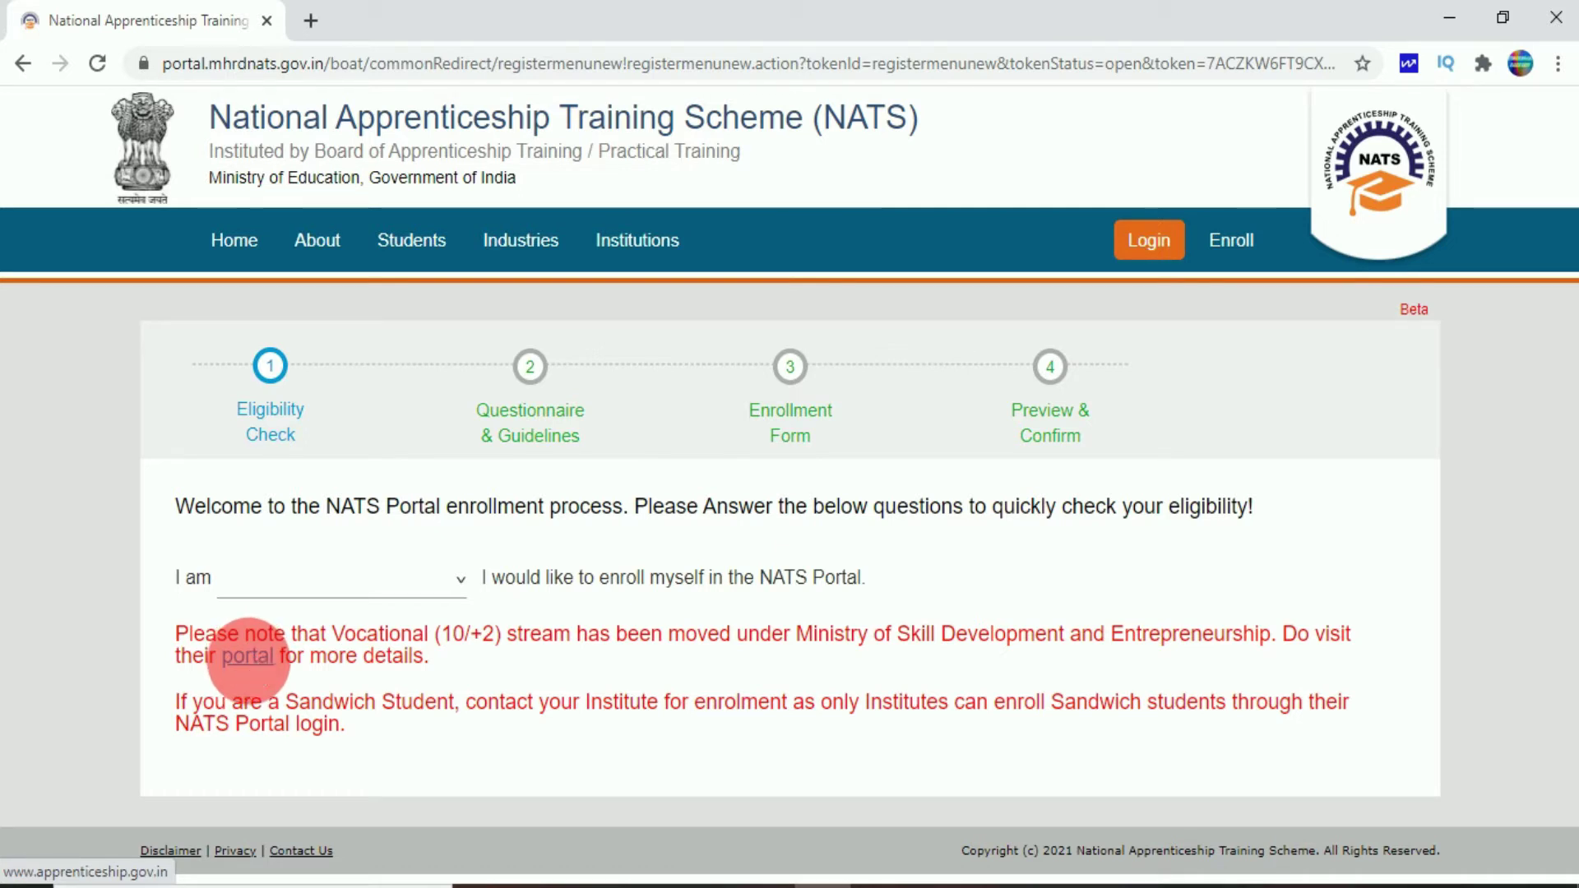
pyautogui.rightClick(257, 673)
pyautogui.click(290, 678)
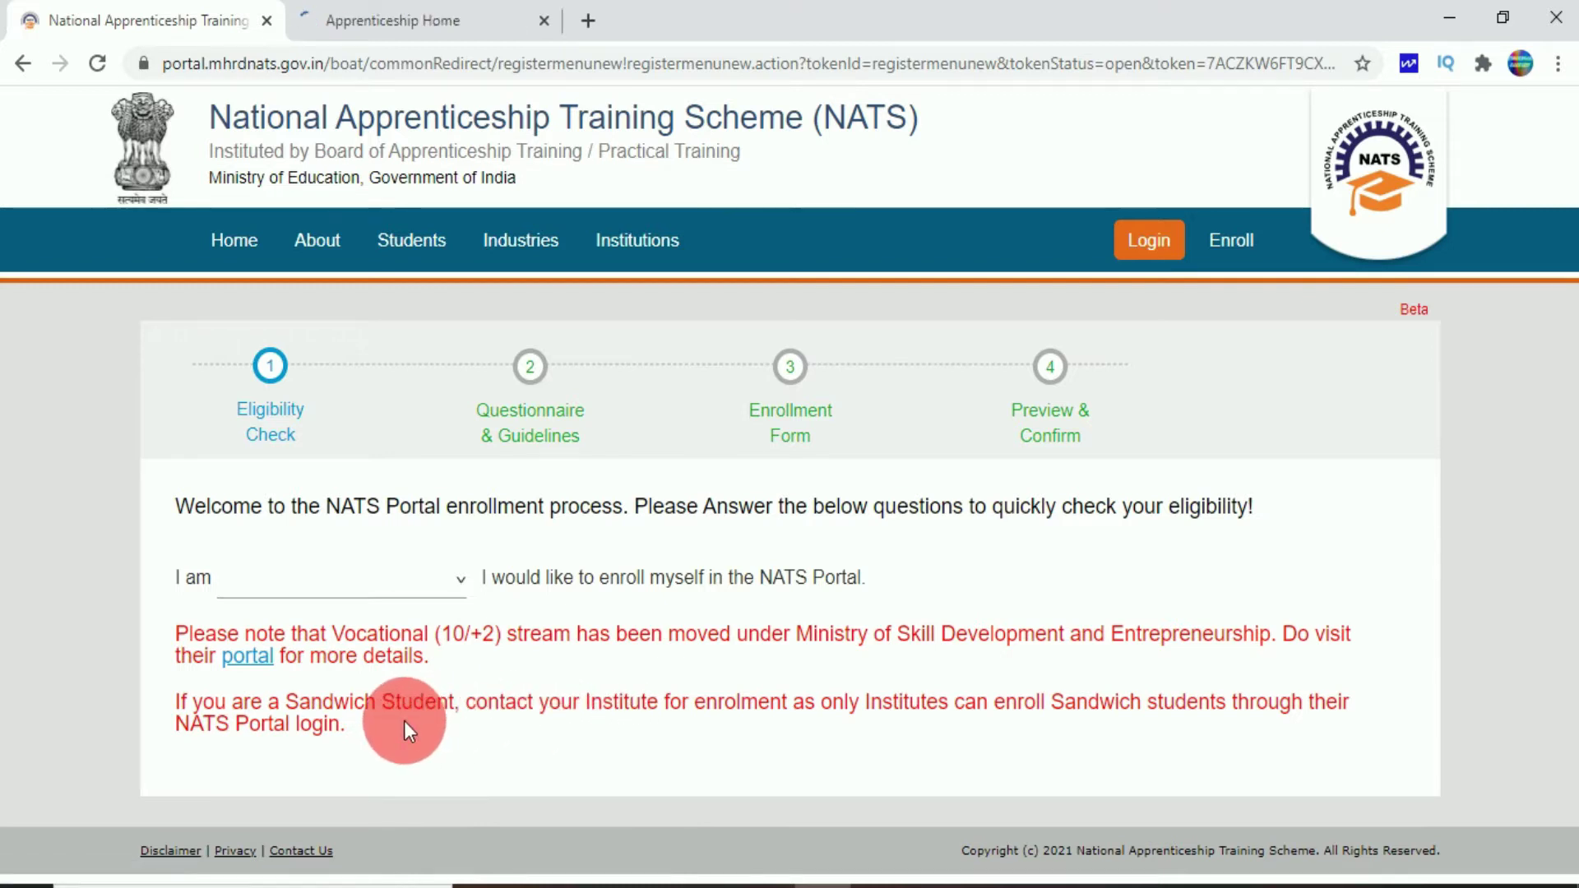
pyautogui.click(413, 10)
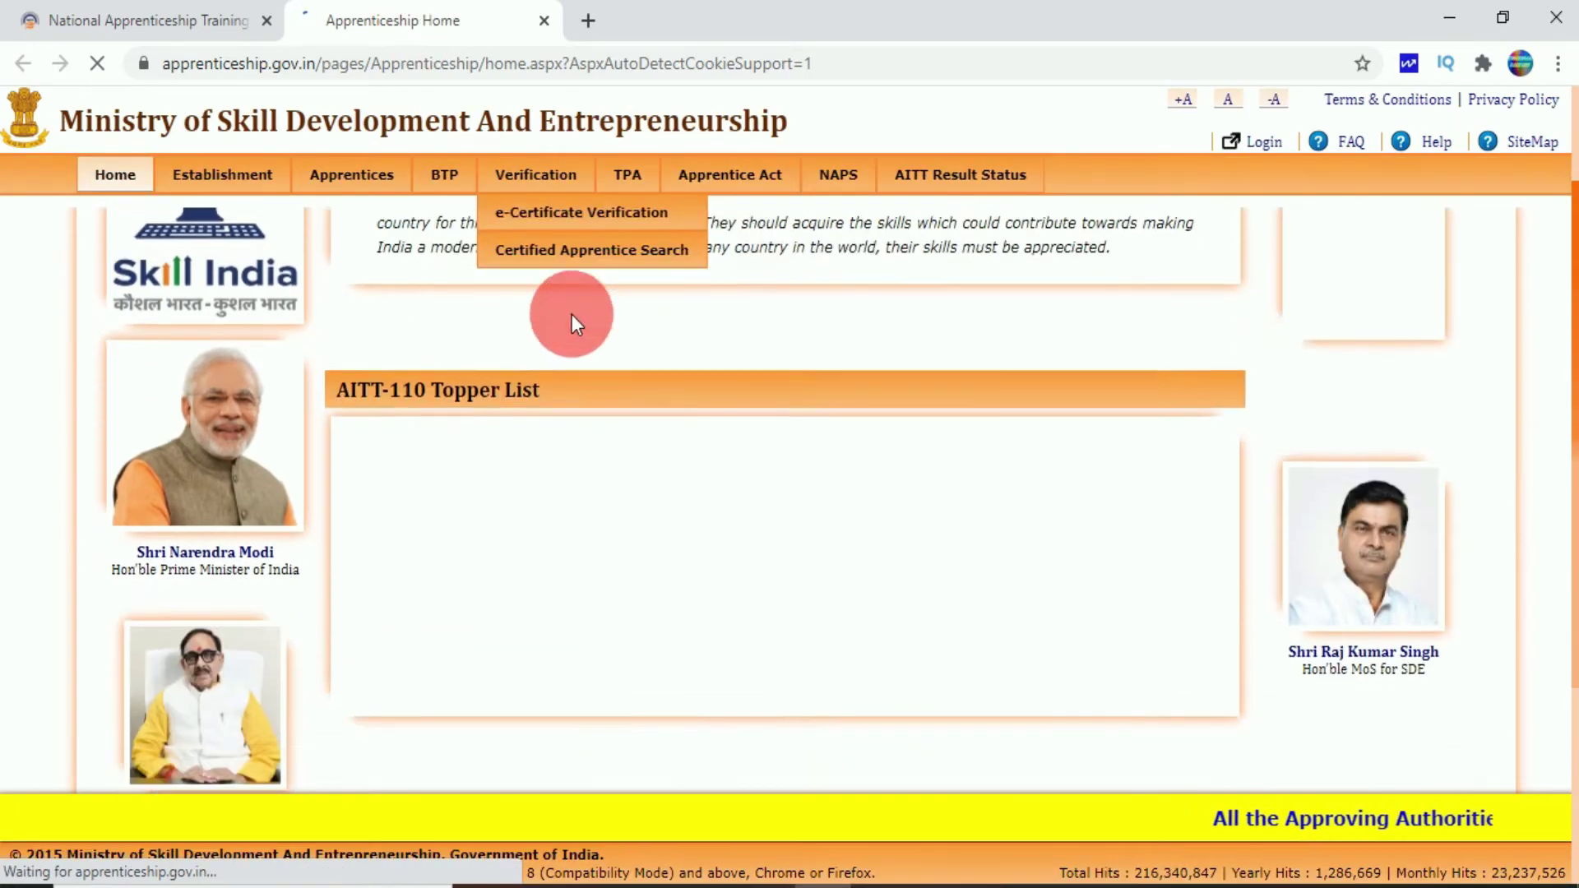
pyautogui.click(544, 21)
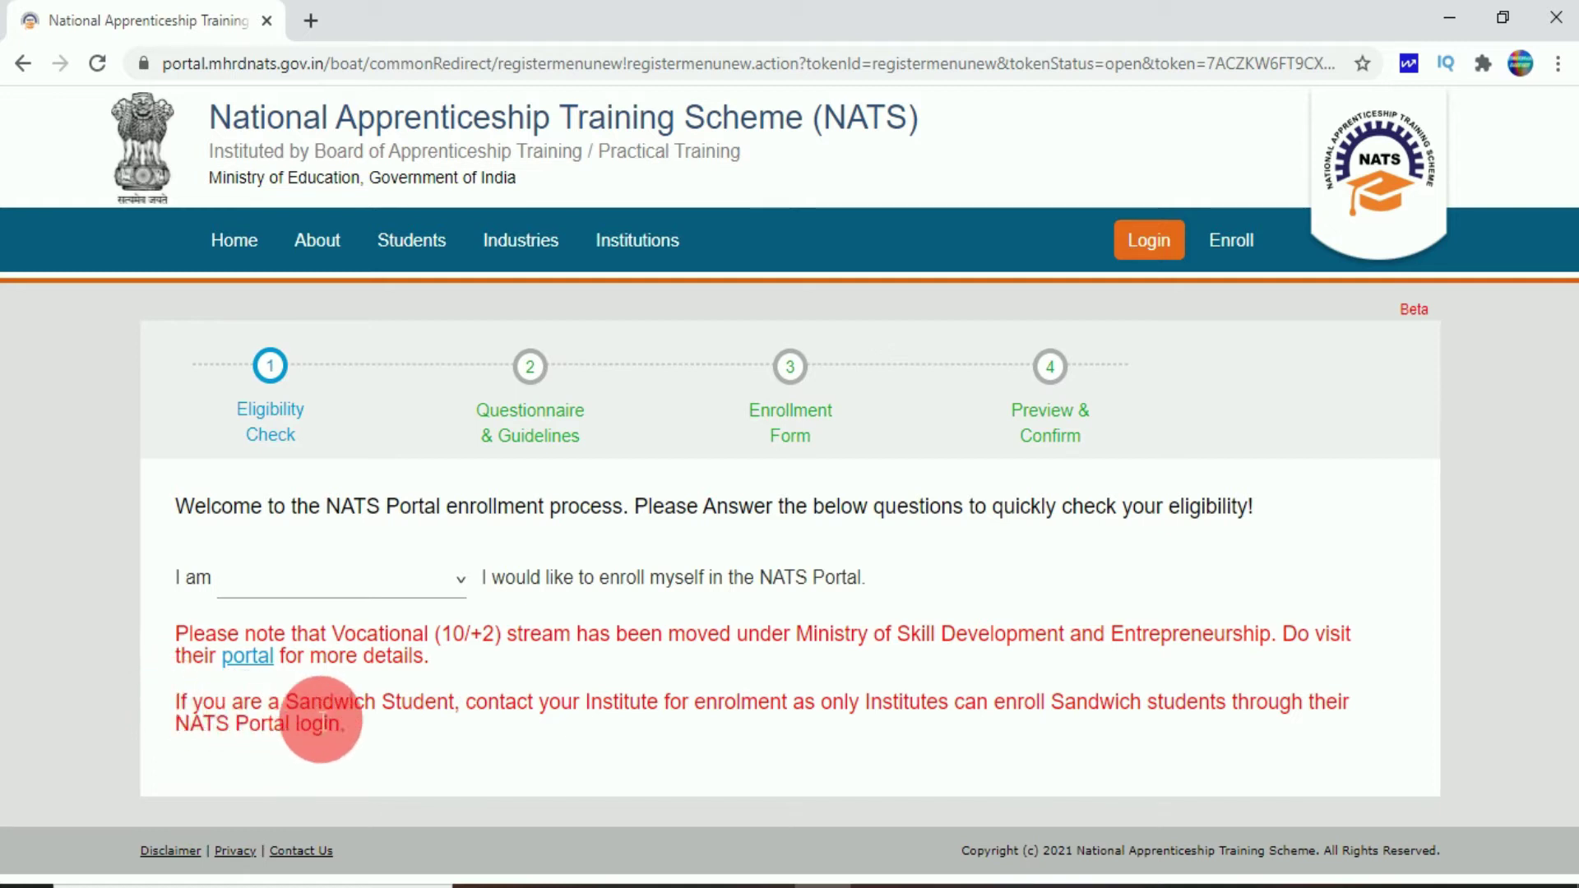
pyautogui.moveTo(454, 704); pyautogui.dragTo(197, 706)
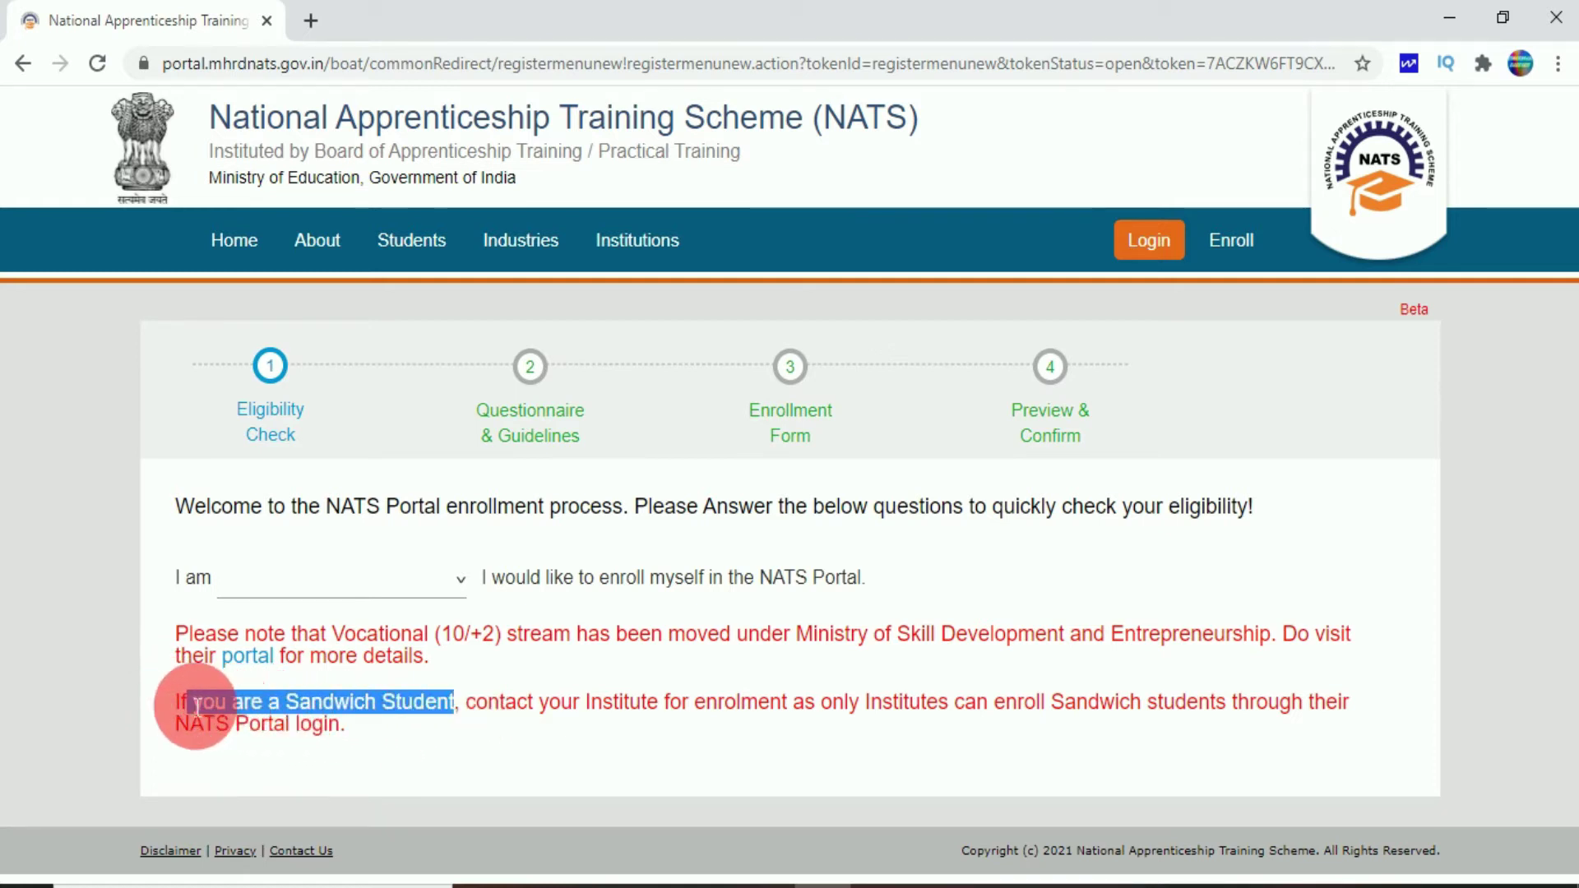
pyautogui.click(708, 721)
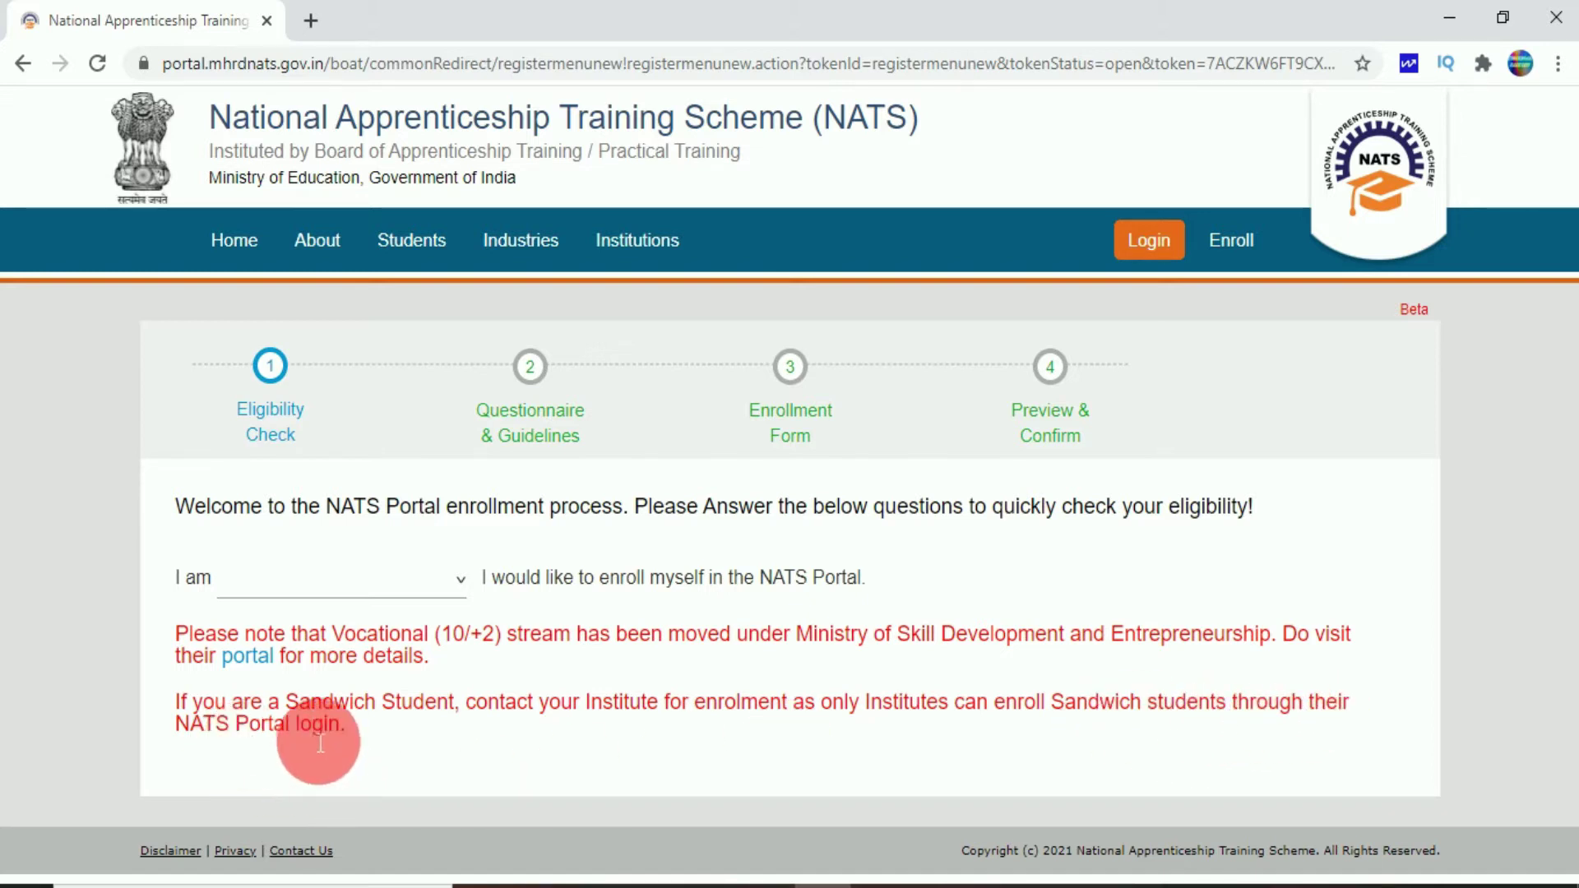
pyautogui.moveTo(358, 721); pyautogui.dragTo(146, 698)
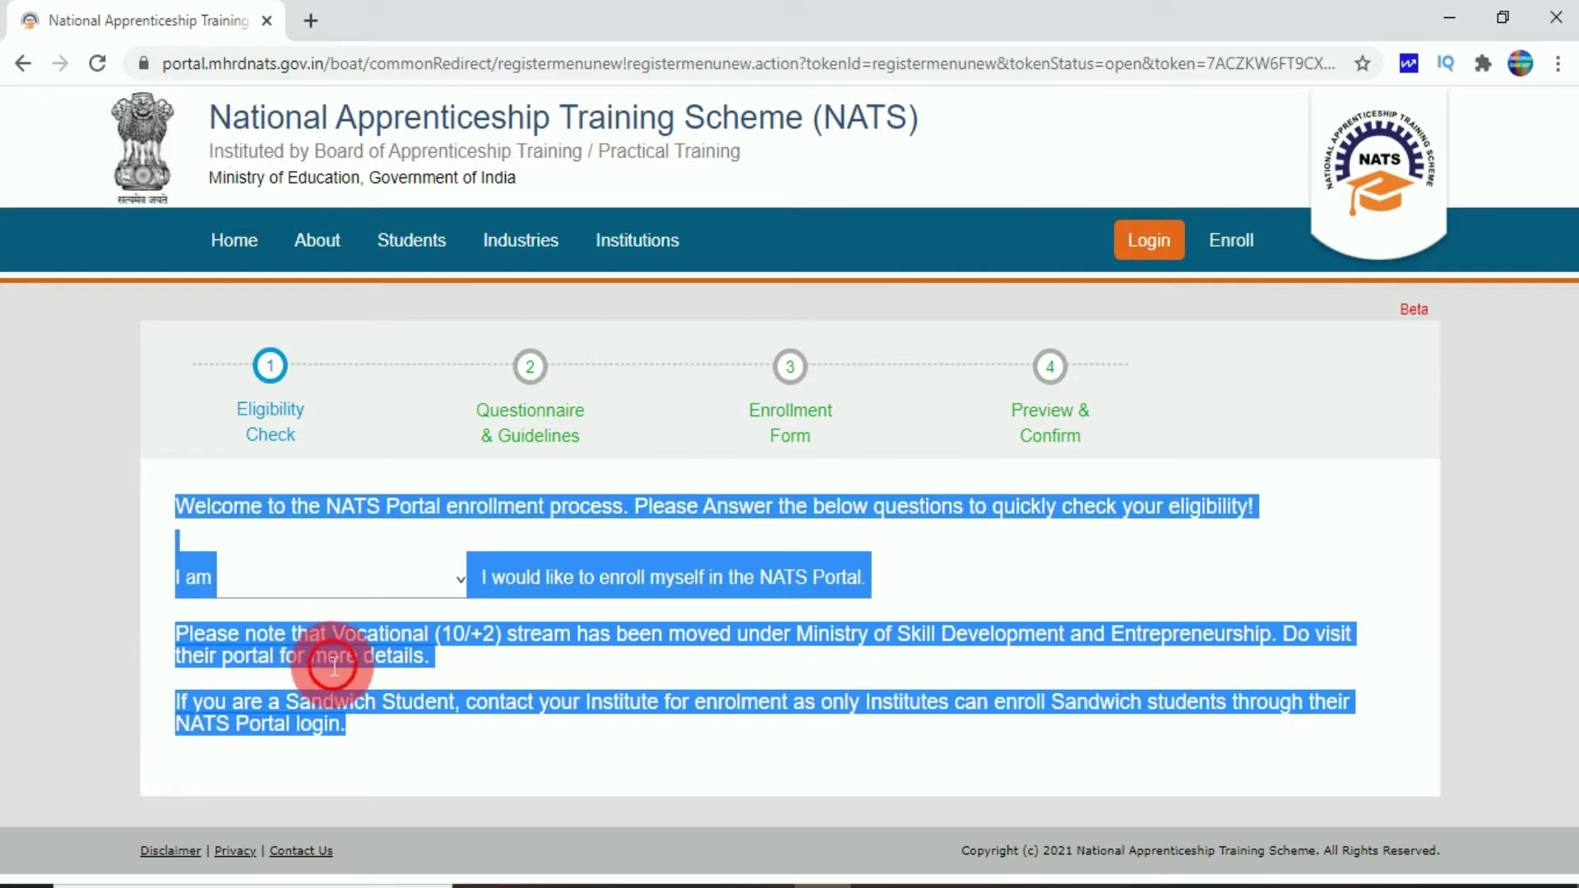
# Step: Declare yourself a Student from WEST BENGAL who has completed the qualification
pyautogui.click(451, 578)
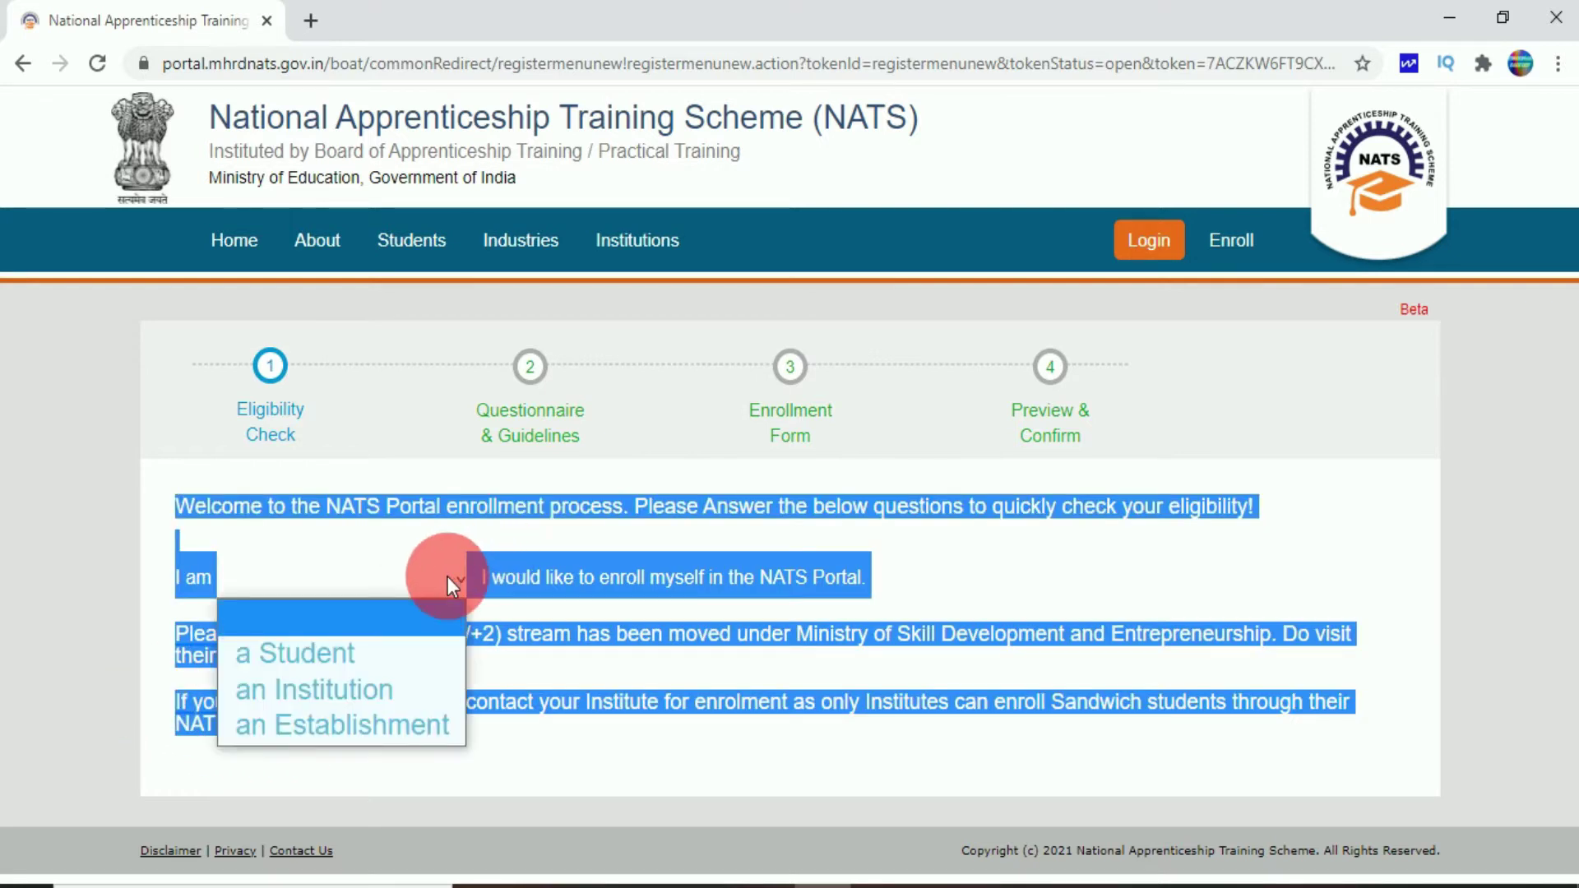
pyautogui.click(403, 648)
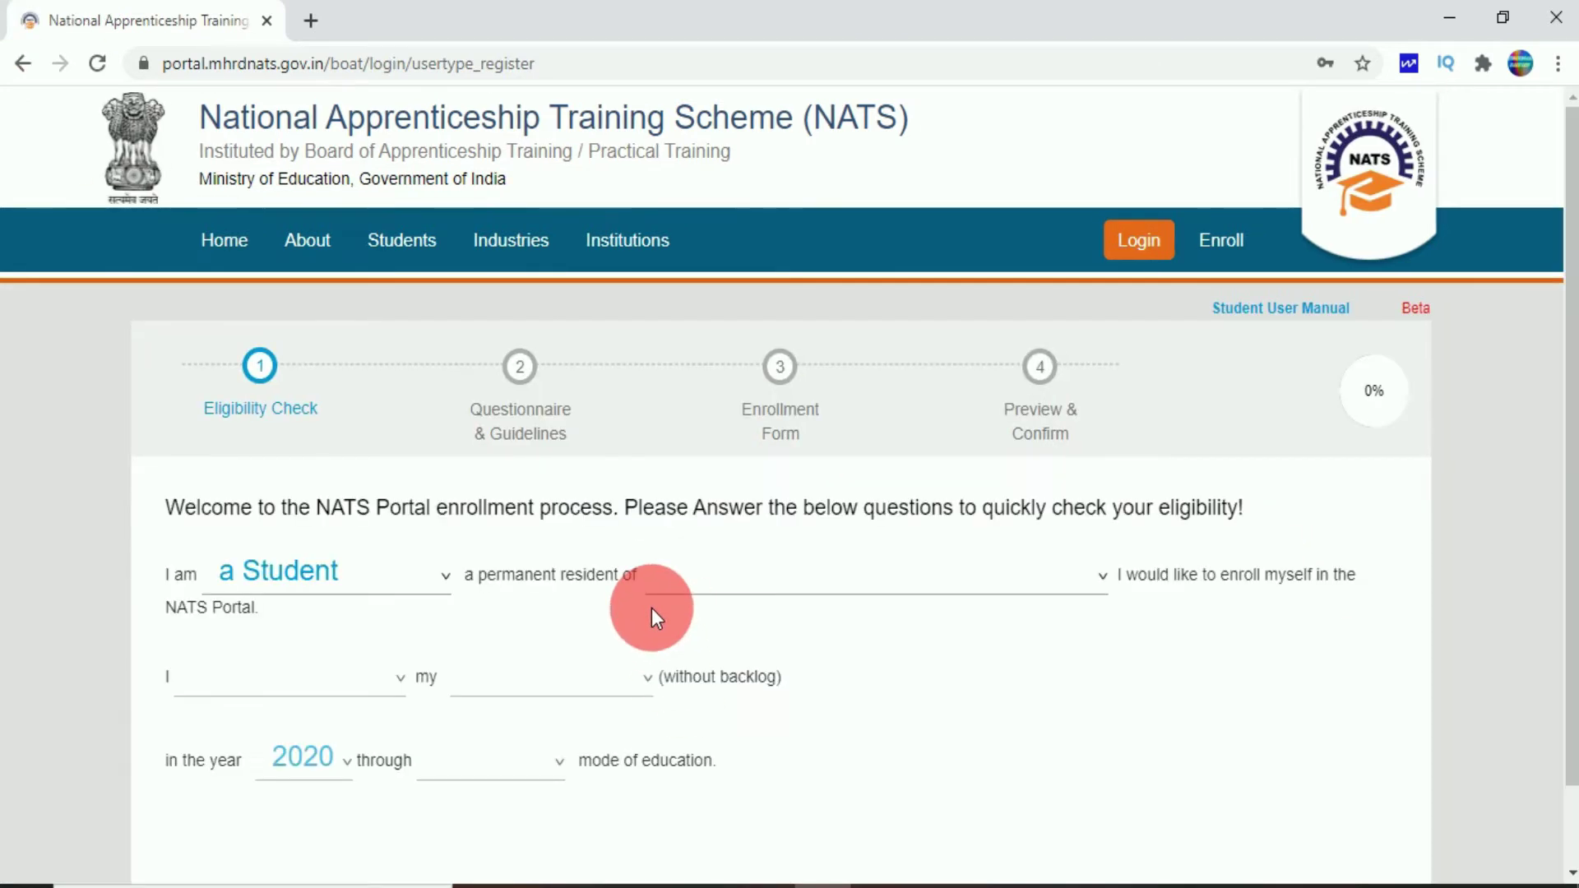
pyautogui.scroll(-1, 651, 608)
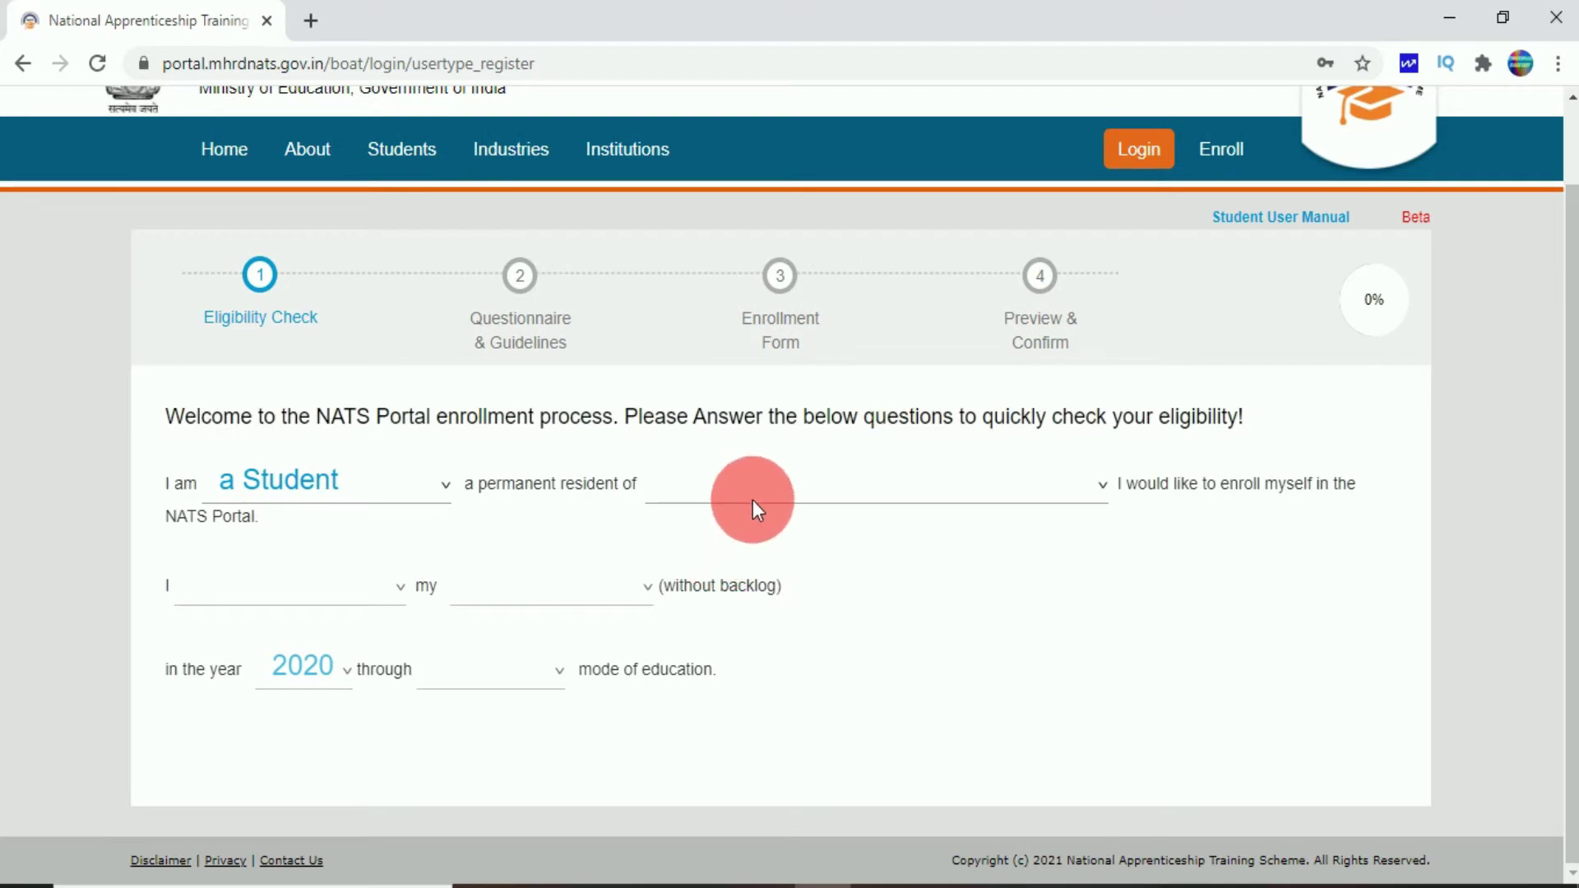
pyautogui.click(753, 499)
pyautogui.scroll(-8, 781, 318)
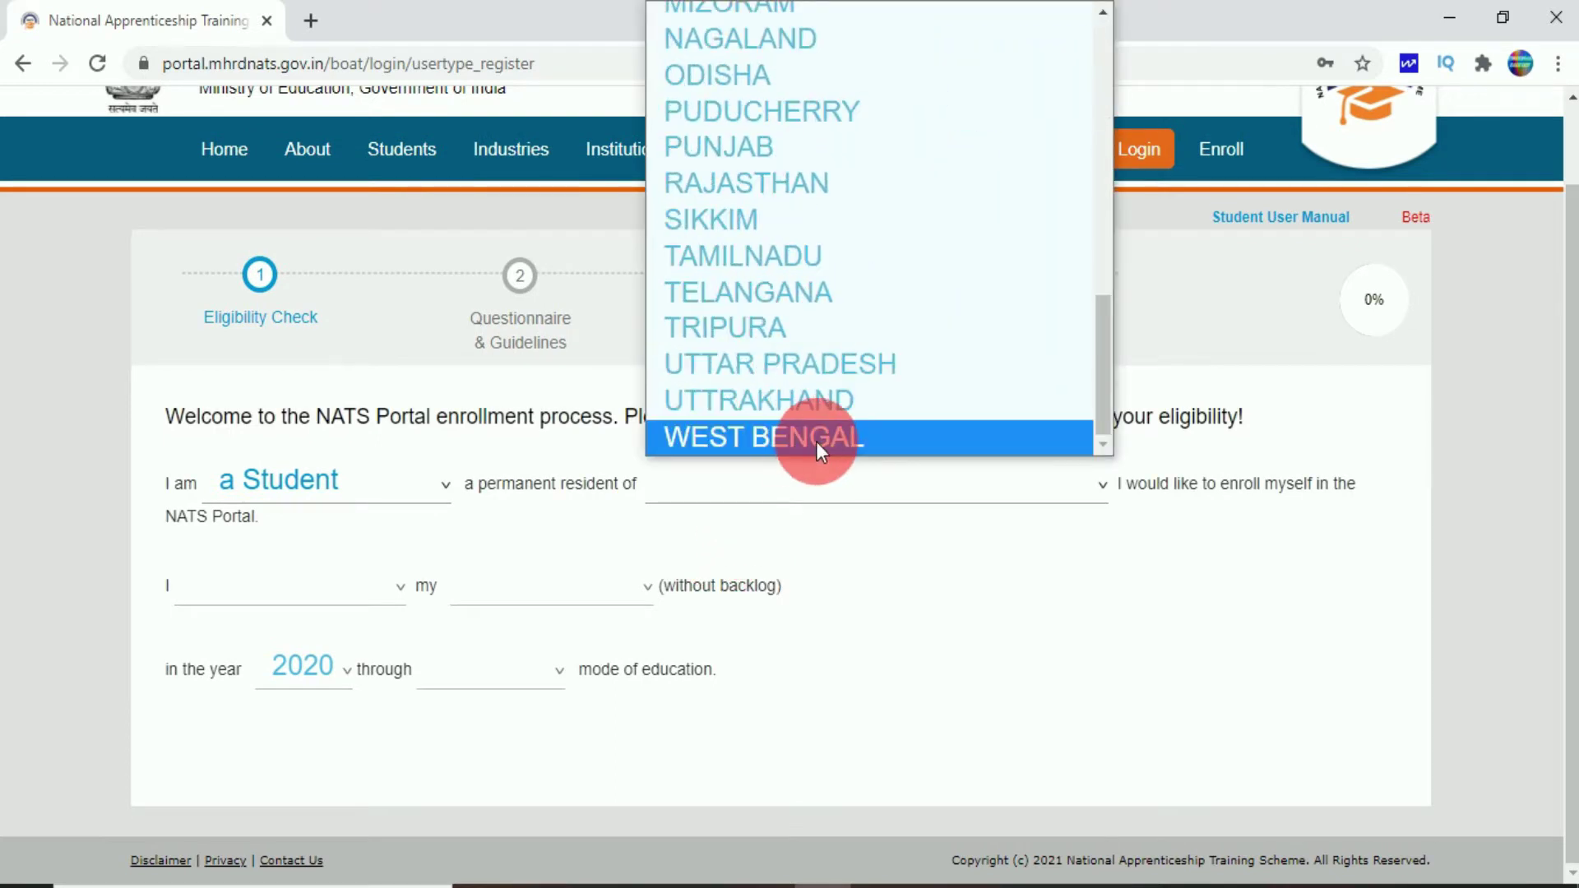
pyautogui.click(816, 444)
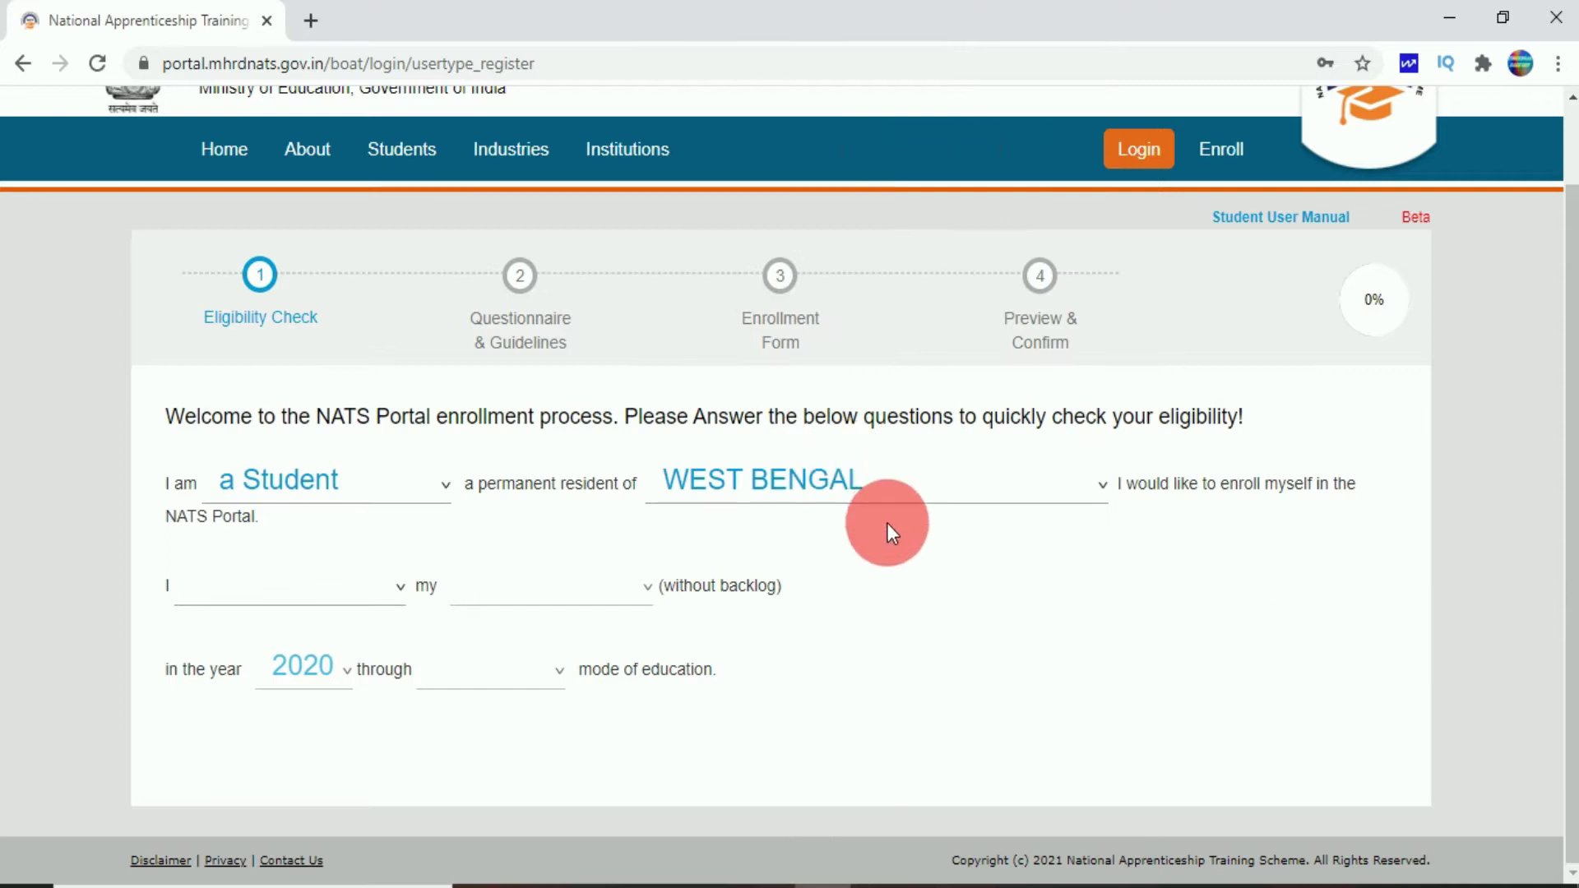
pyautogui.click(324, 580)
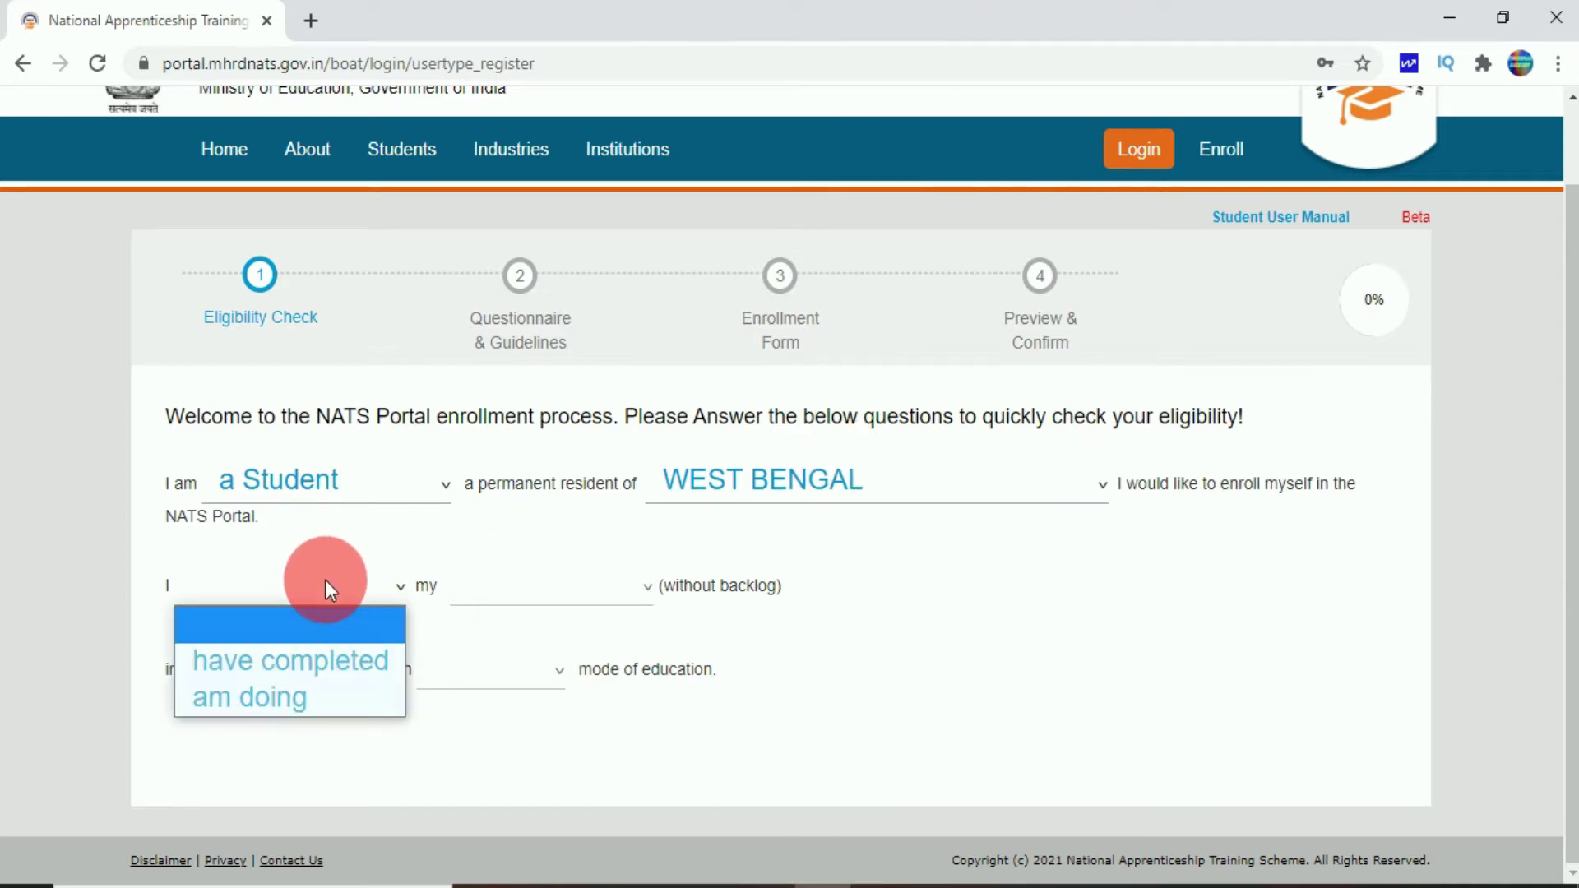
pyautogui.click(342, 658)
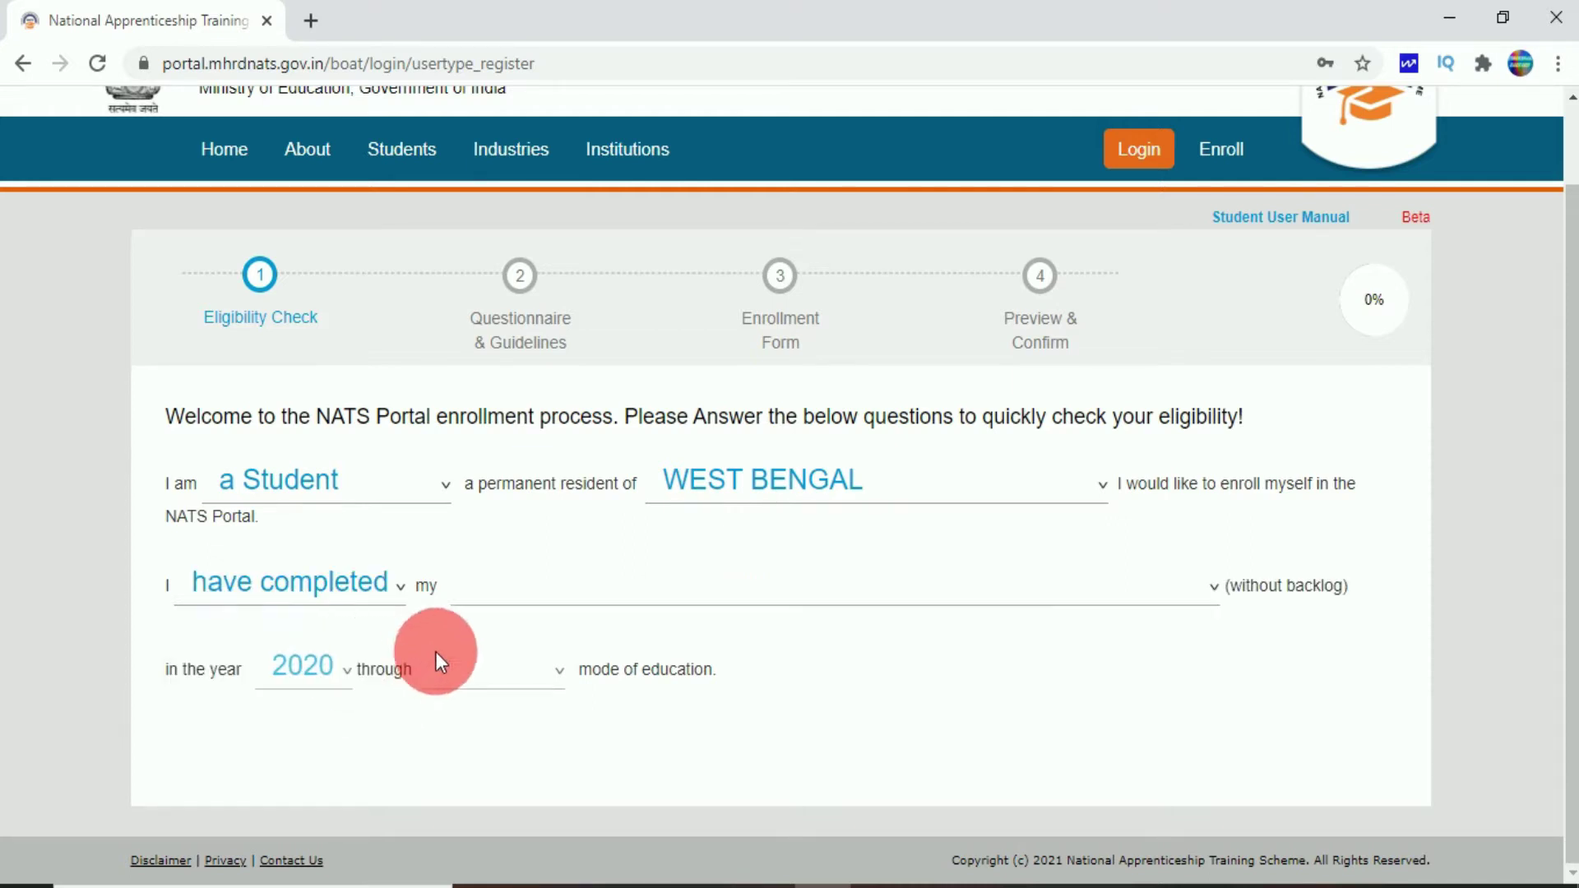
# Step: Choose Diploma in Engineering passed in 2020, with No prior apprenticeship training and No work experience
pyautogui.click(616, 595)
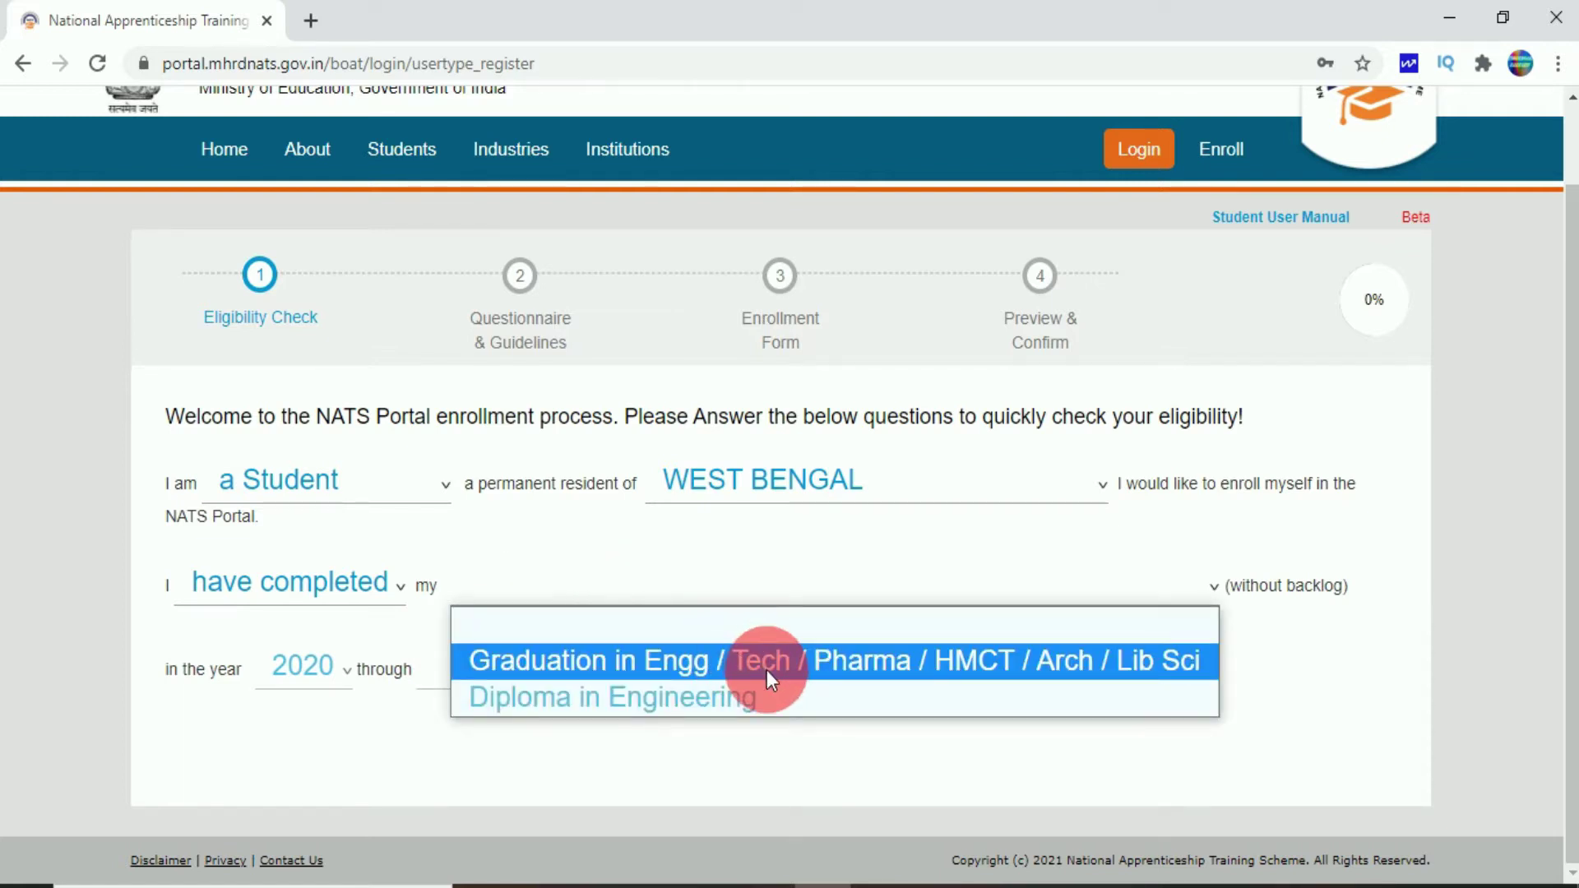
pyautogui.click(720, 697)
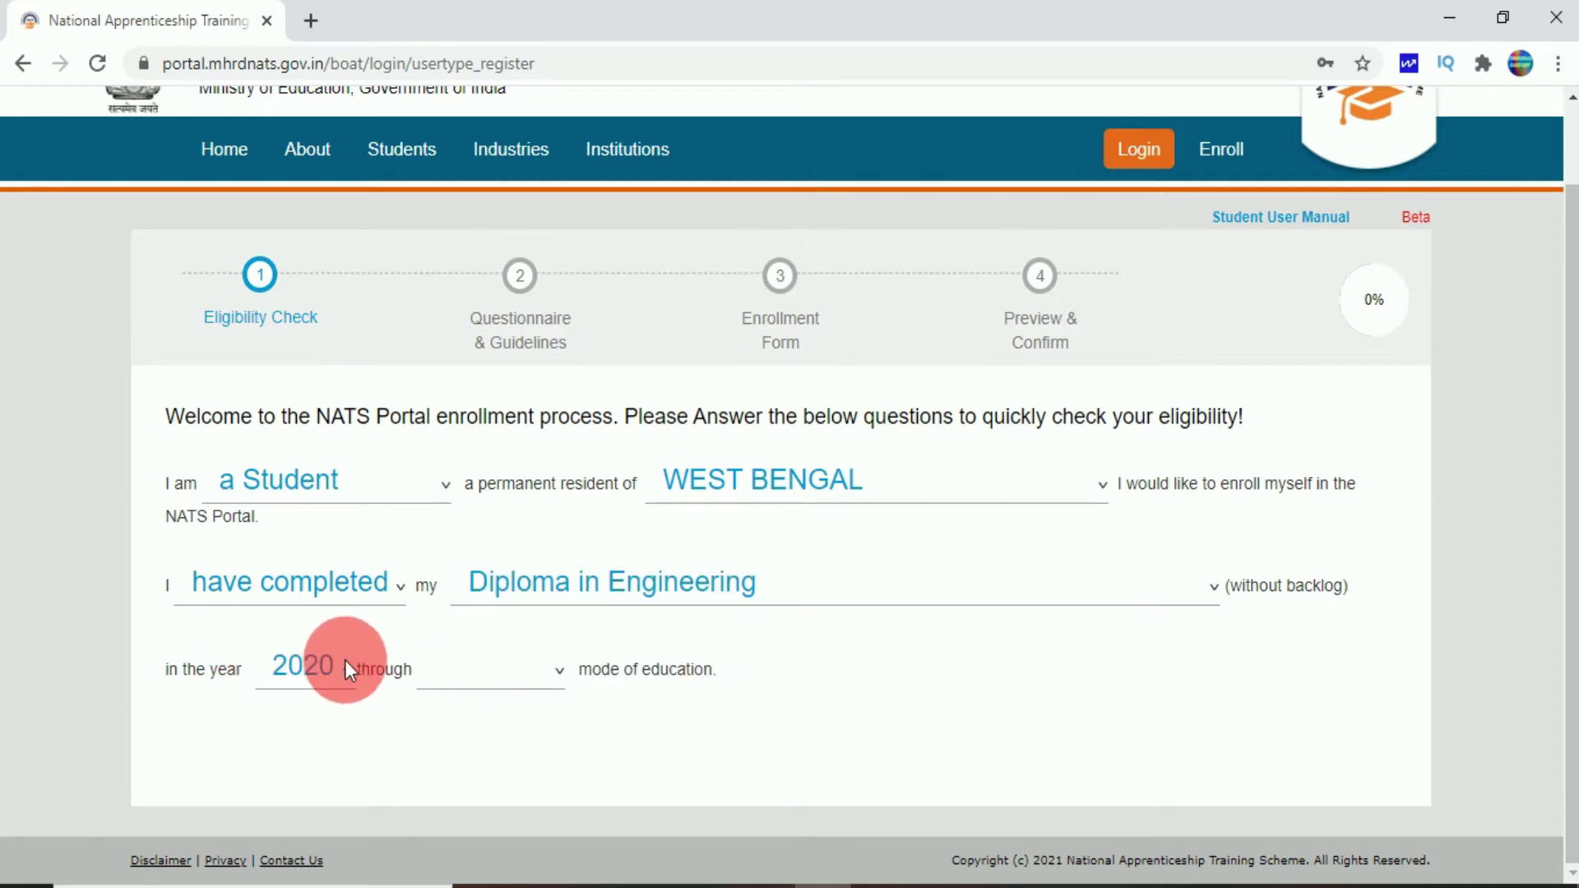
pyautogui.click(343, 660)
pyautogui.click(512, 744)
pyautogui.scroll(-3, 511, 744)
pyautogui.click(697, 558)
pyautogui.click(694, 667)
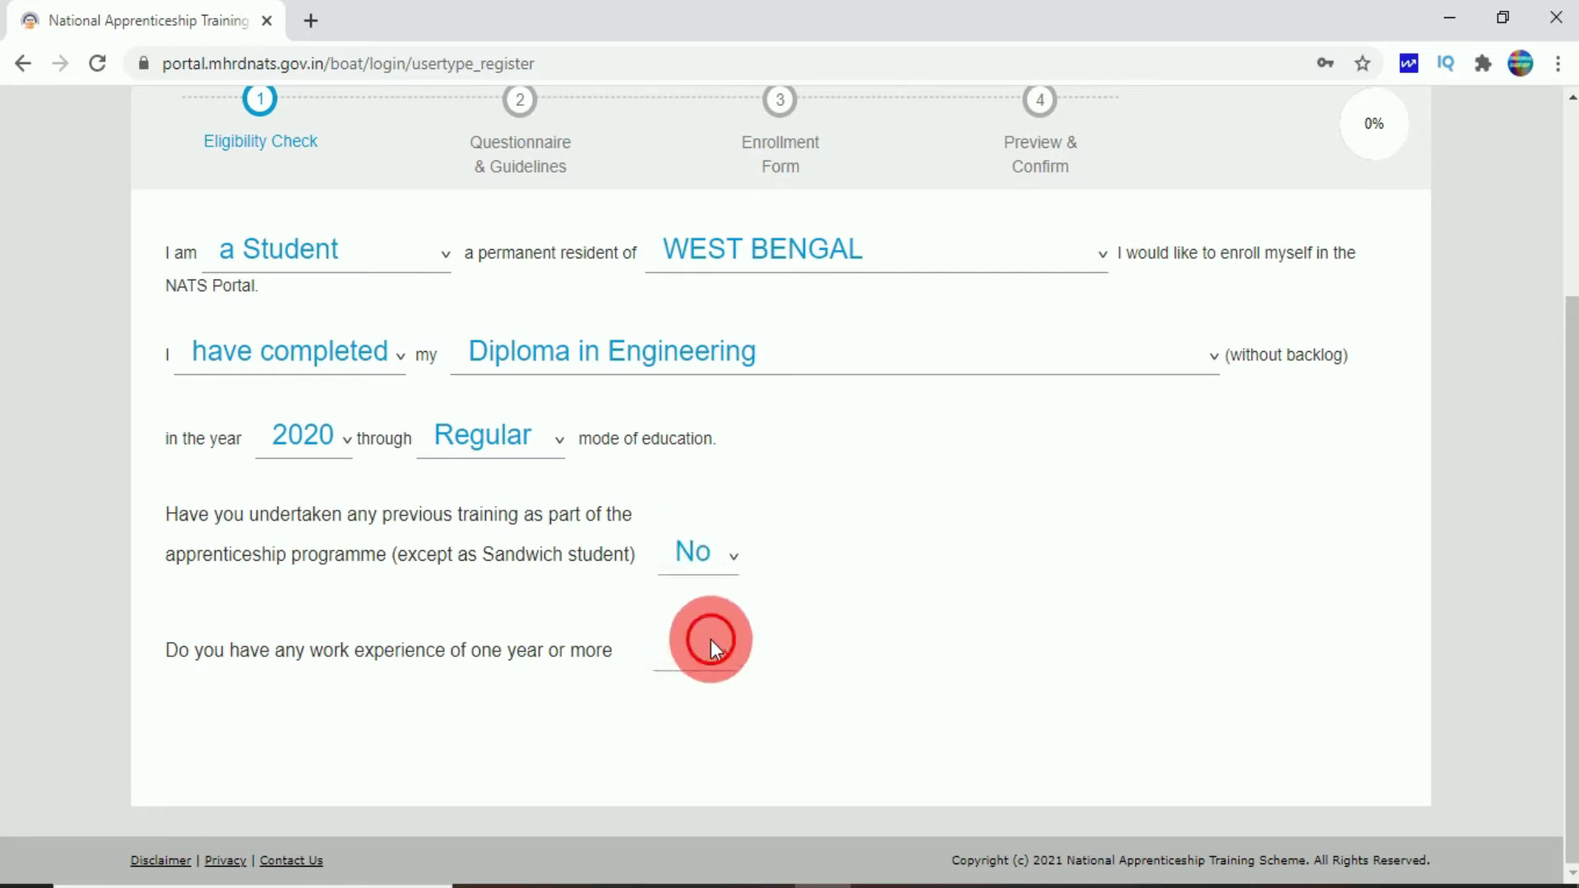
pyautogui.click(709, 647)
pyautogui.click(708, 754)
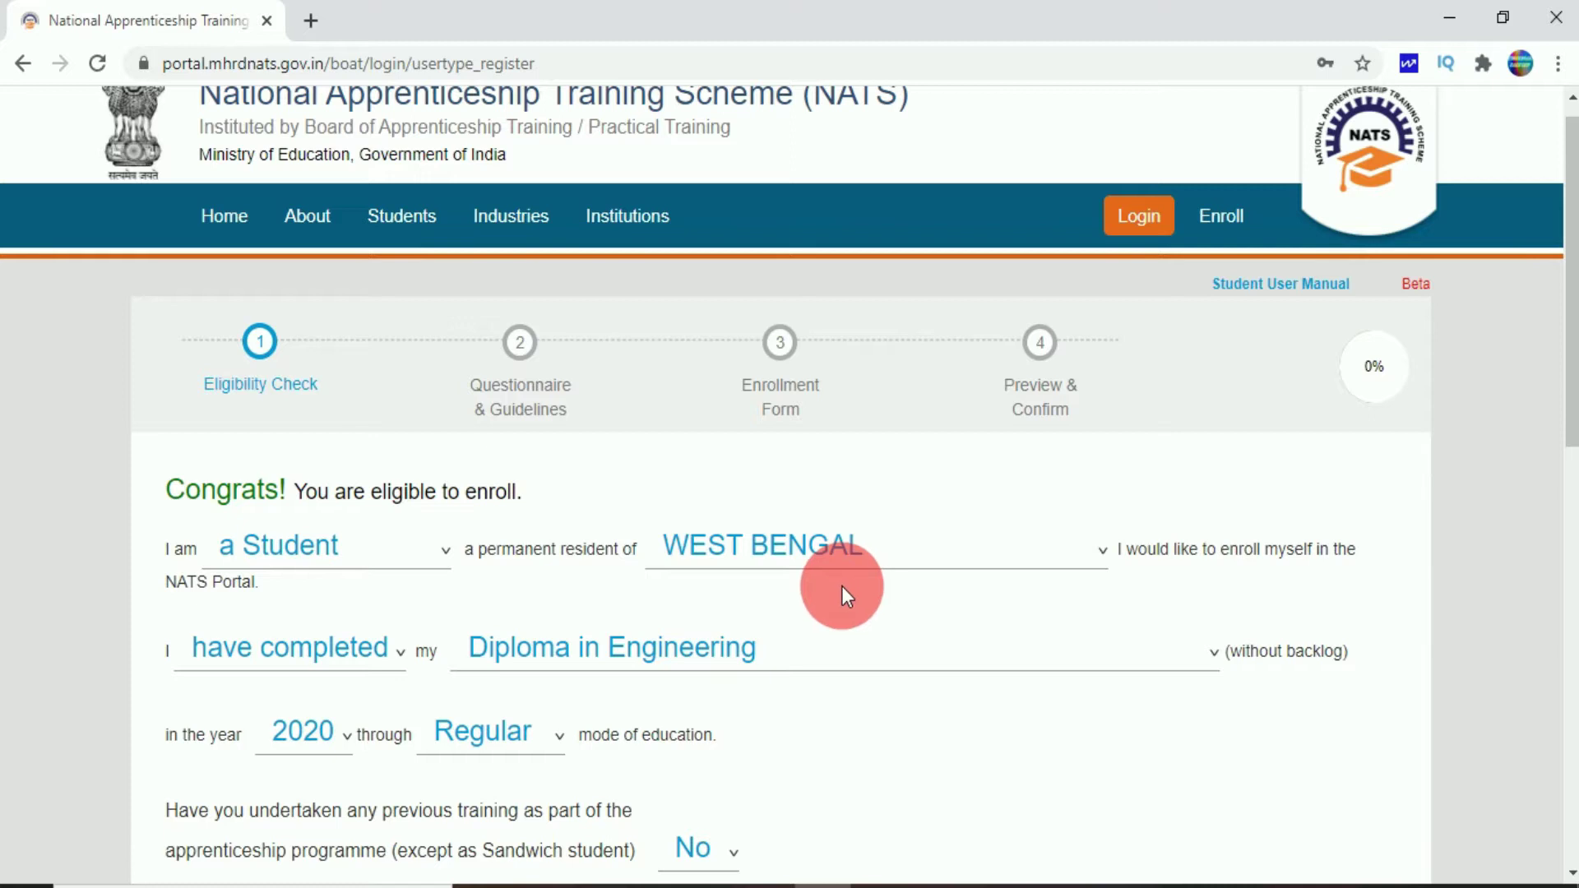
pyautogui.scroll(-10, 841, 585)
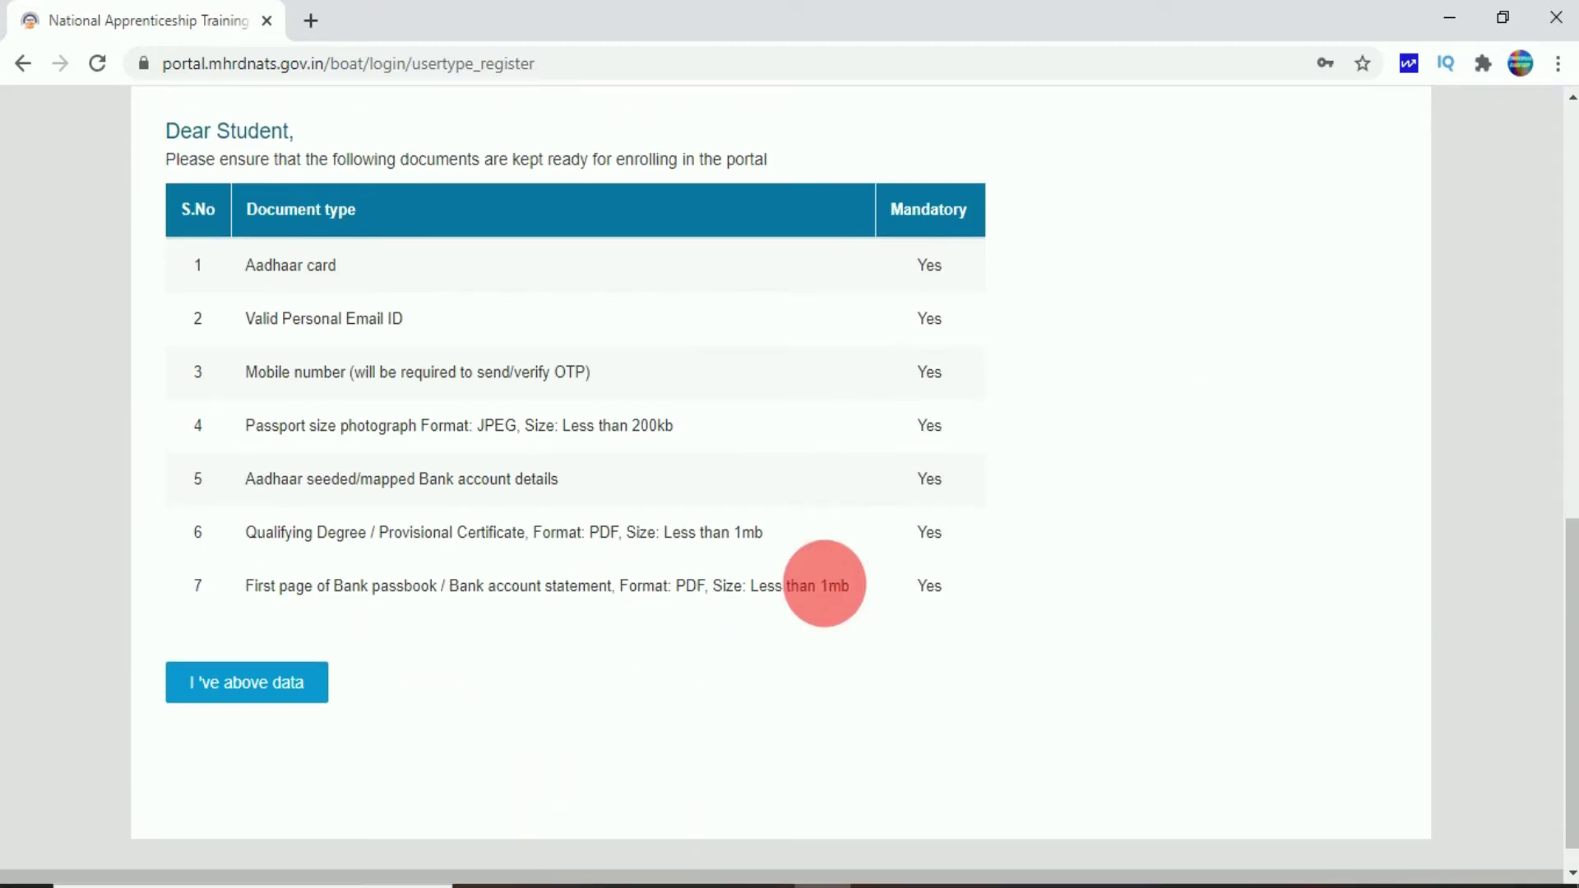
pyautogui.scroll(6, 789, 559)
pyautogui.scroll(2, 436, 485)
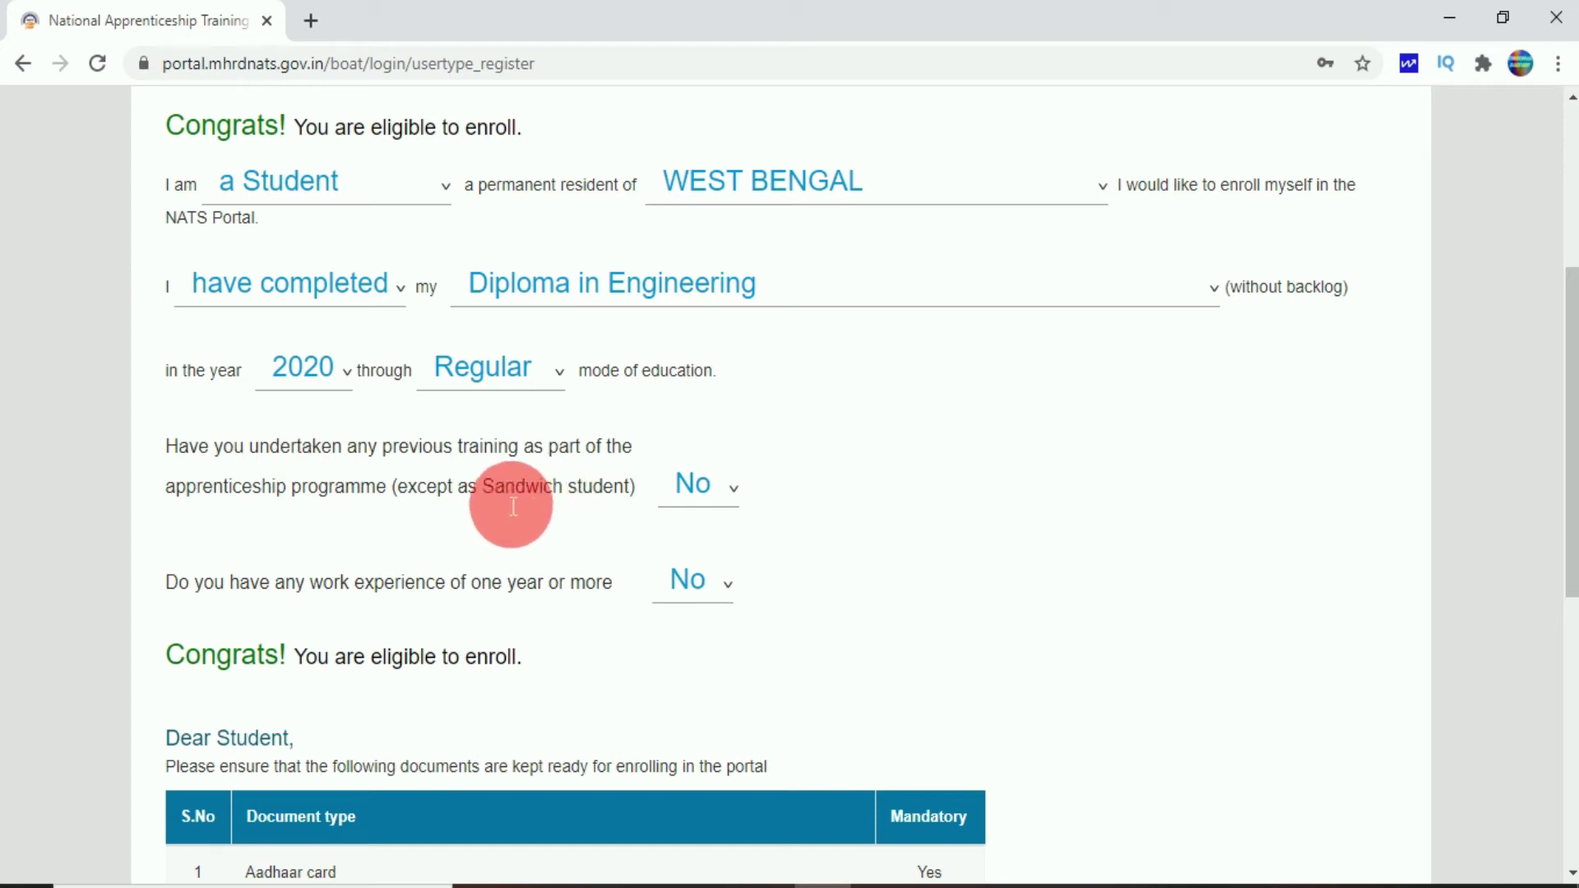
pyautogui.moveTo(485, 494); pyautogui.dragTo(642, 493)
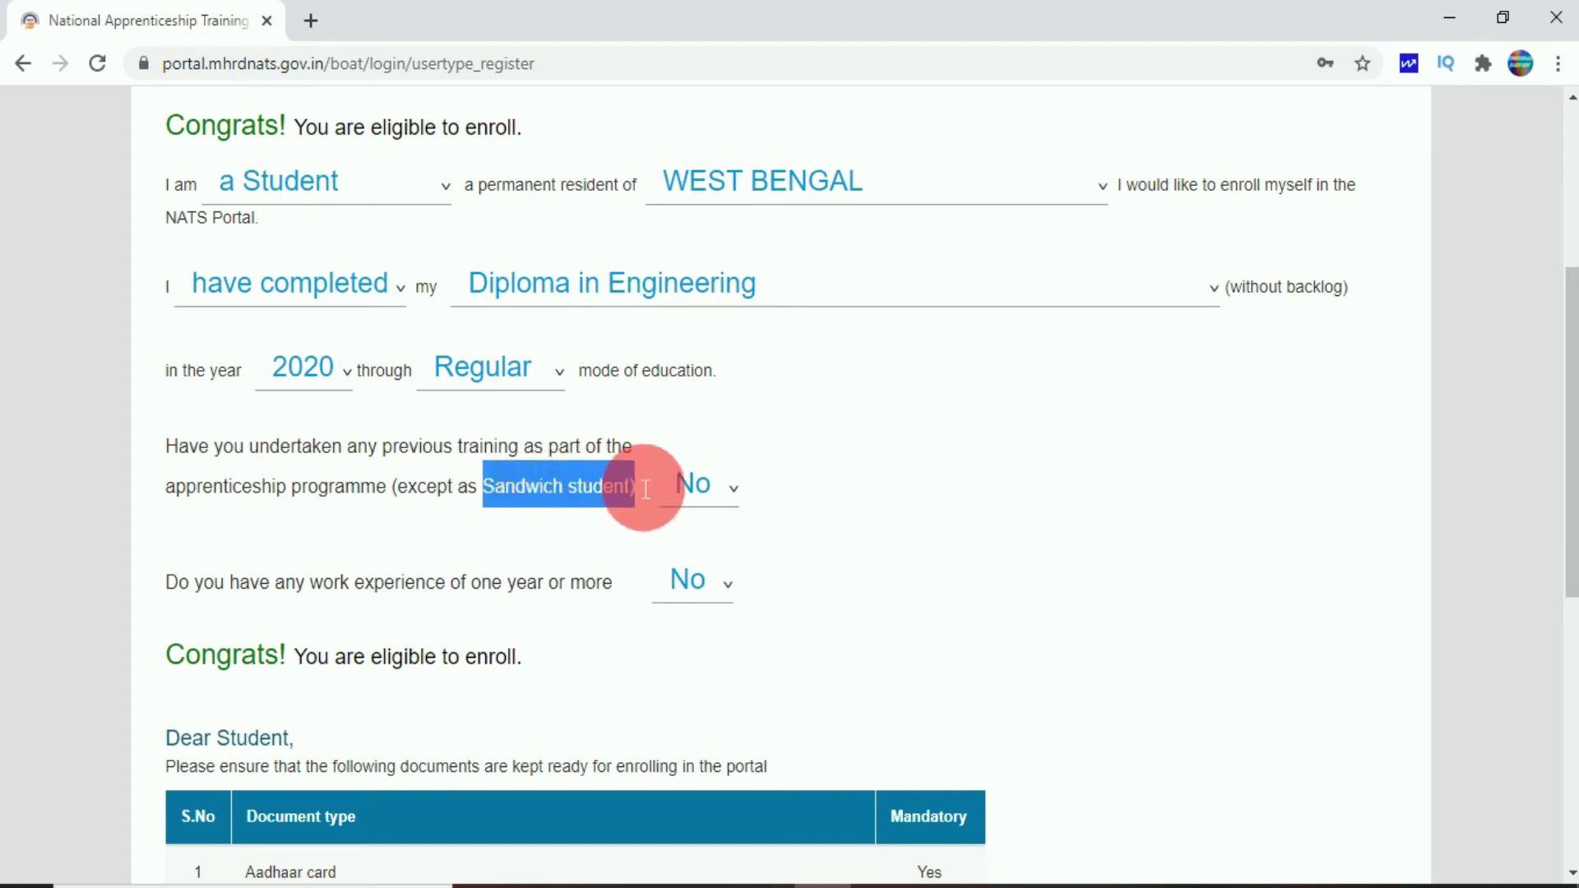
pyautogui.rightClick(604, 500)
pyautogui.click(658, 551)
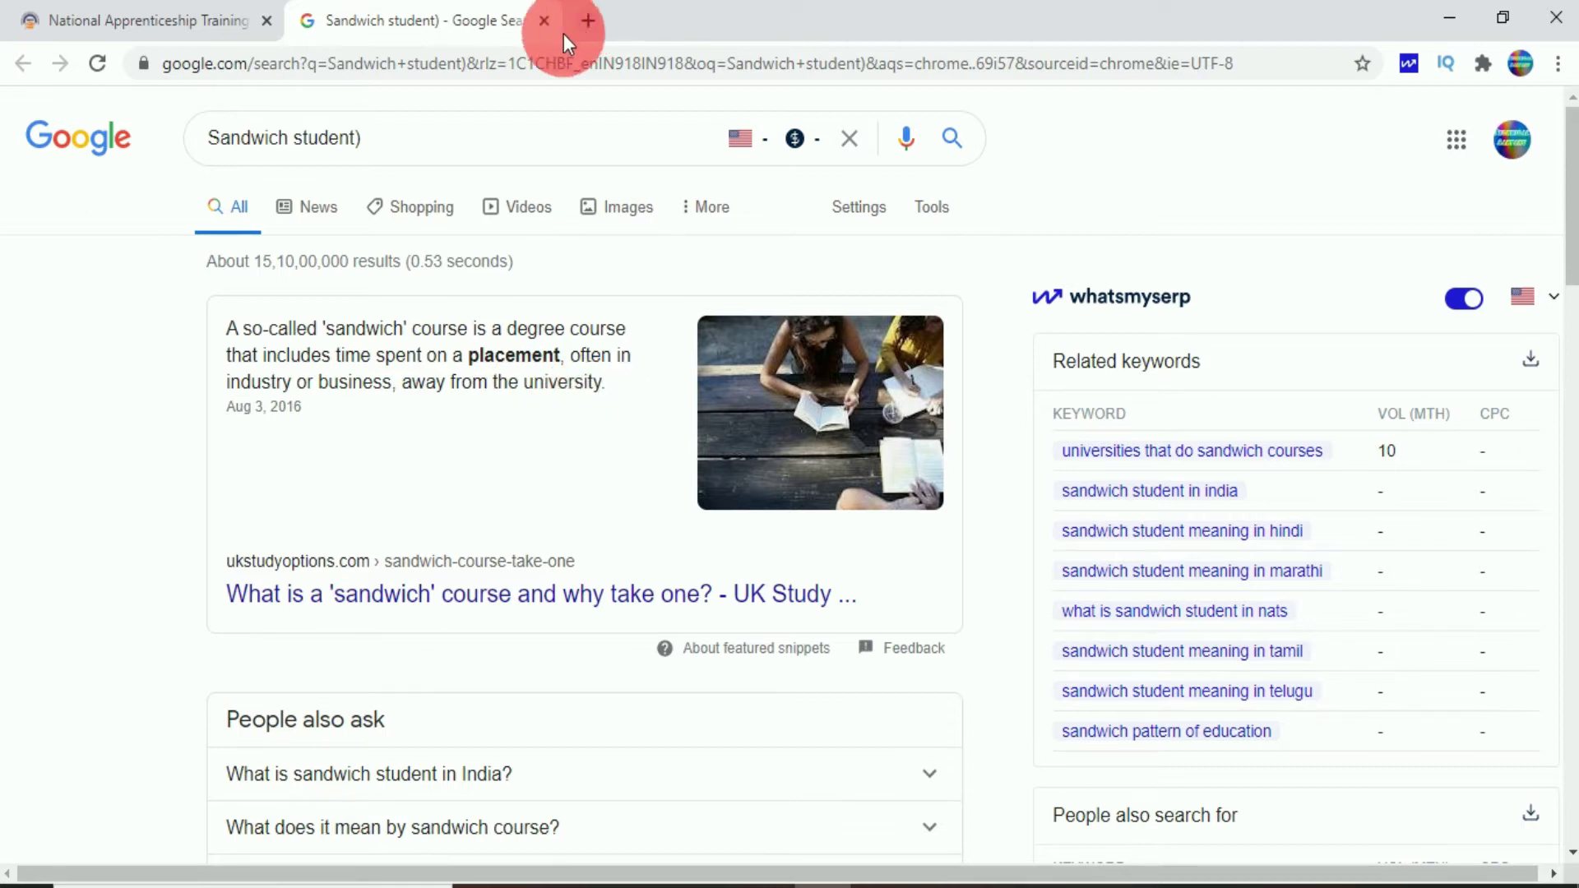
pyautogui.click(544, 21)
pyautogui.click(945, 512)
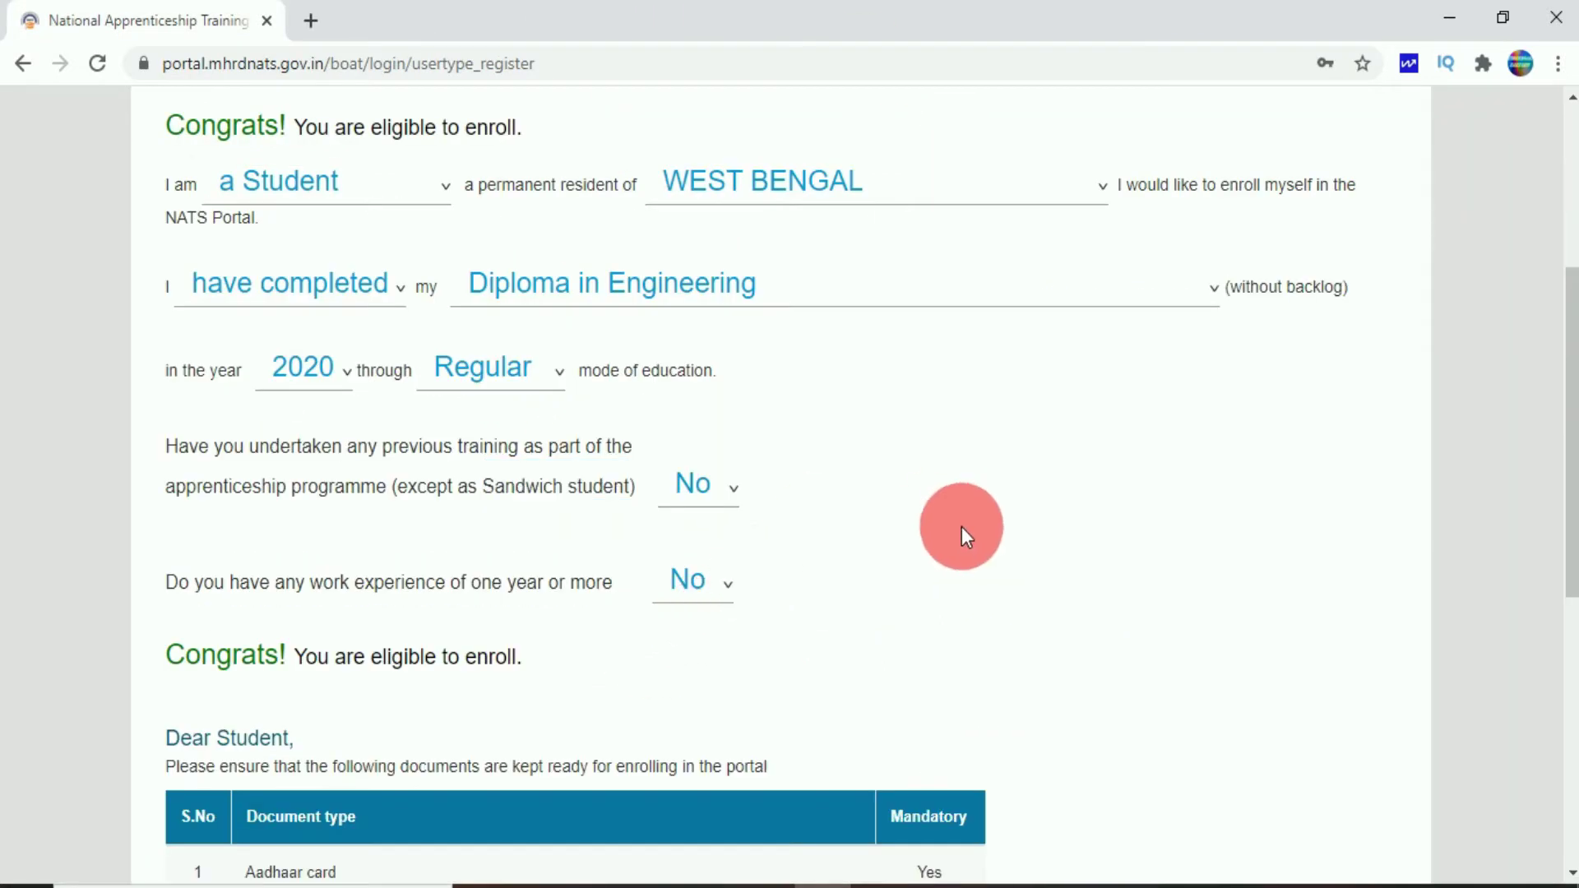
pyautogui.scroll(-4, 960, 530)
# Step: Confirm the documents are ready, paste the student's primary email and request an email OTP
pyautogui.scroll(-4, 823, 576)
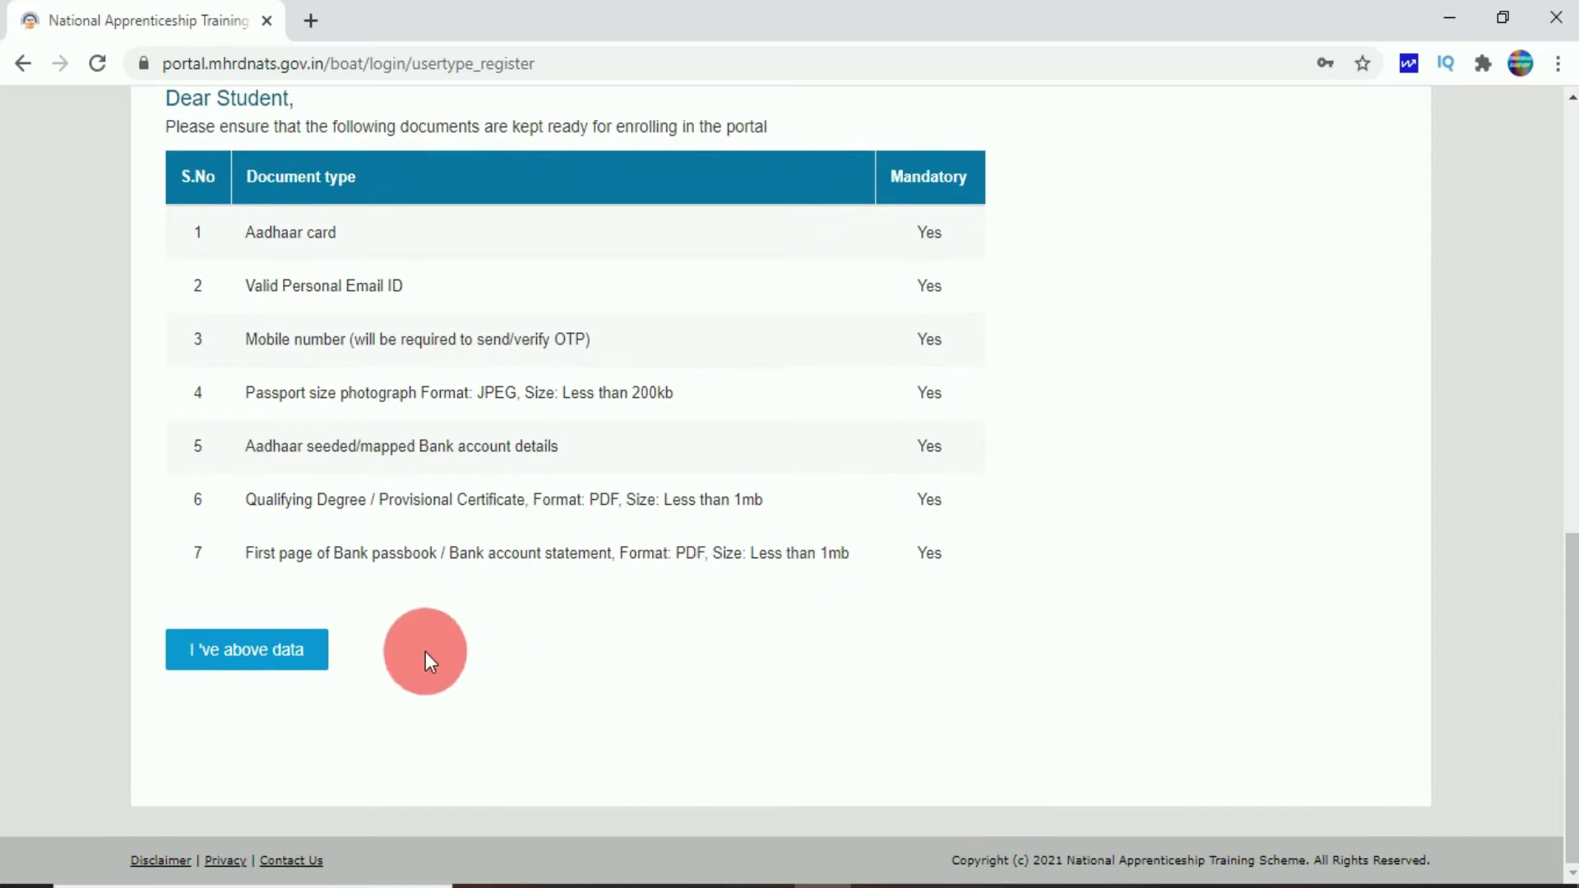
pyautogui.click(290, 681)
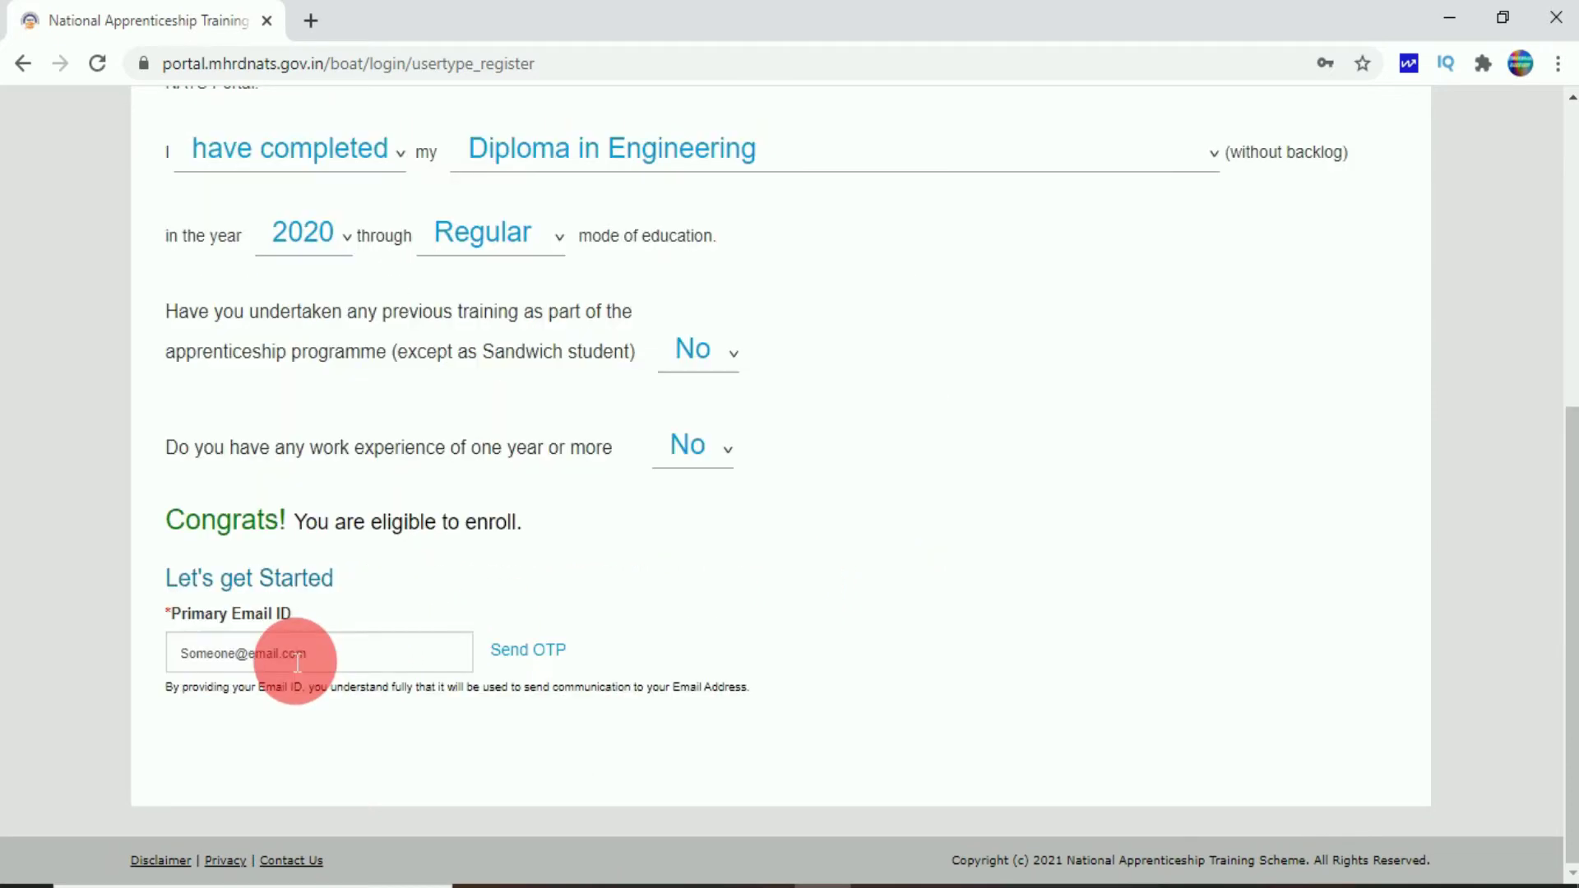
pyautogui.click(376, 643)
pyautogui.hotkey('ctrl', 'v')
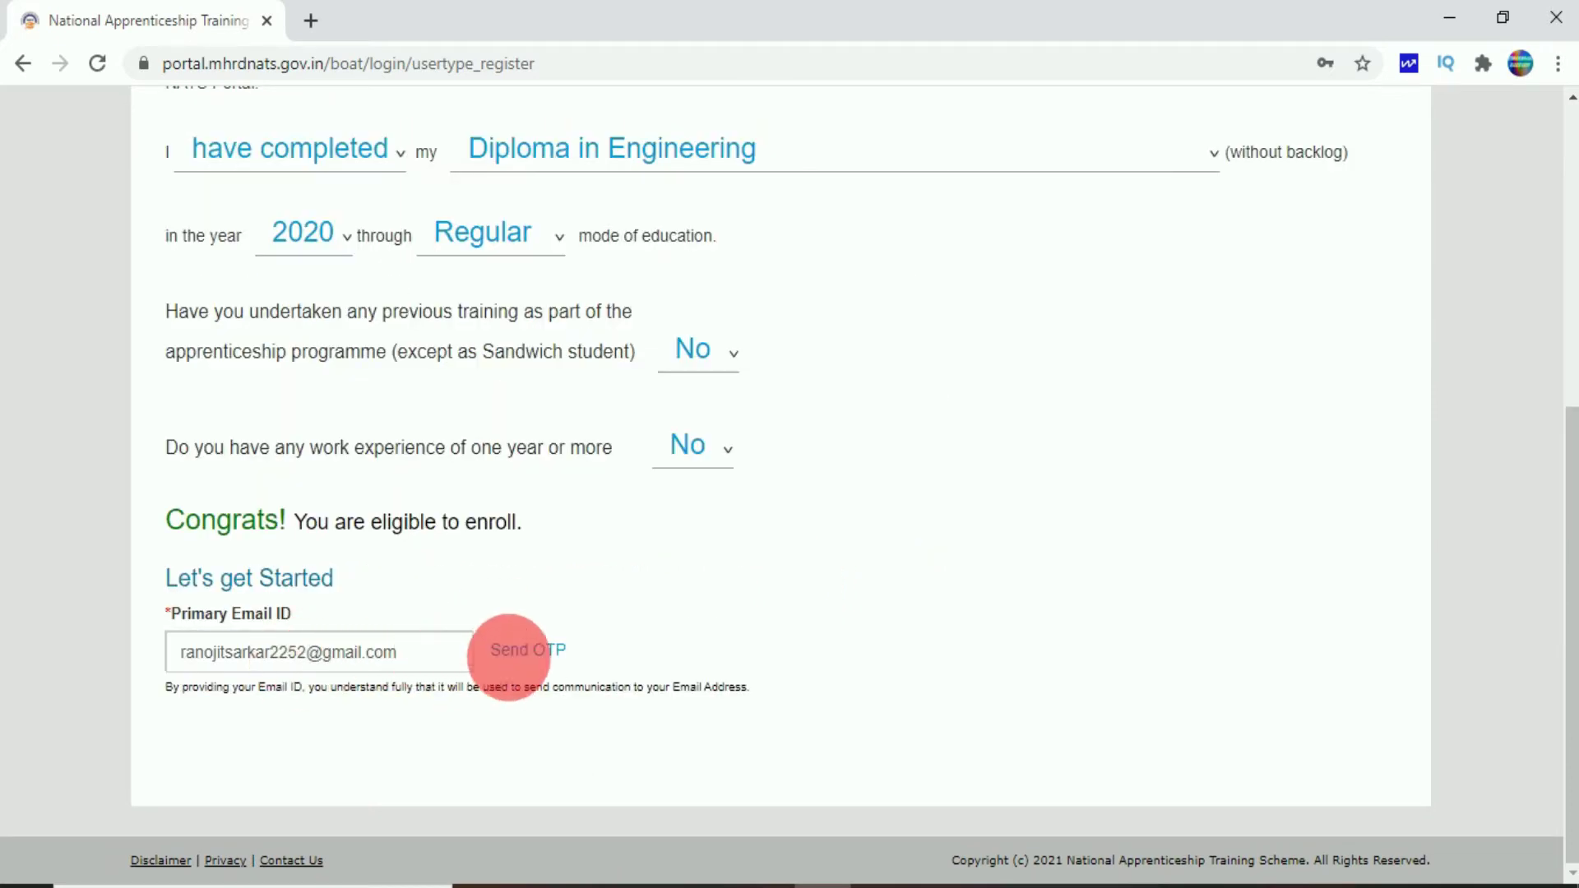
pyautogui.click(513, 650)
# Step: Enter the email verification code and submit it for verification
pyautogui.scroll(-2, 575, 666)
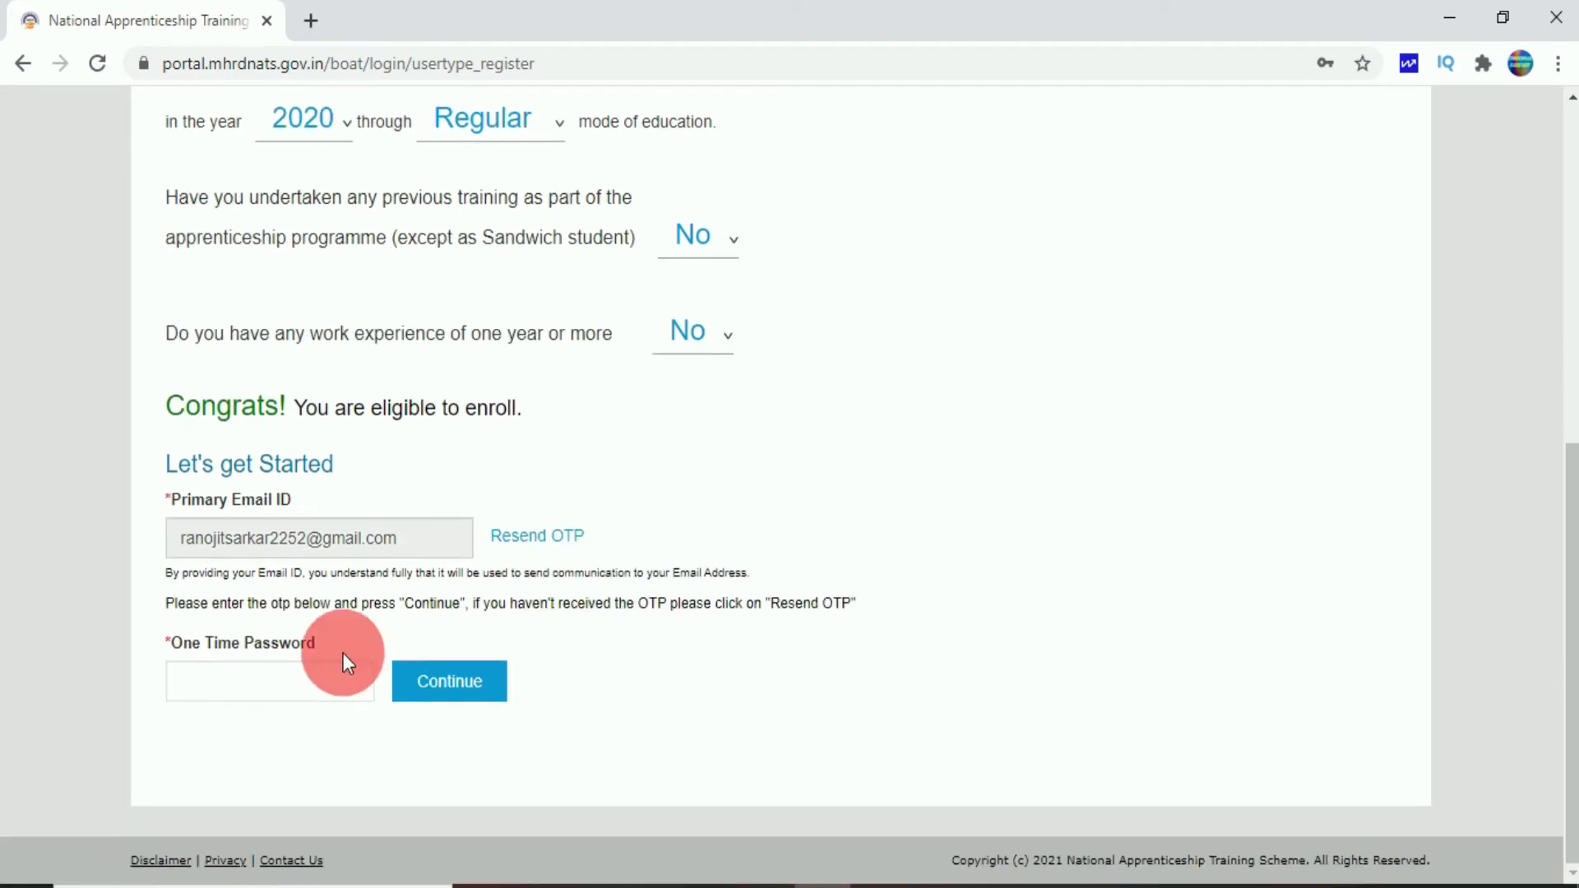
pyautogui.click(310, 691)
pyautogui.click(443, 620)
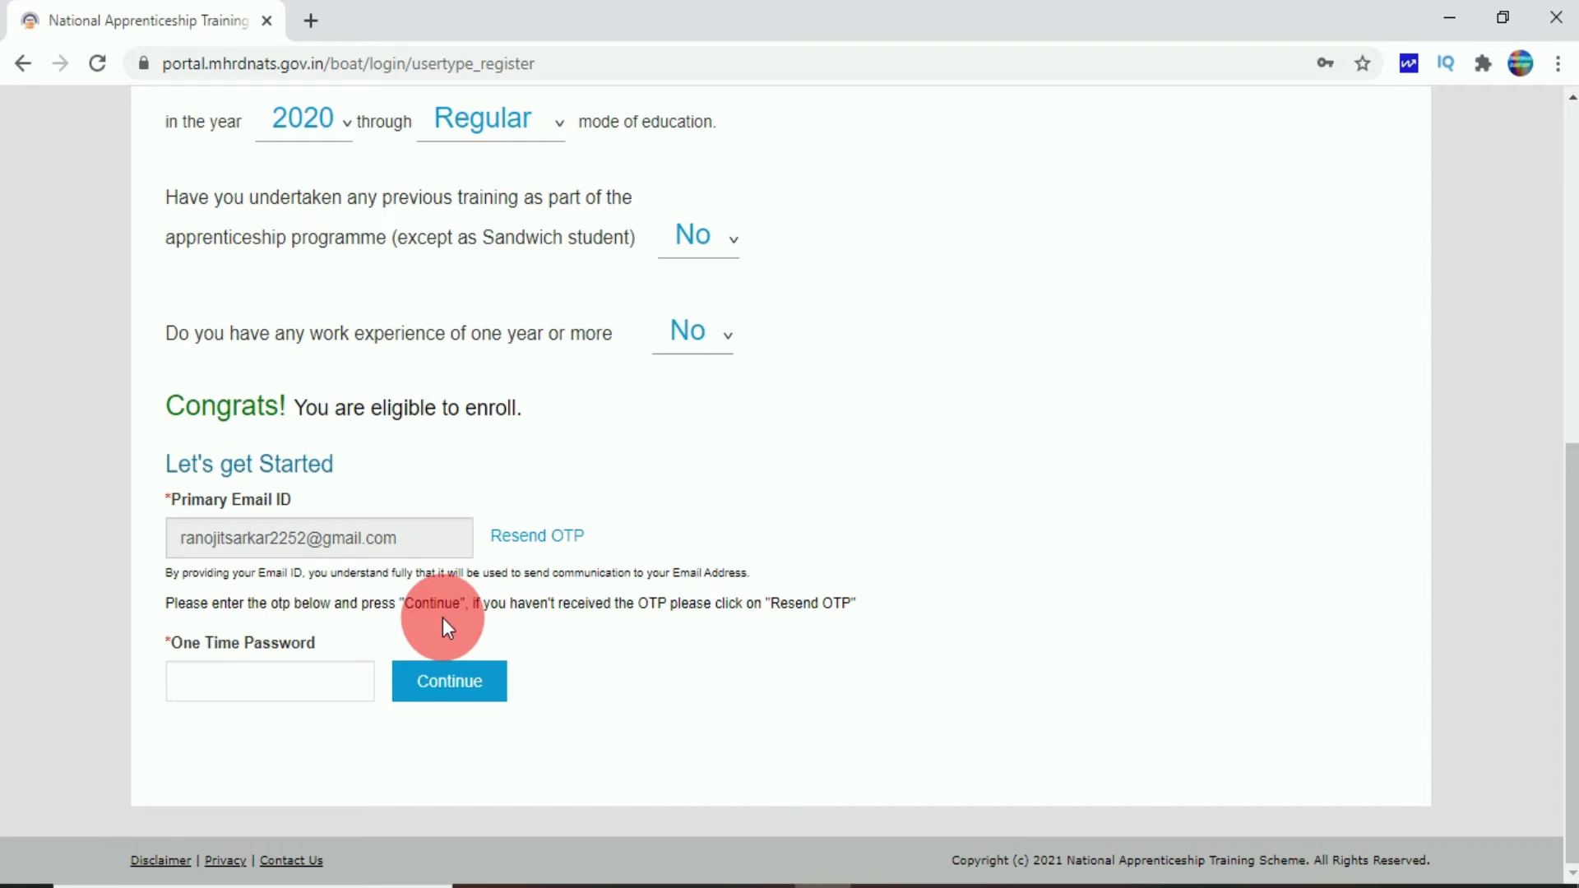
pyautogui.scroll(2, 274, 623)
pyautogui.scroll(-2, 273, 623)
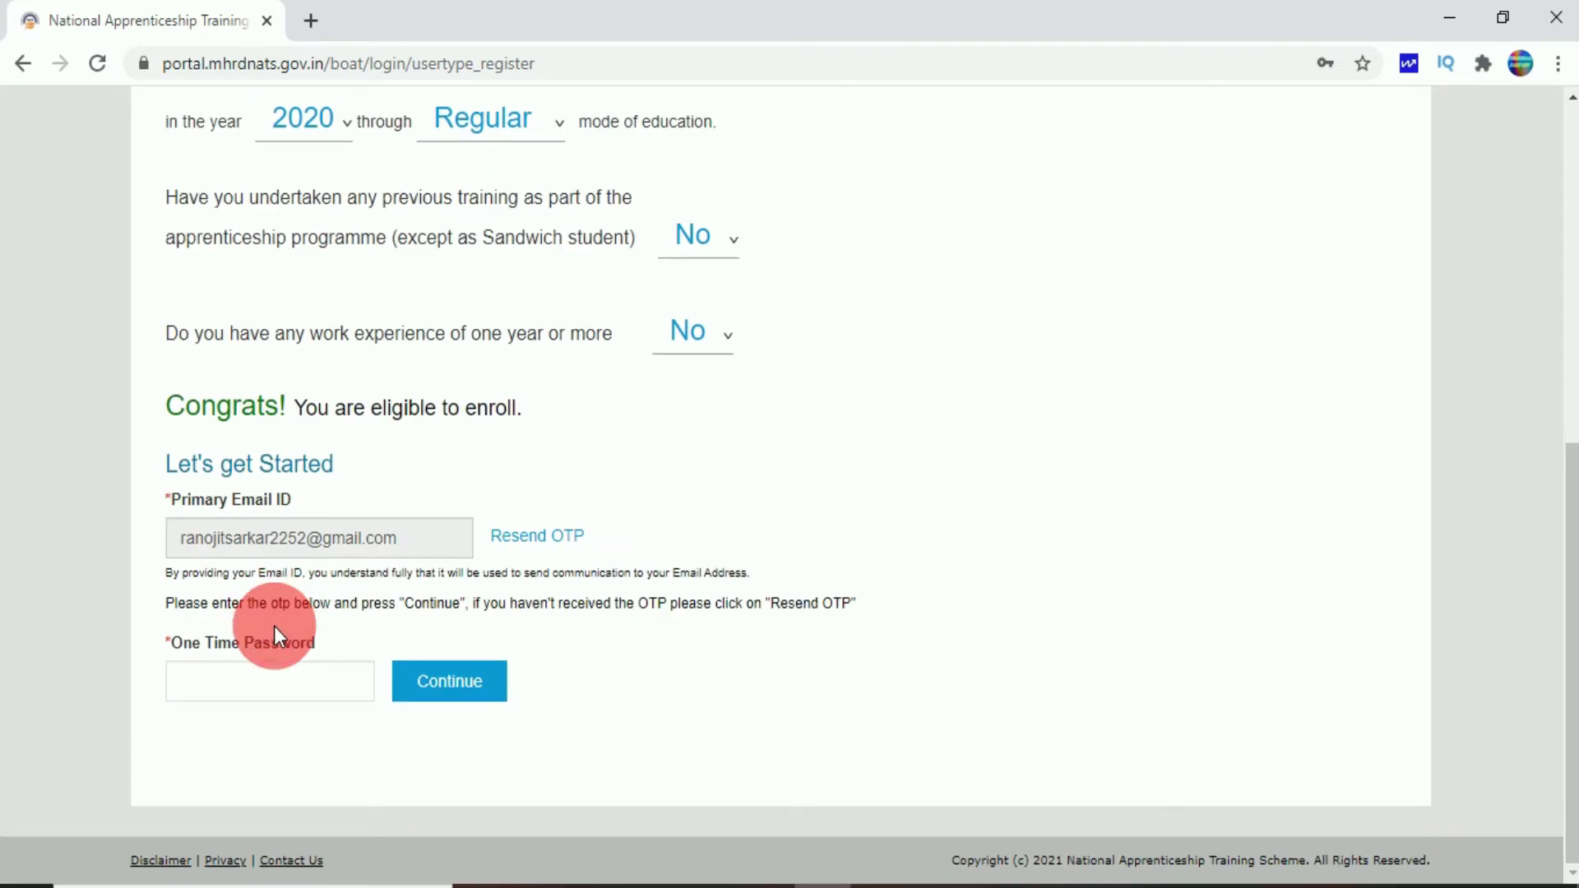
pyautogui.scroll(6, 274, 625)
pyautogui.scroll(2, 274, 625)
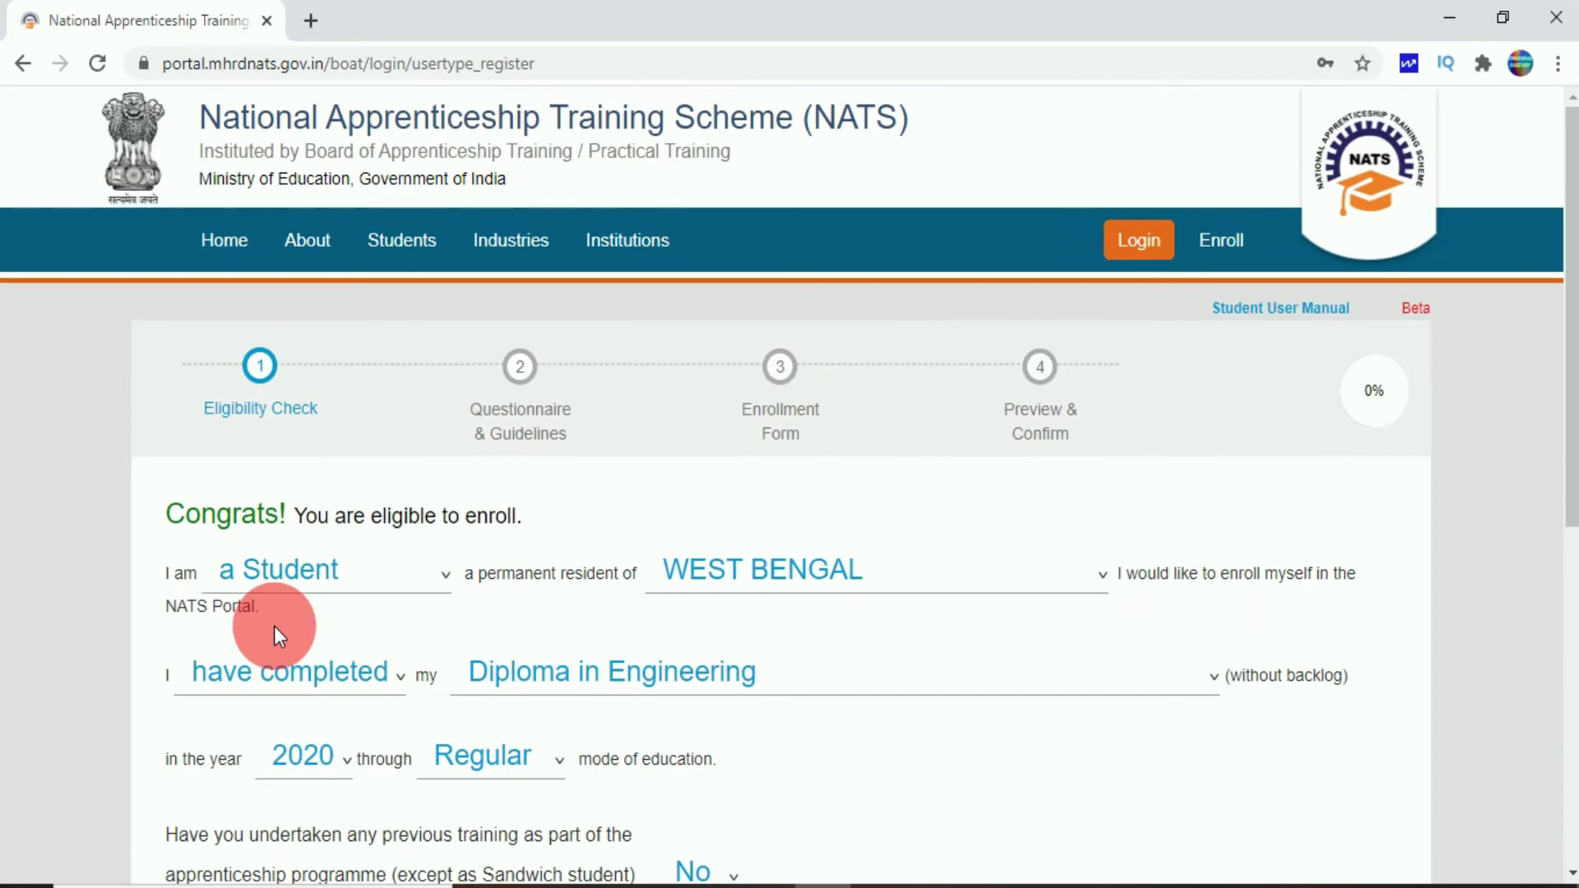
pyautogui.scroll(-8, 274, 624)
pyautogui.click(269, 679)
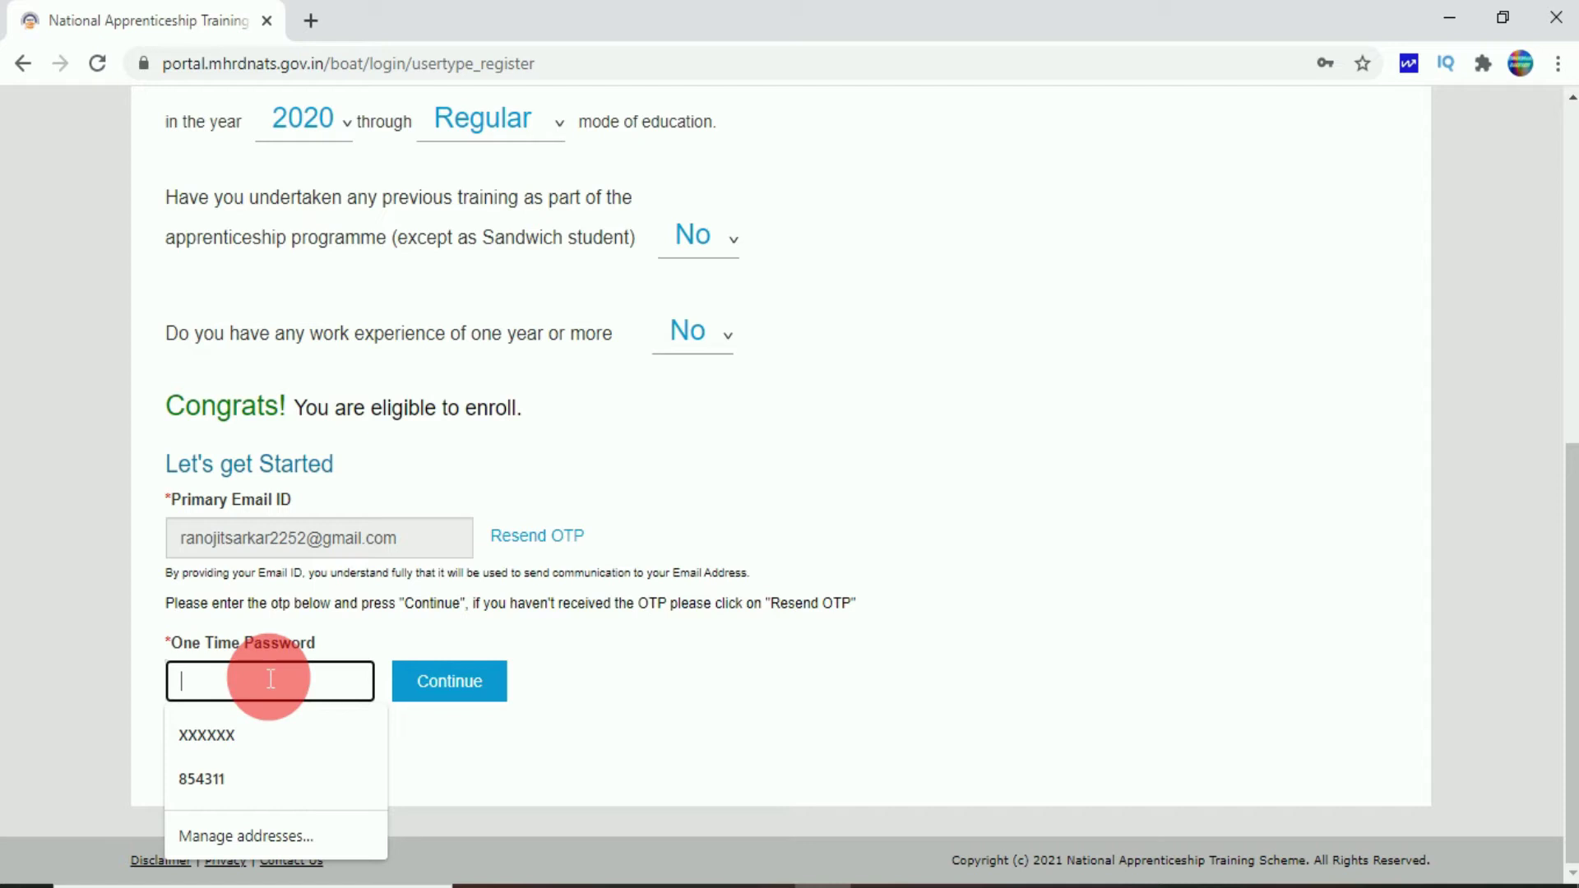
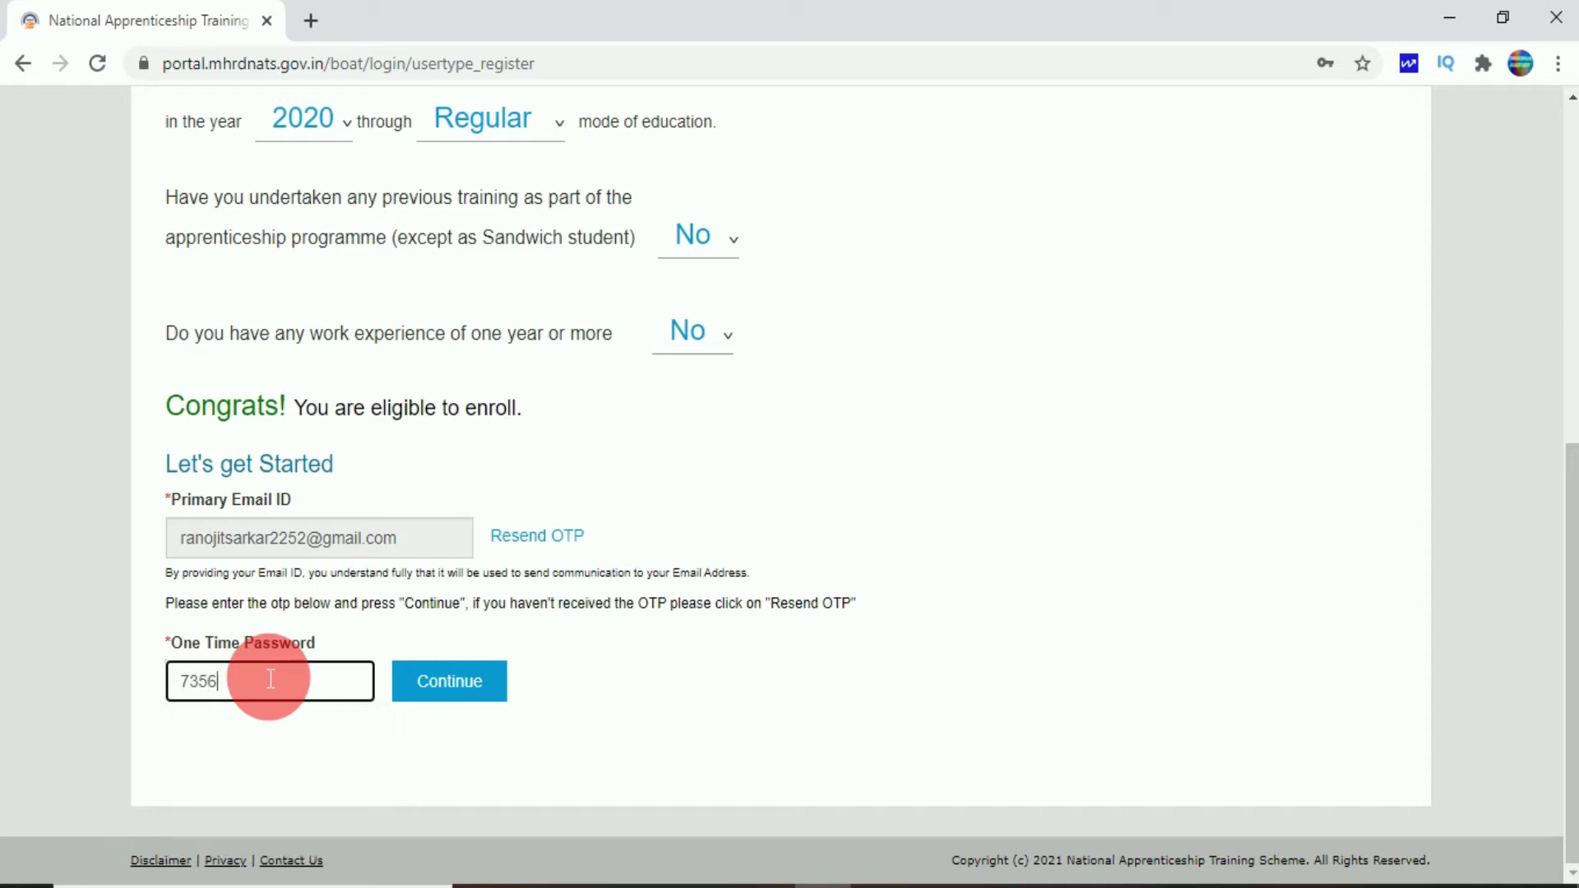
pyautogui.click(447, 681)
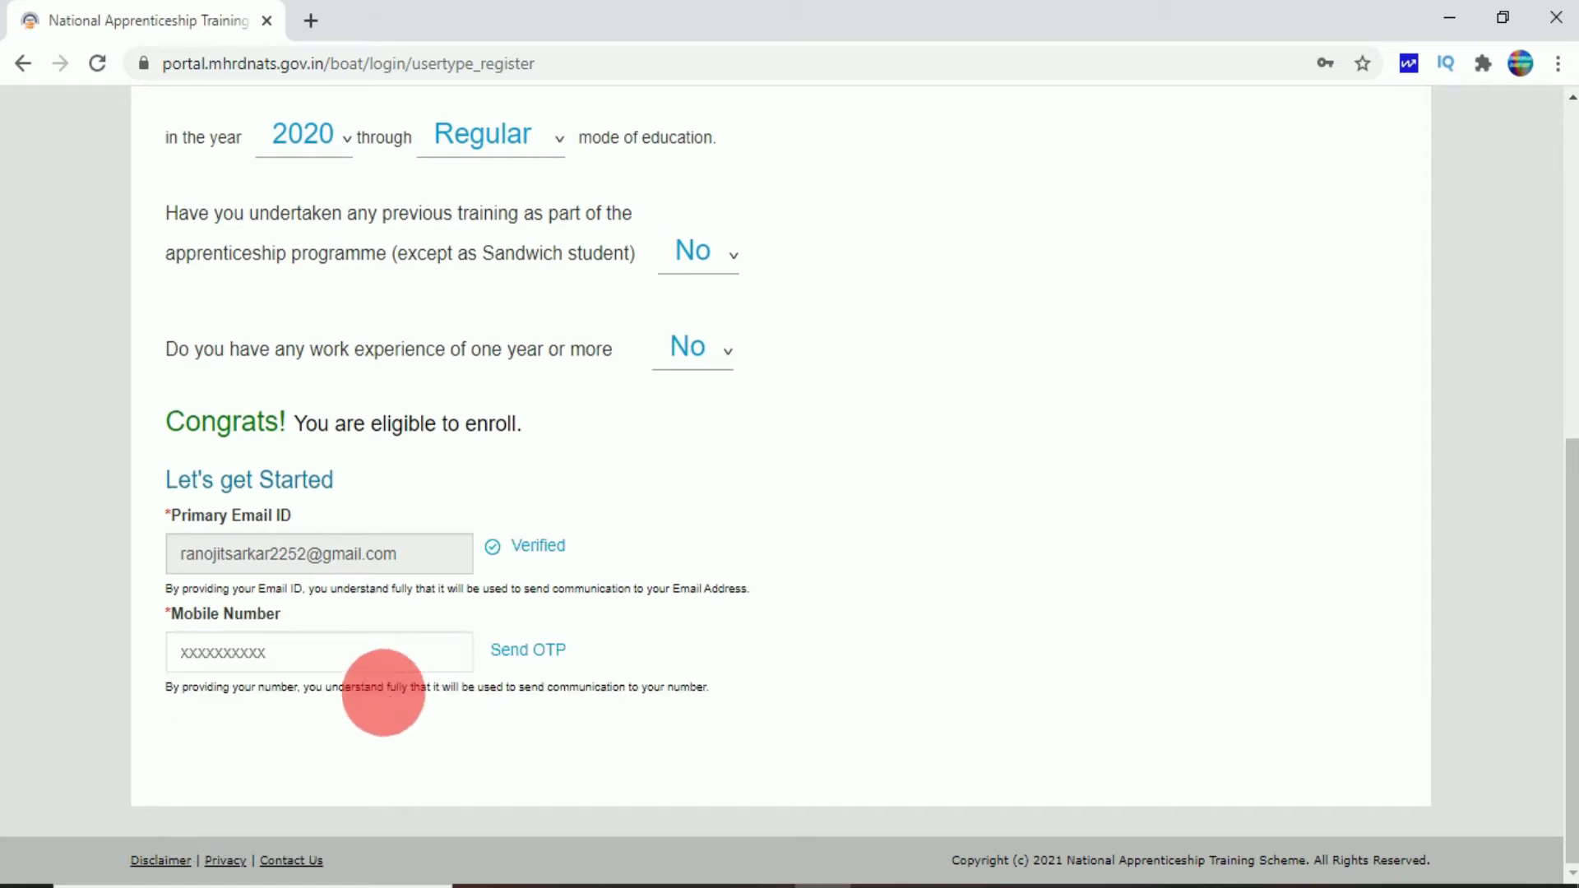
# Step: Enter the student's mobile number, send an OTP, then enter and submit that verification code
pyautogui.click(398, 659)
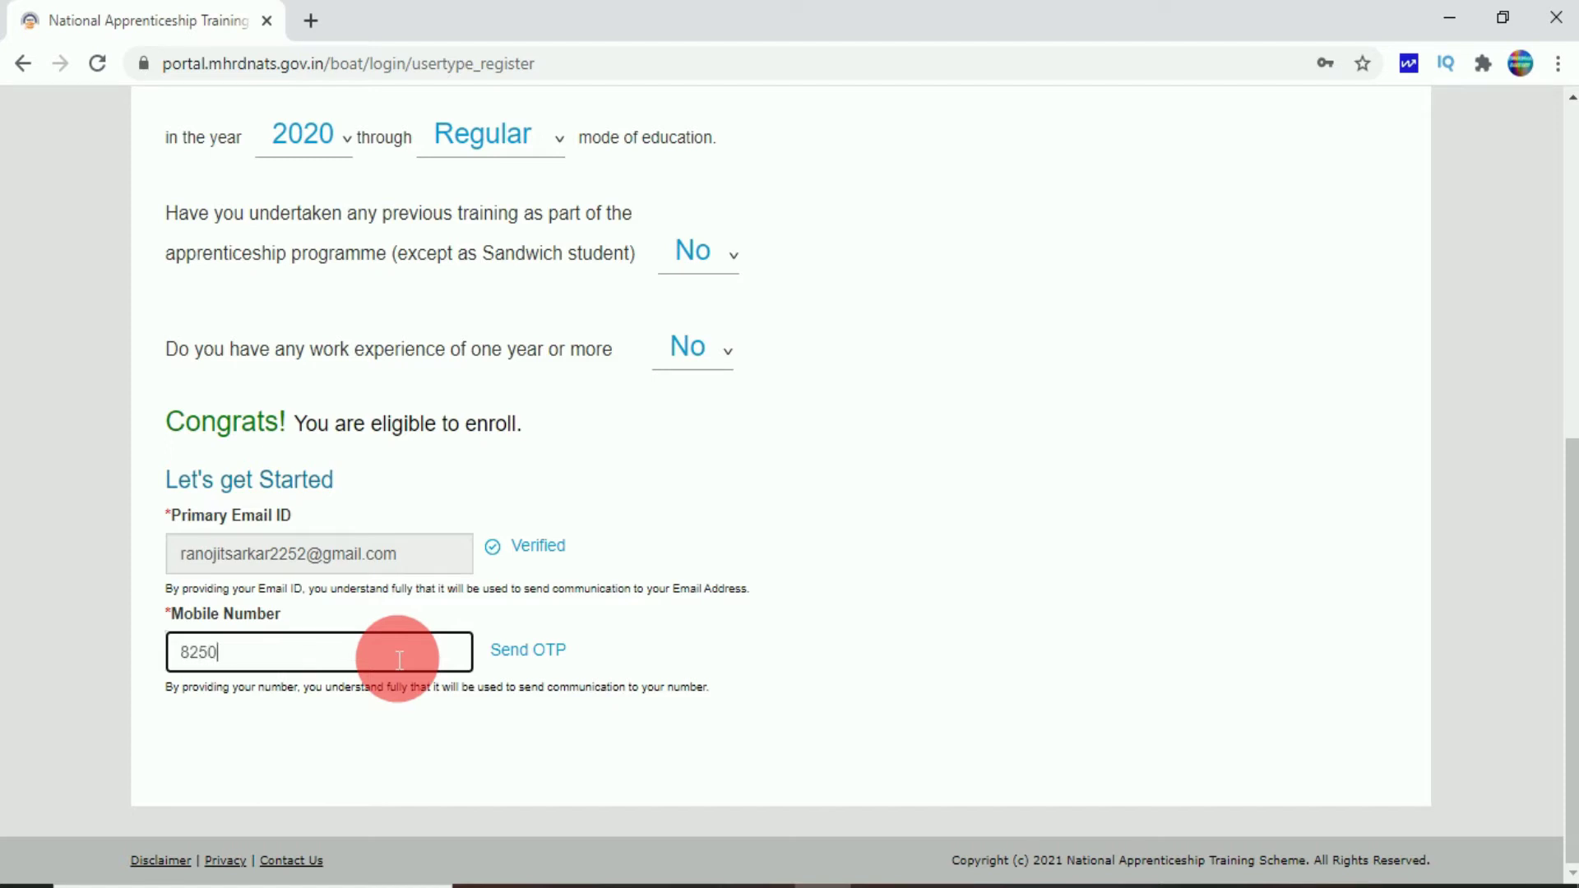
pyautogui.click(449, 717)
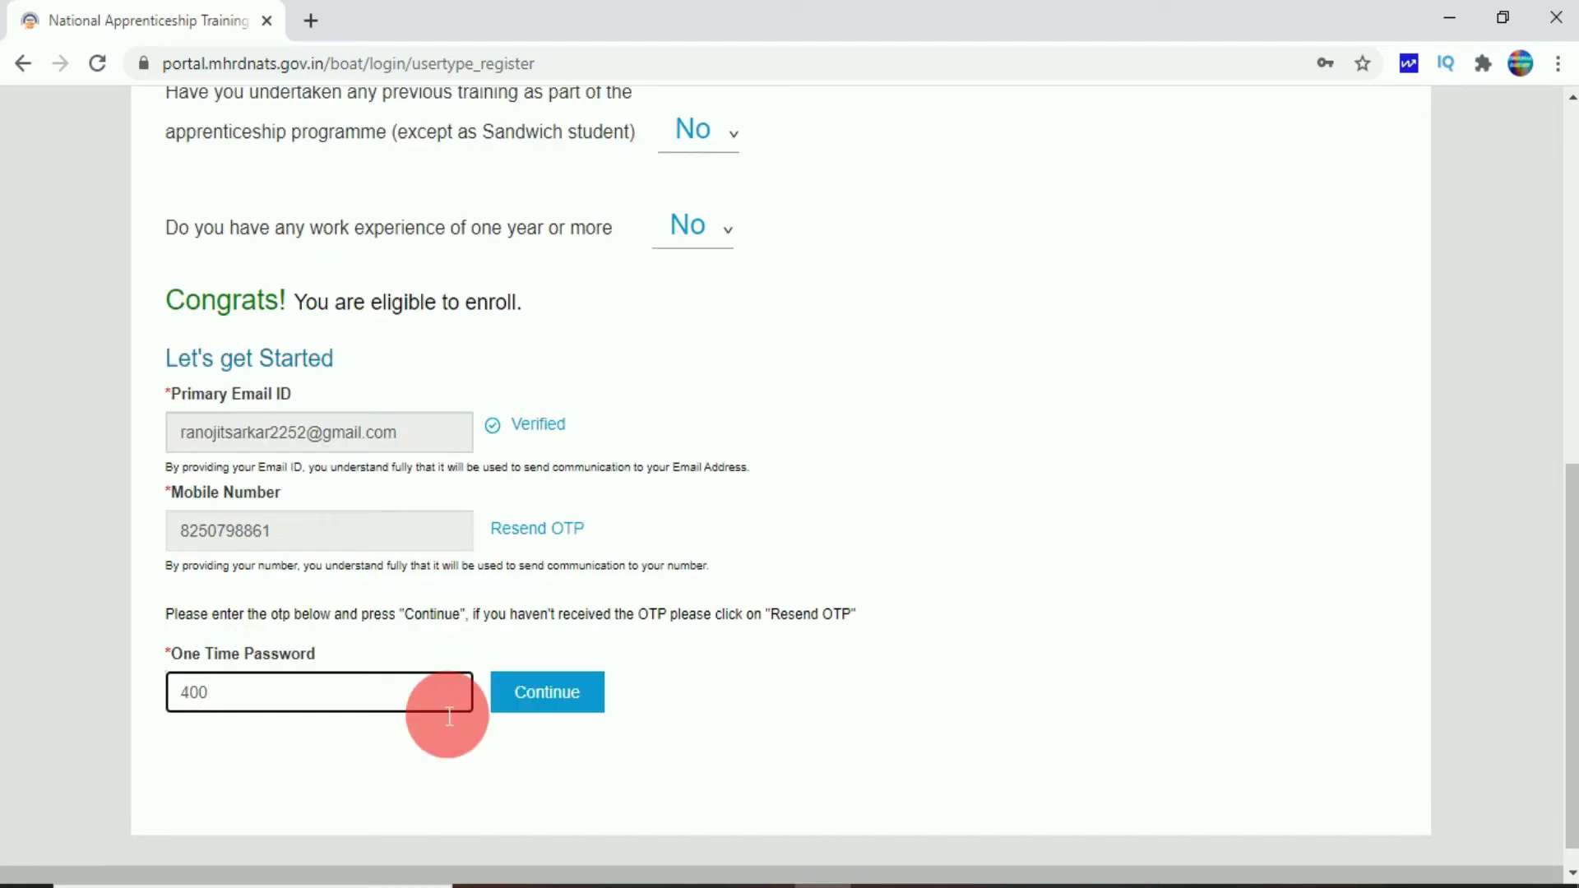
pyautogui.click(545, 688)
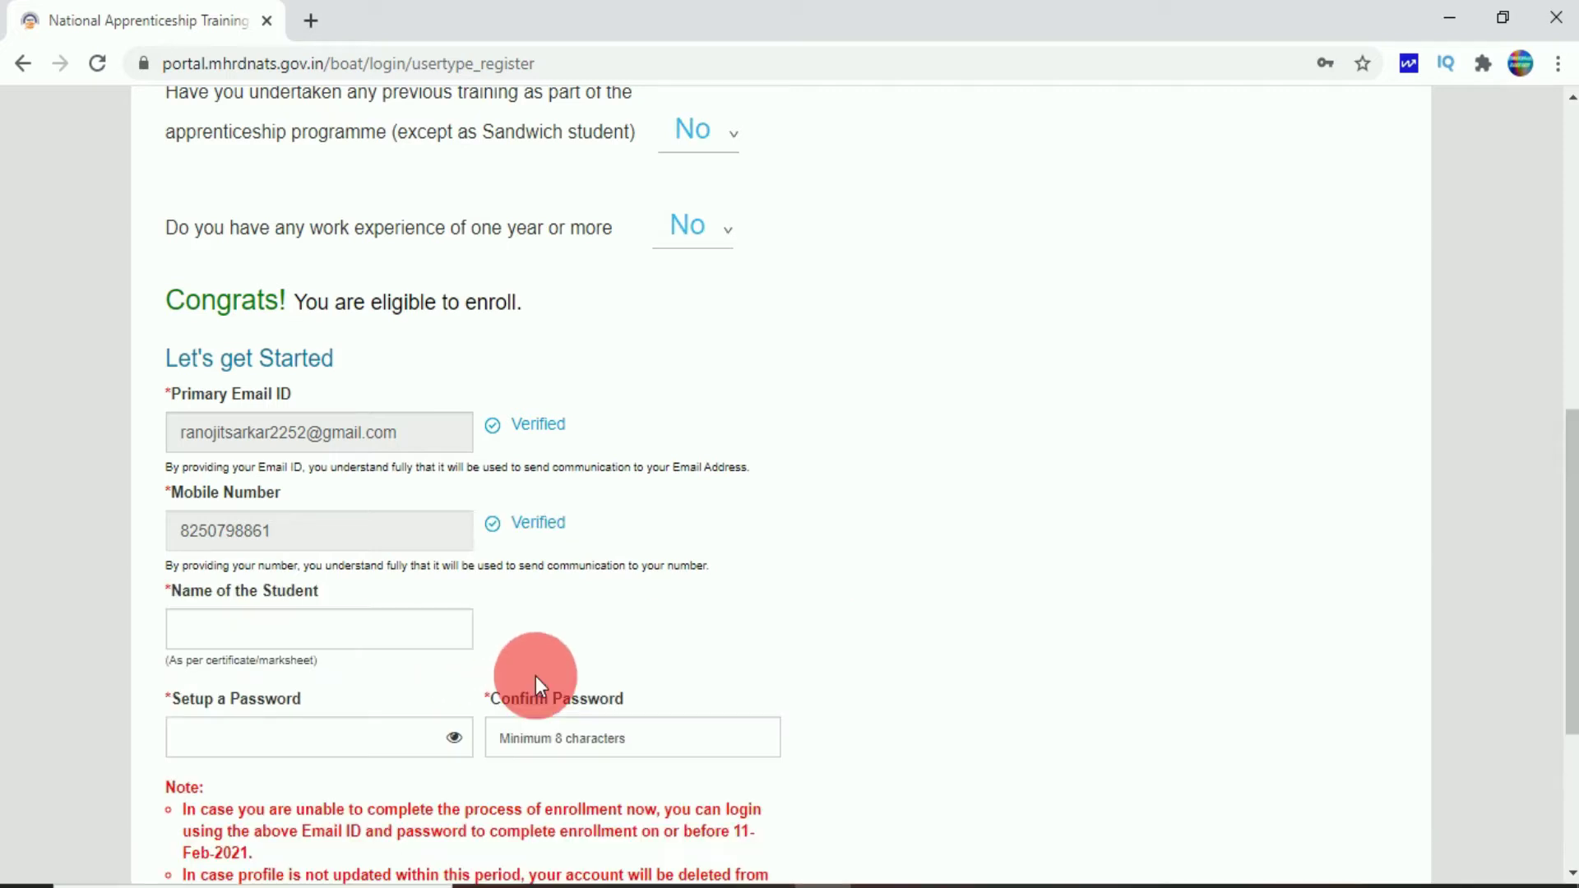
# Step: Enter the student's full name in Name of the Student
pyautogui.scroll(-1, 535, 676)
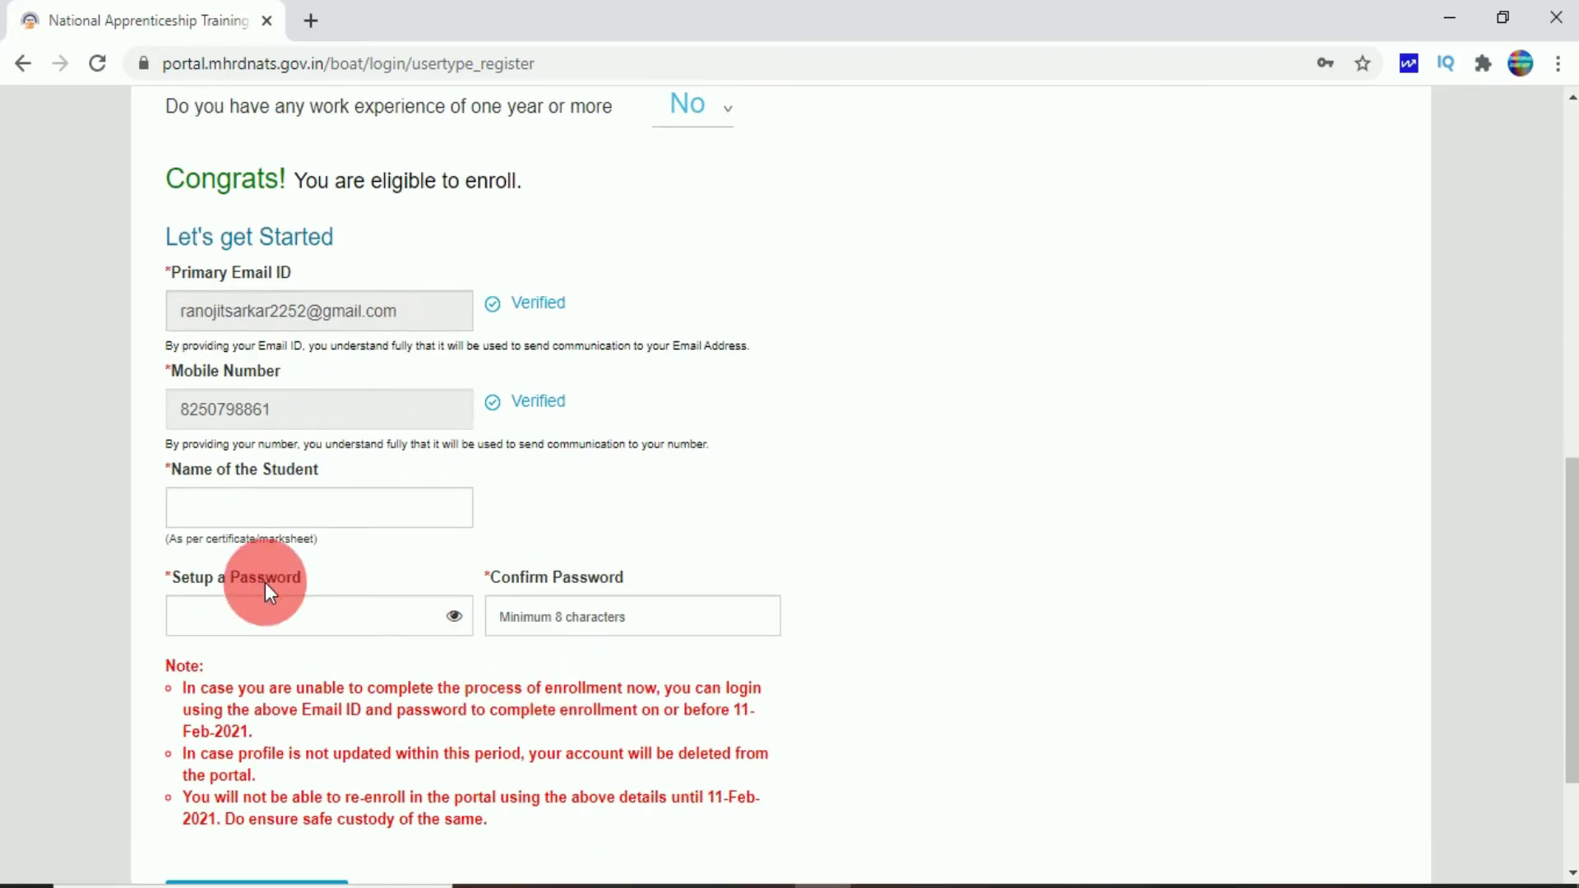
pyautogui.click(278, 507)
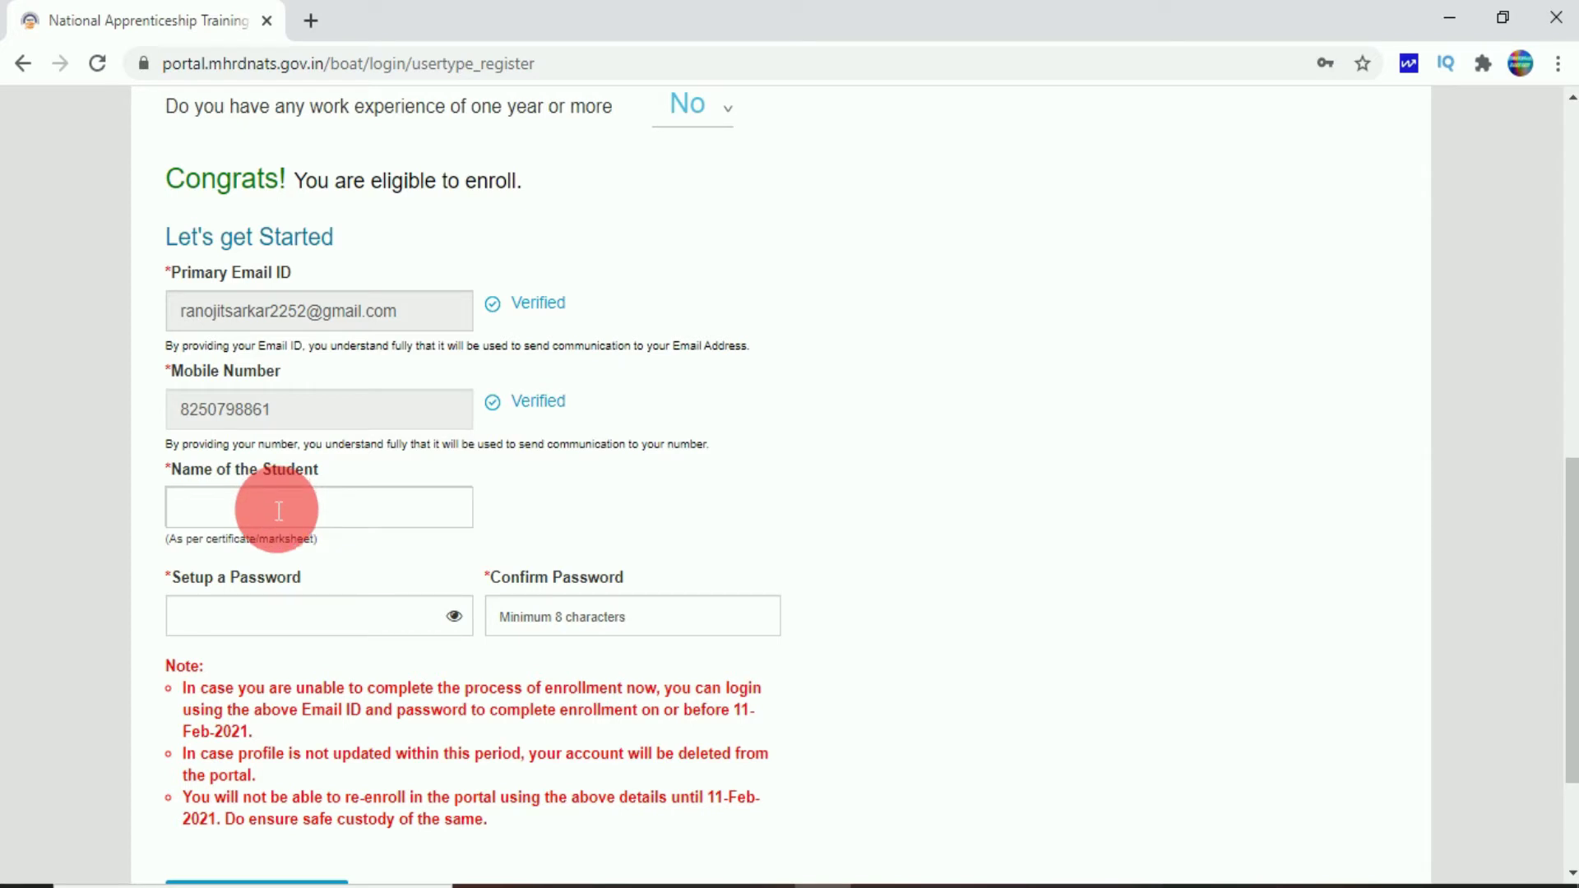
# Step: Use the browser's suggested strong password for both password fields, then Save and continue
pyautogui.click(269, 618)
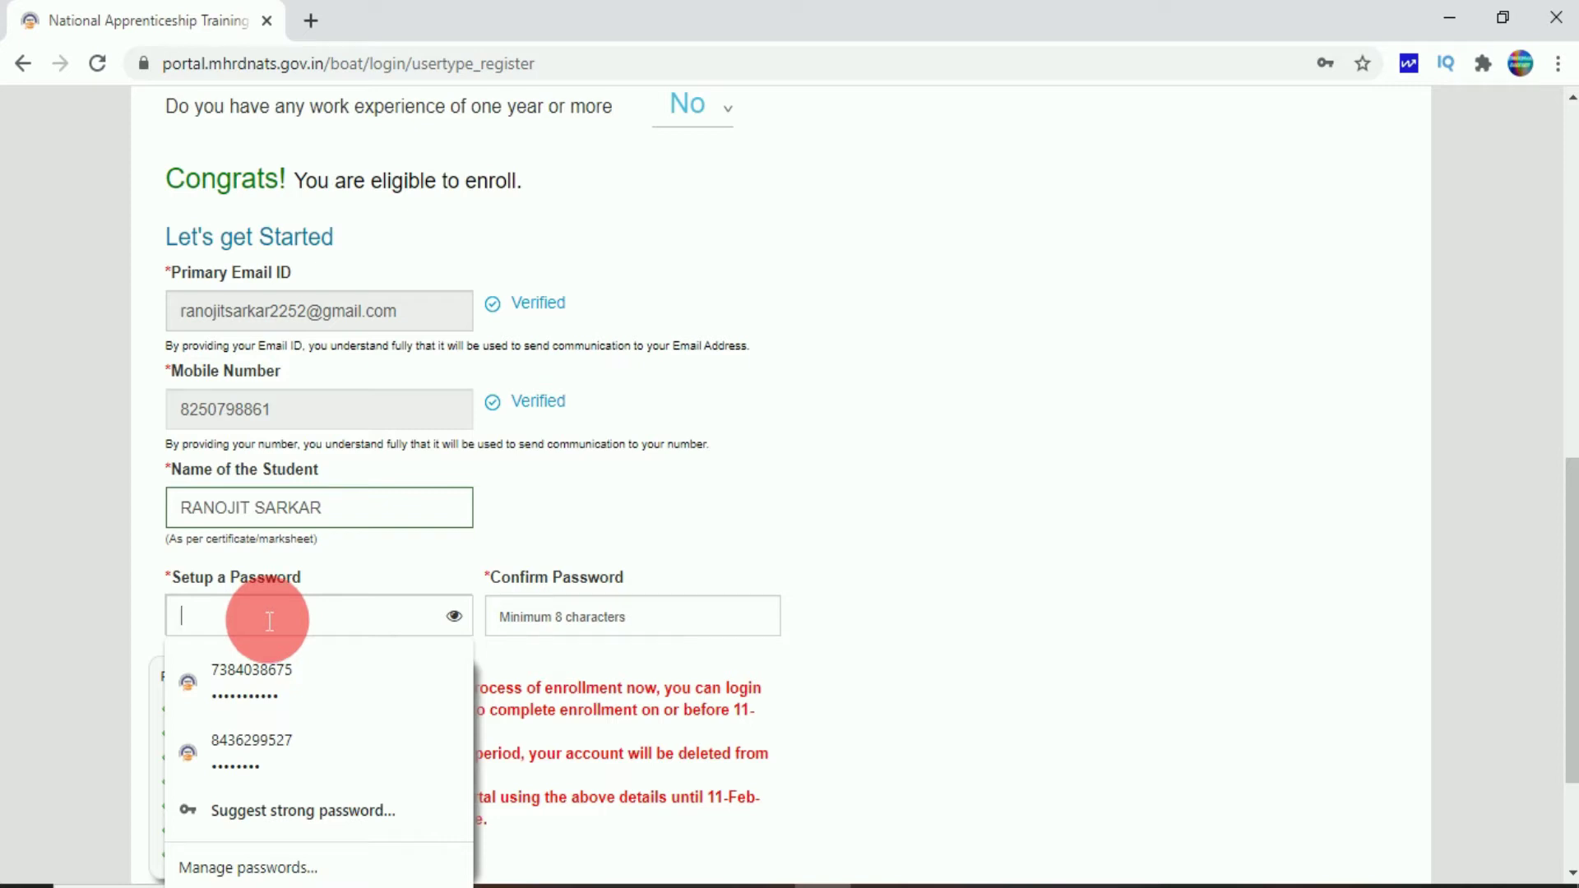
pyautogui.click(329, 808)
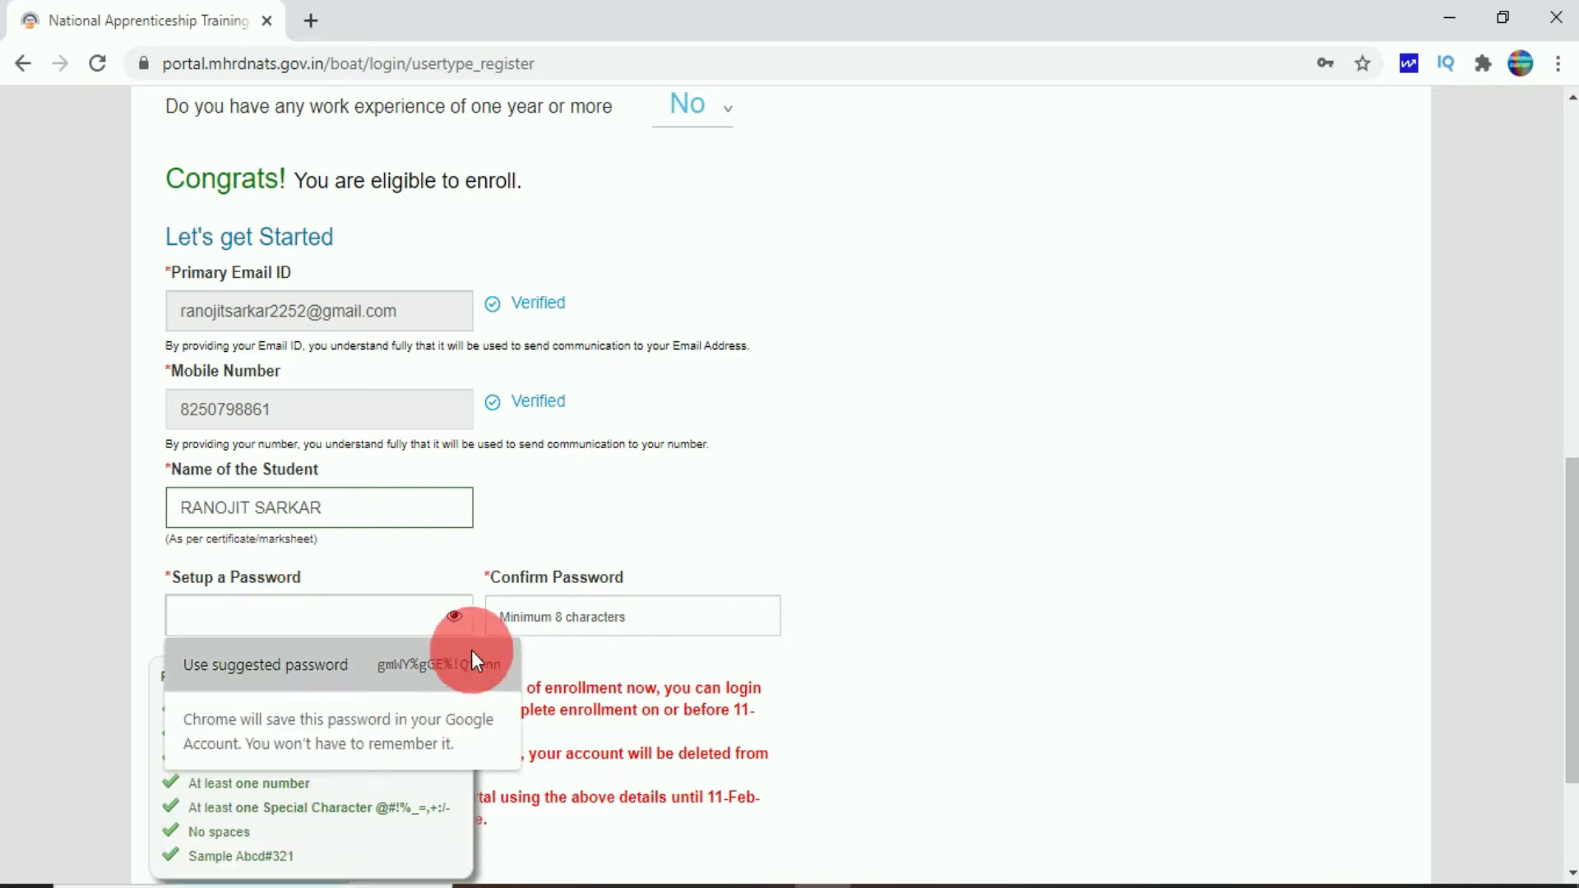
pyautogui.click(472, 654)
pyautogui.click(620, 585)
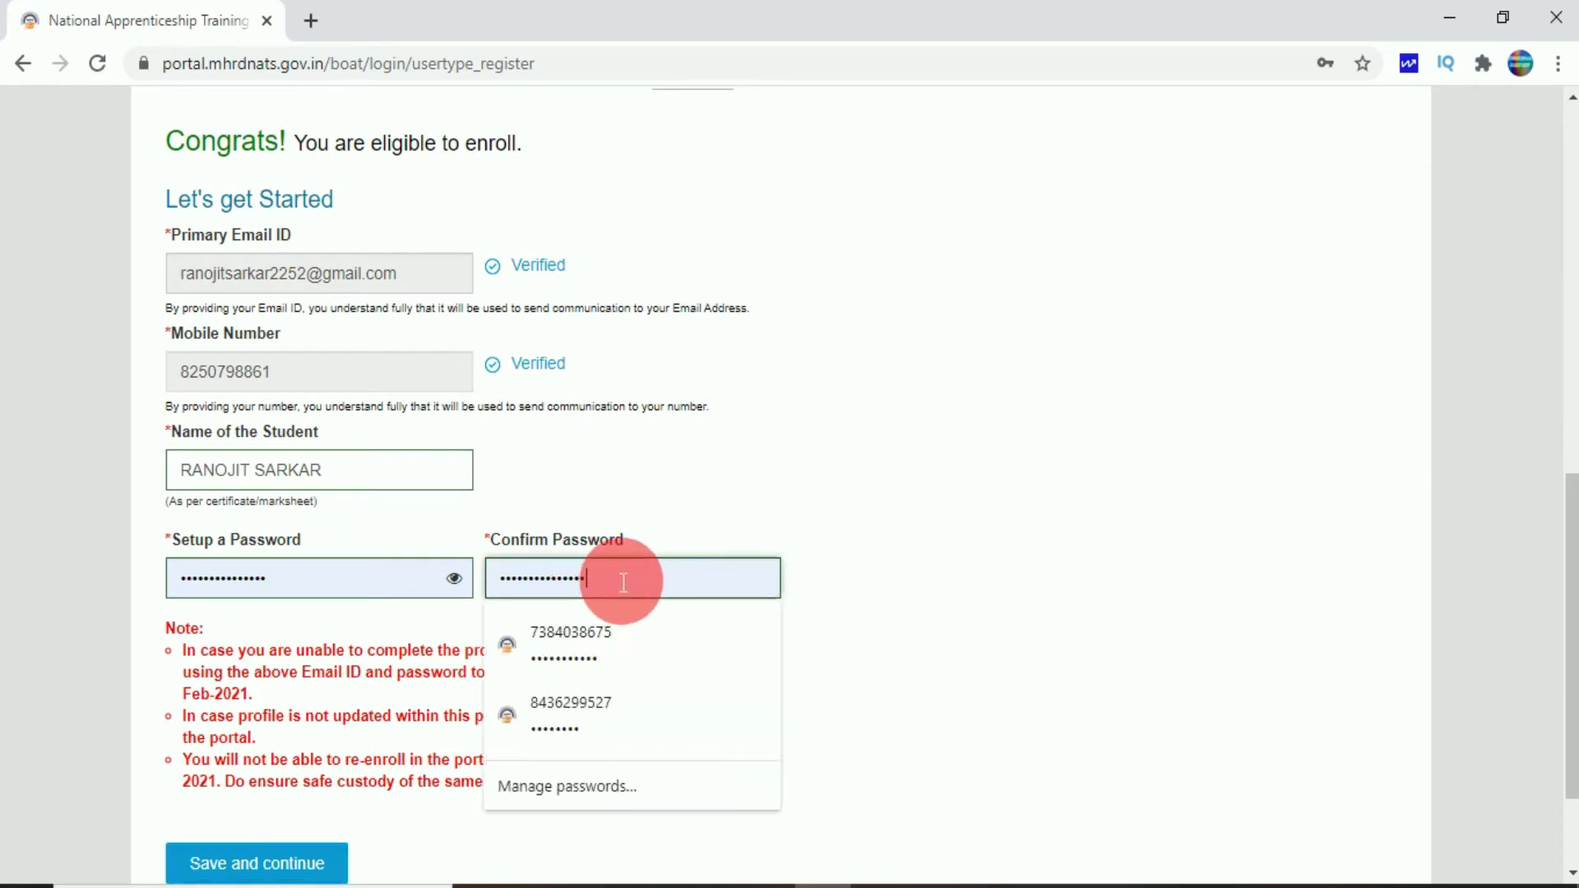
pyautogui.click(335, 654)
pyautogui.scroll(-2, 335, 658)
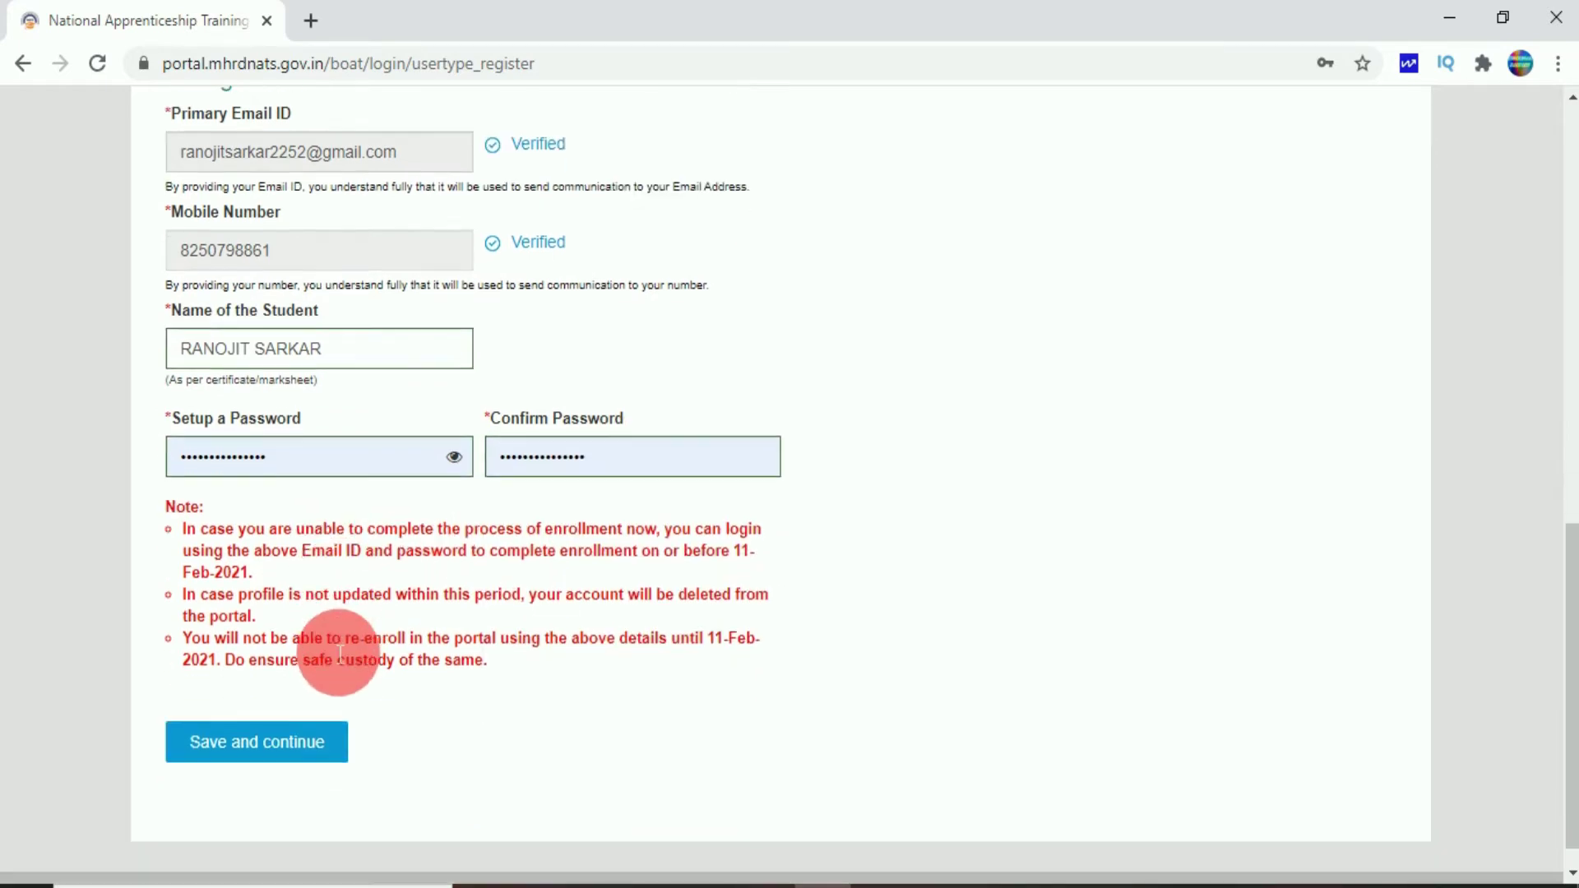
pyautogui.scroll(-1, 288, 748)
pyautogui.click(294, 727)
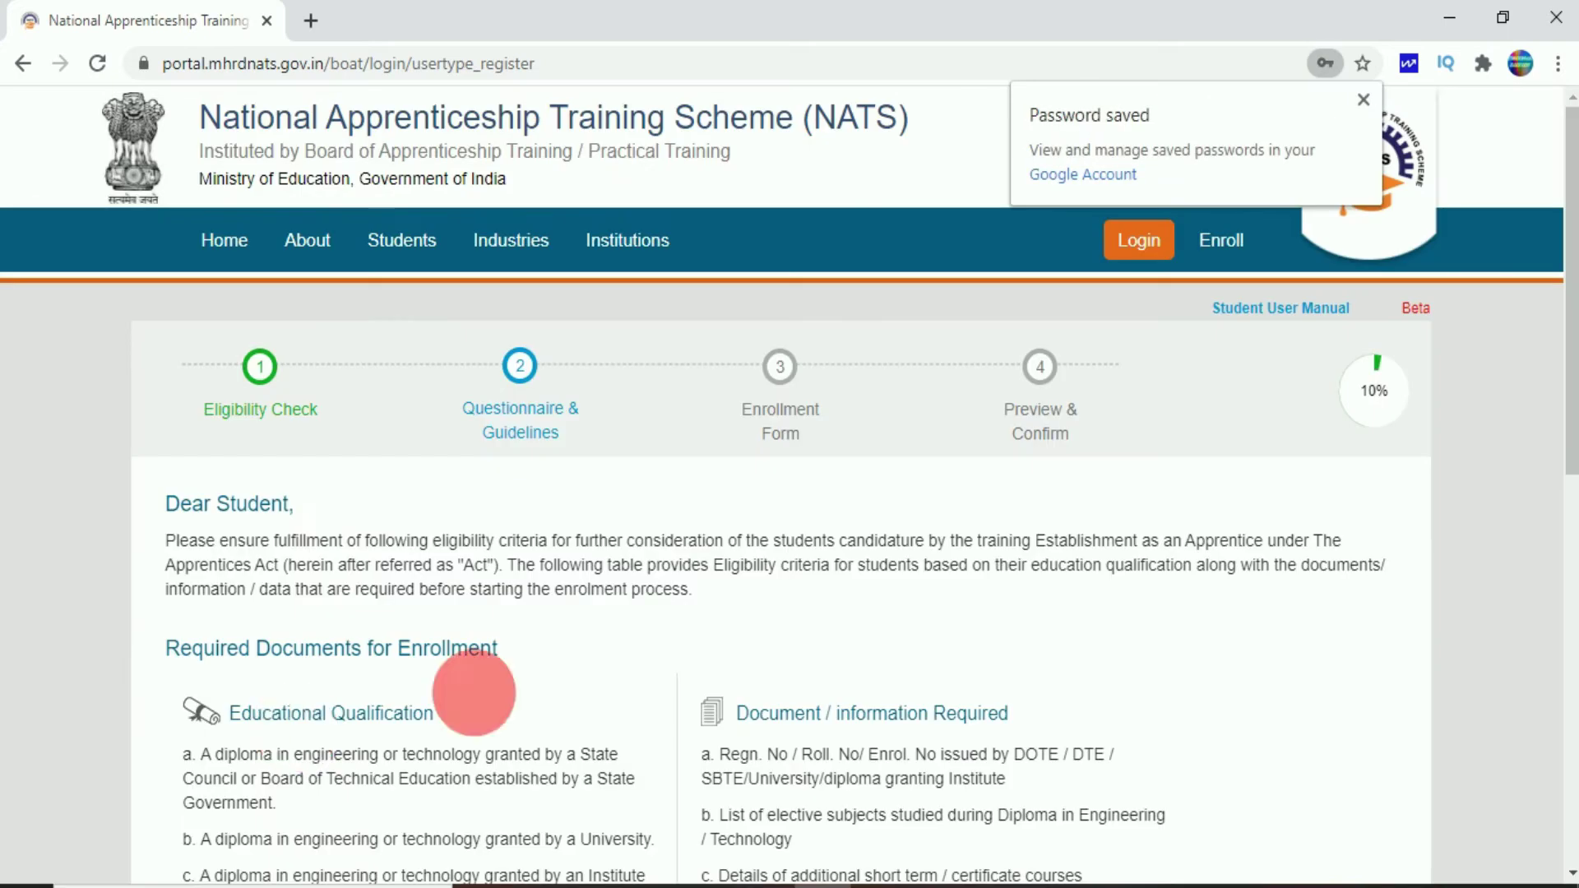
# Step: Dismiss the Password saved notice, read the guidelines, tick the terms checkbox and Agree and continue
pyautogui.click(1370, 103)
pyautogui.scroll(-3, 790, 535)
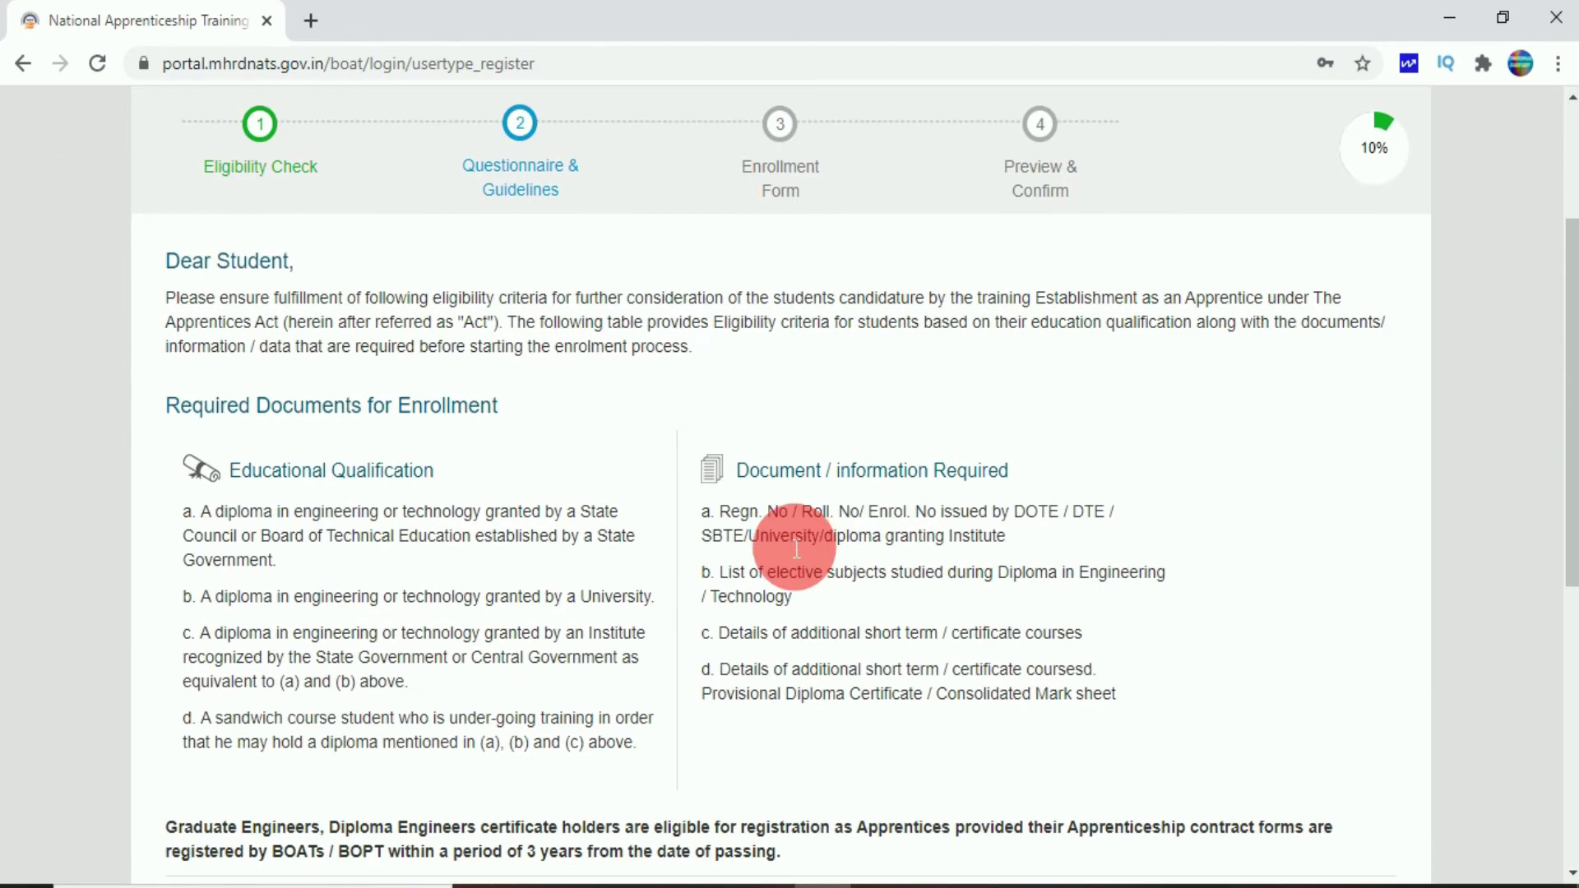
pyautogui.scroll(3, 789, 534)
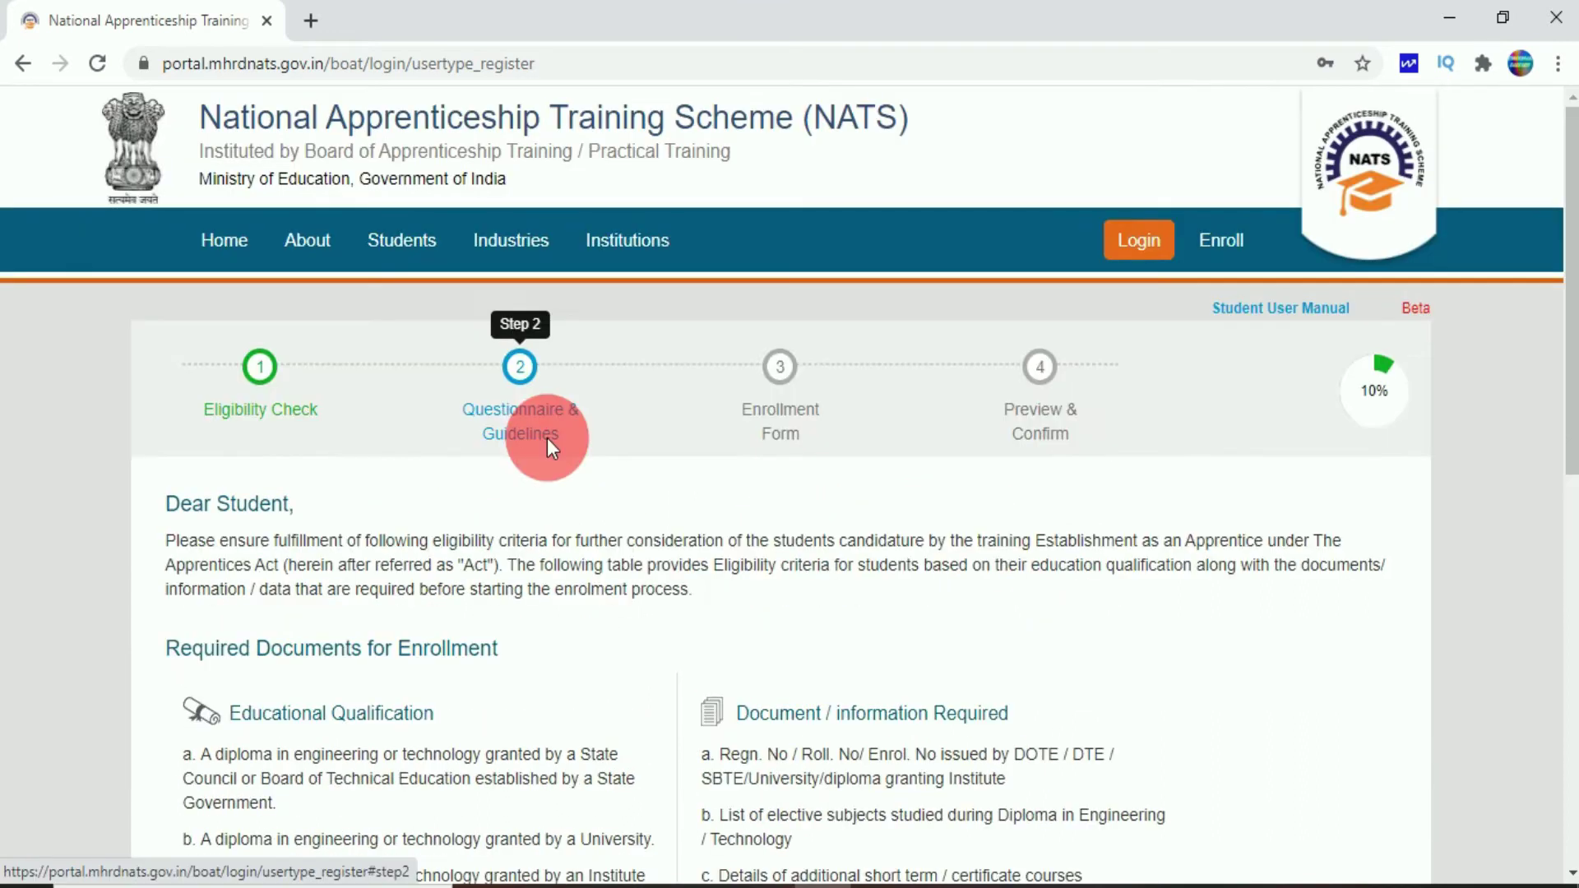
pyautogui.scroll(-4, 546, 438)
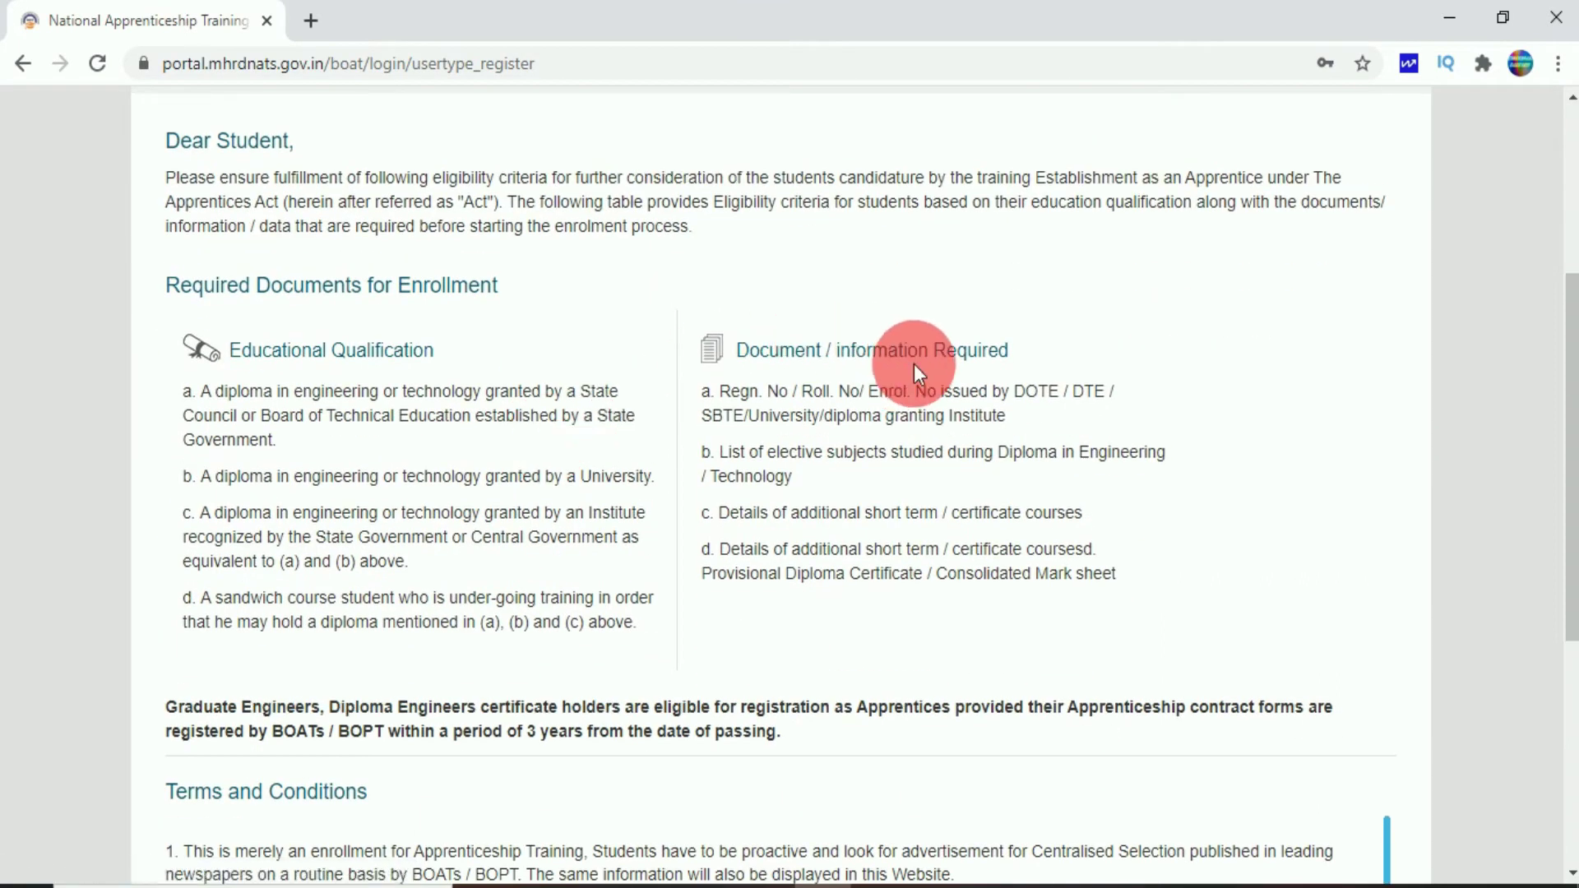
pyautogui.scroll(-2, 896, 402)
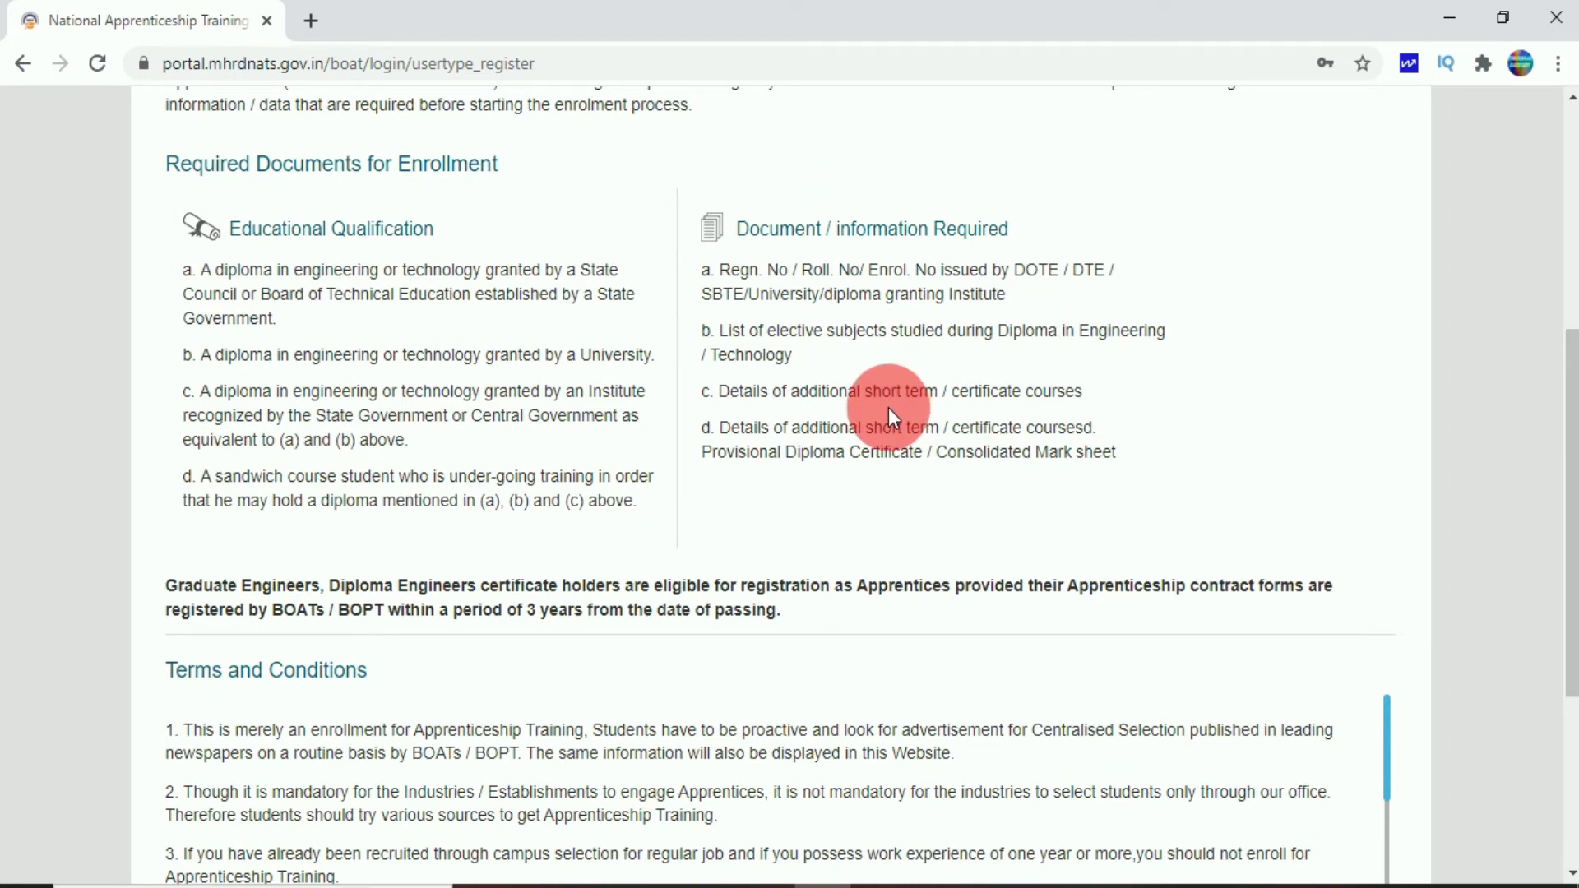
pyautogui.scroll(-4, 888, 408)
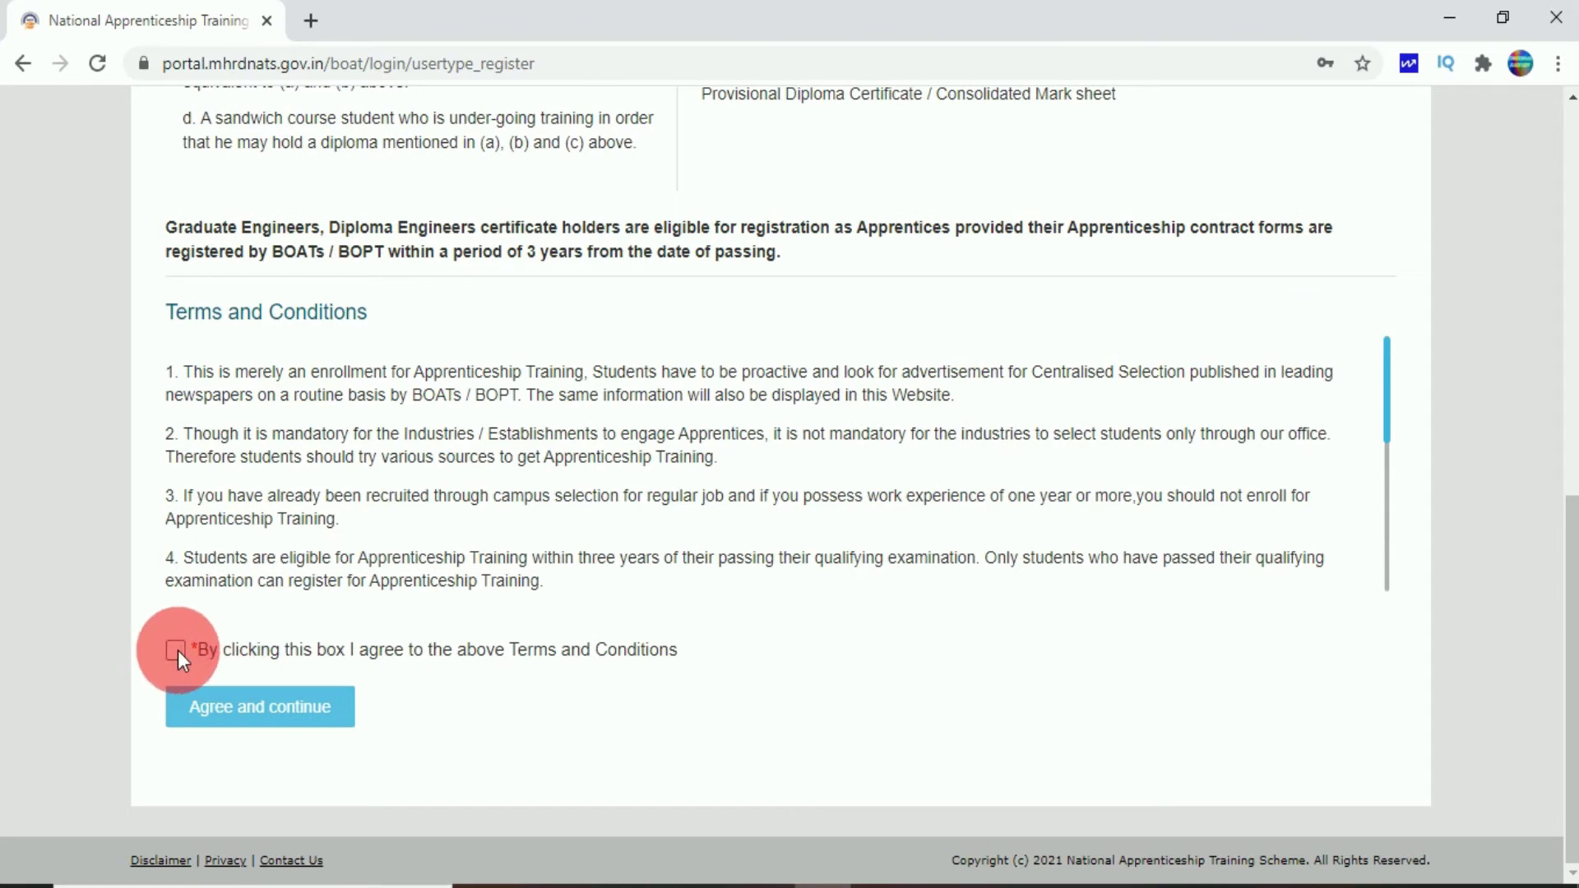
pyautogui.click(176, 650)
pyautogui.click(205, 705)
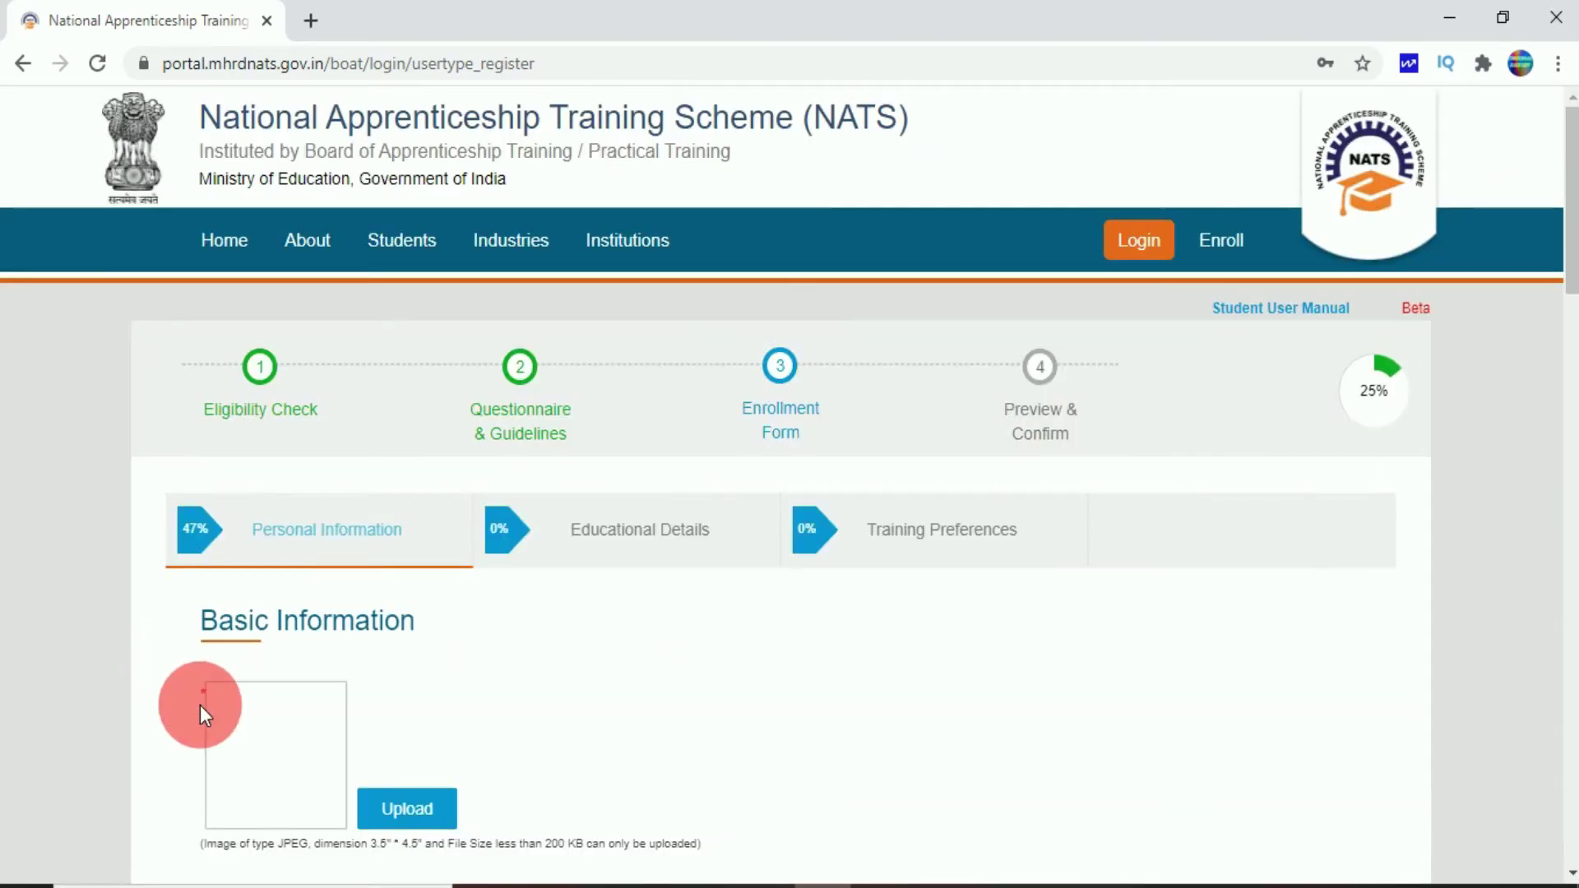
# Step: Set the community to SC and pick the present address district and taluk
pyautogui.scroll(-4, 334, 641)
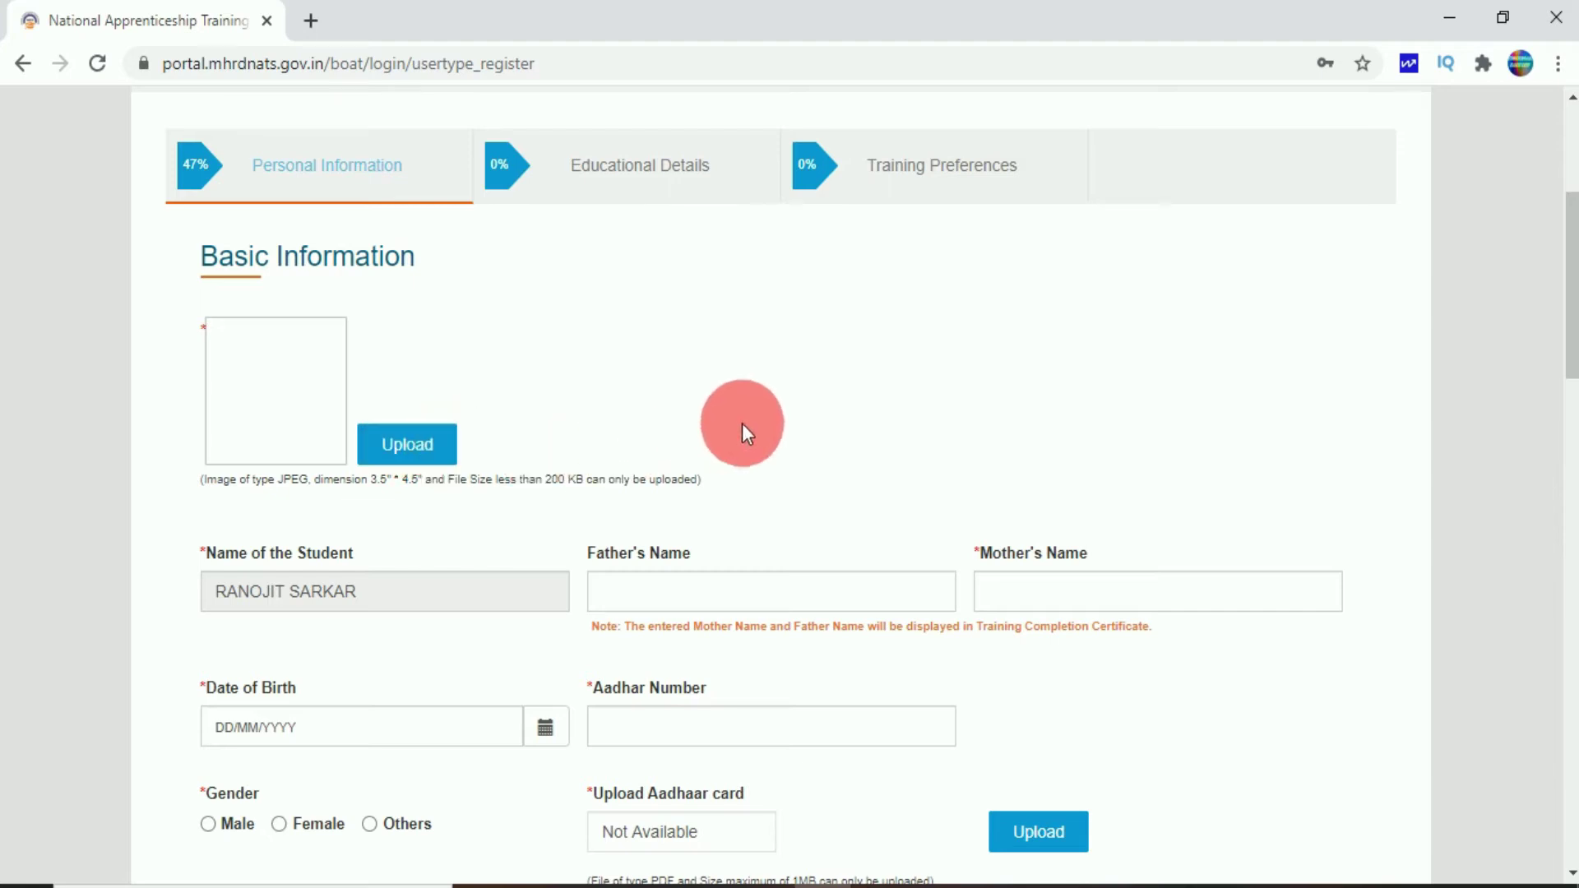
pyautogui.scroll(-1, 742, 423)
pyautogui.click(754, 480)
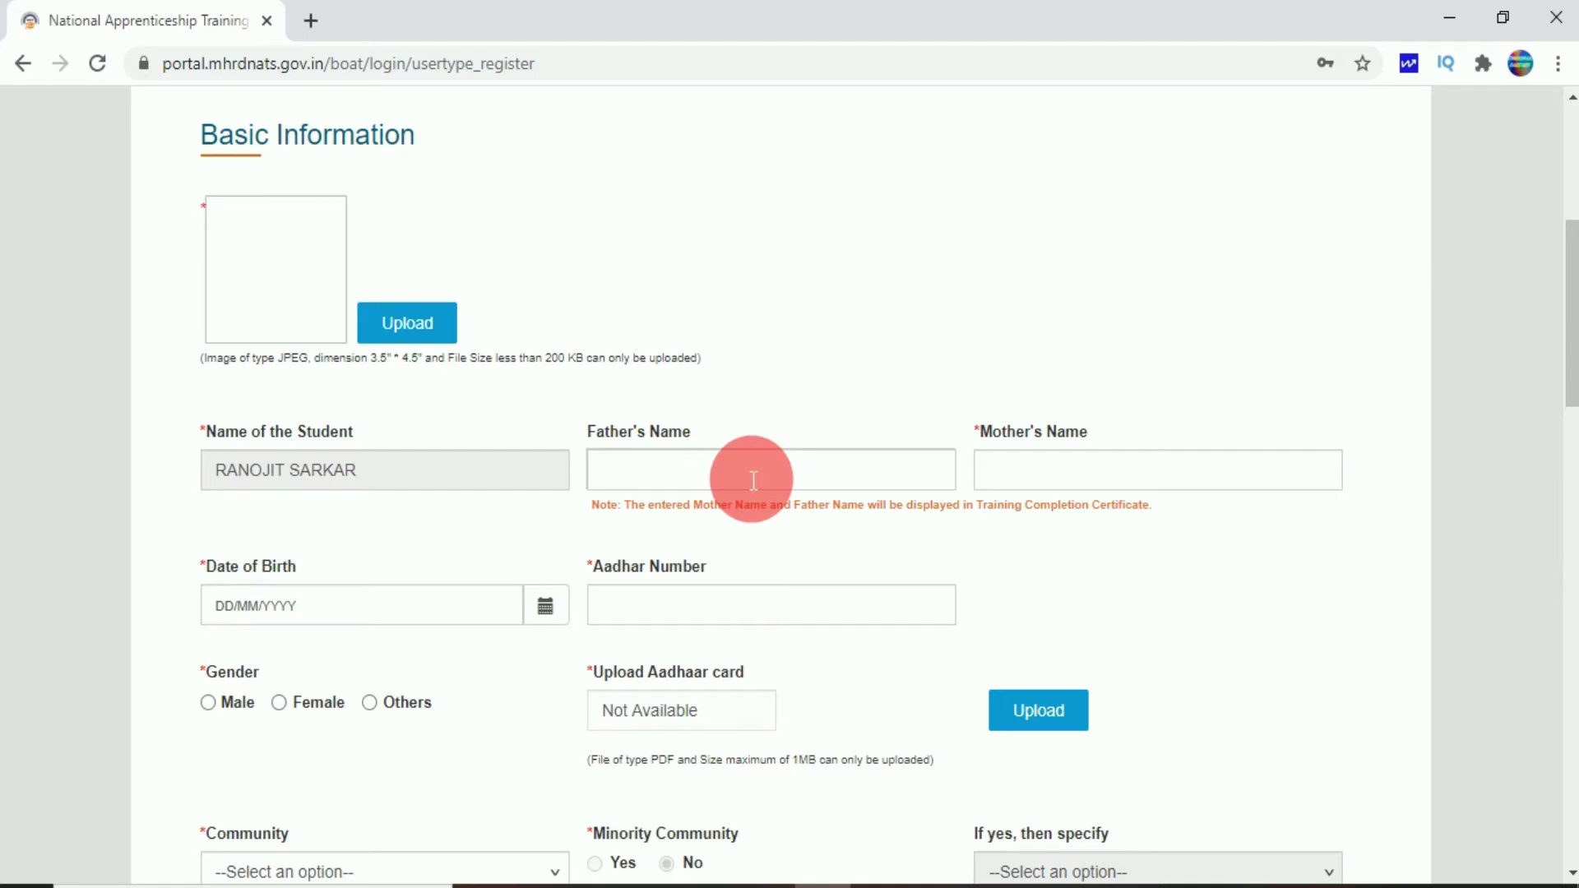
pyautogui.scroll(-2, 754, 479)
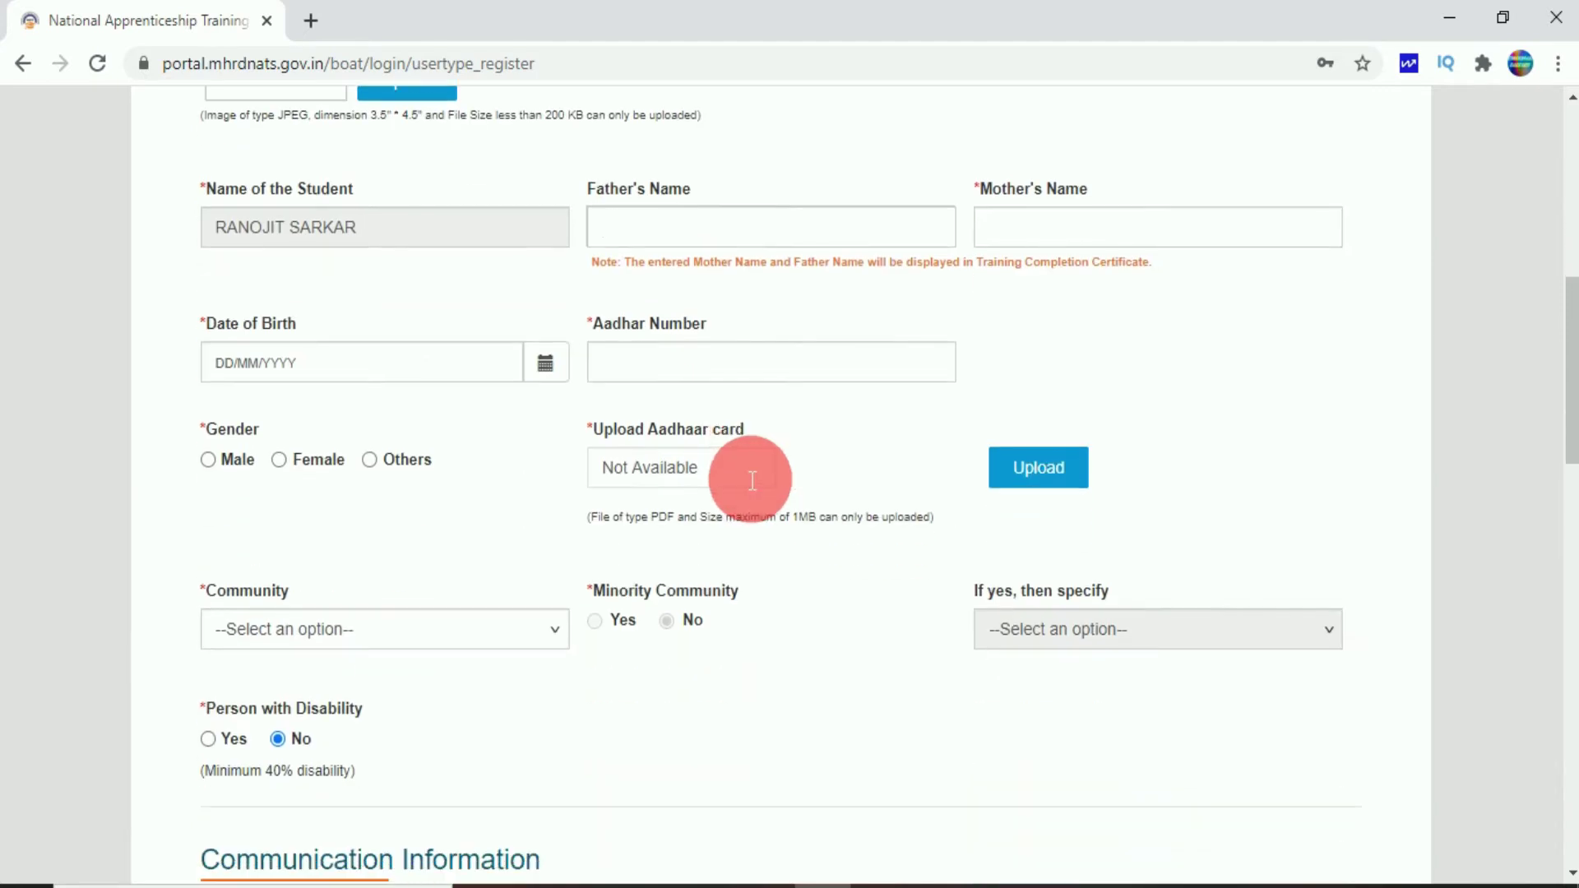
pyautogui.scroll(1, 750, 480)
pyautogui.scroll(1, 751, 480)
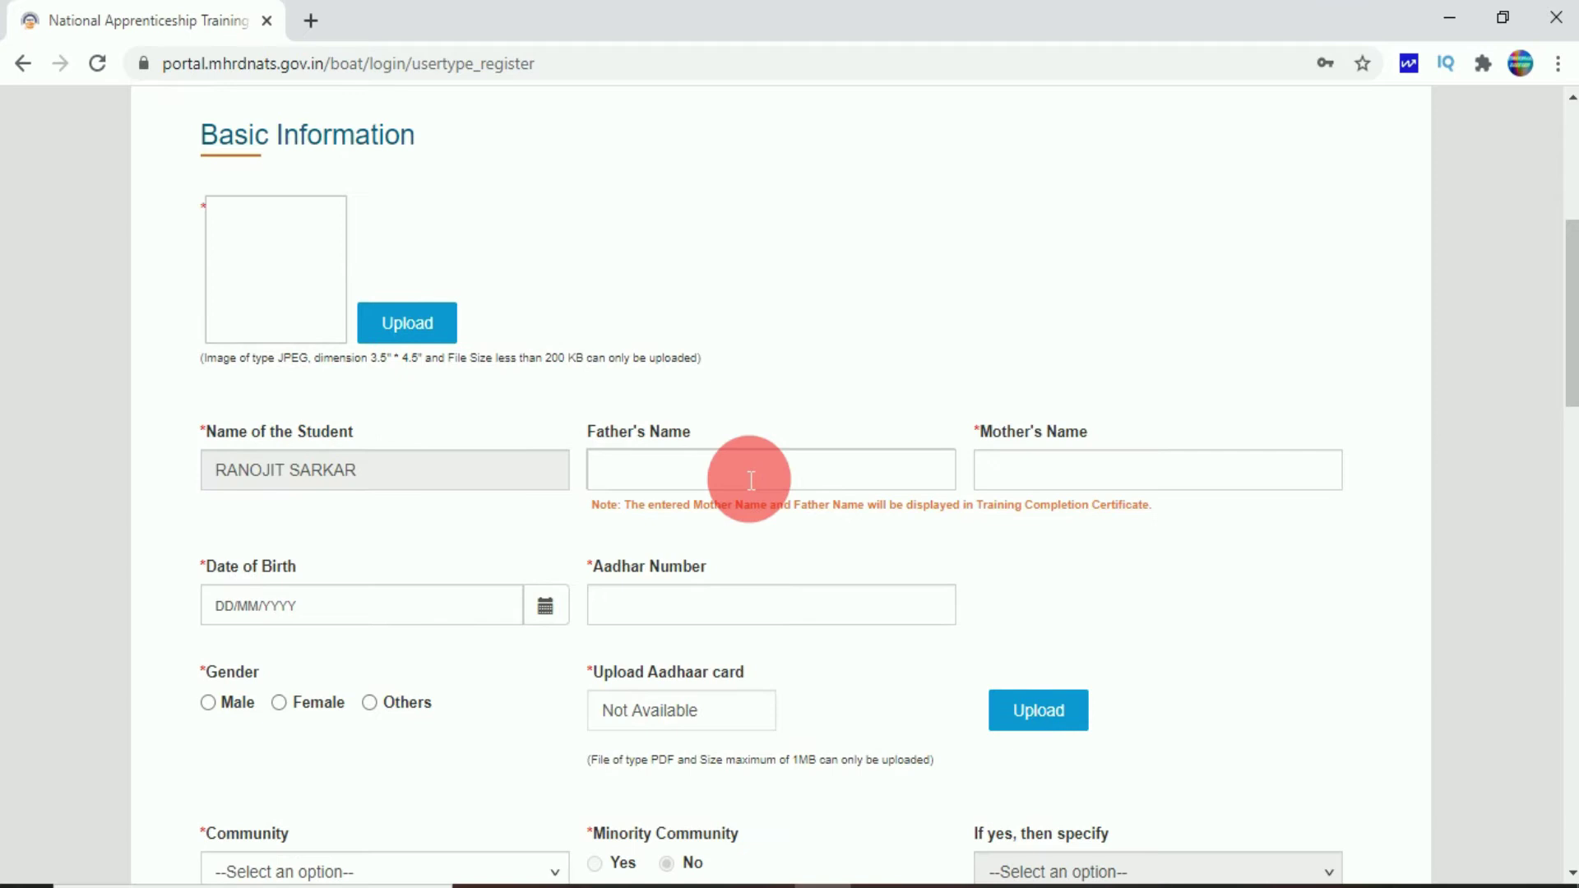
pyautogui.click(927, 260)
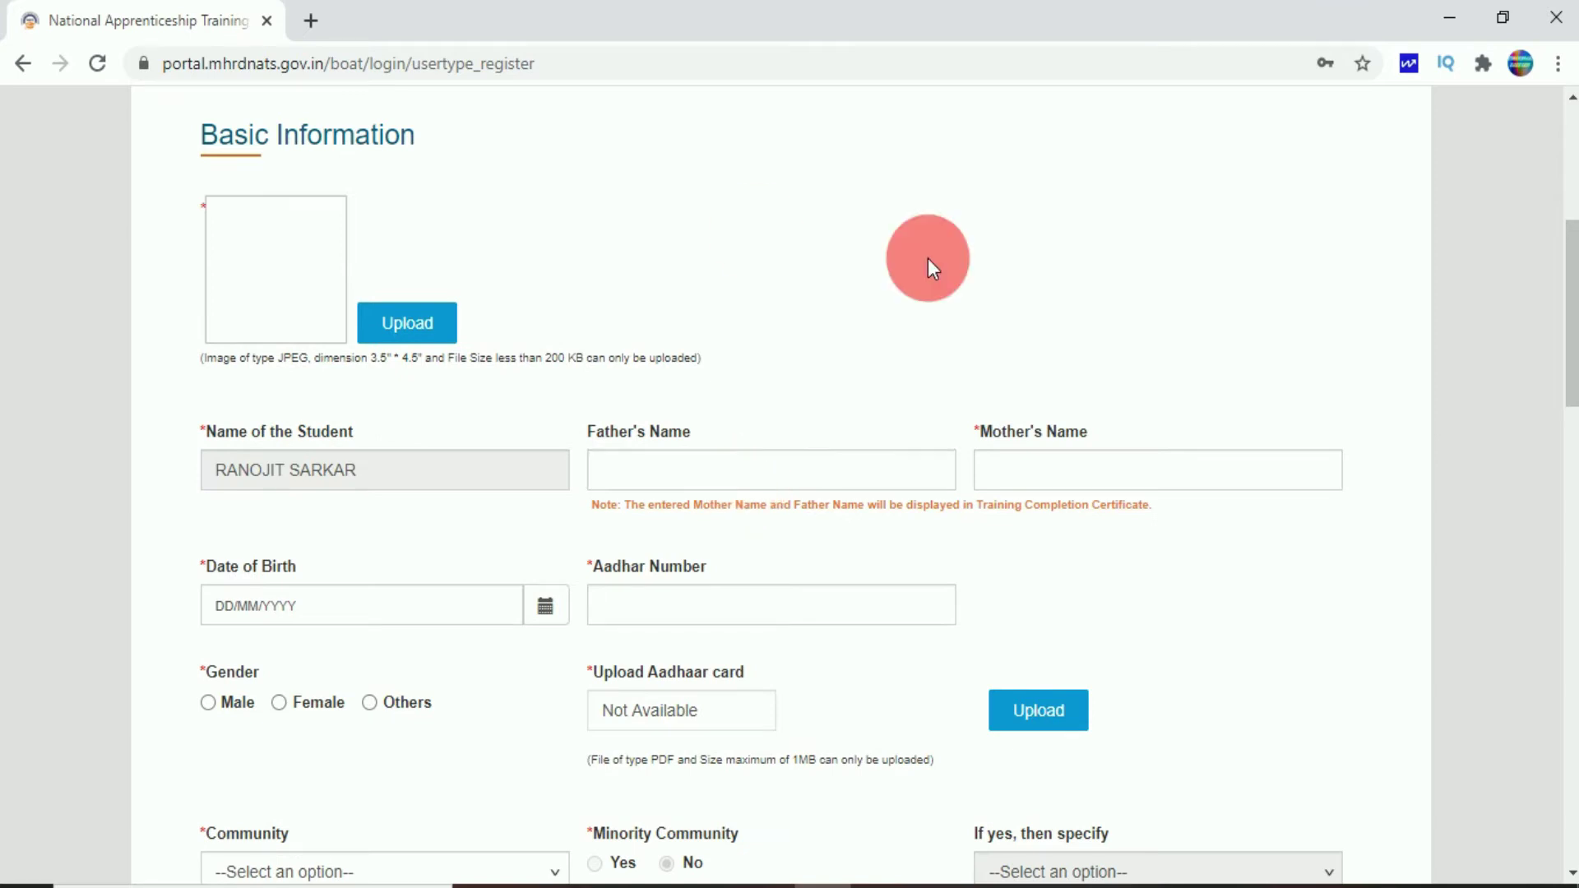
pyautogui.scroll(-2, 928, 260)
pyautogui.click(395, 629)
pyautogui.click(434, 676)
pyautogui.scroll(2, 726, 493)
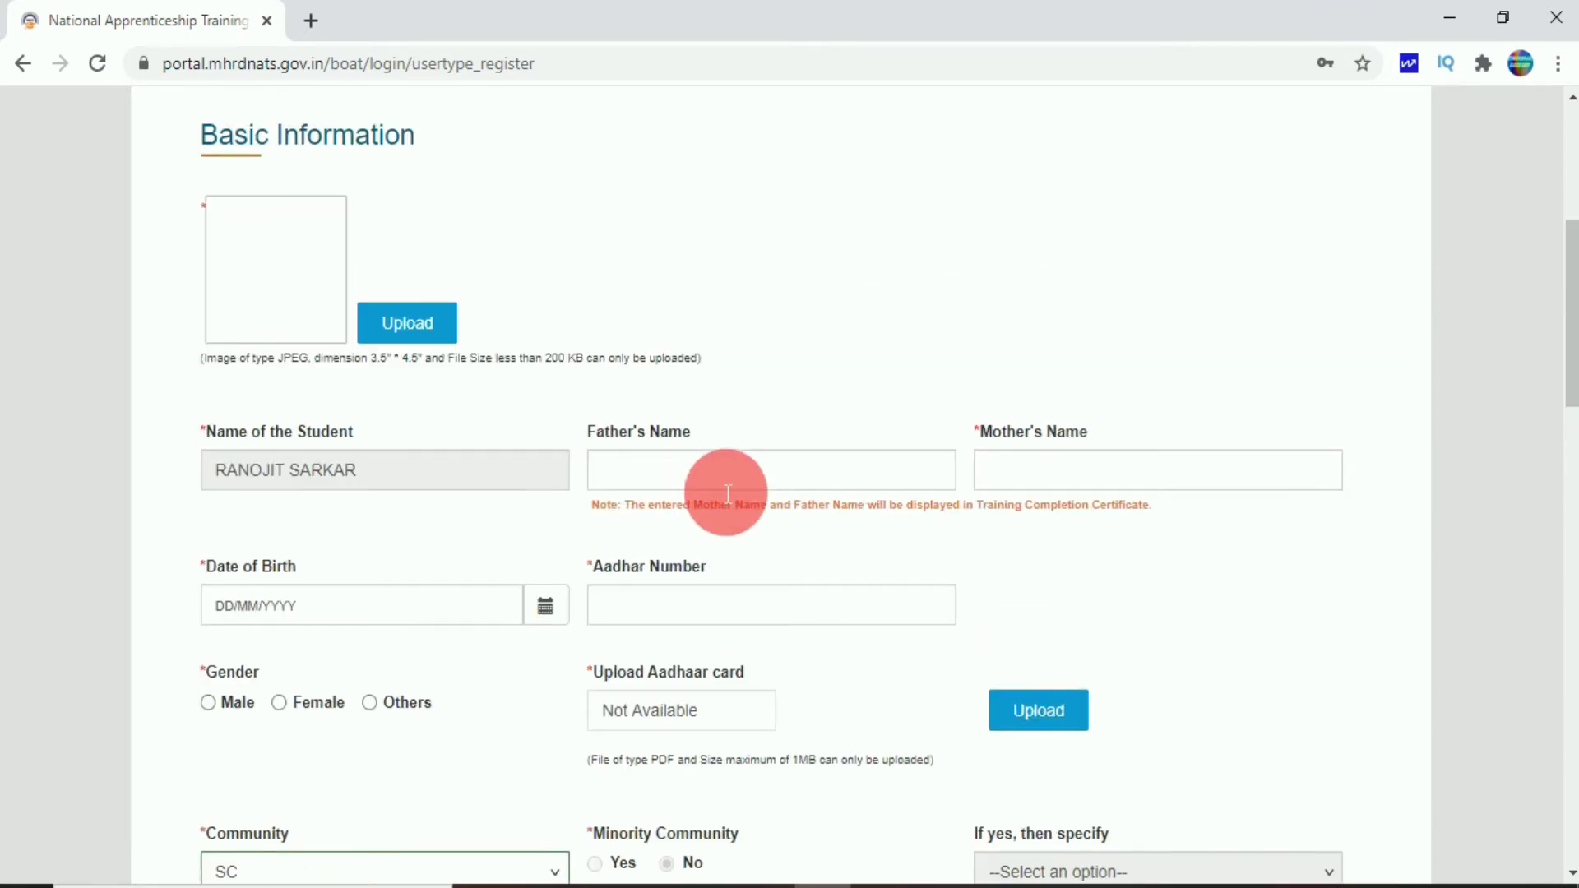
pyautogui.scroll(-10, 719, 486)
pyautogui.click(1159, 414)
pyautogui.click(1014, 731)
pyautogui.click(385, 532)
pyautogui.click(247, 152)
pyautogui.scroll(-4, 385, 411)
pyautogui.click(384, 376)
pyautogui.scroll(-10, 370, 658)
pyautogui.scroll(8, 397, 620)
pyautogui.click(397, 620)
pyautogui.scroll(15, 579, 610)
pyautogui.scroll(-5, 815, 620)
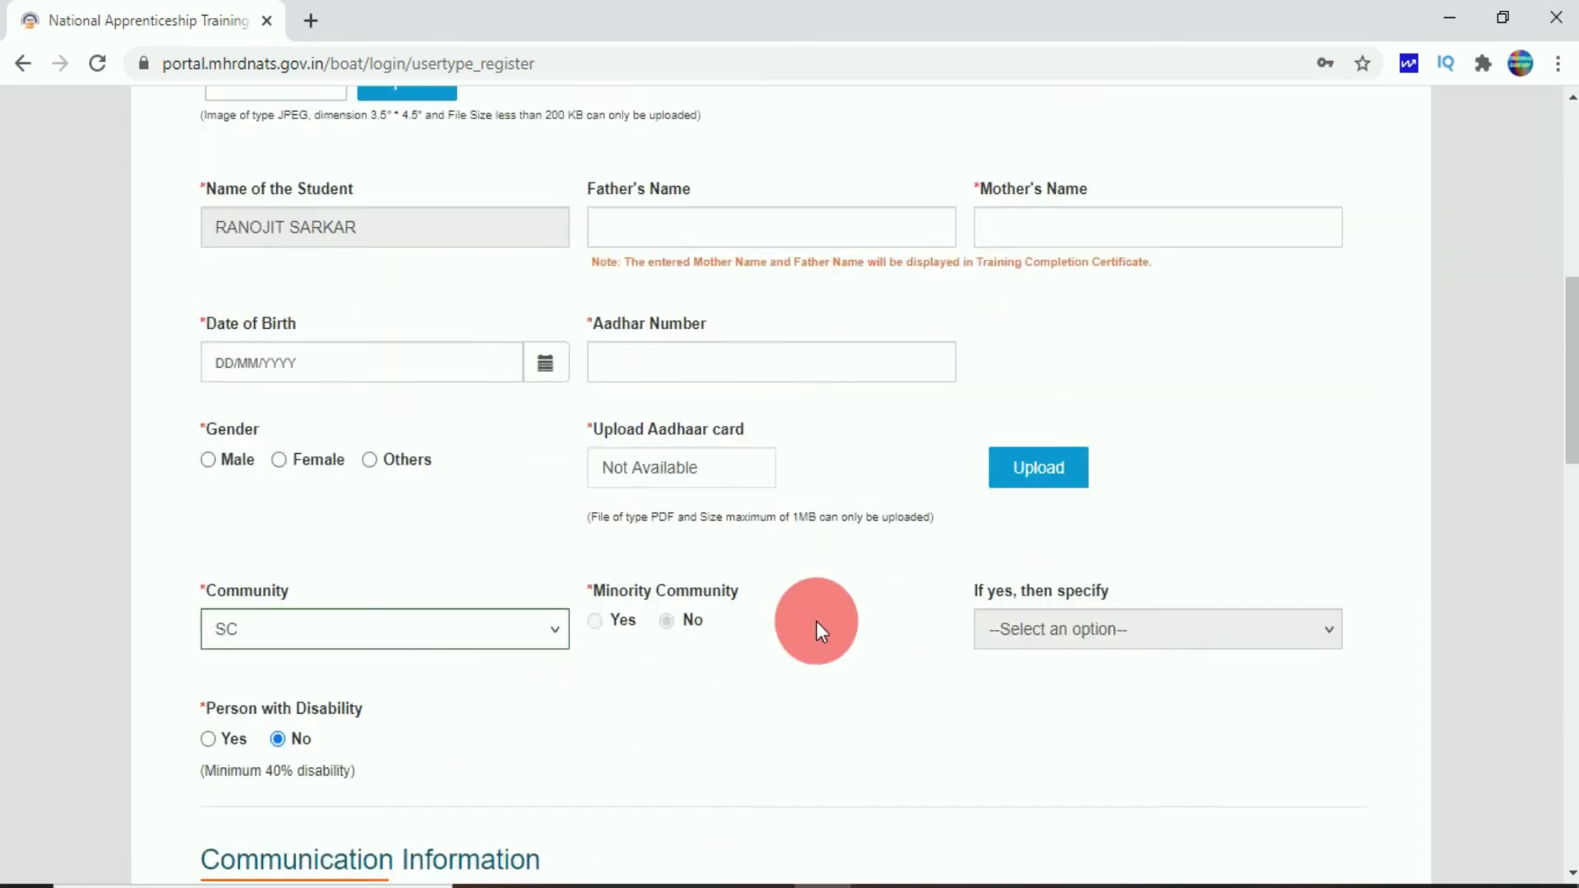
pyautogui.scroll(3, 935, 462)
# Step: Fill in the father's and mother's names
pyautogui.click(935, 462)
pyautogui.press('Tab')
pyautogui.click(940, 472)
pyautogui.write('SARKAR')
pyautogui.click(1099, 480)
# Step: Pick the date of birth in November 1999 from the calendar
pyautogui.click(480, 600)
pyautogui.click(224, 301)
pyautogui.click(223, 301)
pyautogui.click(224, 301)
pyautogui.click(325, 299)
pyautogui.scroll(2, 329, 345)
pyautogui.click(224, 455)
pyautogui.click(223, 456)
pyautogui.click(224, 456)
pyautogui.click(426, 456)
pyautogui.click(426, 455)
pyautogui.click(406, 591)
pyautogui.click(353, 655)
pyautogui.scroll(-2, 360, 575)
pyautogui.click(431, 409)
# Step: Enter the student's Aadhar number and set the gender to Male
pyautogui.click(682, 604)
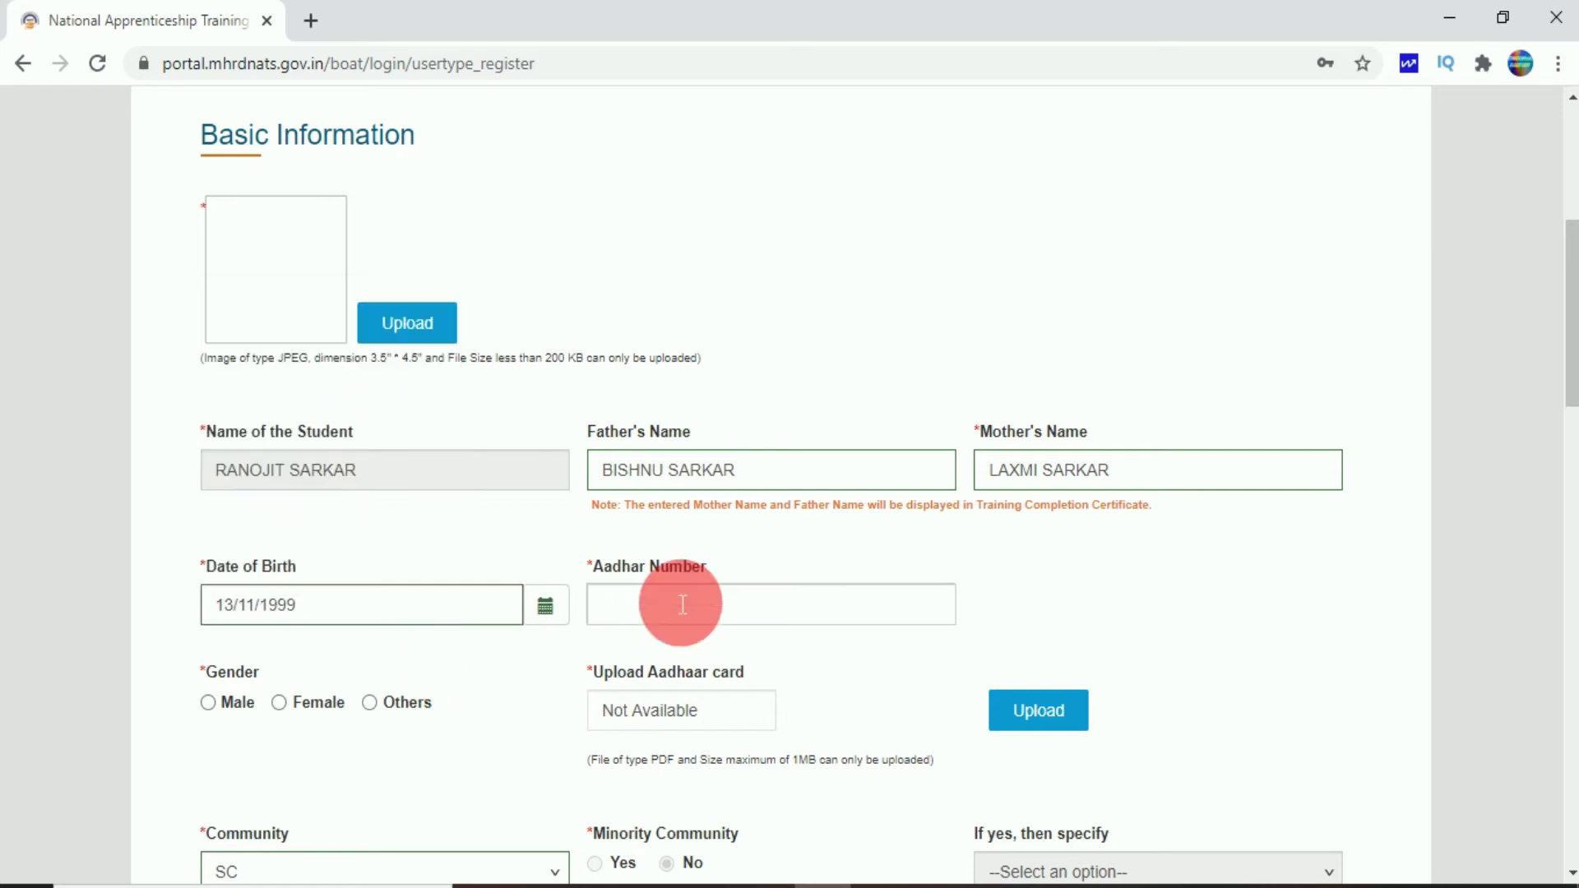
pyautogui.scroll(-2, 683, 604)
pyautogui.click(208, 578)
pyautogui.click(694, 589)
pyautogui.doubleClick(628, 485)
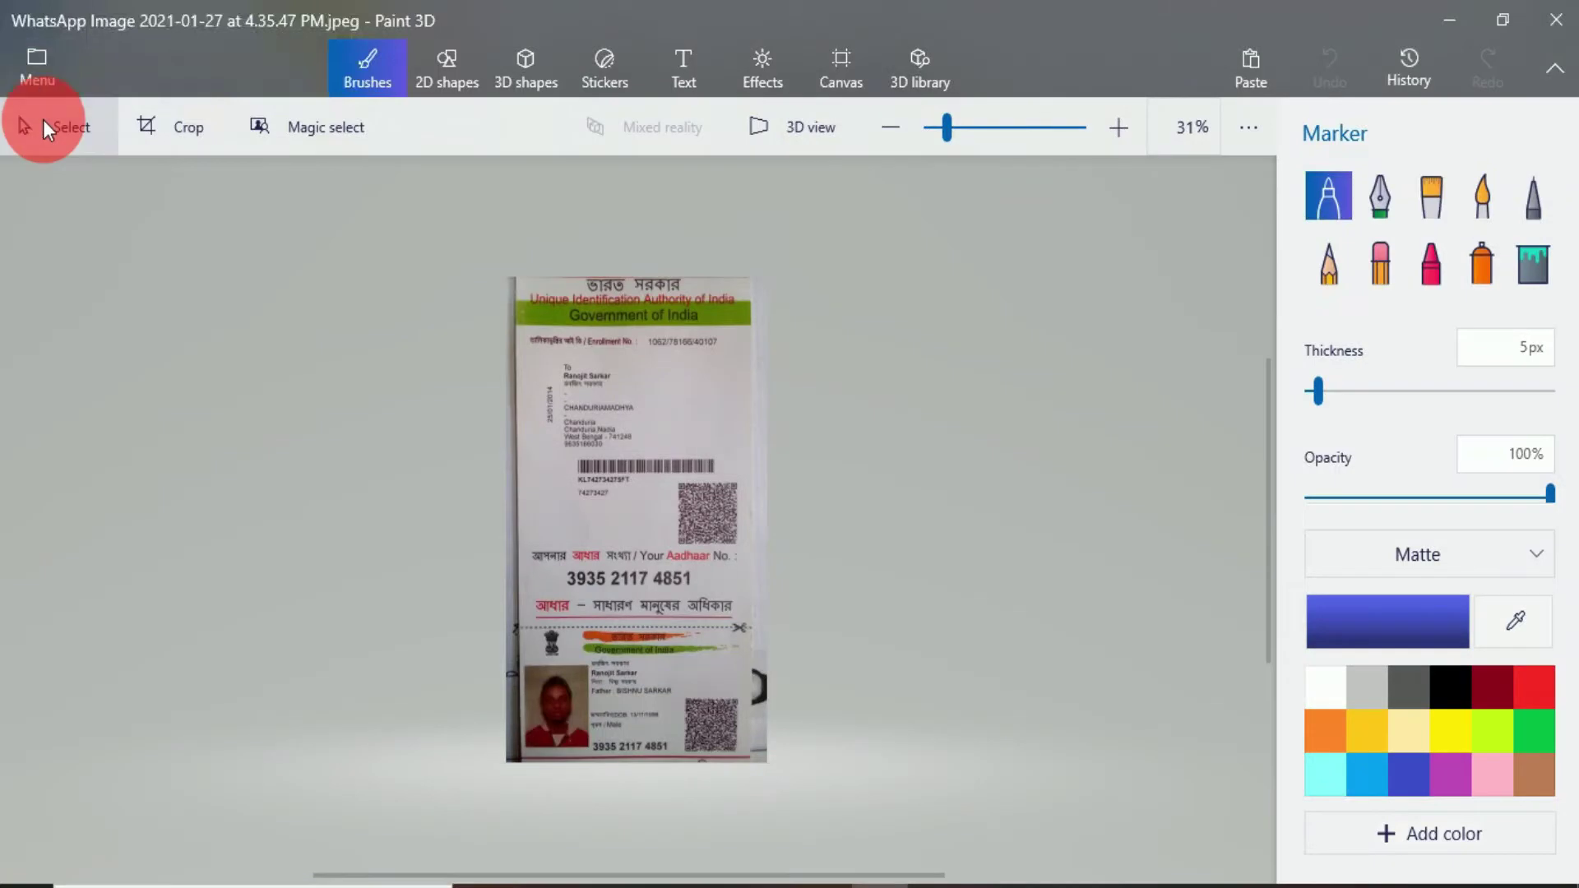
# Step: Print the Aadhaar card image with Microsoft Print to PDF, saving it as 'ADHAR PDF'
pyautogui.click(29, 63)
pyautogui.click(81, 373)
pyautogui.click(70, 447)
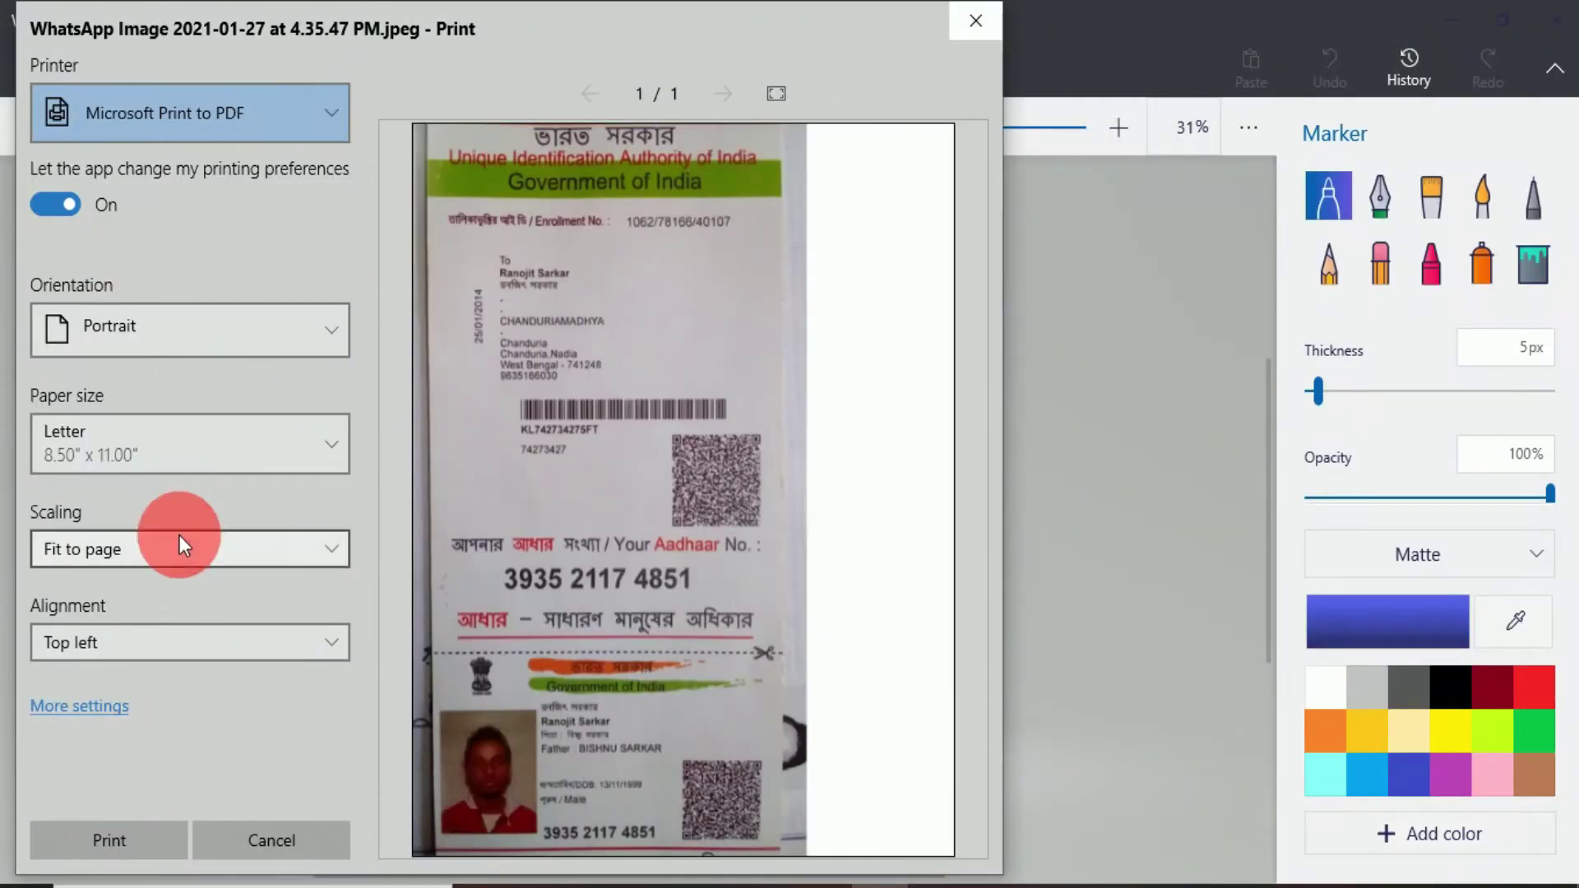
pyautogui.click(80, 705)
pyautogui.click(821, 839)
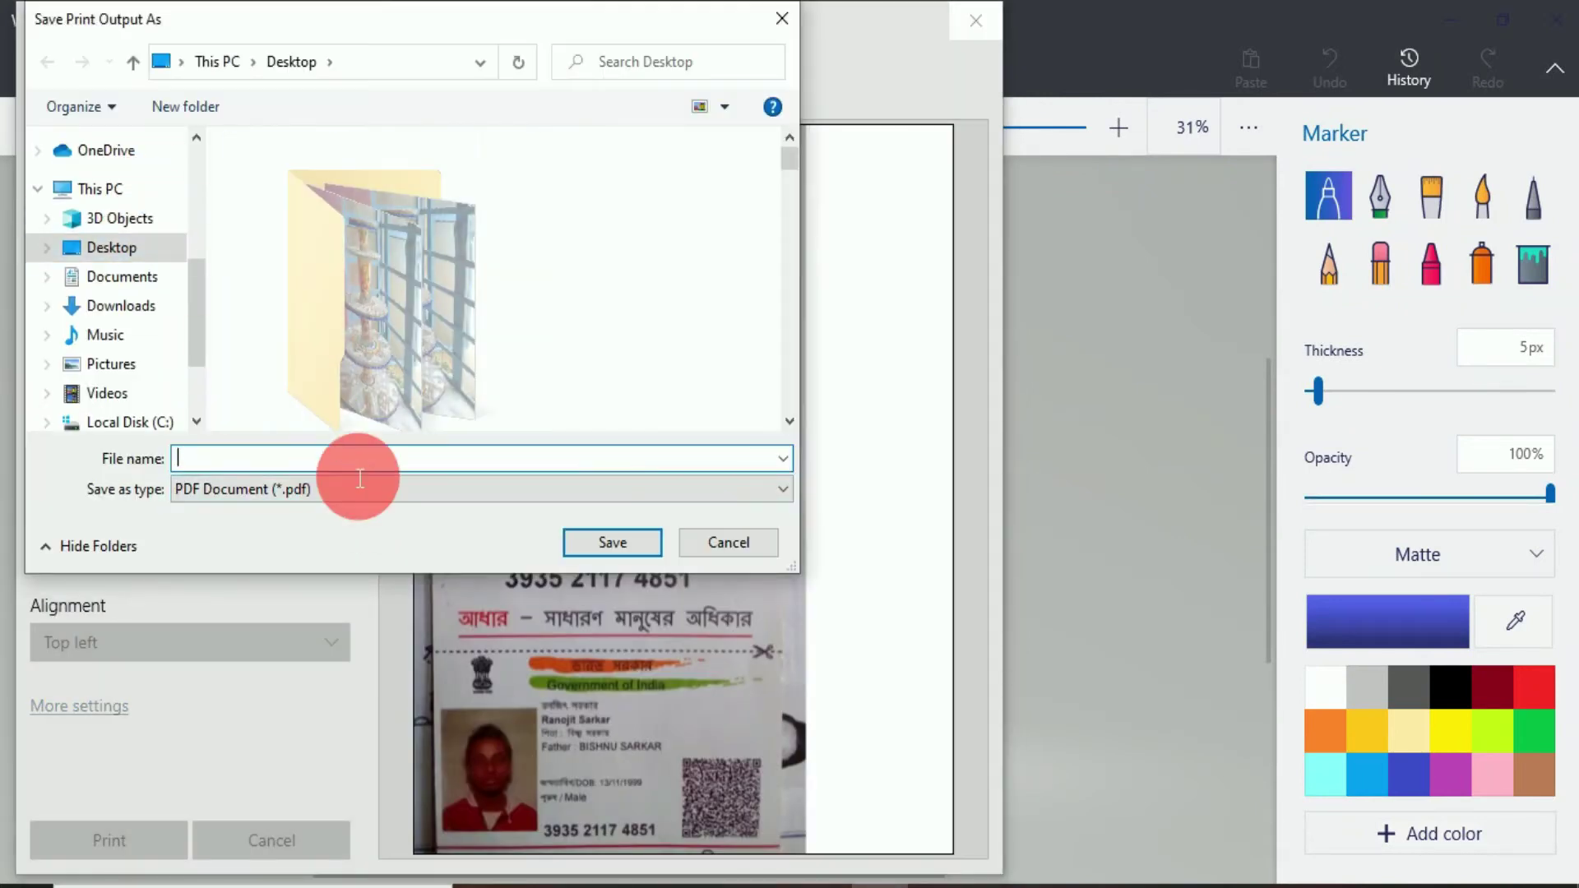
pyautogui.write('ADHAR PDF')
pyautogui.click(612, 542)
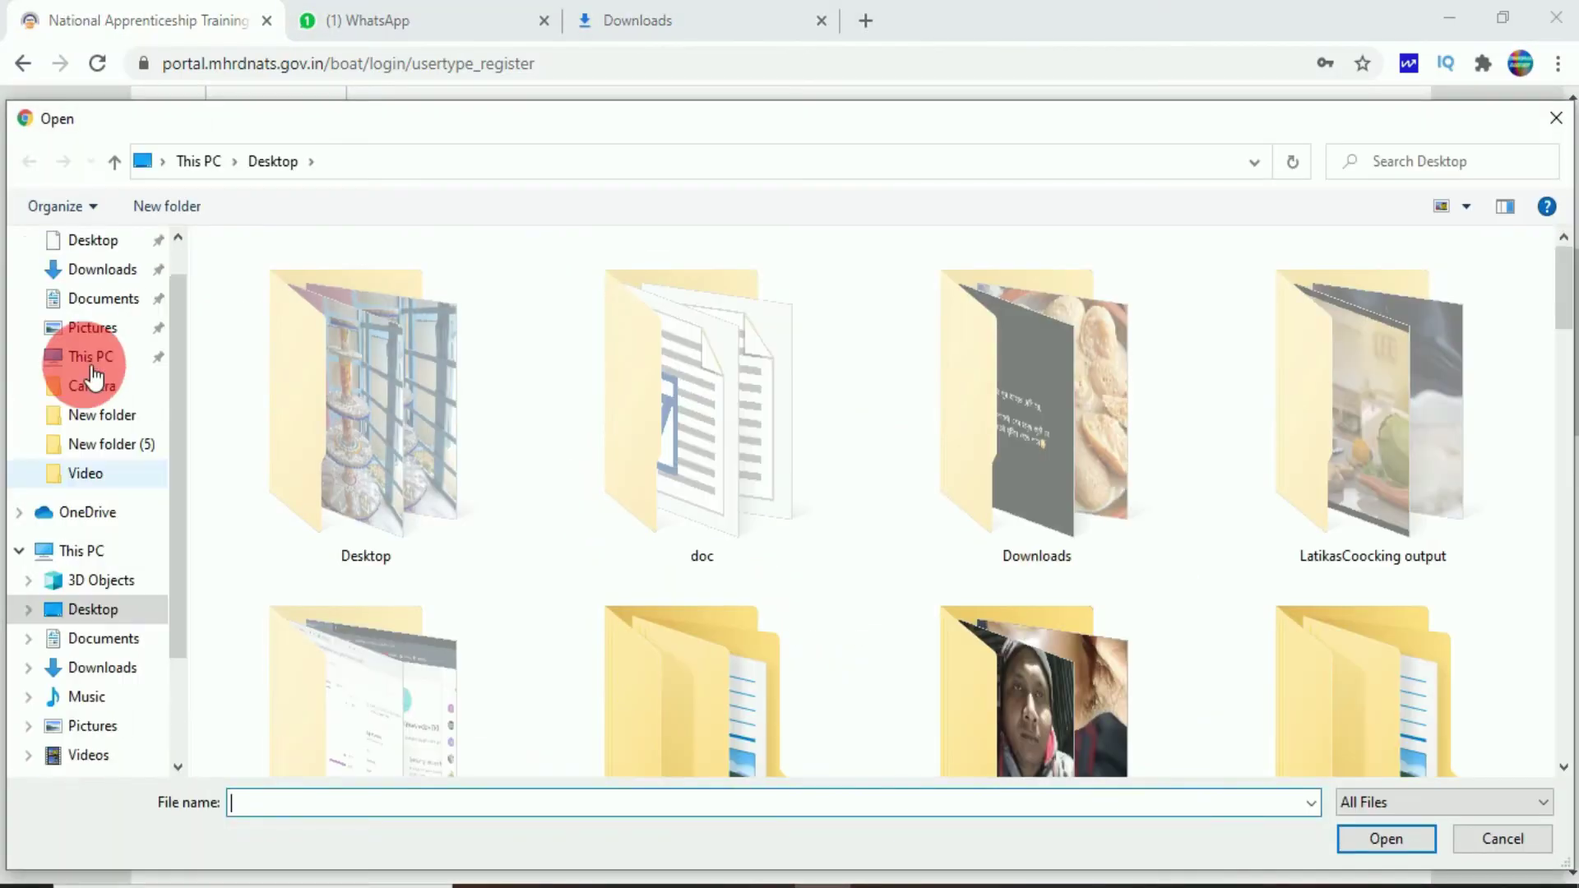
# Step: Enter the permanent address pincode and choose its district and taluk
pyautogui.scroll(-5, 1355, 372)
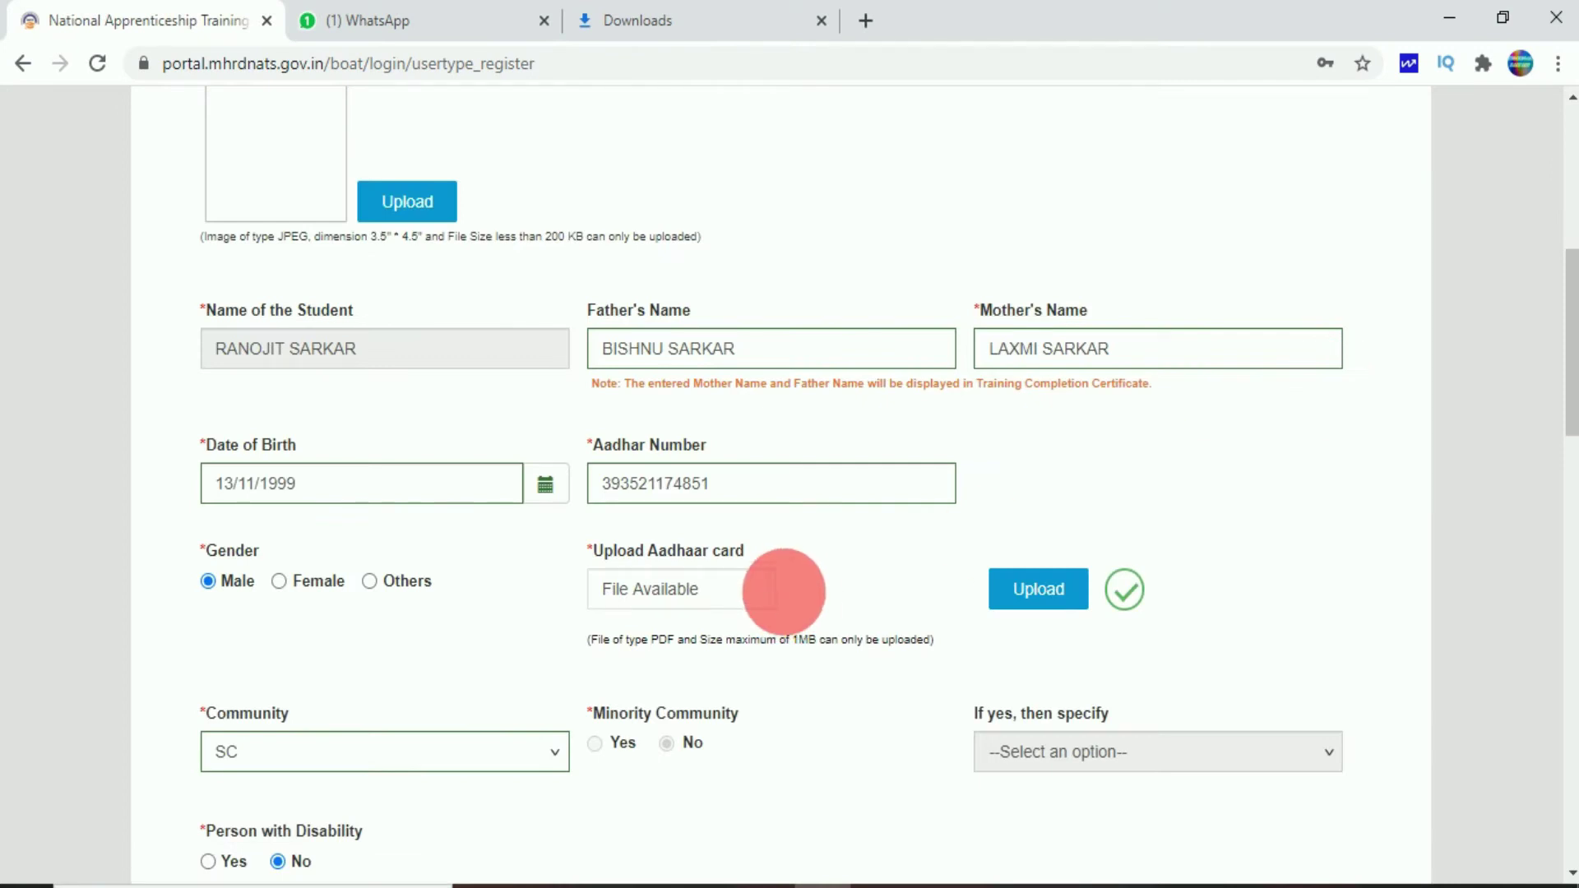
pyautogui.scroll(-2, 740, 534)
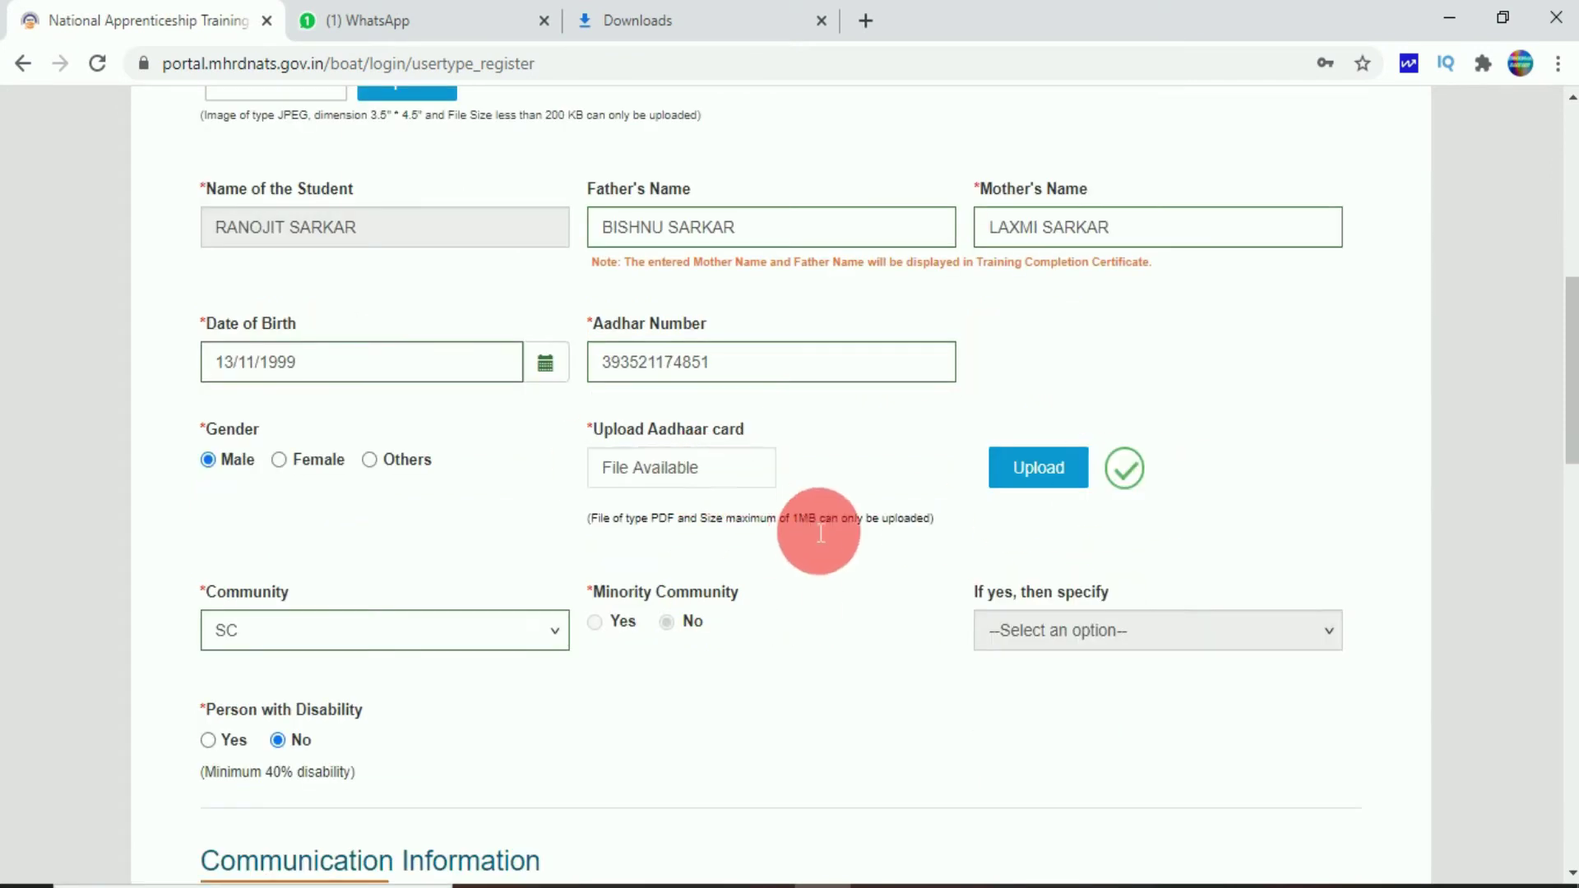
pyautogui.scroll(-3, 740, 460)
pyautogui.scroll(-2, 247, 374)
pyautogui.scroll(-3, 262, 362)
pyautogui.click(366, 399)
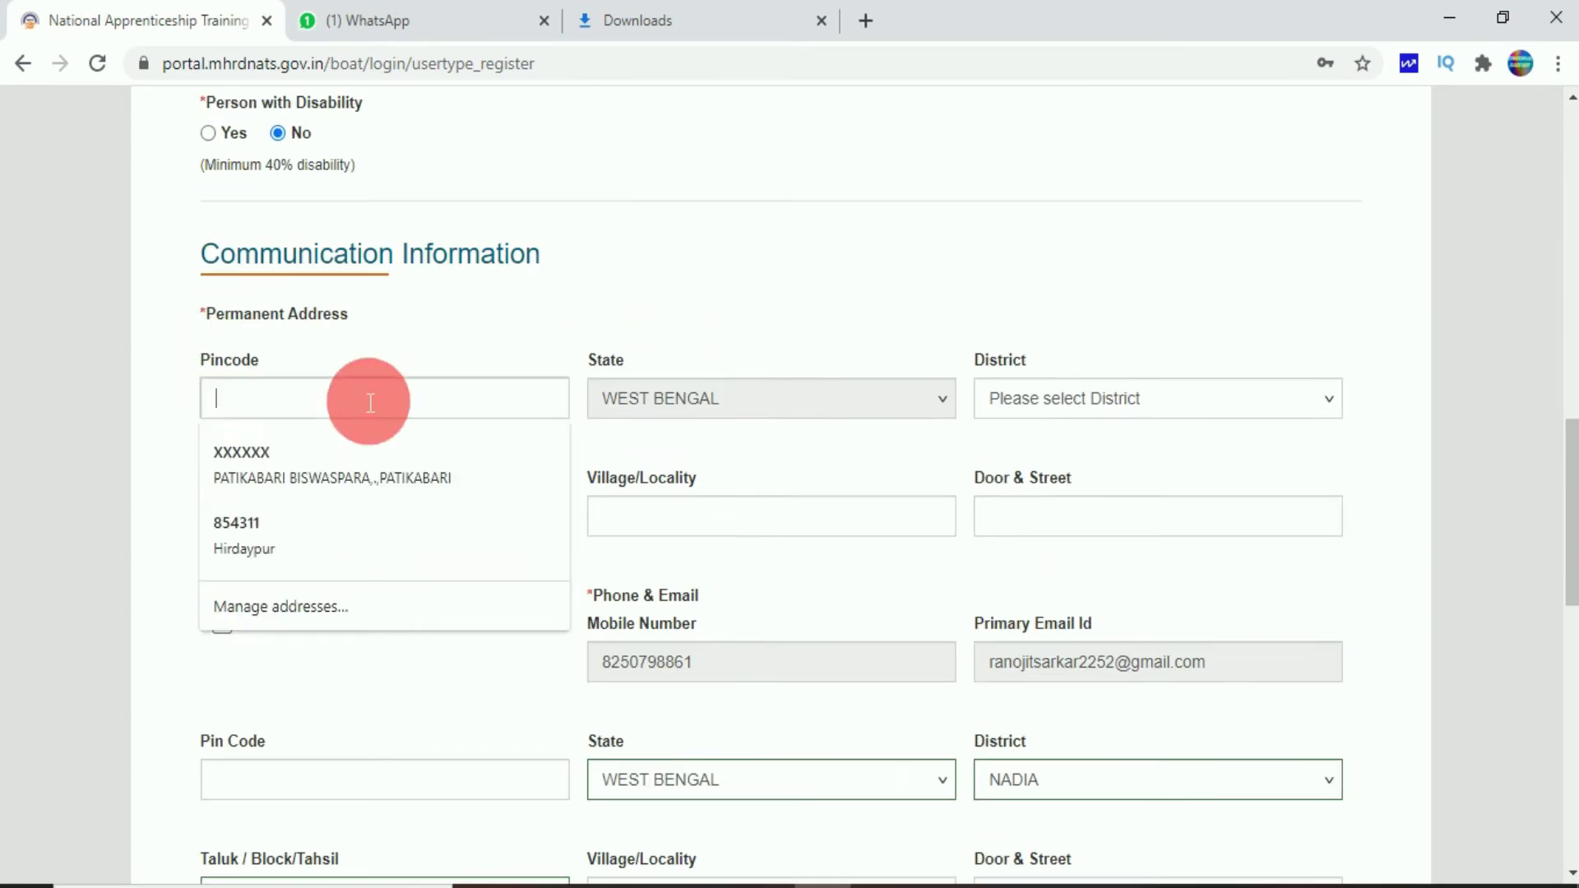
pyautogui.write('74')
pyautogui.click(1058, 398)
pyautogui.click(1028, 792)
pyautogui.click(412, 506)
pyautogui.click(247, 134)
# Step: Correct the village/locality name and fill in the door and street field
pyautogui.click(222, 623)
pyautogui.scroll(-2, 424, 554)
pyautogui.scroll(1, 329, 526)
pyautogui.click(222, 501)
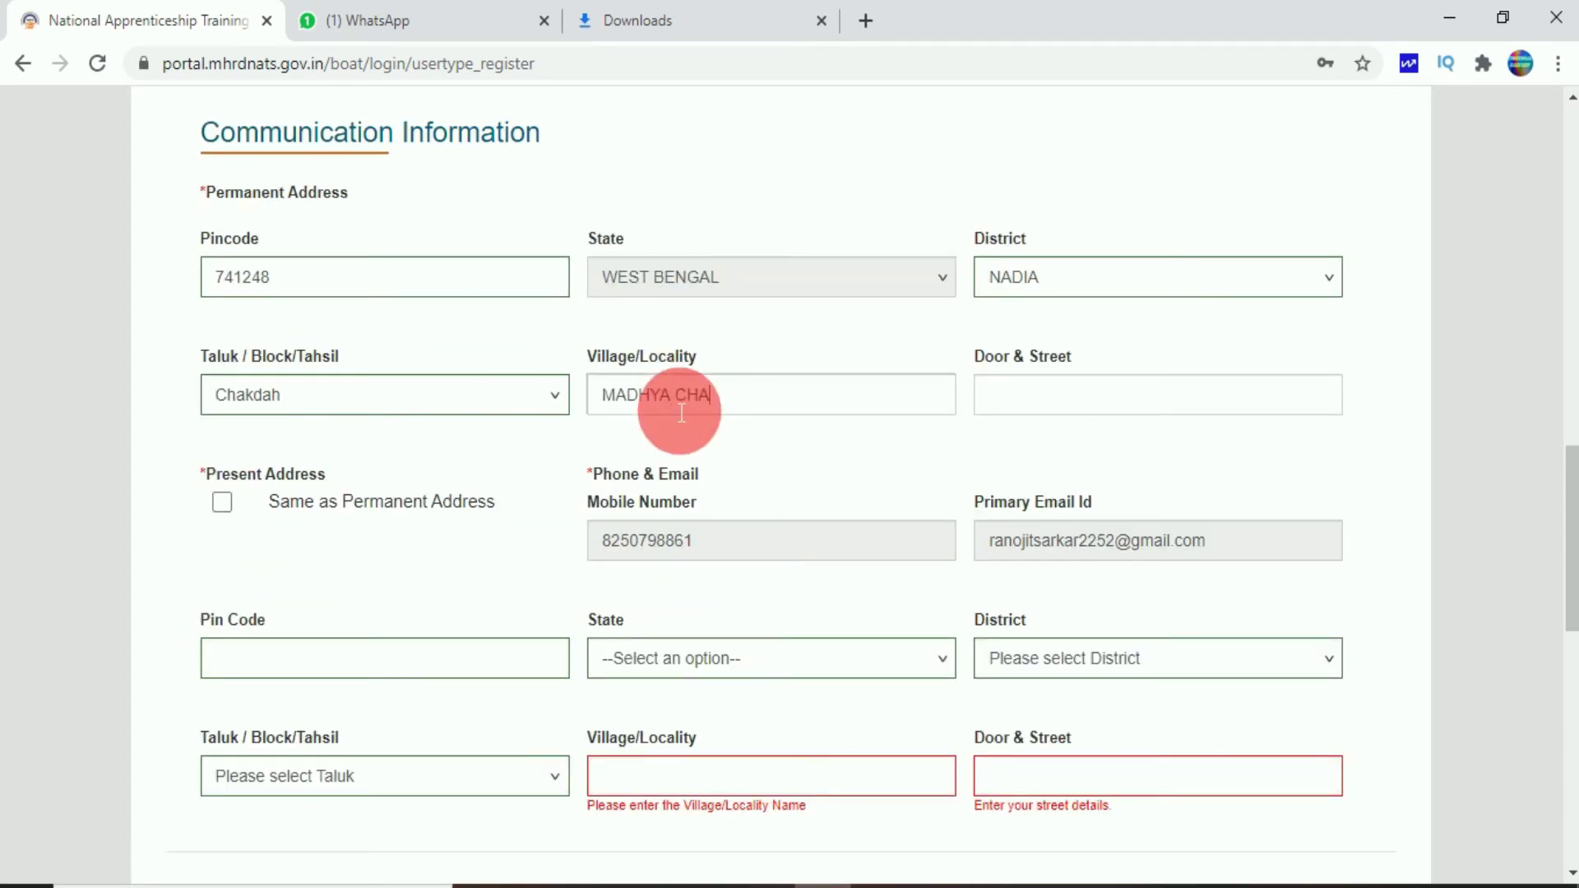
pyautogui.press('BackSpace')
pyautogui.press('BackSpace')
pyautogui.press('BackSpace')
pyautogui.press('BackSpace')
pyautogui.press('BackSpace')
pyautogui.press('BackSpace')
pyautogui.press('BackSpace')
pyautogui.press('BackSpace')
pyautogui.write('CHANDURI')
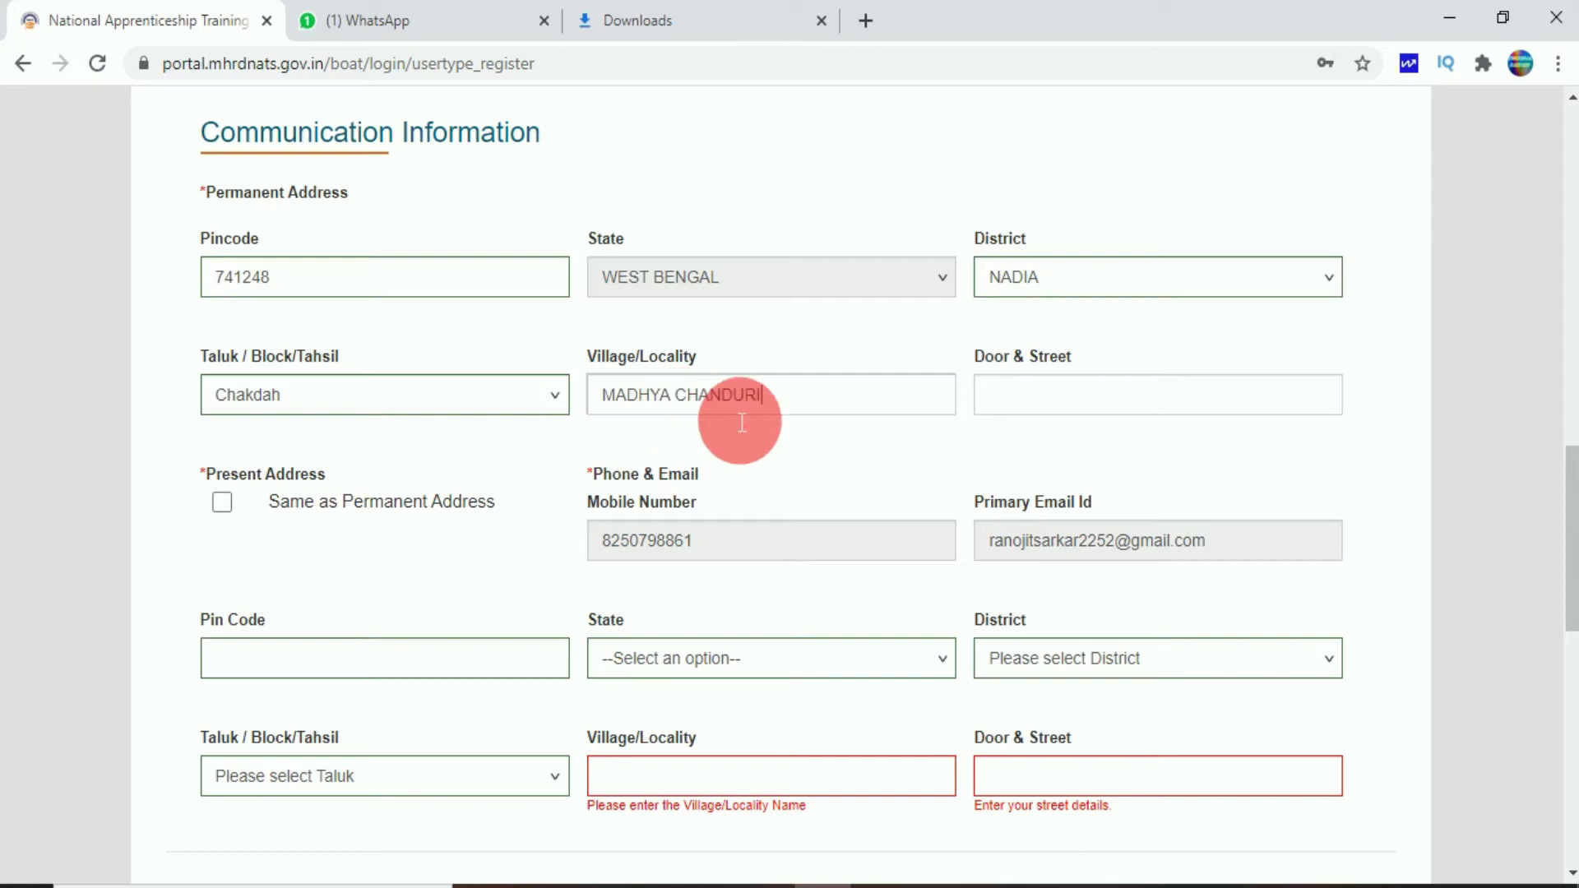
pyautogui.write('A')
pyautogui.click(1022, 398)
pyautogui.click(1181, 398)
pyautogui.click(1177, 398)
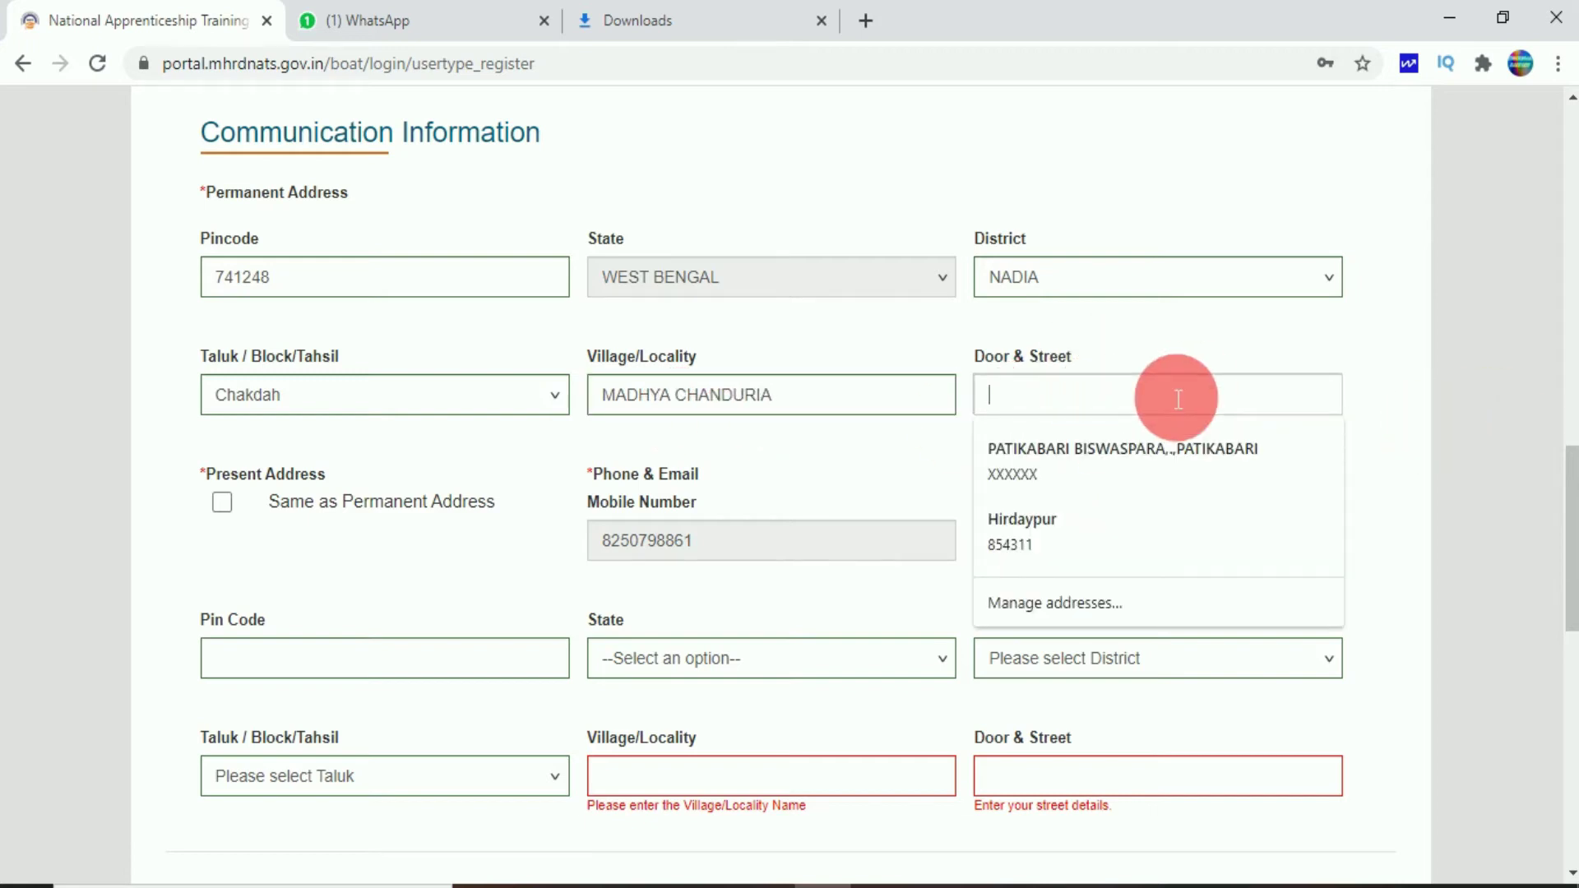
pyautogui.write('SUKSA')
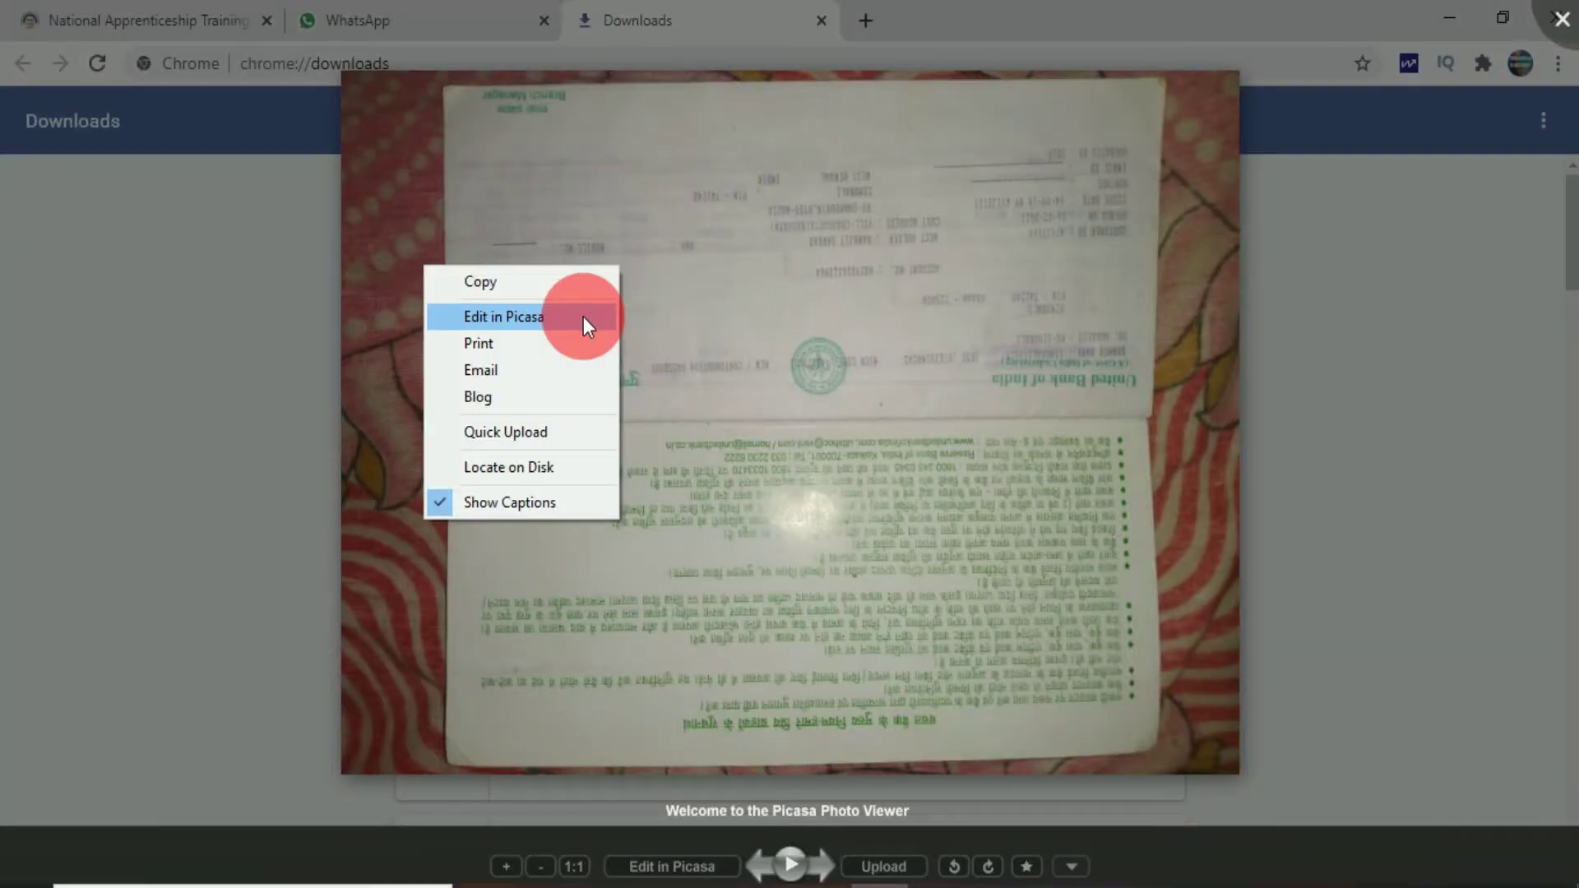
pyautogui.click(582, 317)
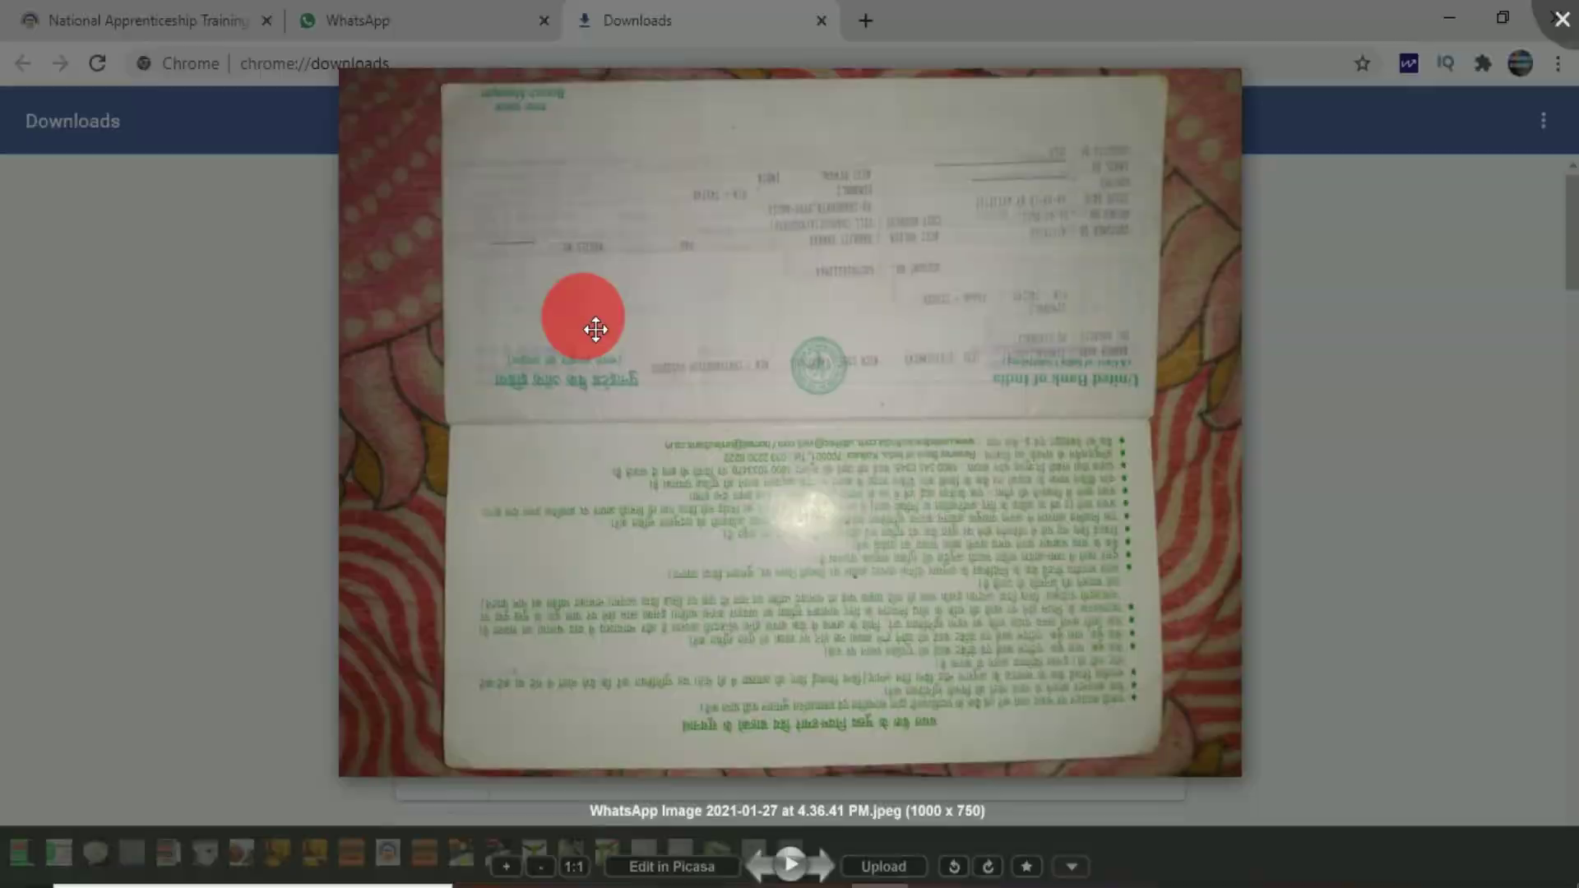
# Step: Open the passbook photo in the Picasa editor and raise its highlights, shadows and fill light
pyautogui.click(94, 120)
pyautogui.moveTo(56, 265); pyautogui.dragTo(91, 264)
pyautogui.moveTo(56, 329); pyautogui.dragTo(86, 330)
pyautogui.click(105, 201)
pyautogui.moveTo(91, 264); pyautogui.dragTo(75, 269)
# Step: Crop the passbook photo to the whole document and rotate it upright
pyautogui.click(31, 120)
pyautogui.click(52, 187)
pyautogui.moveTo(654, 123); pyautogui.dragTo(1279, 715)
pyautogui.click(100, 496)
pyautogui.click(681, 794)
pyautogui.click(681, 794)
# Step: Crop again to the passbook's account-details page and brighten its highlights and shadows
pyautogui.click(66, 160)
pyautogui.moveTo(852, 134); pyautogui.dragTo(831, 426)
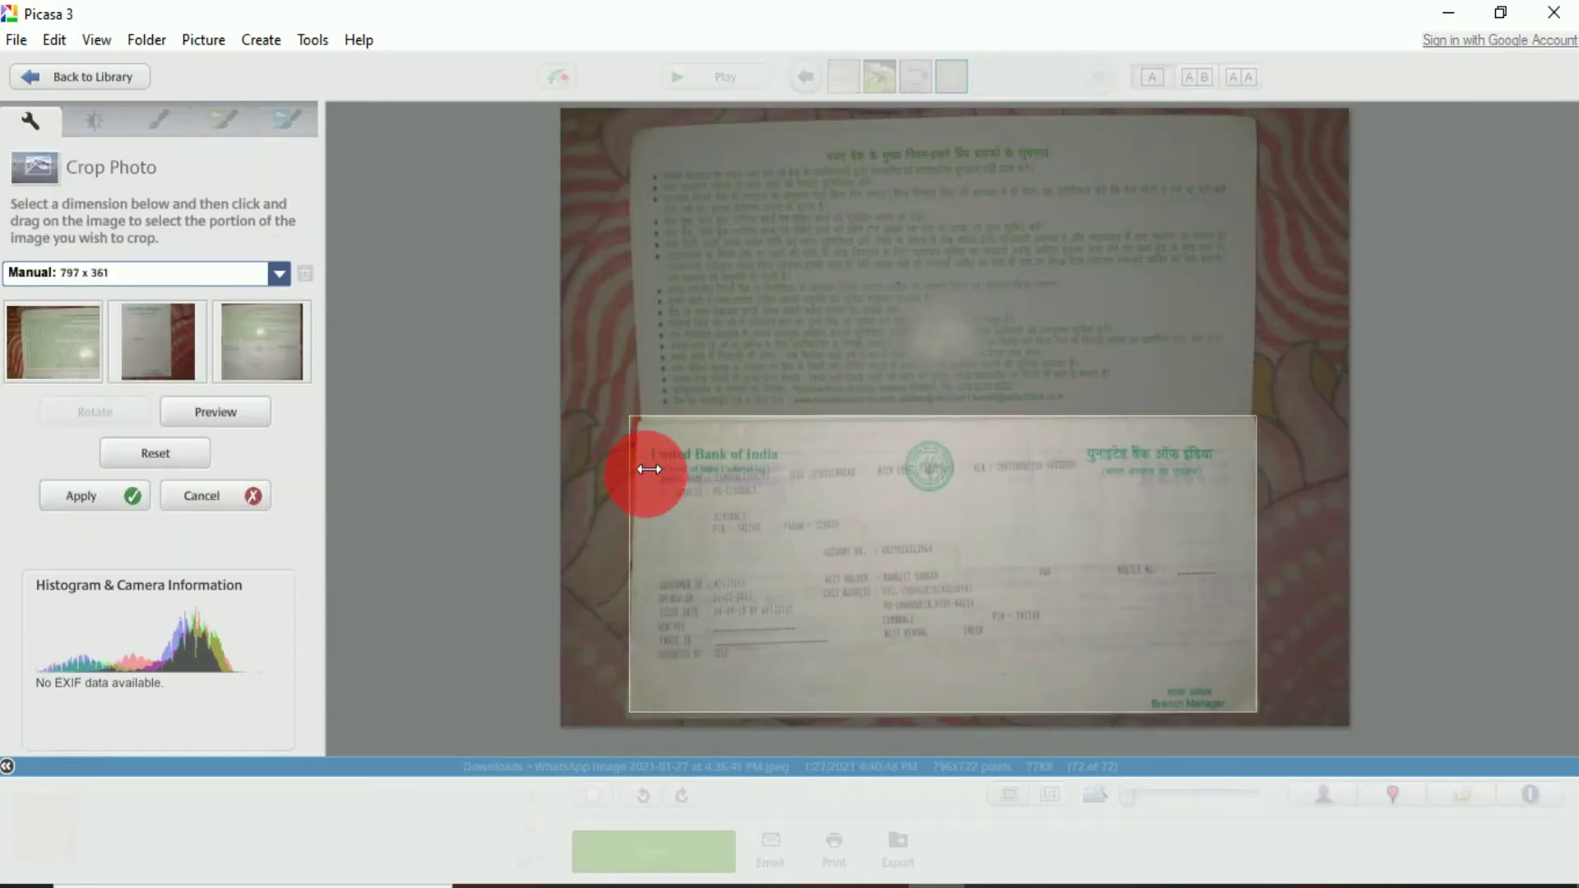
pyautogui.click(81, 496)
pyautogui.click(95, 121)
pyautogui.moveTo(60, 266); pyautogui.dragTo(108, 266)
pyautogui.moveTo(57, 330); pyautogui.dragTo(194, 332)
# Step: Save the edited passbook image under a new name as a JPEG
pyautogui.hotkey('alt', 'f')
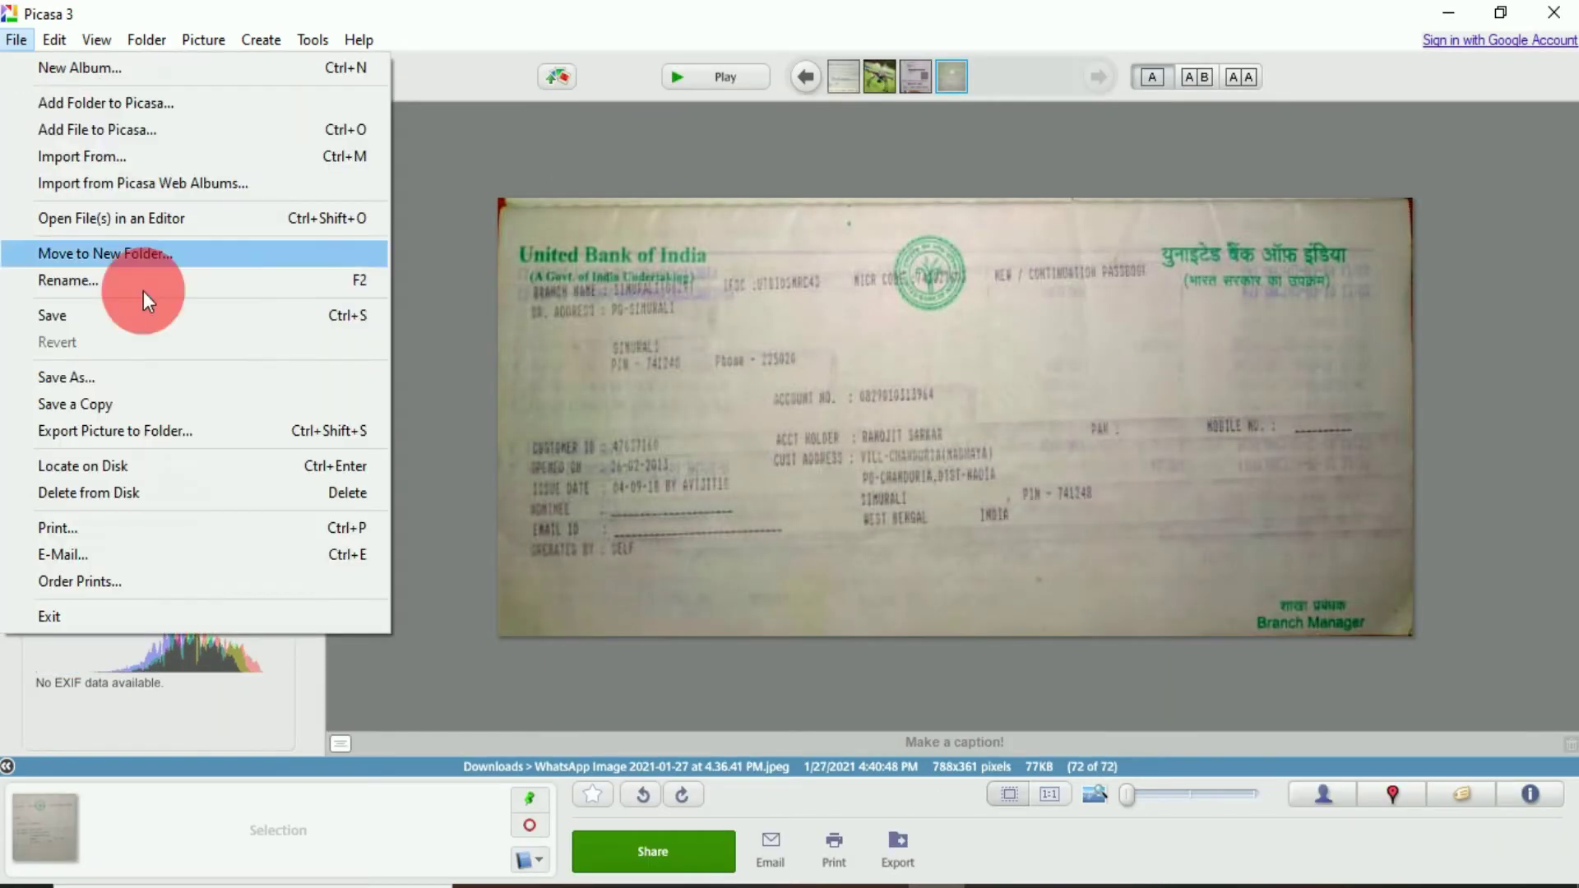
pyautogui.click(247, 378)
pyautogui.click(367, 541)
pyautogui.click(366, 559)
pyautogui.click(594, 596)
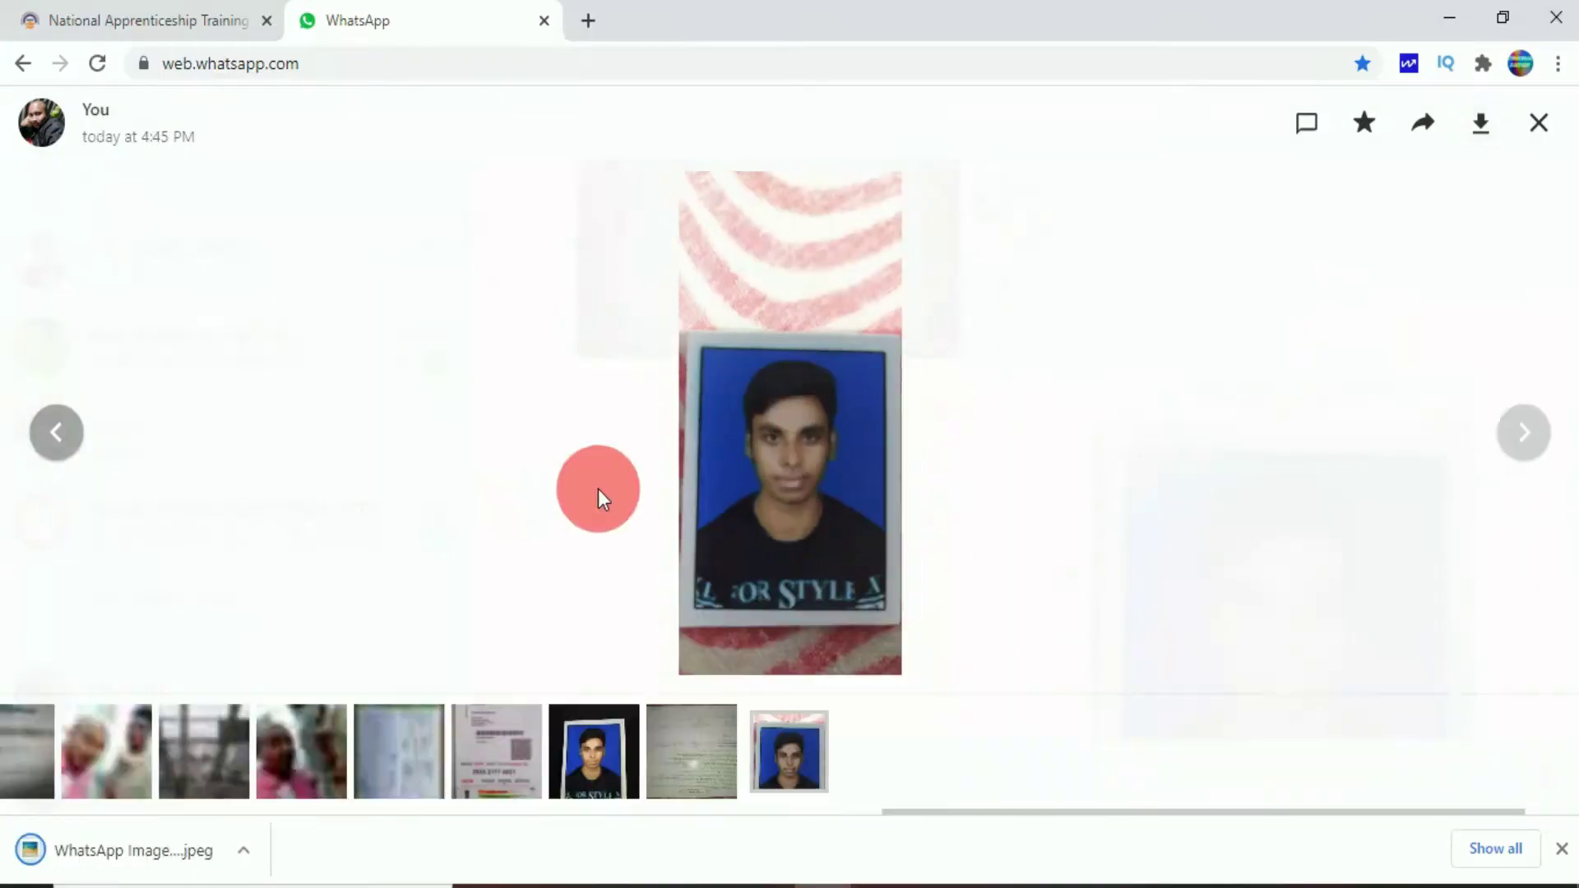
# Step: Open the downloaded student photo in the Picasa editor
pyautogui.rightClick(810, 449)
pyautogui.click(116, 845)
pyautogui.rightClick(757, 321)
pyautogui.click(640, 362)
pyautogui.click(45, 181)
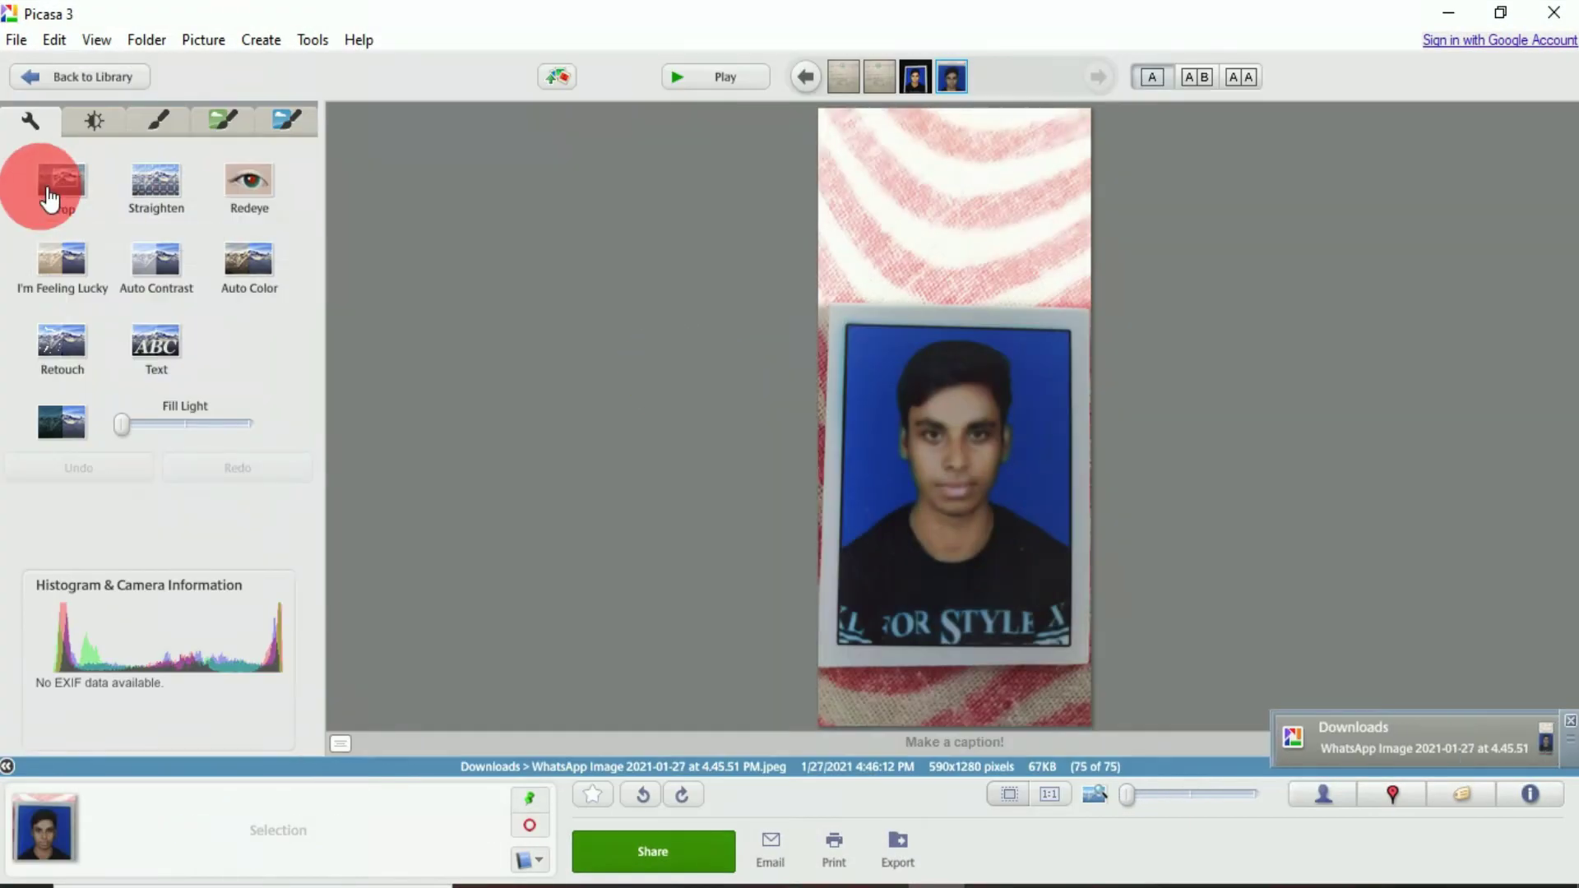
# Step: Abandon the first crop attempt and zoom out to see the whole student photo
pyautogui.moveTo(906, 427); pyautogui.dragTo(916, 307)
pyautogui.click(256, 503)
pyautogui.moveTo(1123, 797); pyautogui.dragTo(1131, 797)
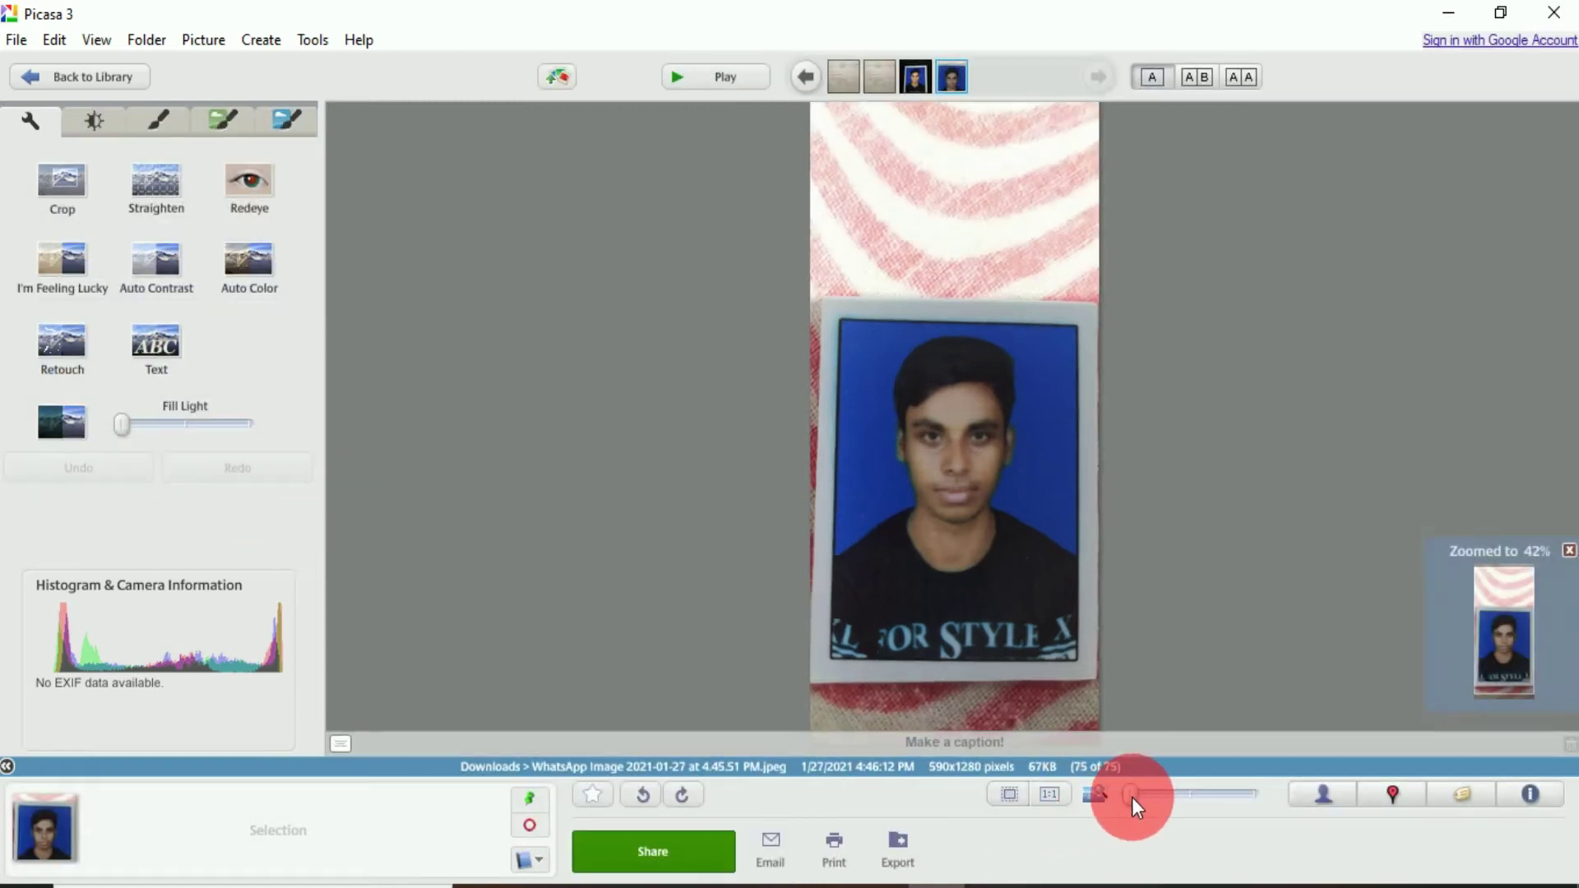
pyautogui.click(95, 121)
pyautogui.click(159, 122)
pyautogui.click(31, 121)
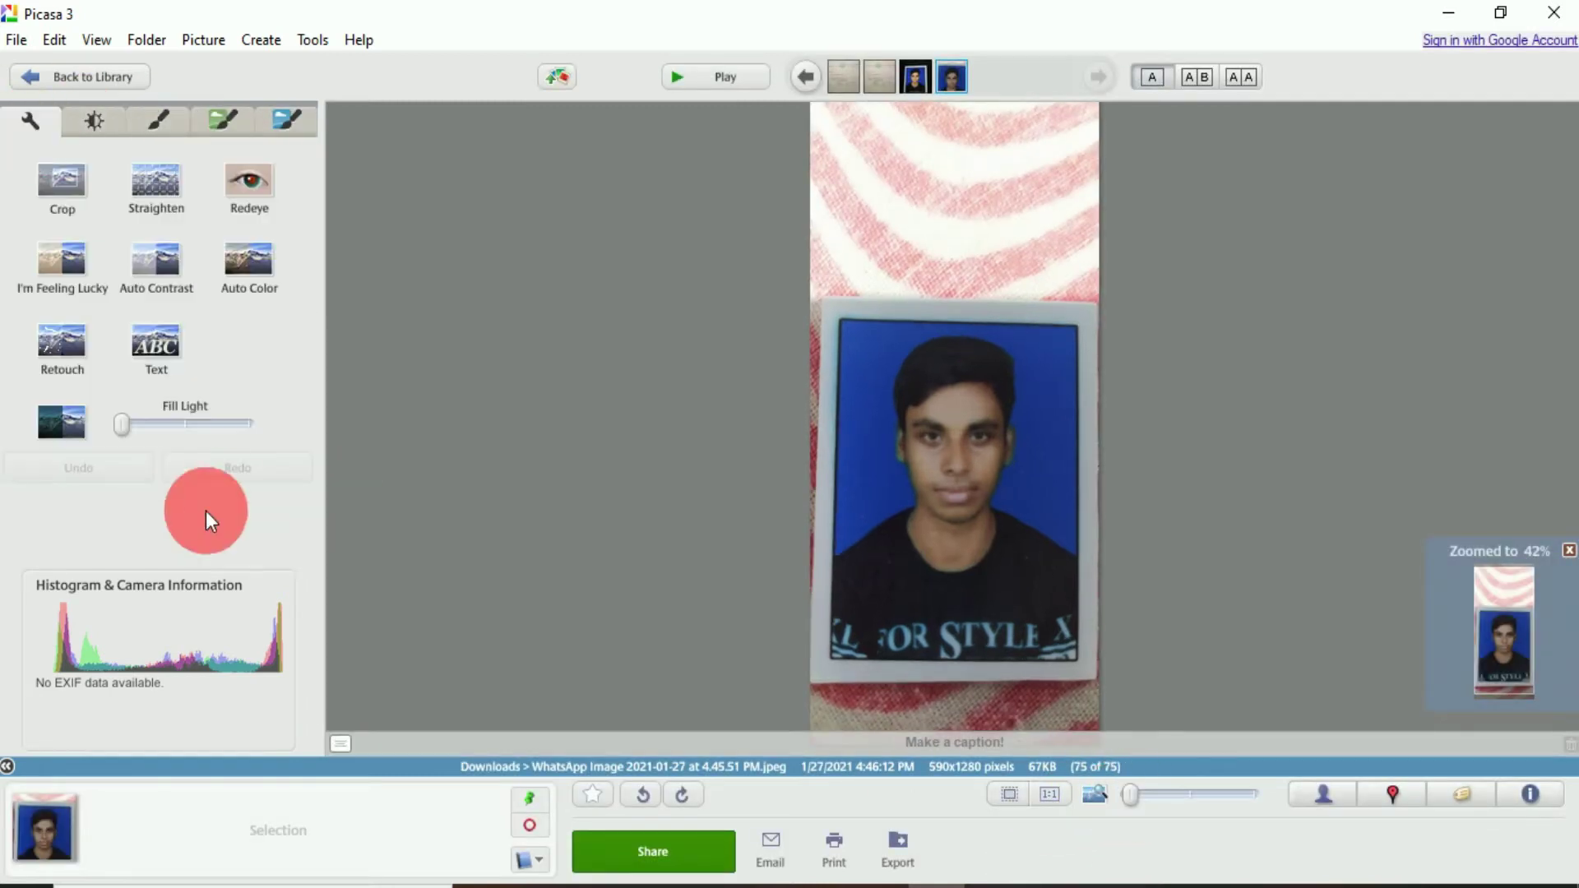
# Step: Crop the student photo tightly around the face and shoulders to 489x563
pyautogui.moveTo(1053, 526); pyautogui.dragTo(941, 426)
pyautogui.moveTo(1013, 605); pyautogui.dragTo(1029, 654)
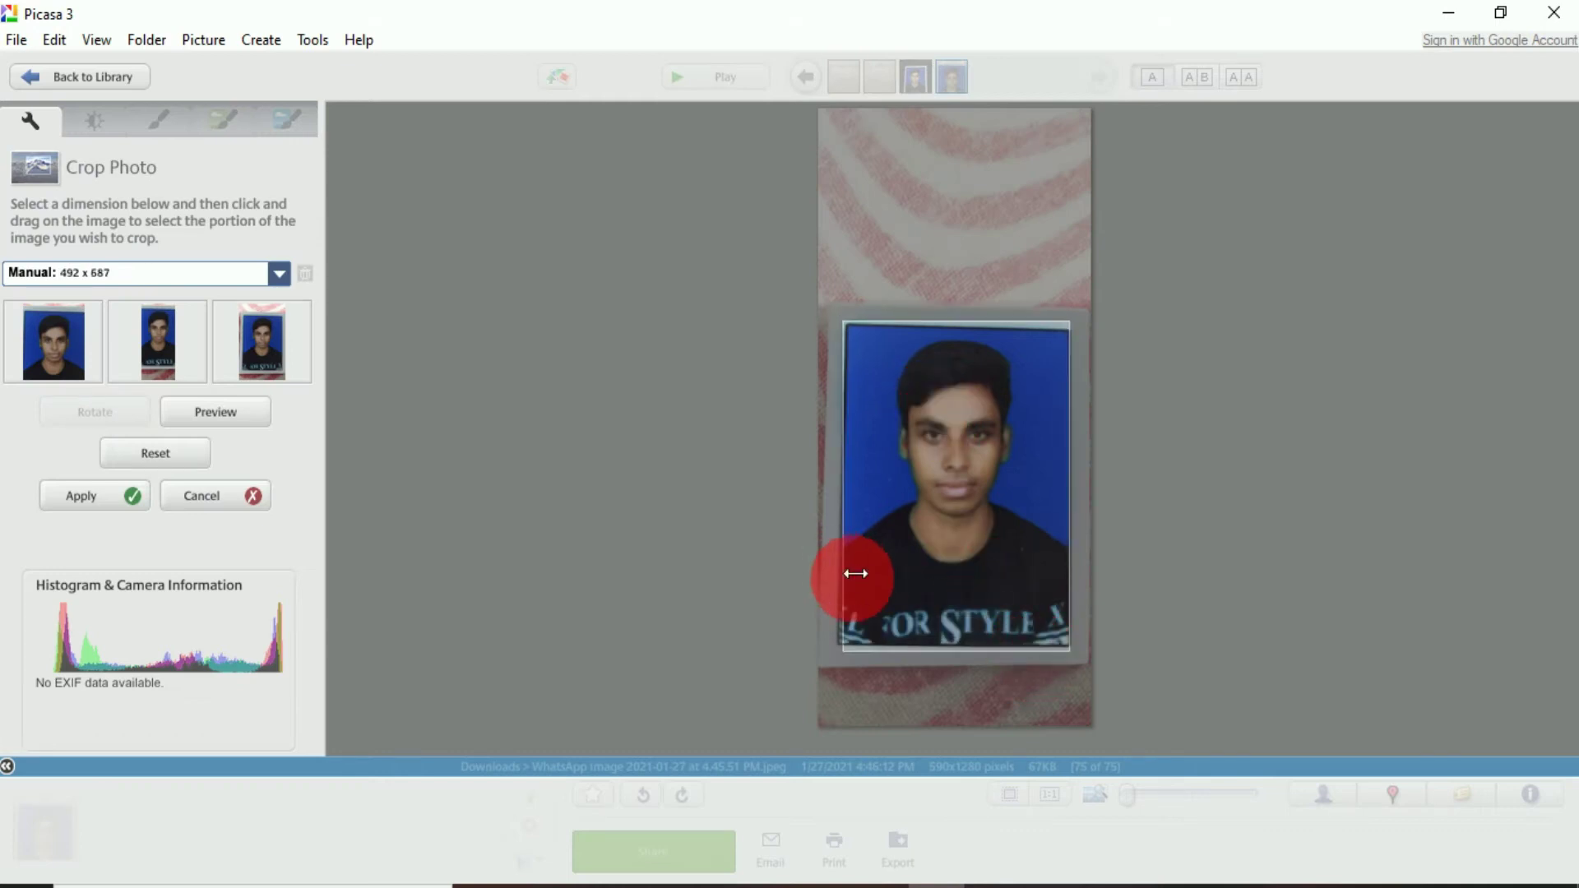
pyautogui.moveTo(853, 571); pyautogui.dragTo(836, 570)
pyautogui.moveTo(1064, 522); pyautogui.dragTo(1075, 520)
pyautogui.moveTo(994, 380); pyautogui.dragTo(992, 380)
pyautogui.moveTo(835, 363); pyautogui.dragTo(845, 363)
pyautogui.moveTo(976, 653); pyautogui.dragTo(988, 615)
pyautogui.moveTo(1045, 324); pyautogui.dragTo(1048, 330)
pyautogui.moveTo(1074, 387); pyautogui.dragTo(1084, 389)
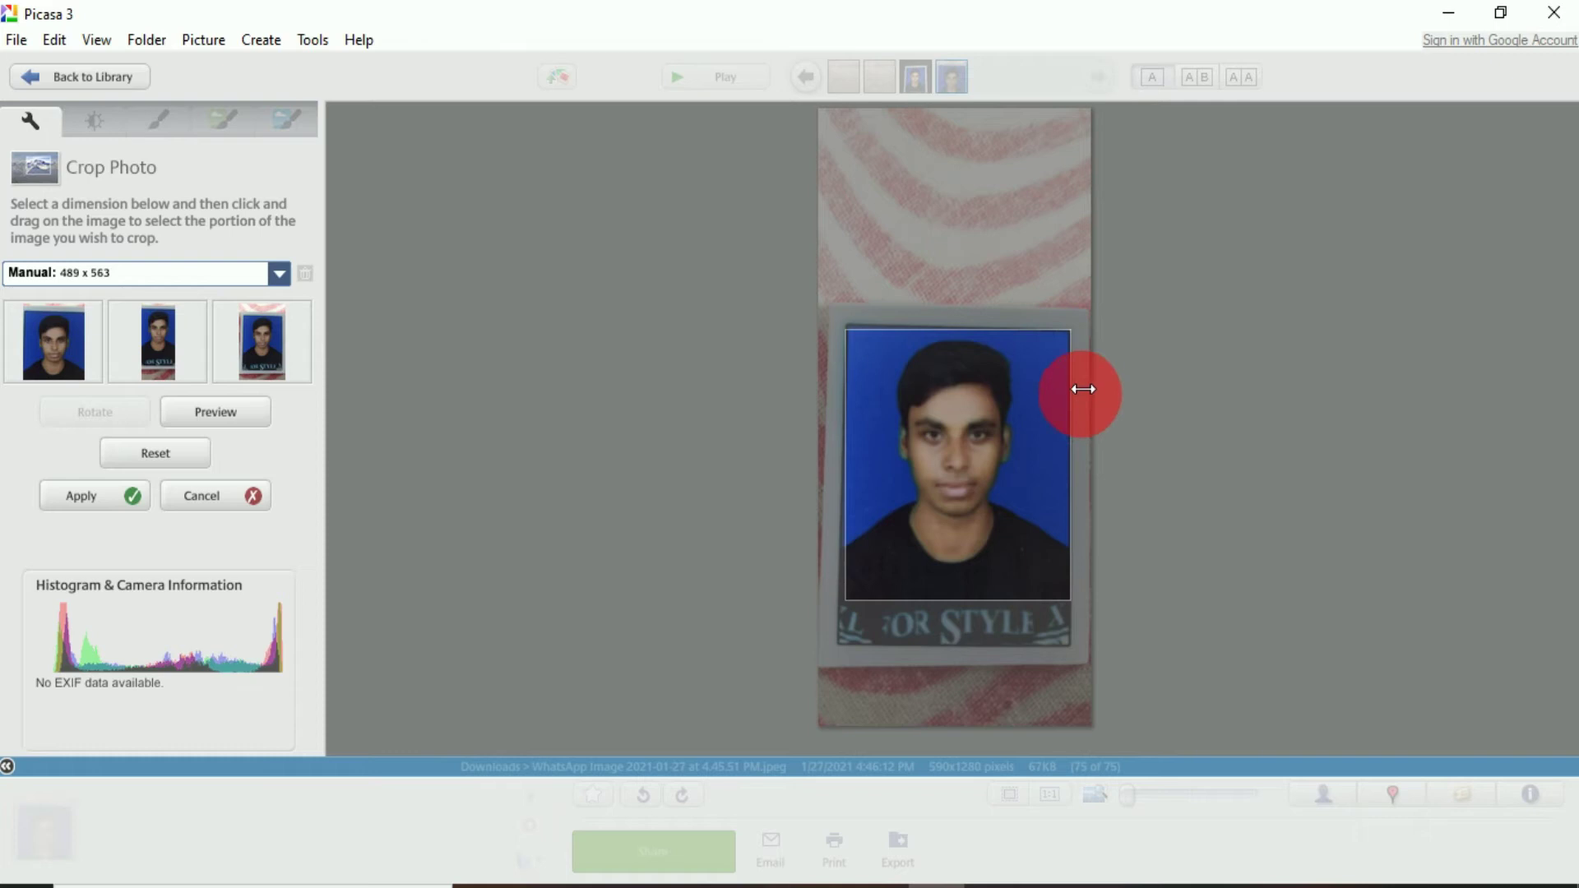
pyautogui.click(90, 495)
# Step: Raise fill light, highlights and shadows on the portrait, then save it
pyautogui.click(93, 121)
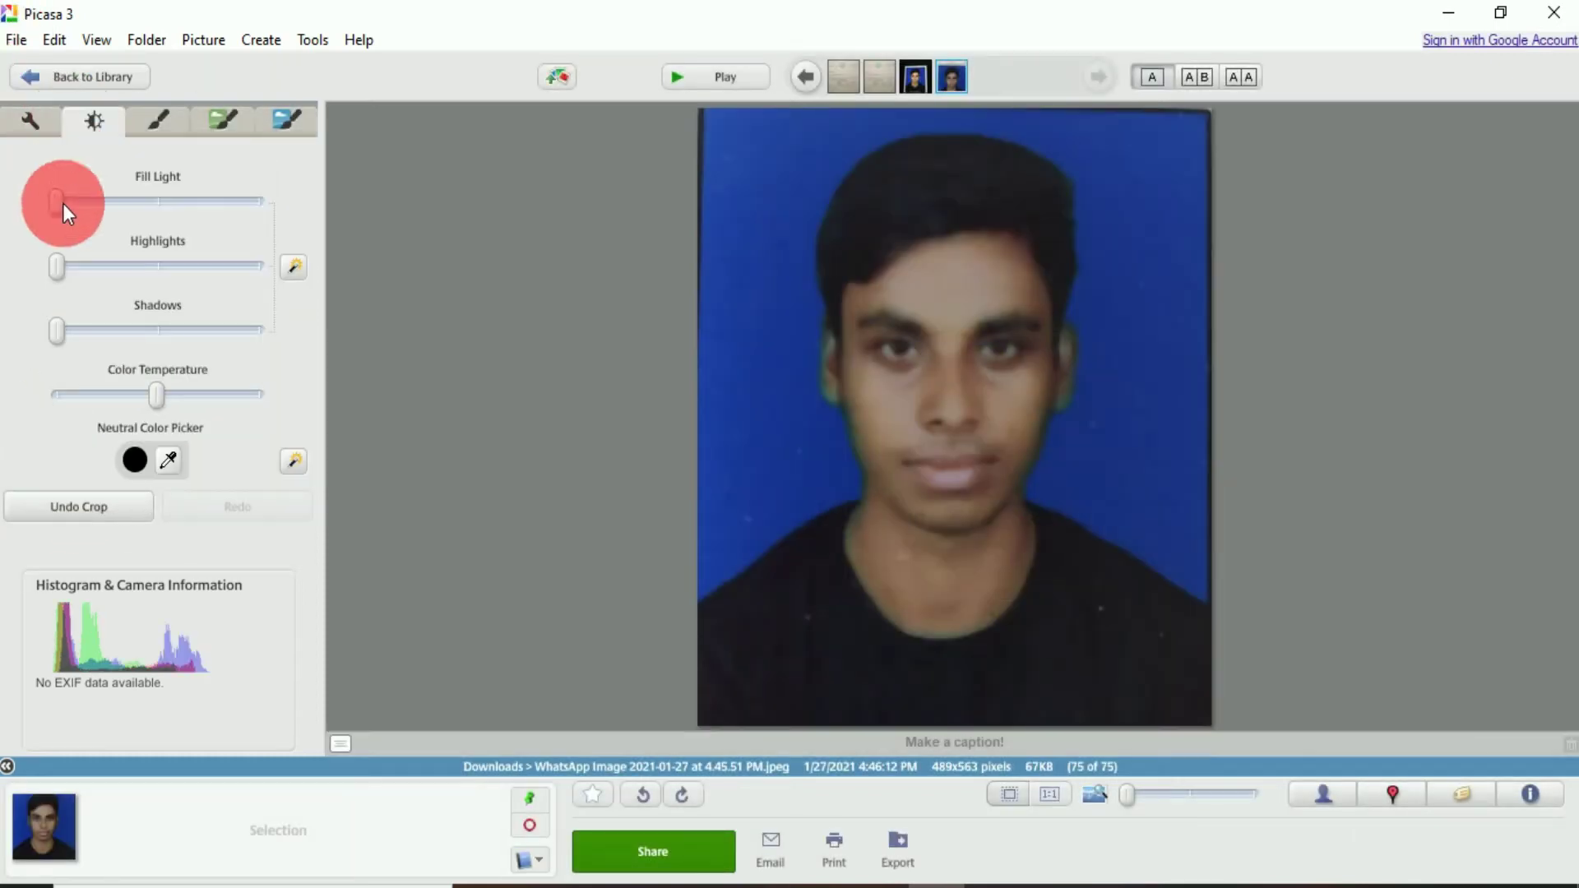
pyautogui.click(64, 204)
pyautogui.click(127, 267)
pyautogui.click(80, 328)
pyautogui.moveTo(80, 328); pyautogui.dragTo(110, 330)
pyautogui.click(16, 40)
pyautogui.click(86, 314)
# Step: Confirm overwriting the original photo and review the Personal Information entries on the portal form
pyautogui.click(870, 514)
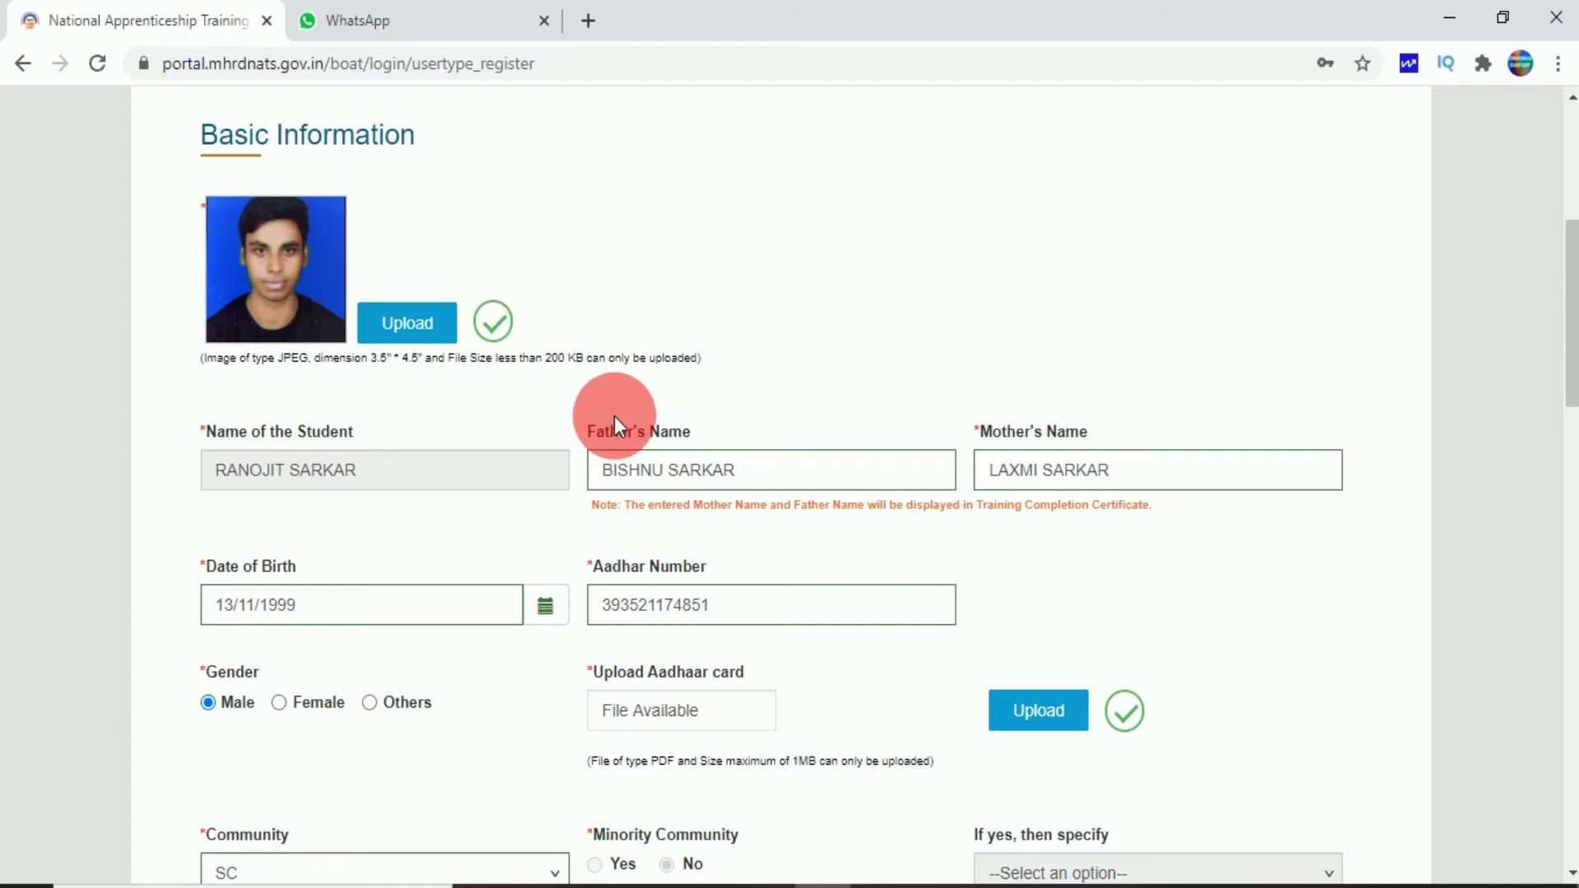
pyautogui.scroll(4, 609, 417)
pyautogui.scroll(-7, 652, 599)
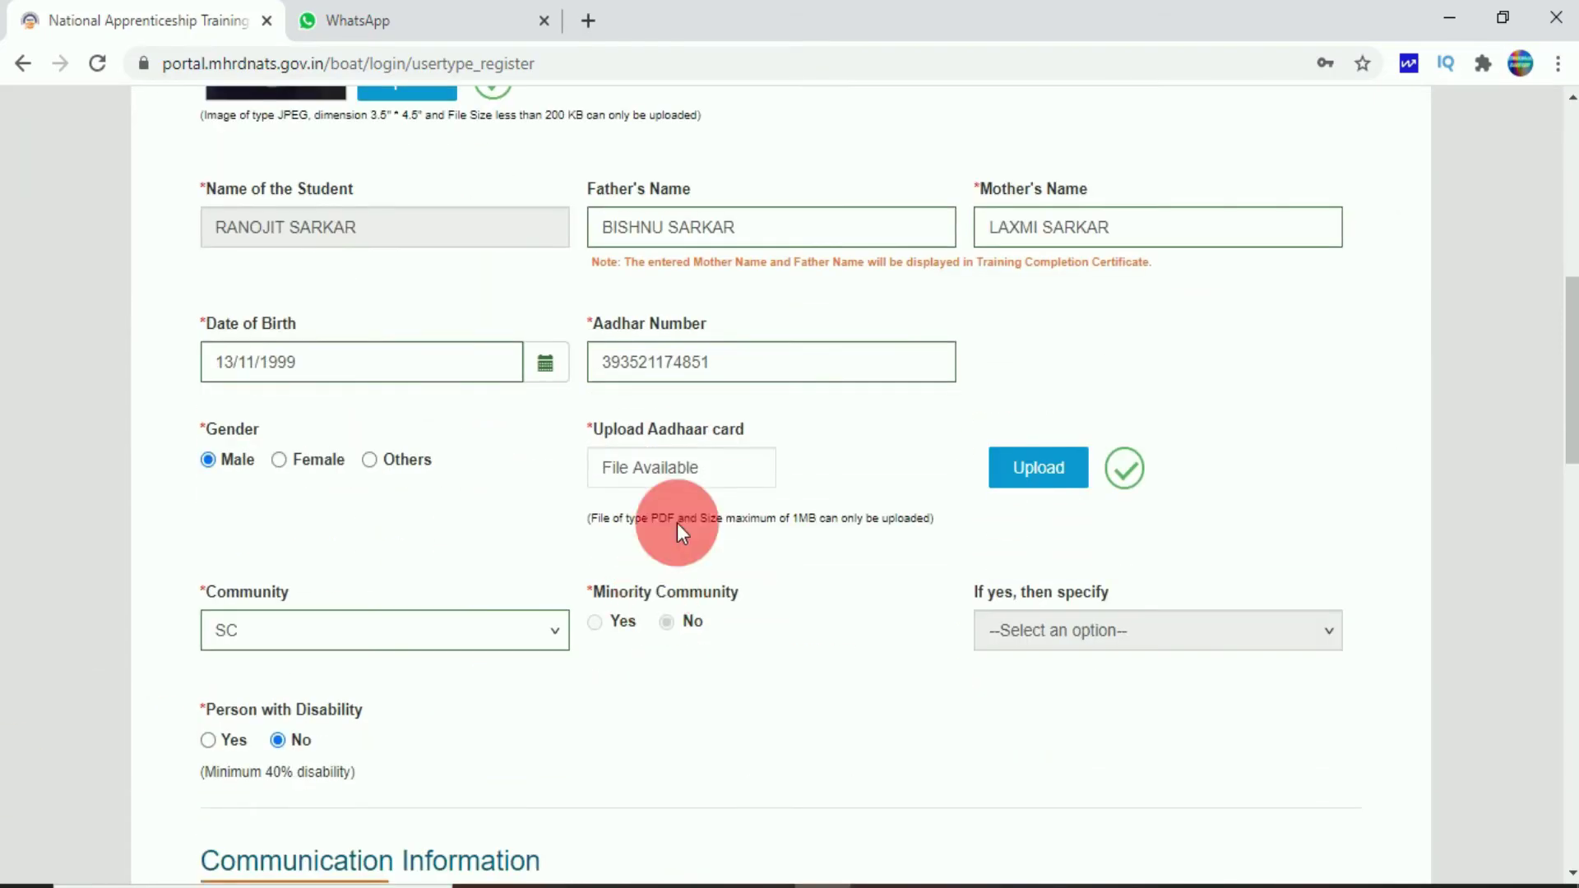
pyautogui.scroll(4, 877, 437)
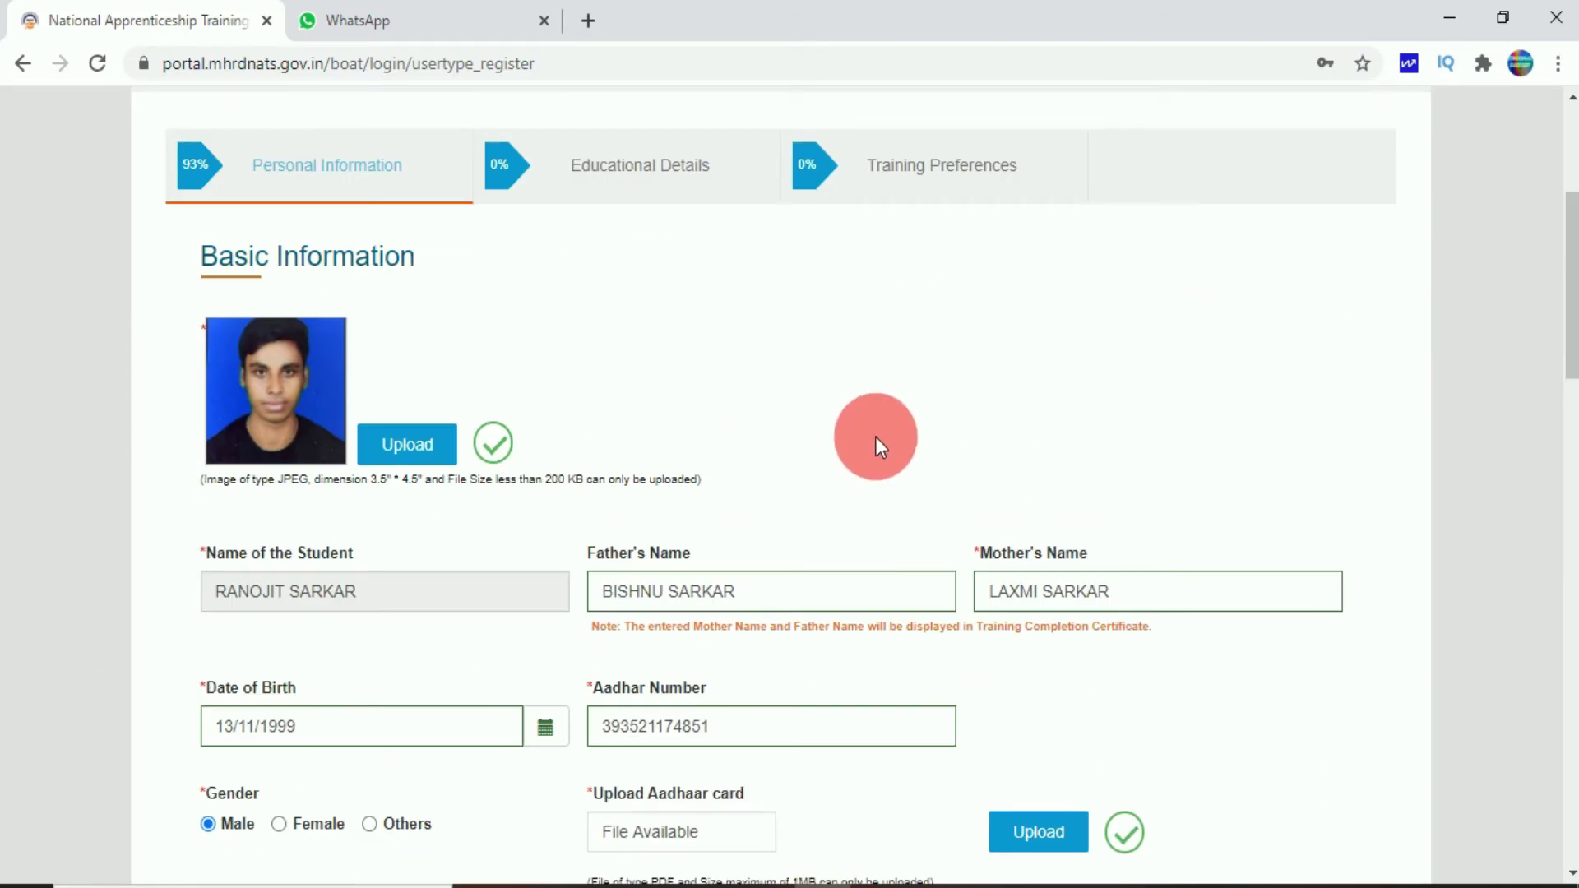
pyautogui.scroll(-1, 927, 527)
pyautogui.scroll(-4, 928, 526)
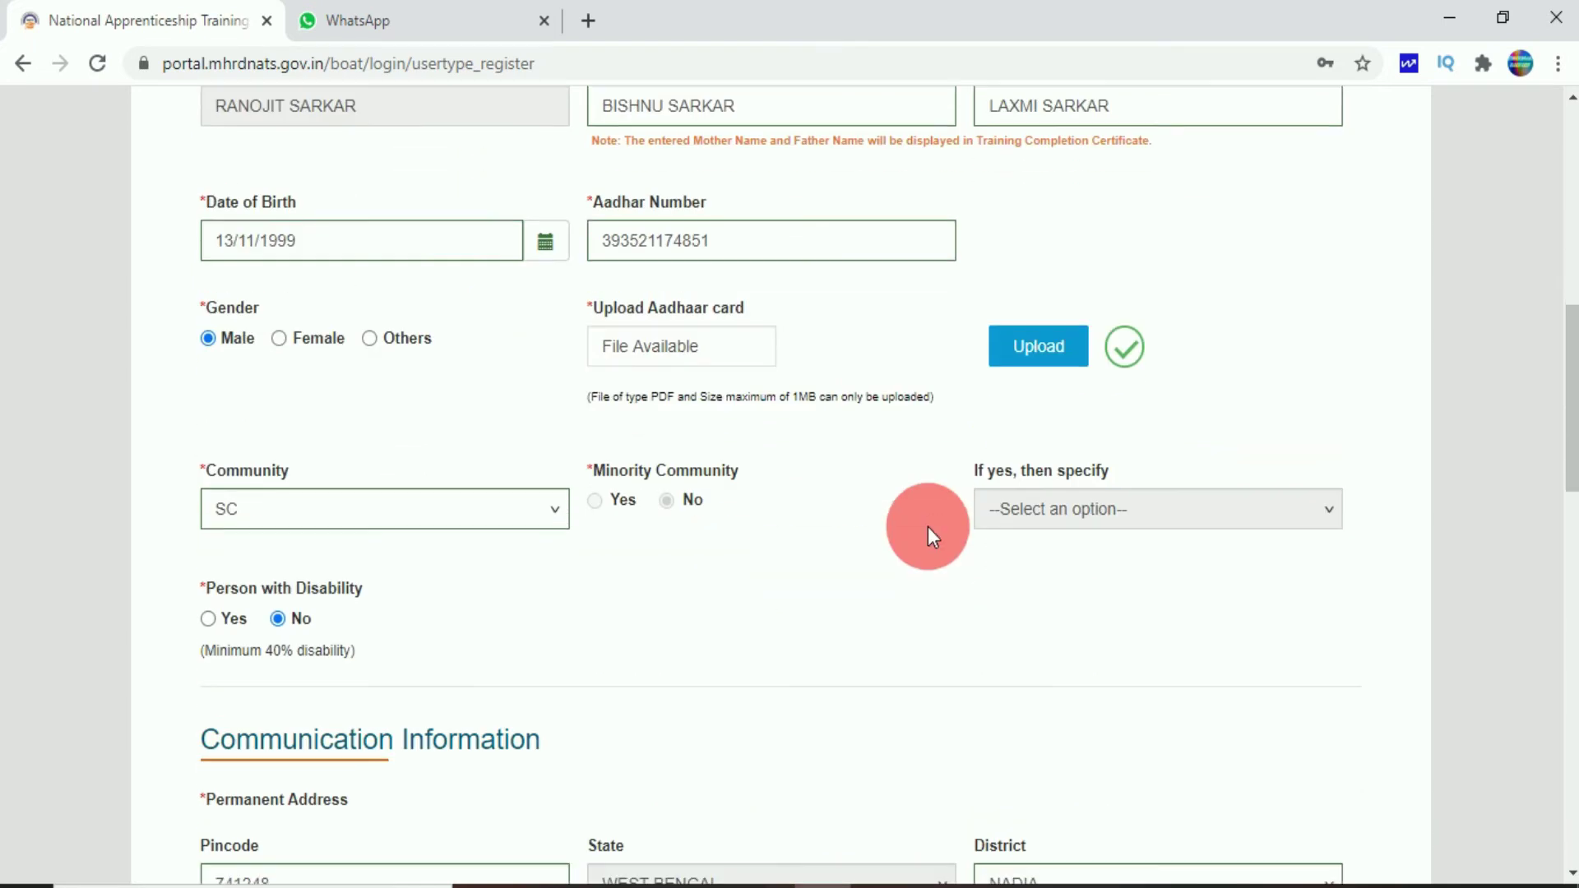
pyautogui.scroll(-15, 928, 526)
# Step: Save the personal details and choose Diploma after (10 + 2) as the diploma type
pyautogui.click(272, 672)
pyautogui.scroll(-3, 600, 476)
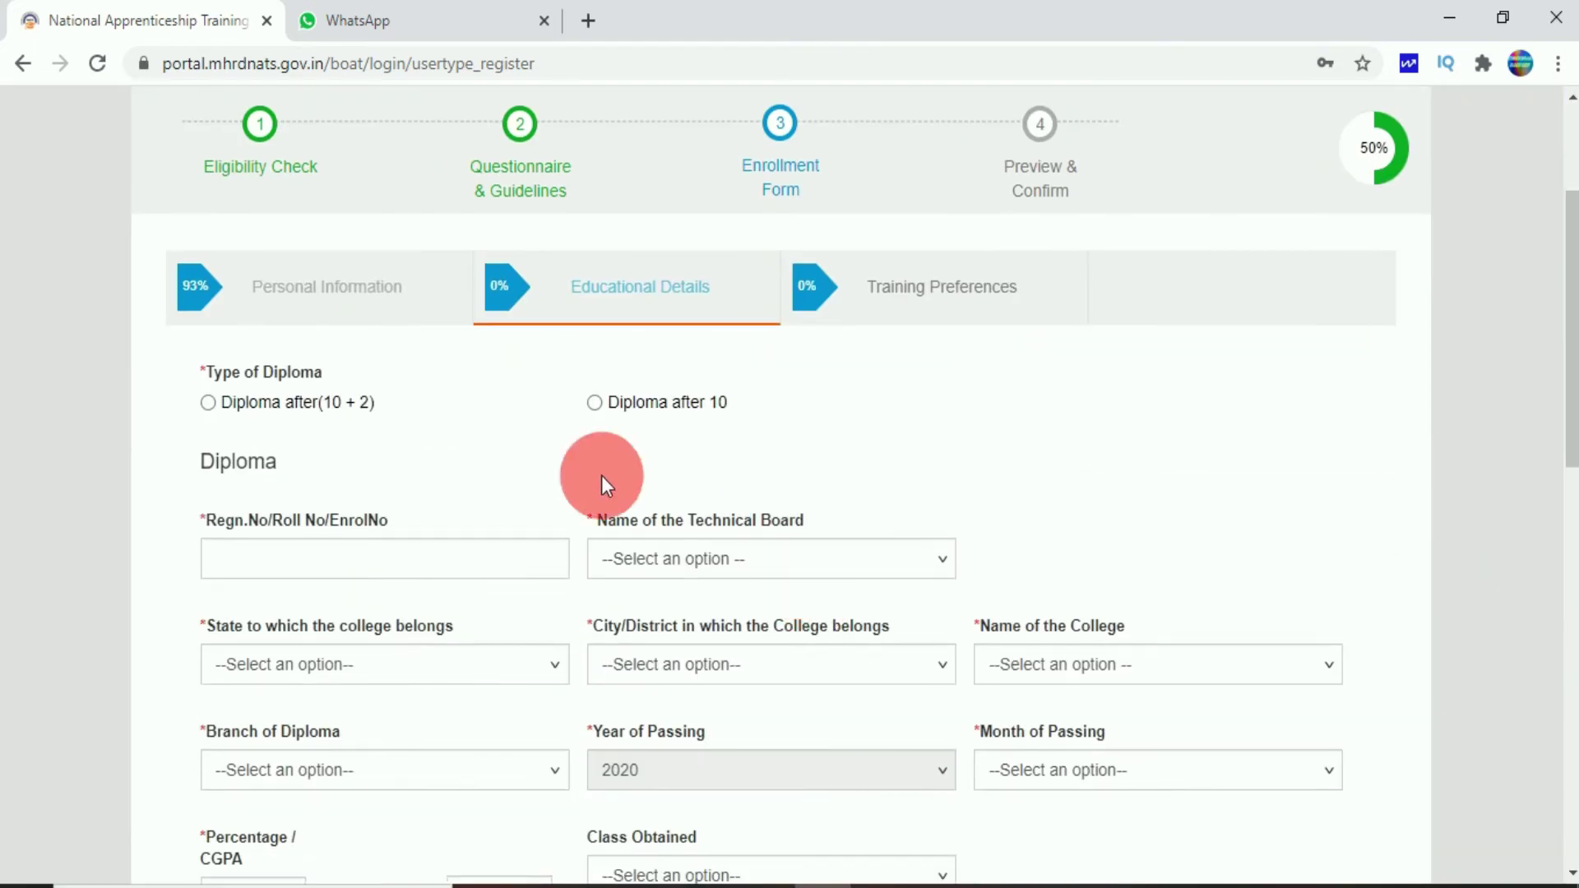
pyautogui.click(205, 403)
pyautogui.scroll(-1, 370, 451)
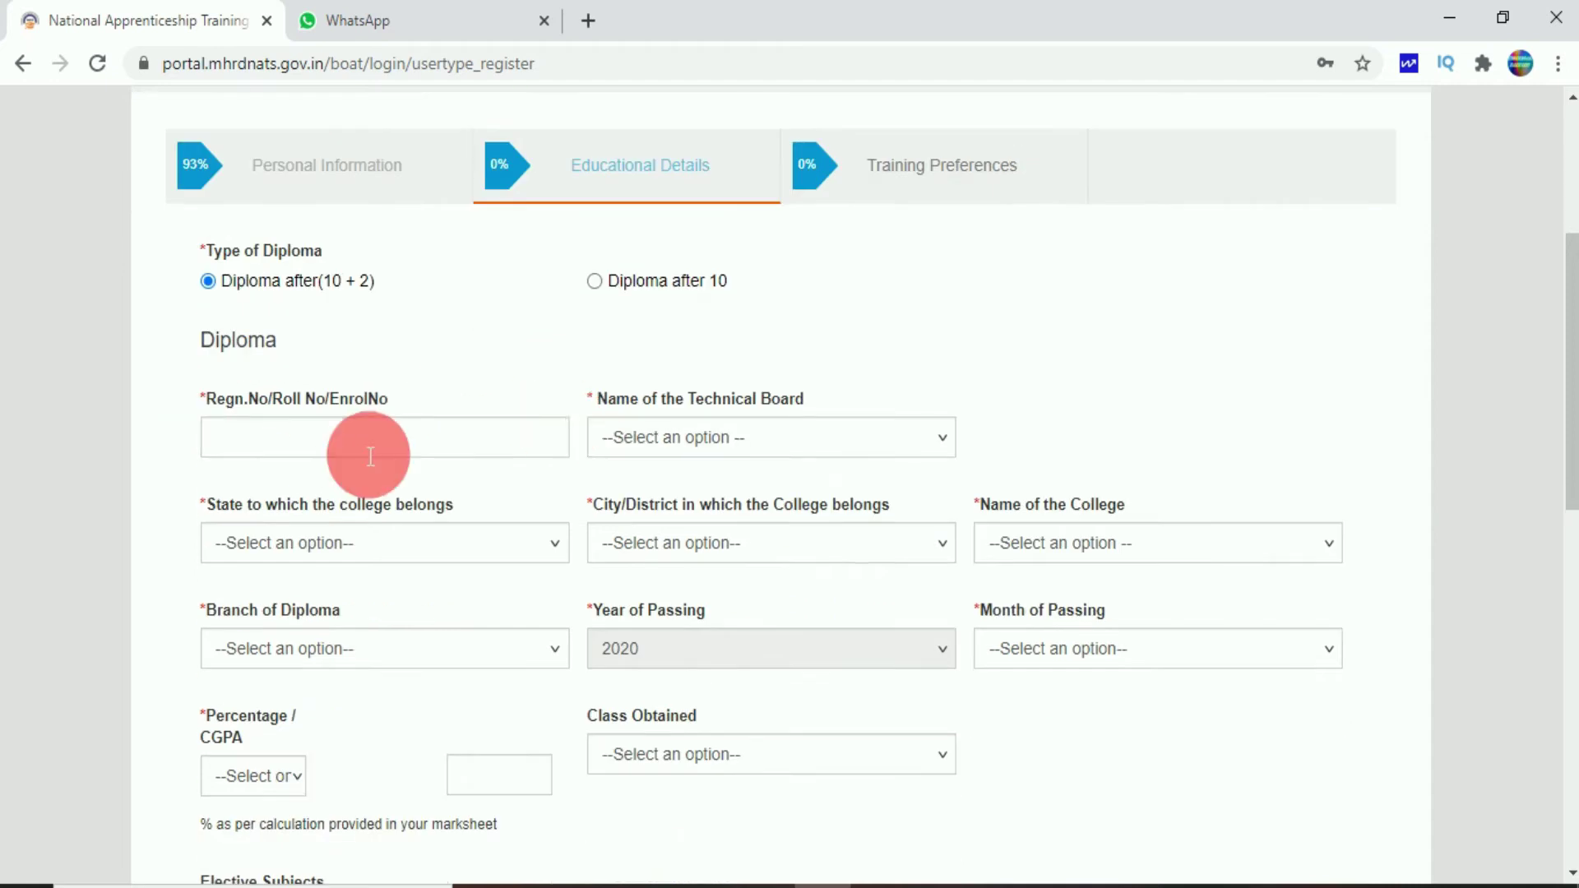
# Step: Select the West Bengal technical and vocational education council as the board
pyautogui.click(738, 436)
pyautogui.scroll(-3, 806, 490)
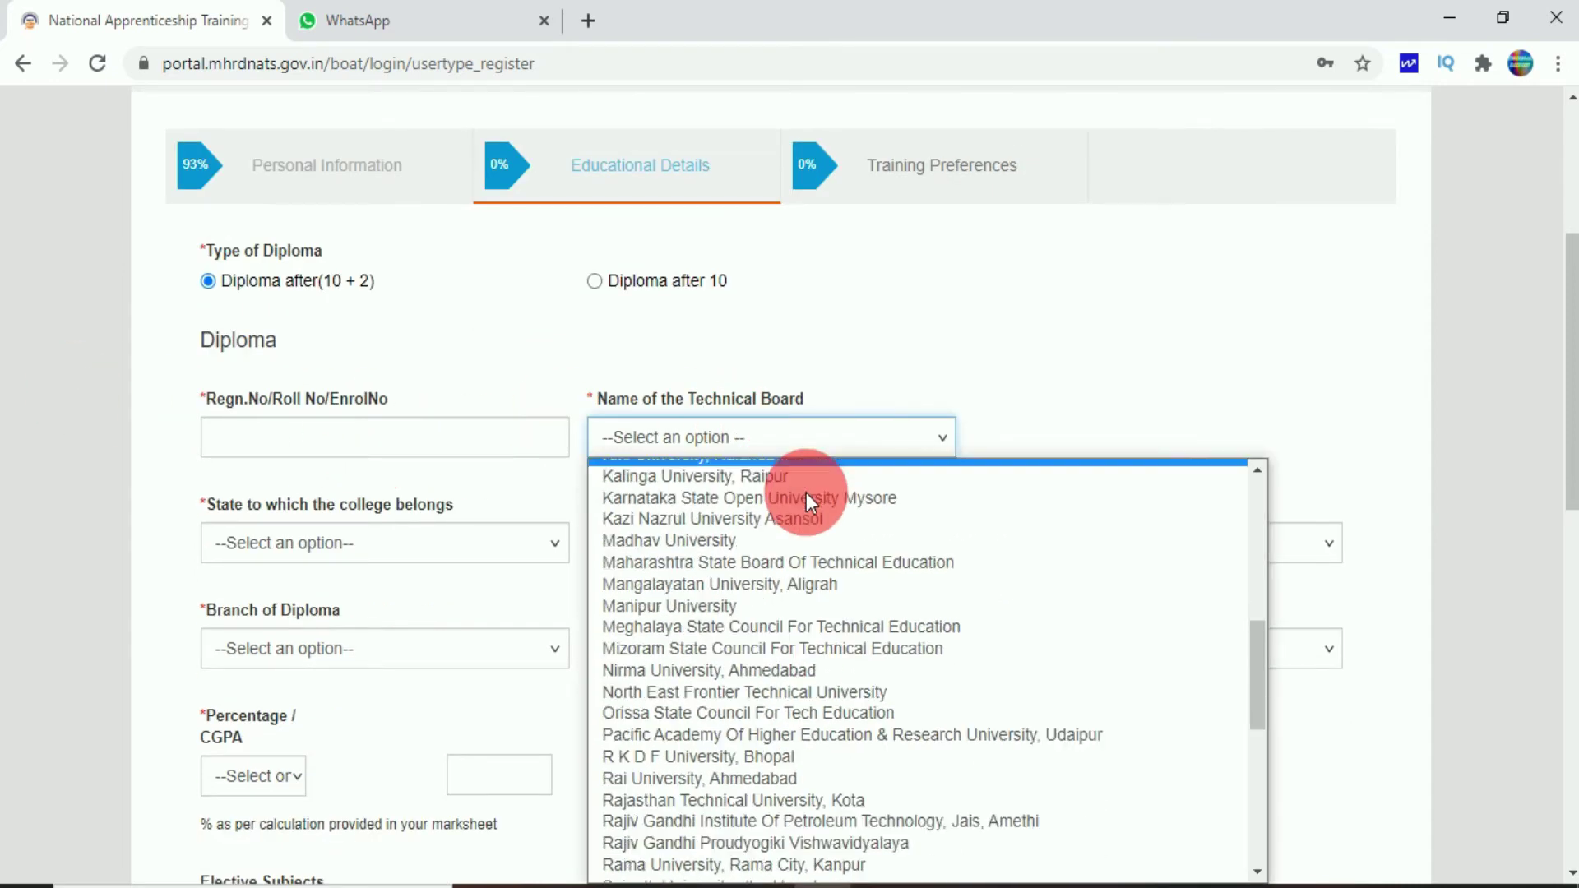
pyautogui.scroll(-3, 747, 164)
pyautogui.click(750, 194)
pyautogui.scroll(-5, 789, 424)
pyautogui.scroll(-5, 790, 424)
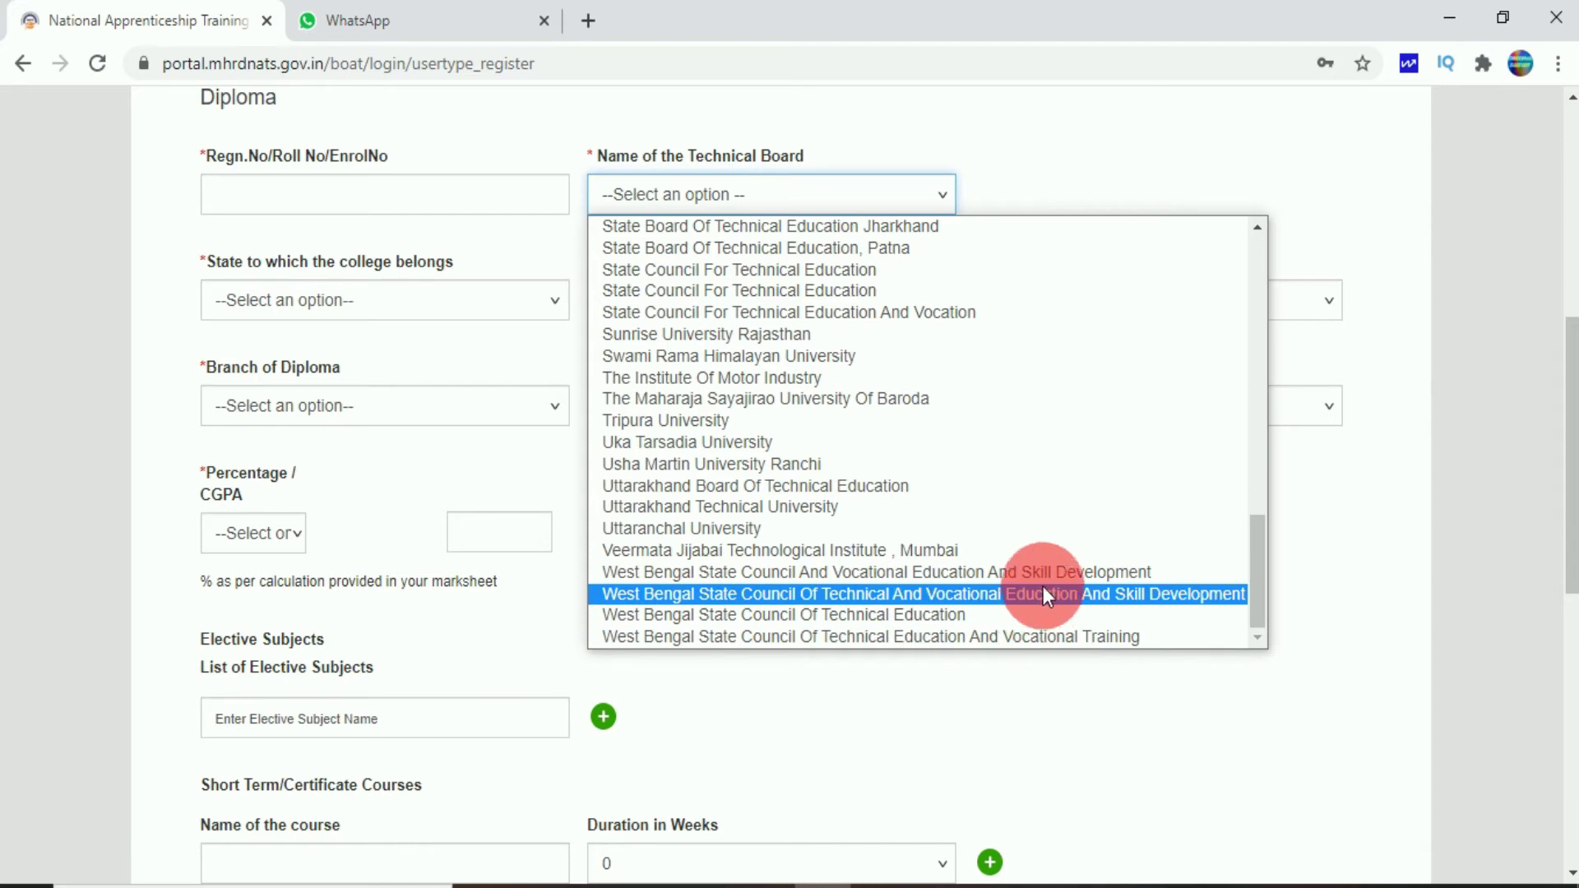
pyautogui.click(333, 215)
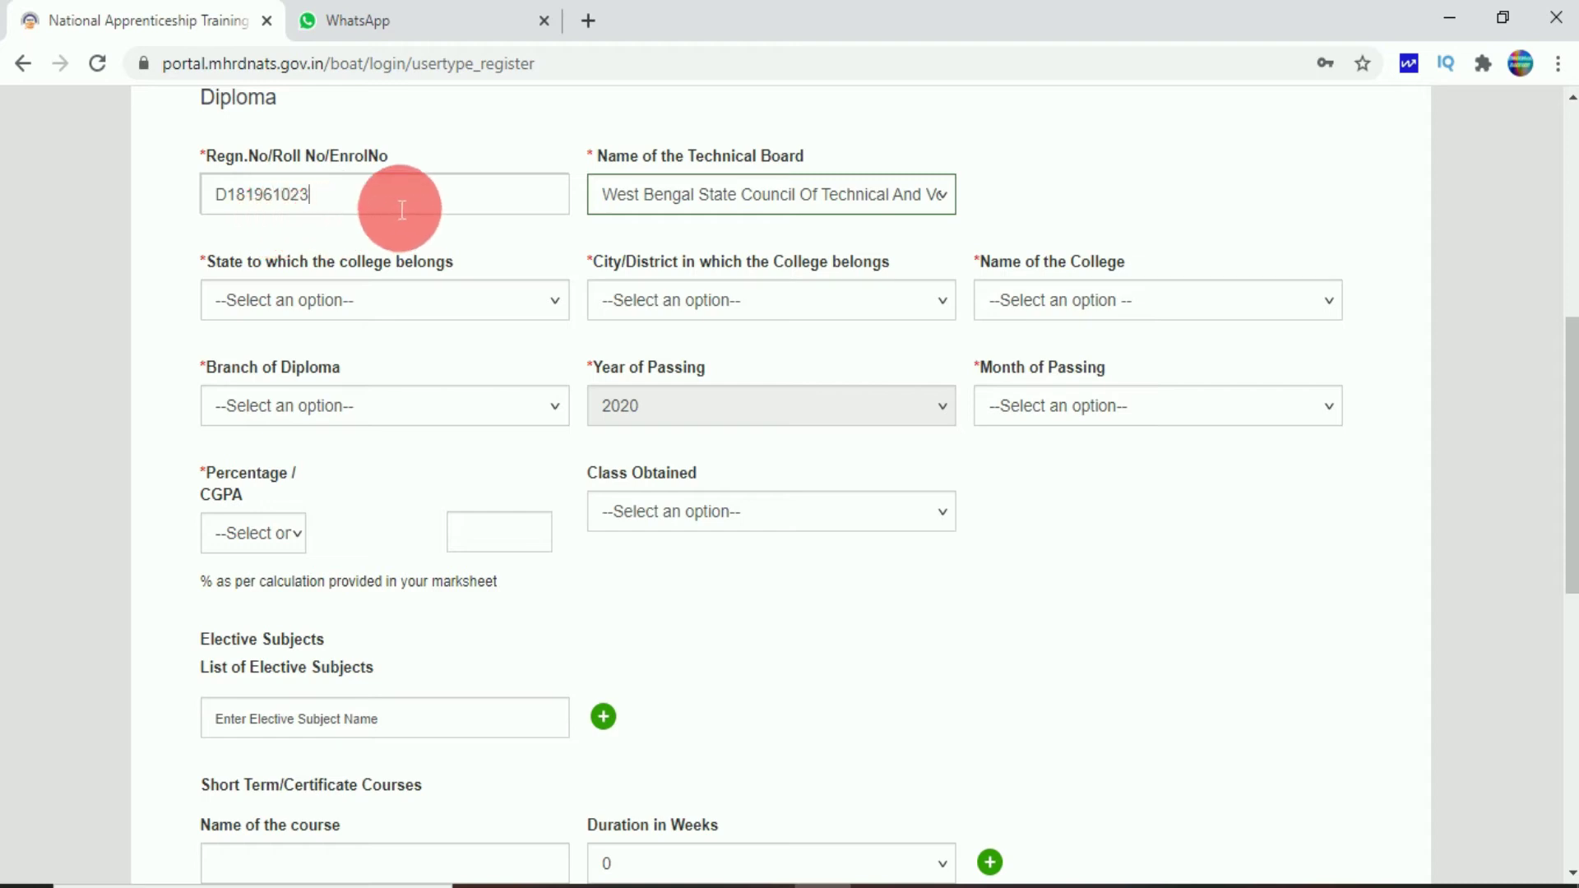
# Step: Set the college to Asansol Polytechnic, Bardhaman, with state WEST BENGAL and district WEST MIDNAPORE
pyautogui.click(381, 306)
pyautogui.scroll(-5, 444, 592)
pyautogui.click(387, 744)
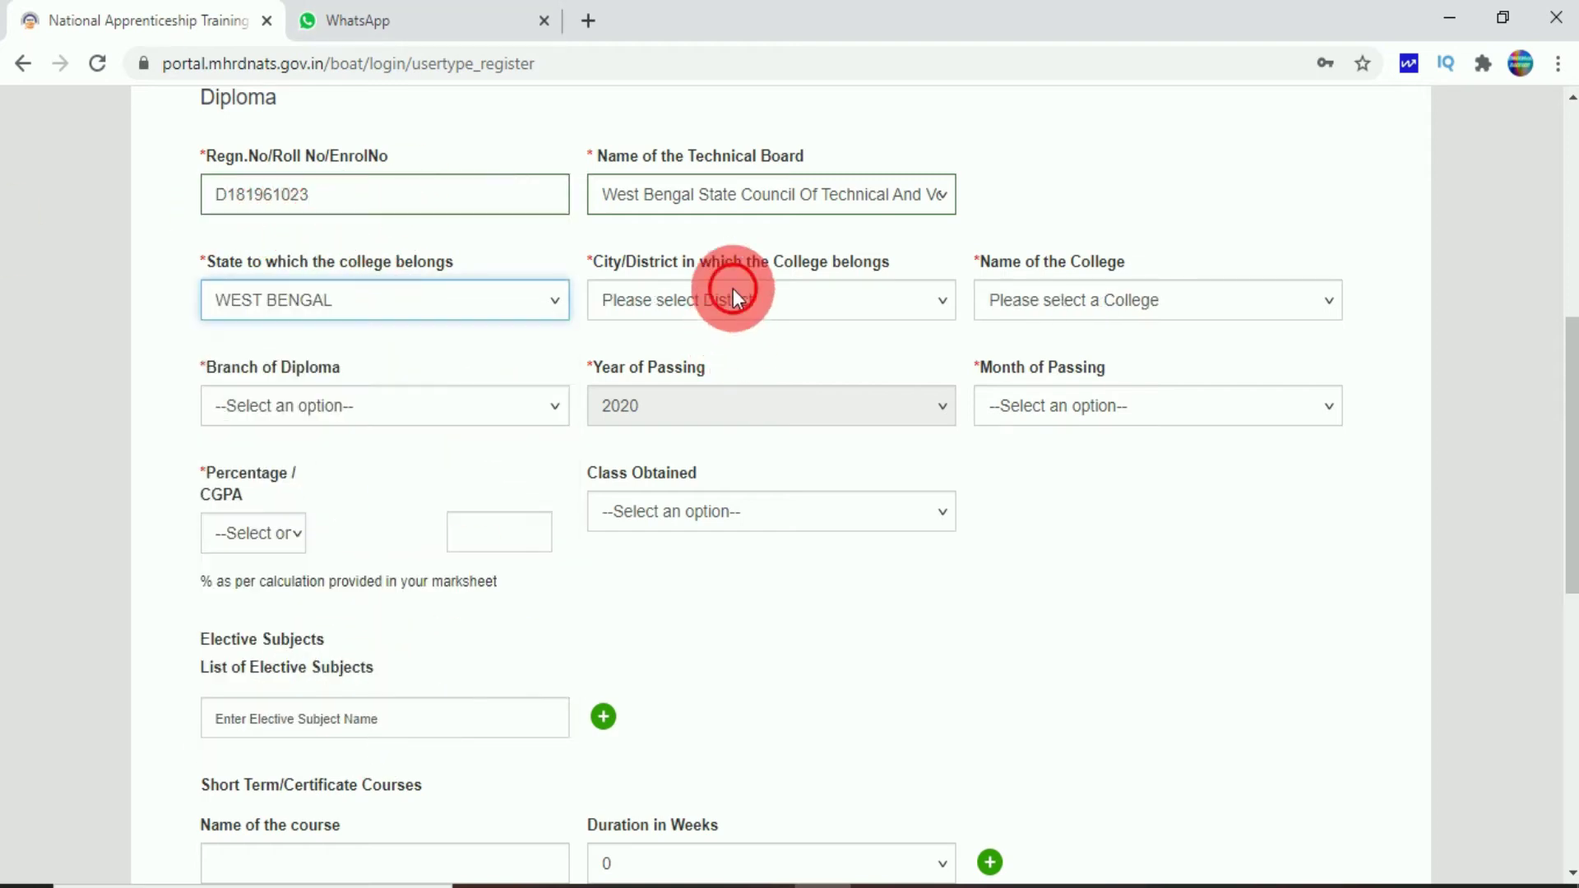
pyautogui.click(733, 292)
pyautogui.scroll(-3, 798, 524)
pyautogui.click(741, 736)
pyautogui.click(1151, 299)
pyautogui.click(883, 568)
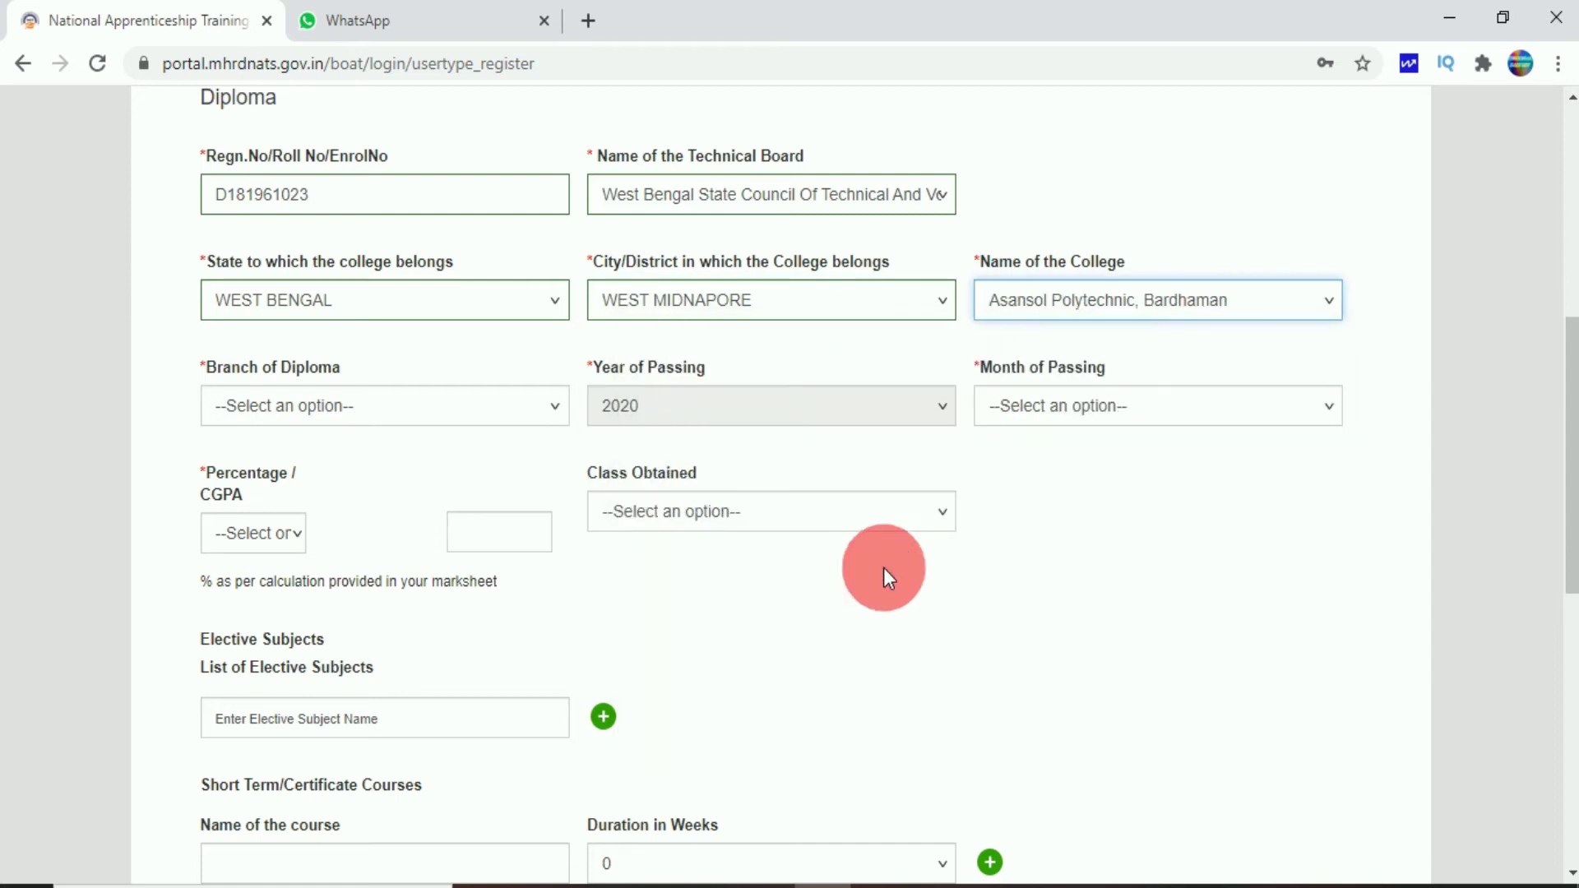
# Step: Select ELECTRICAL ENGINEERING as the branch of diploma
pyautogui.click(362, 403)
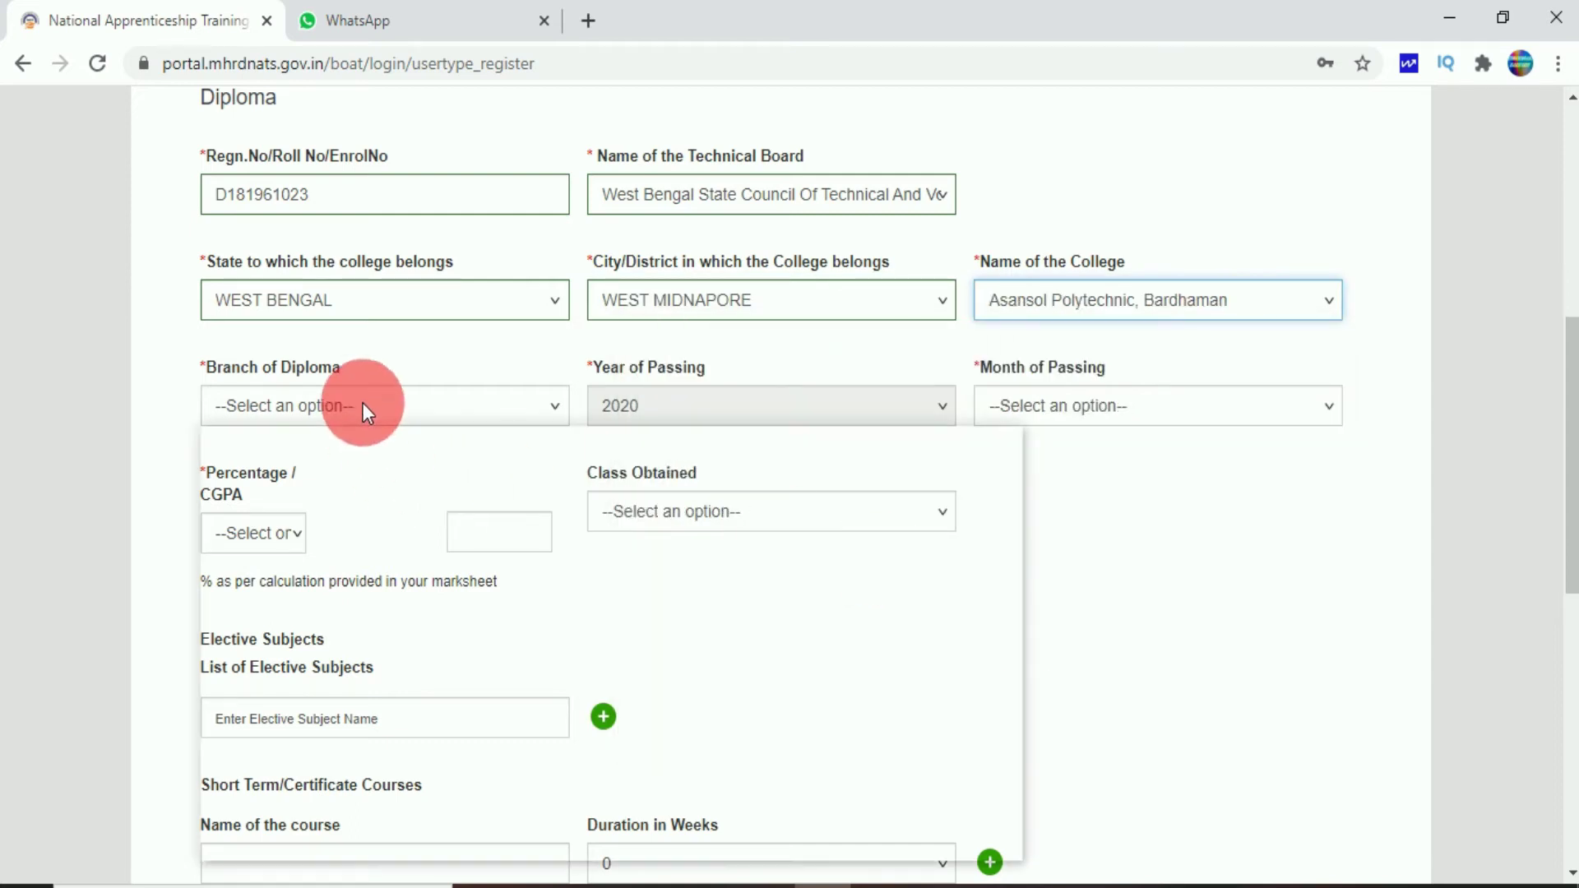
pyautogui.scroll(-20, 505, 656)
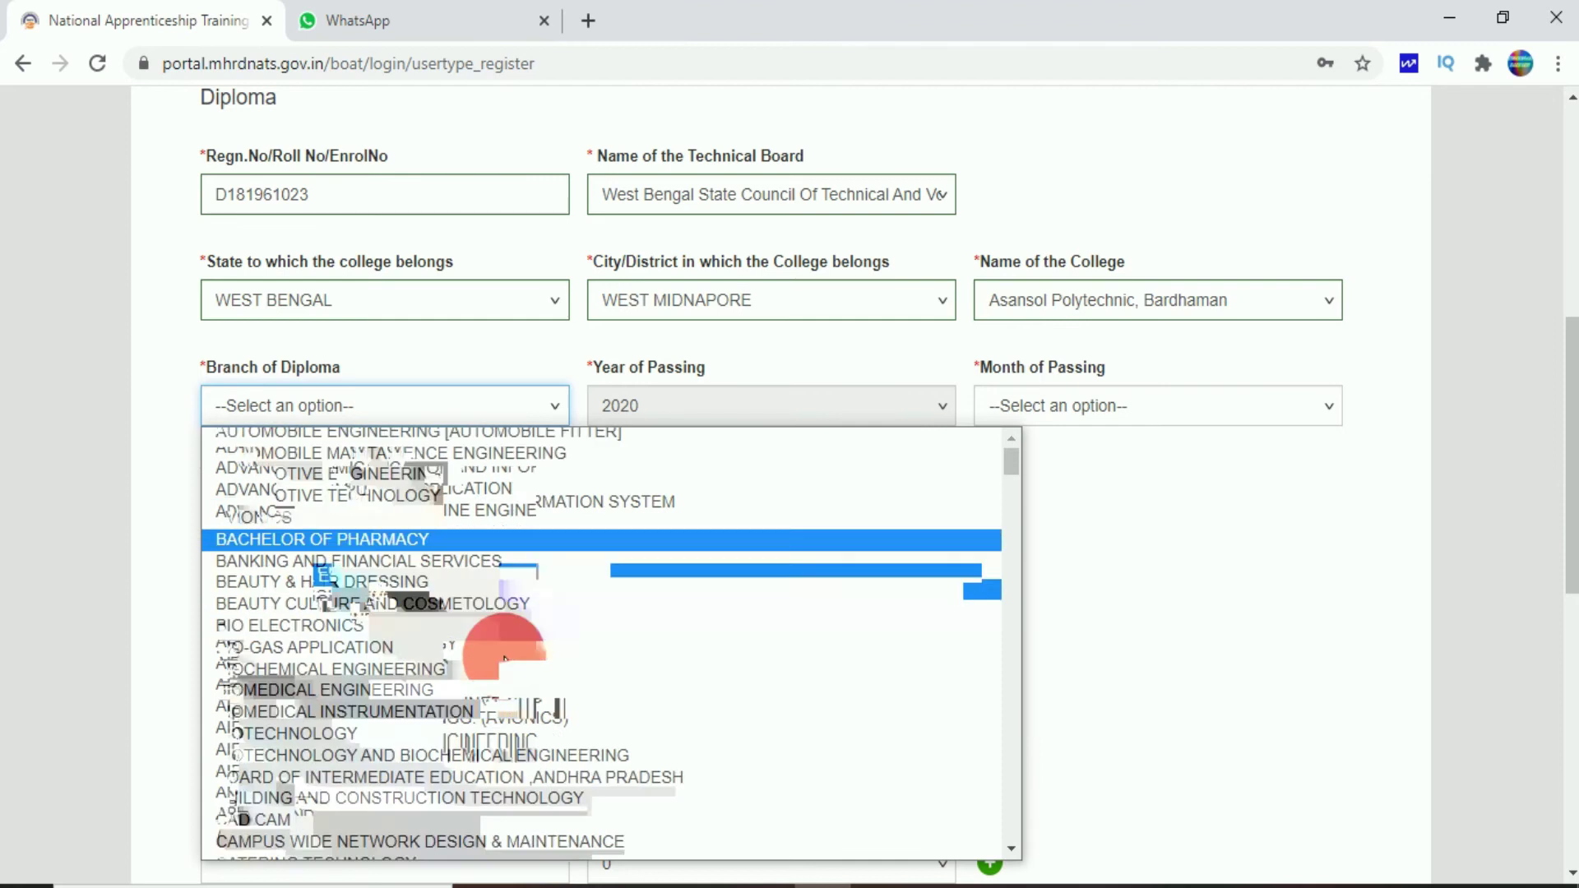
pyautogui.scroll(-10, 505, 656)
pyautogui.scroll(5, 505, 658)
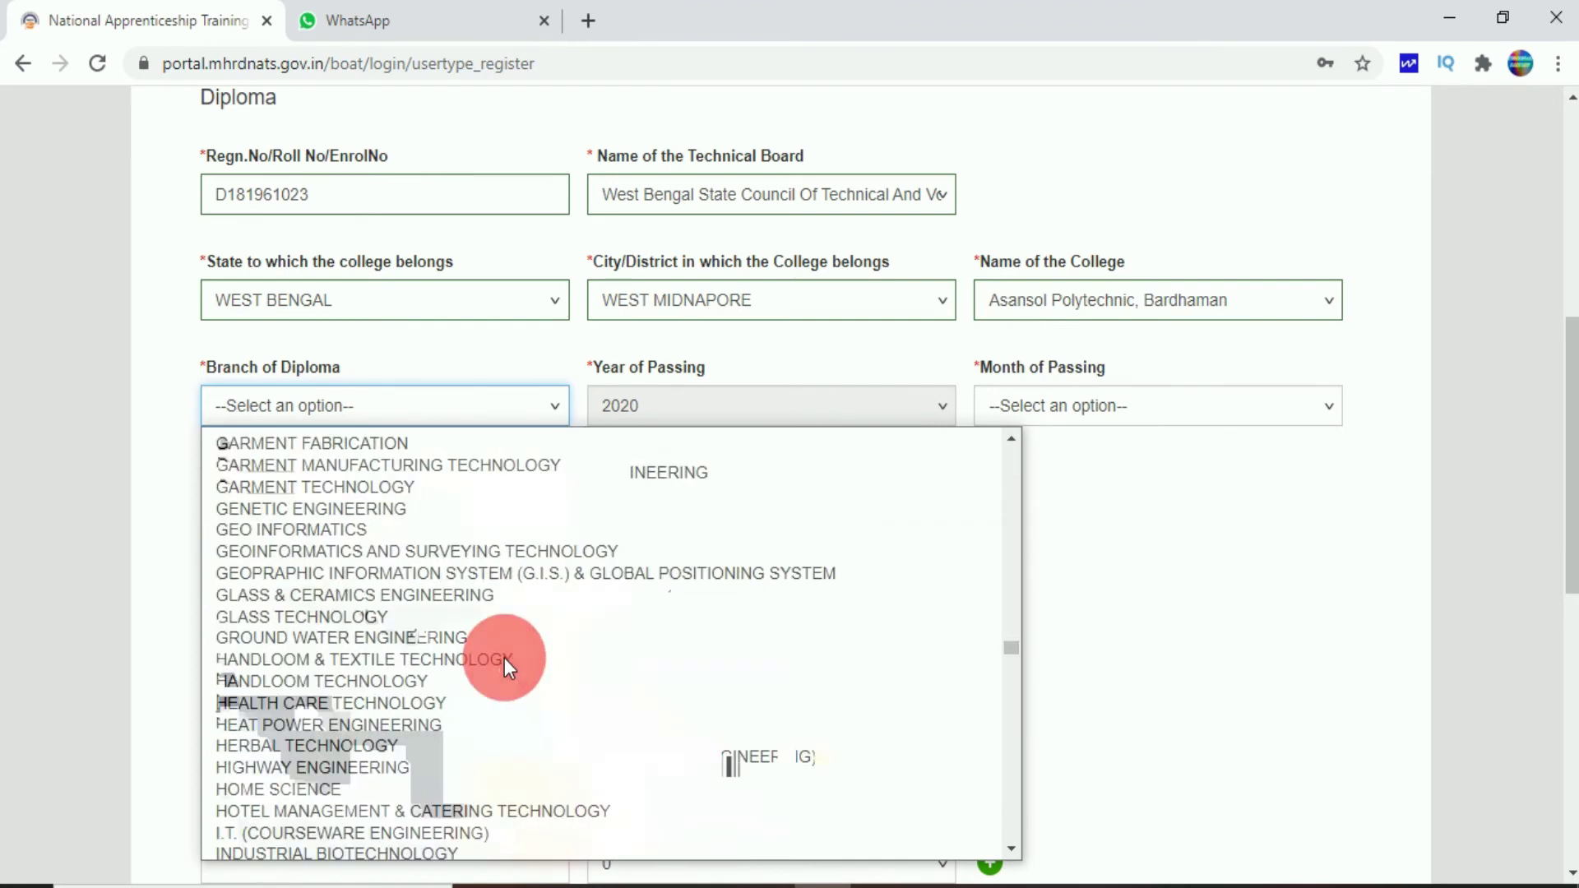
pyautogui.scroll(-20, 505, 658)
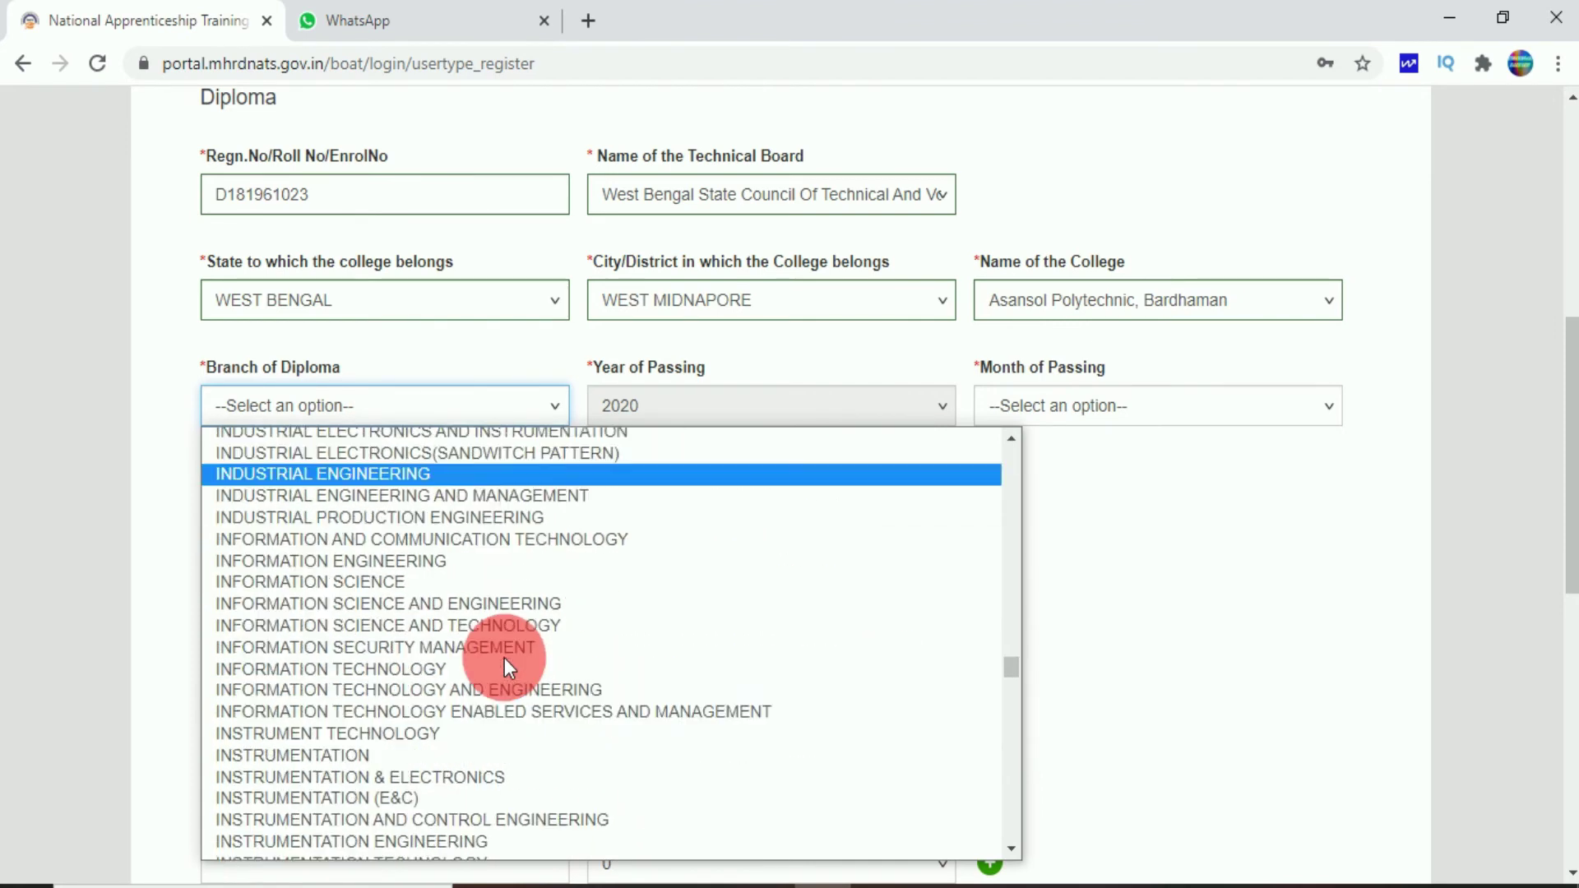
pyautogui.scroll(20, 505, 658)
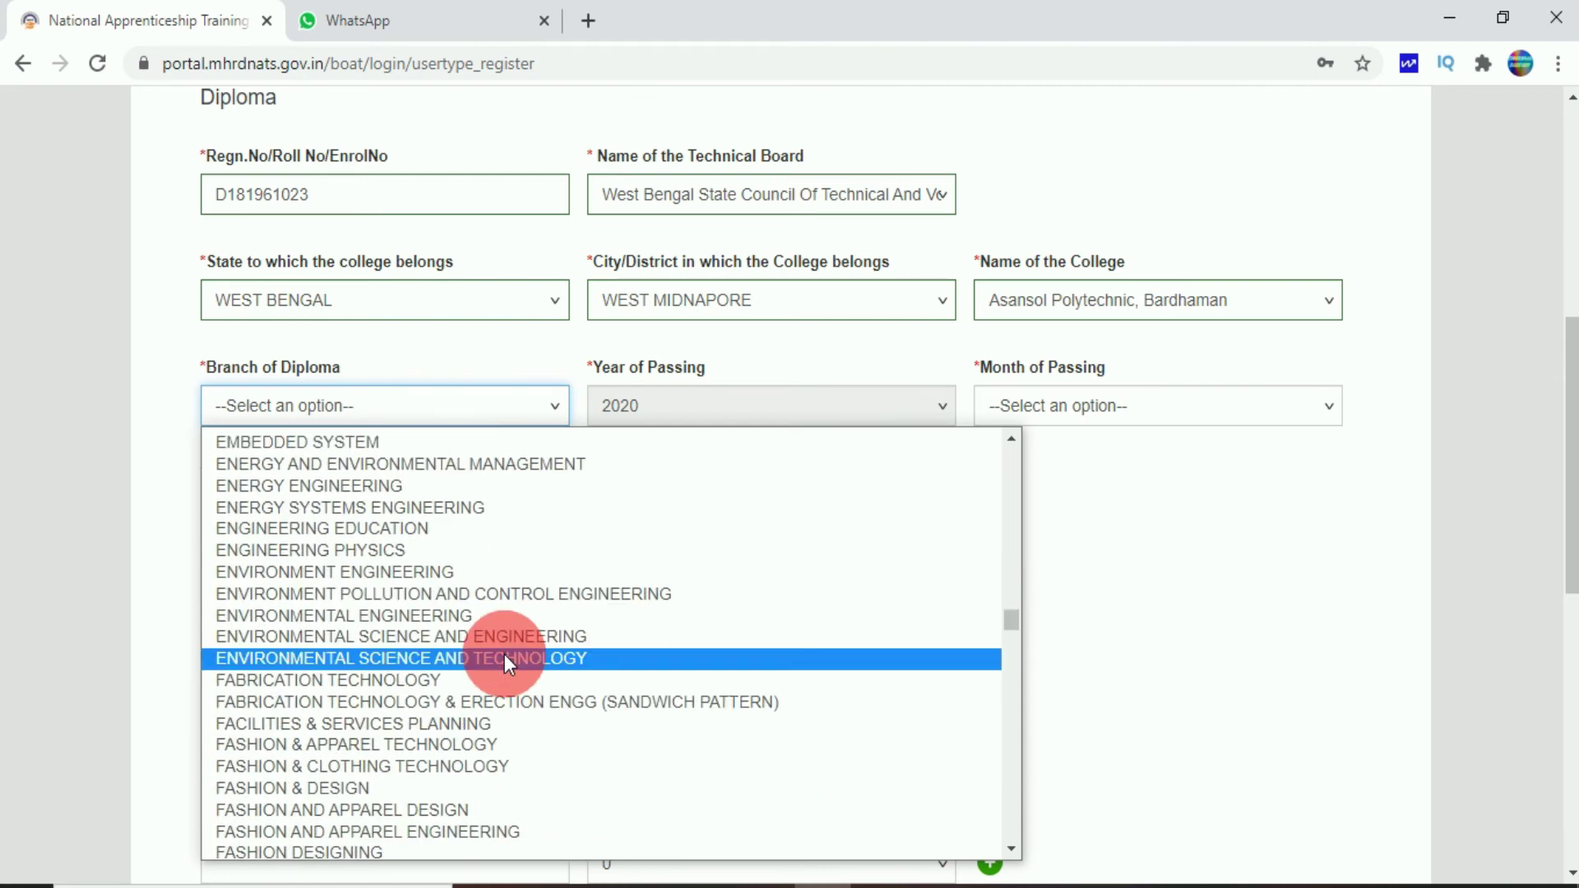
pyautogui.press('Down')
pyautogui.press('Down')
pyautogui.press('Down')
pyautogui.press('Down')
pyautogui.press('Down')
pyautogui.press('Down')
pyautogui.press('Down')
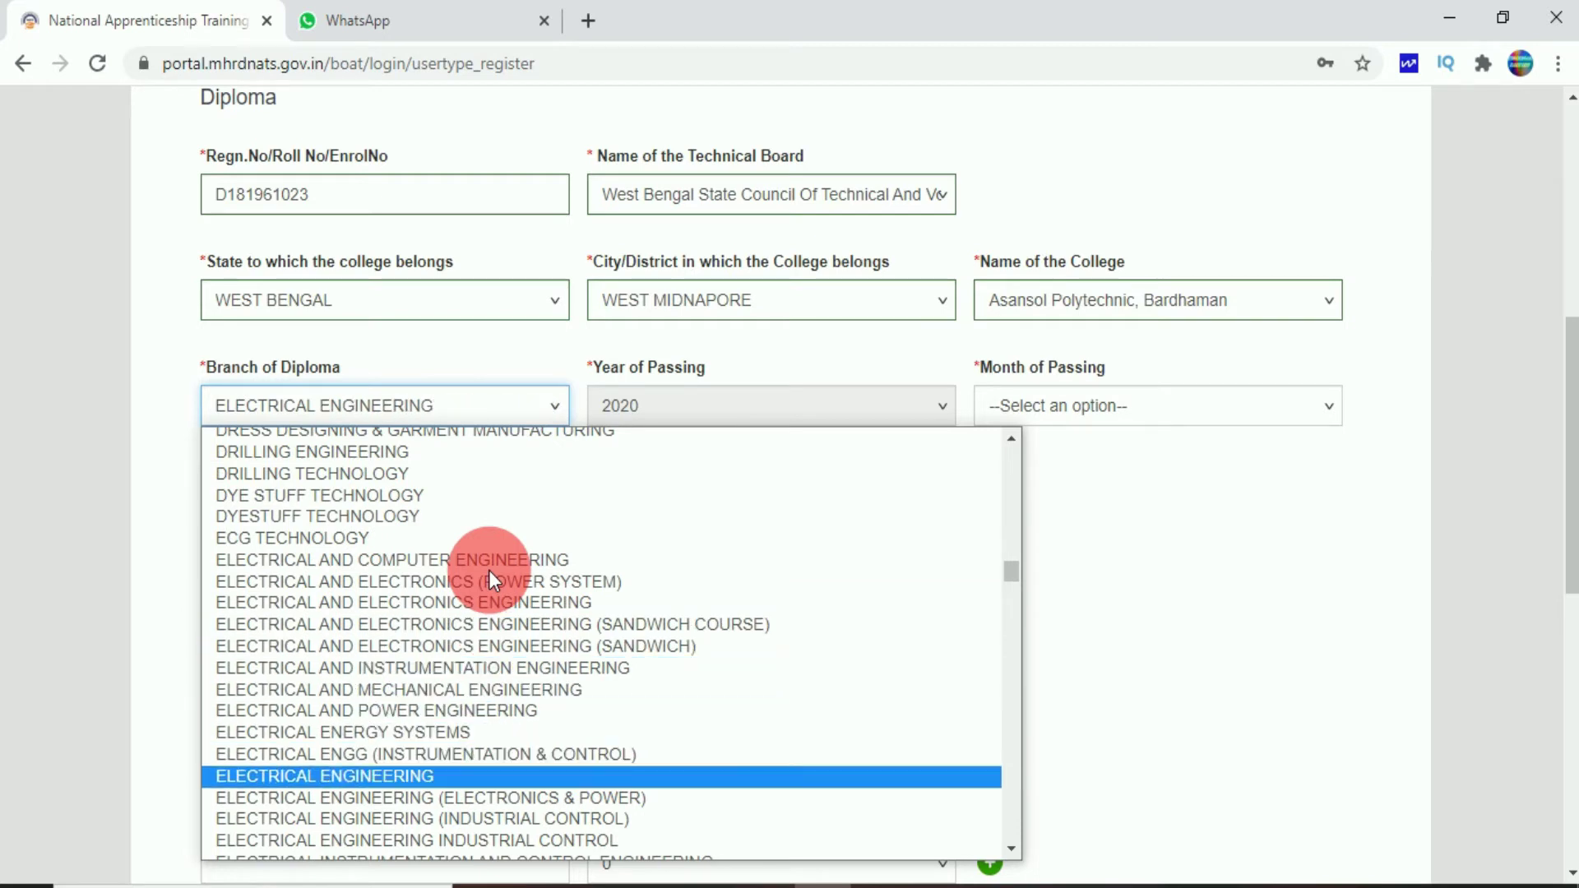
pyautogui.click(298, 776)
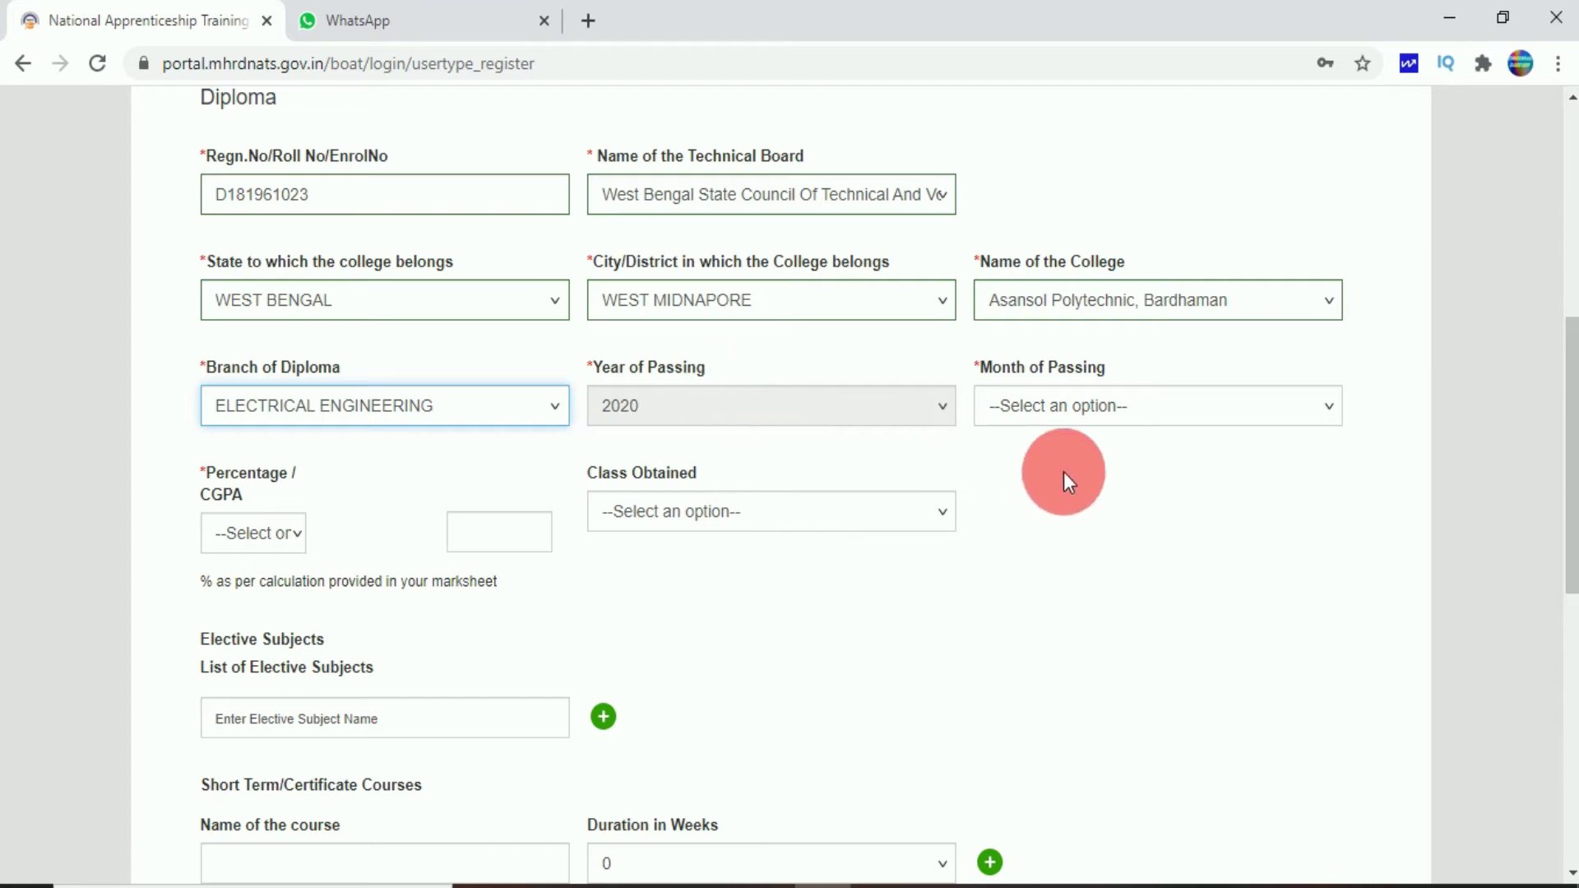
# Step: Set the month of passing to November
pyautogui.click(1103, 412)
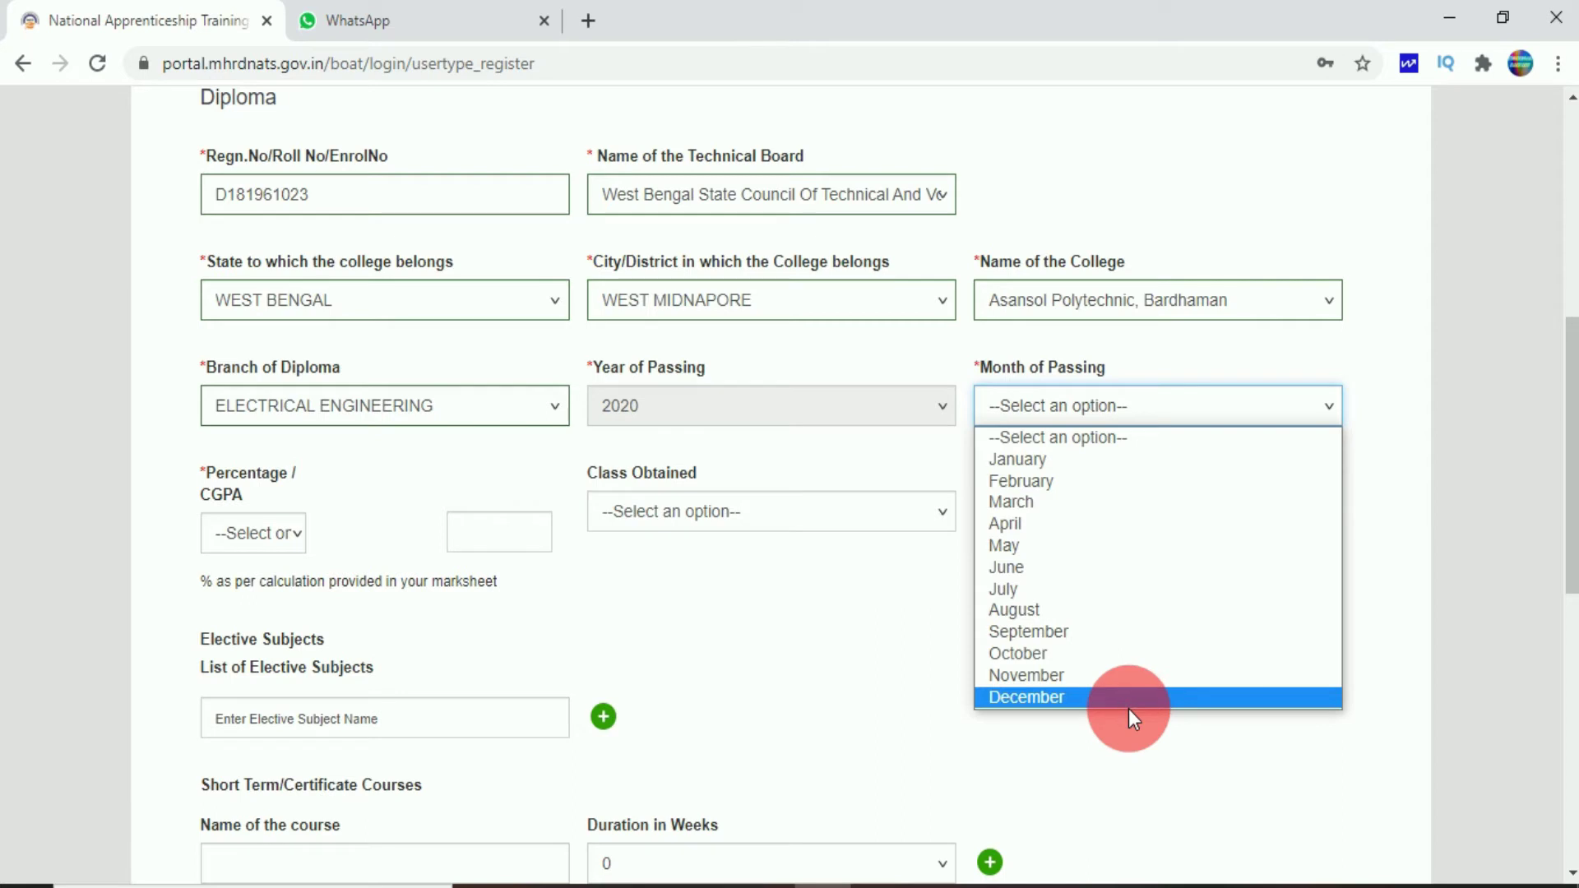
pyautogui.click(1137, 679)
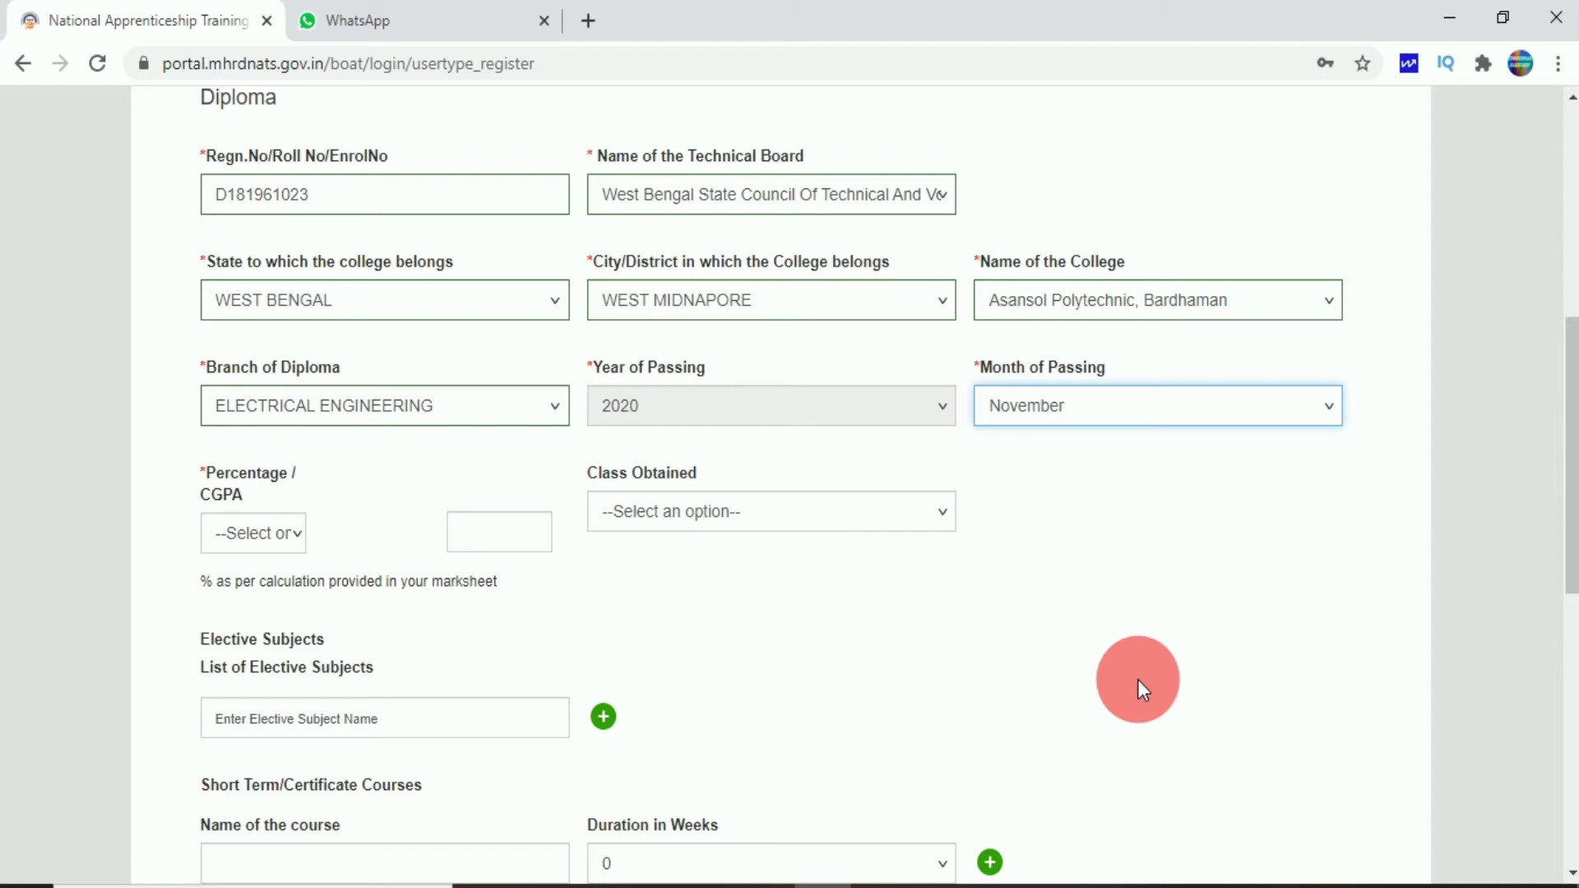
pyautogui.click(344, 518)
# Step: Choose Percentage, enter 70.3 as % of Marks, and set Class Obtained to First Class
pyautogui.click(253, 518)
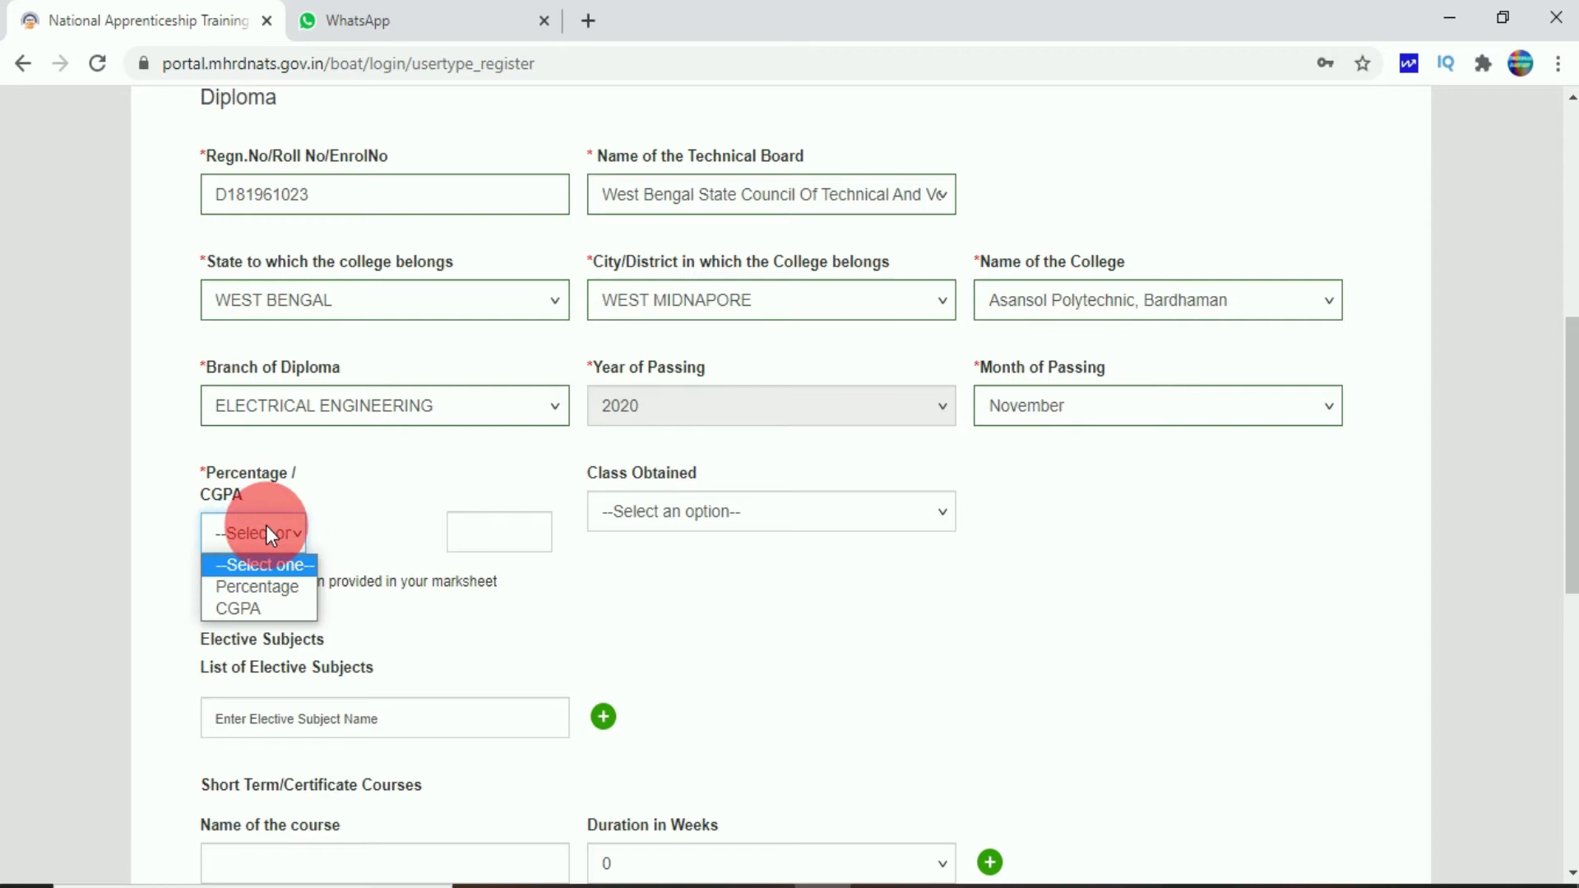
pyautogui.click(298, 588)
pyautogui.click(503, 539)
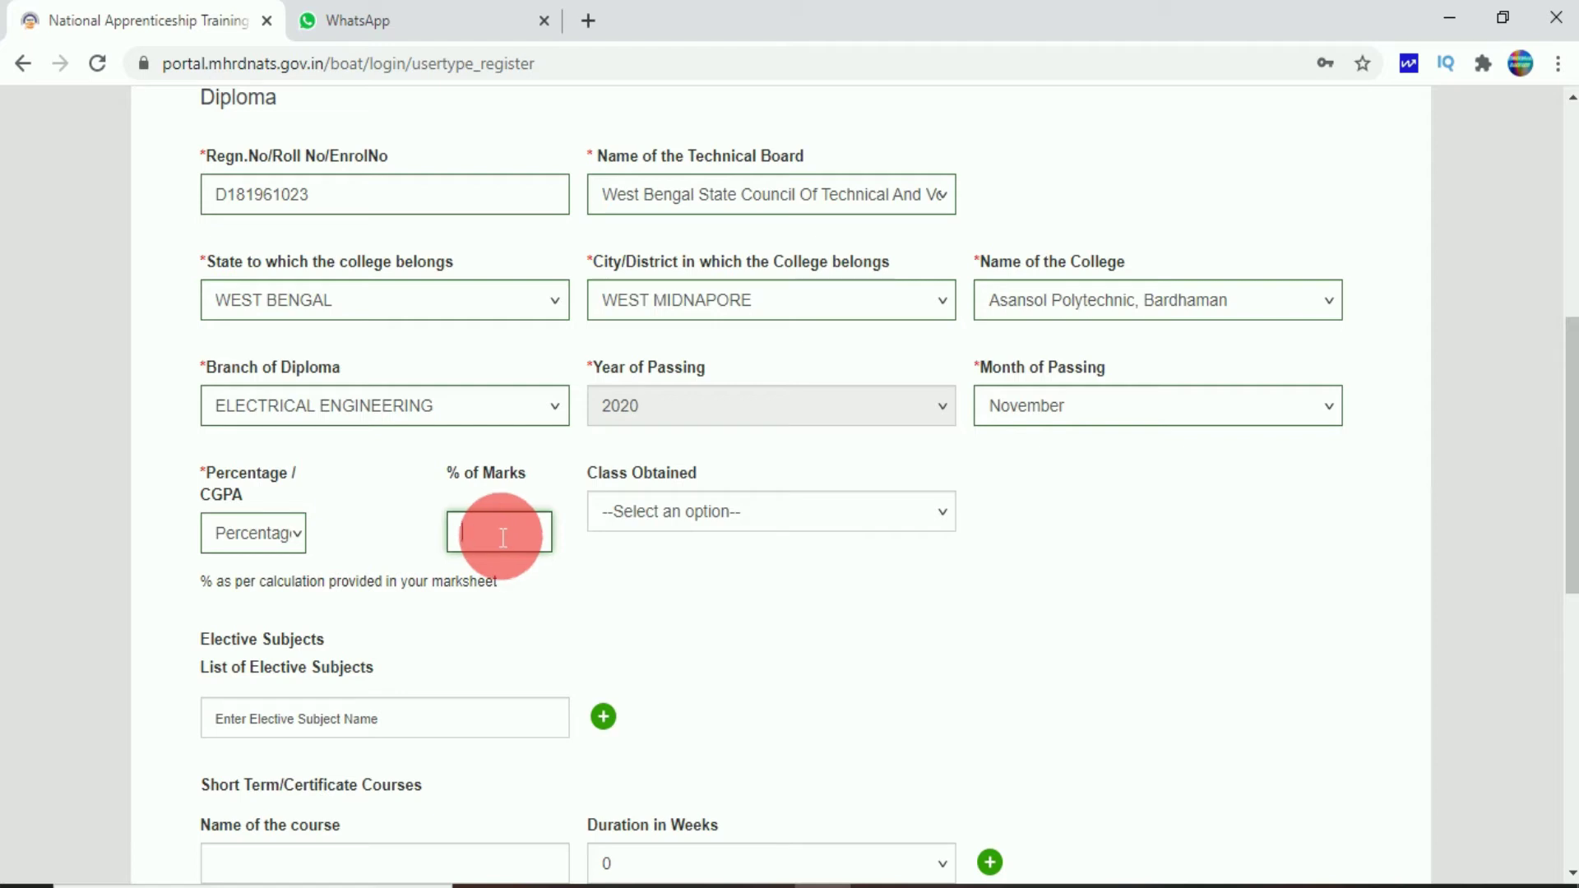
pyautogui.write('70.')
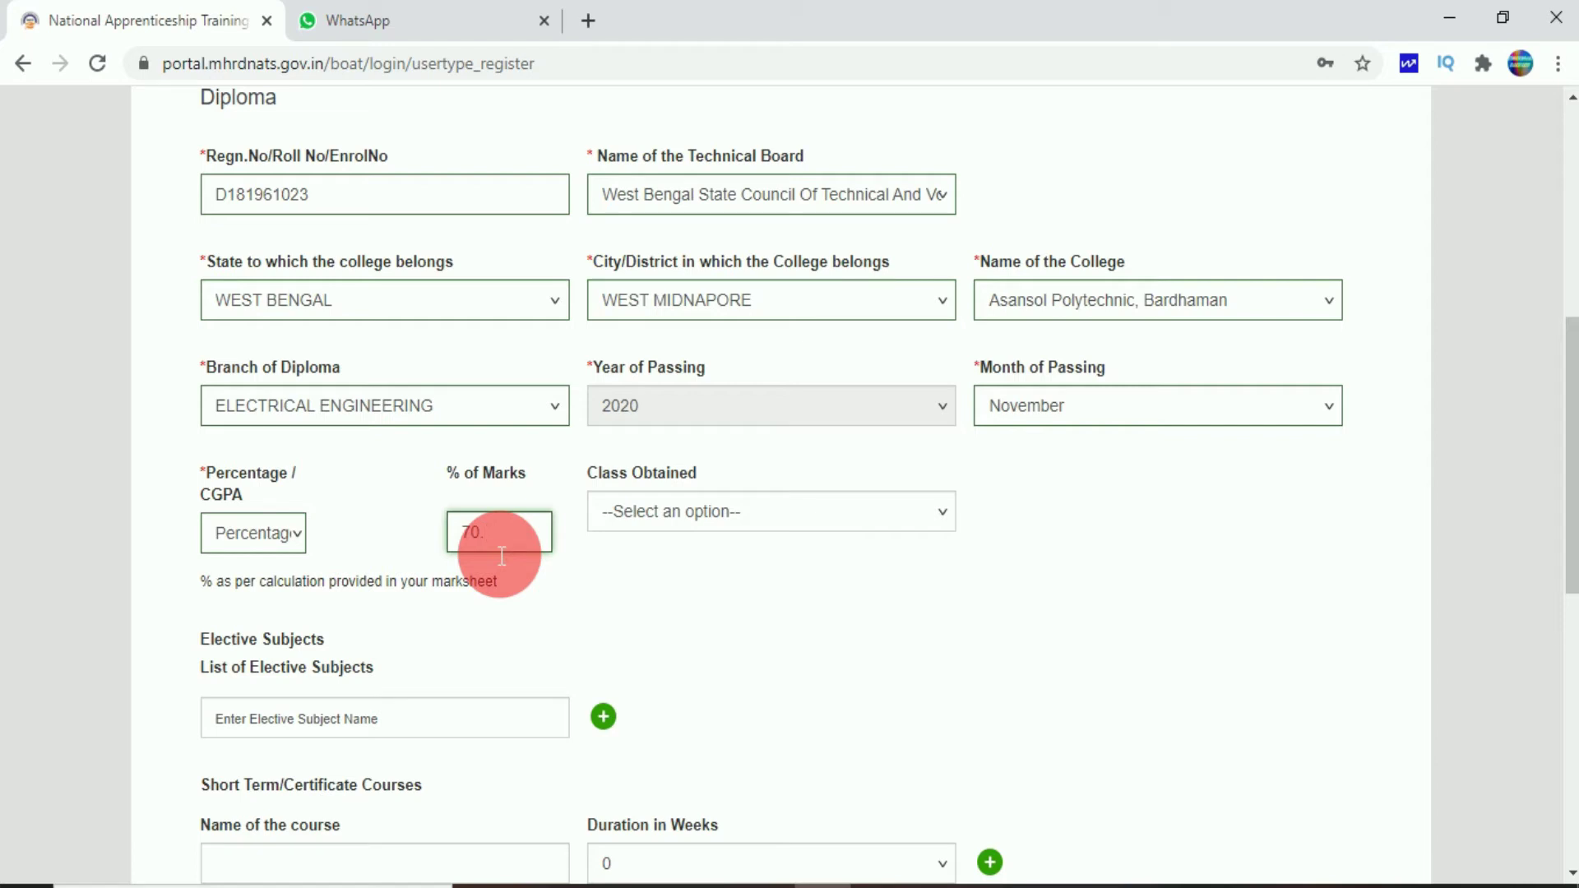
pyautogui.write('3')
pyautogui.click(654, 513)
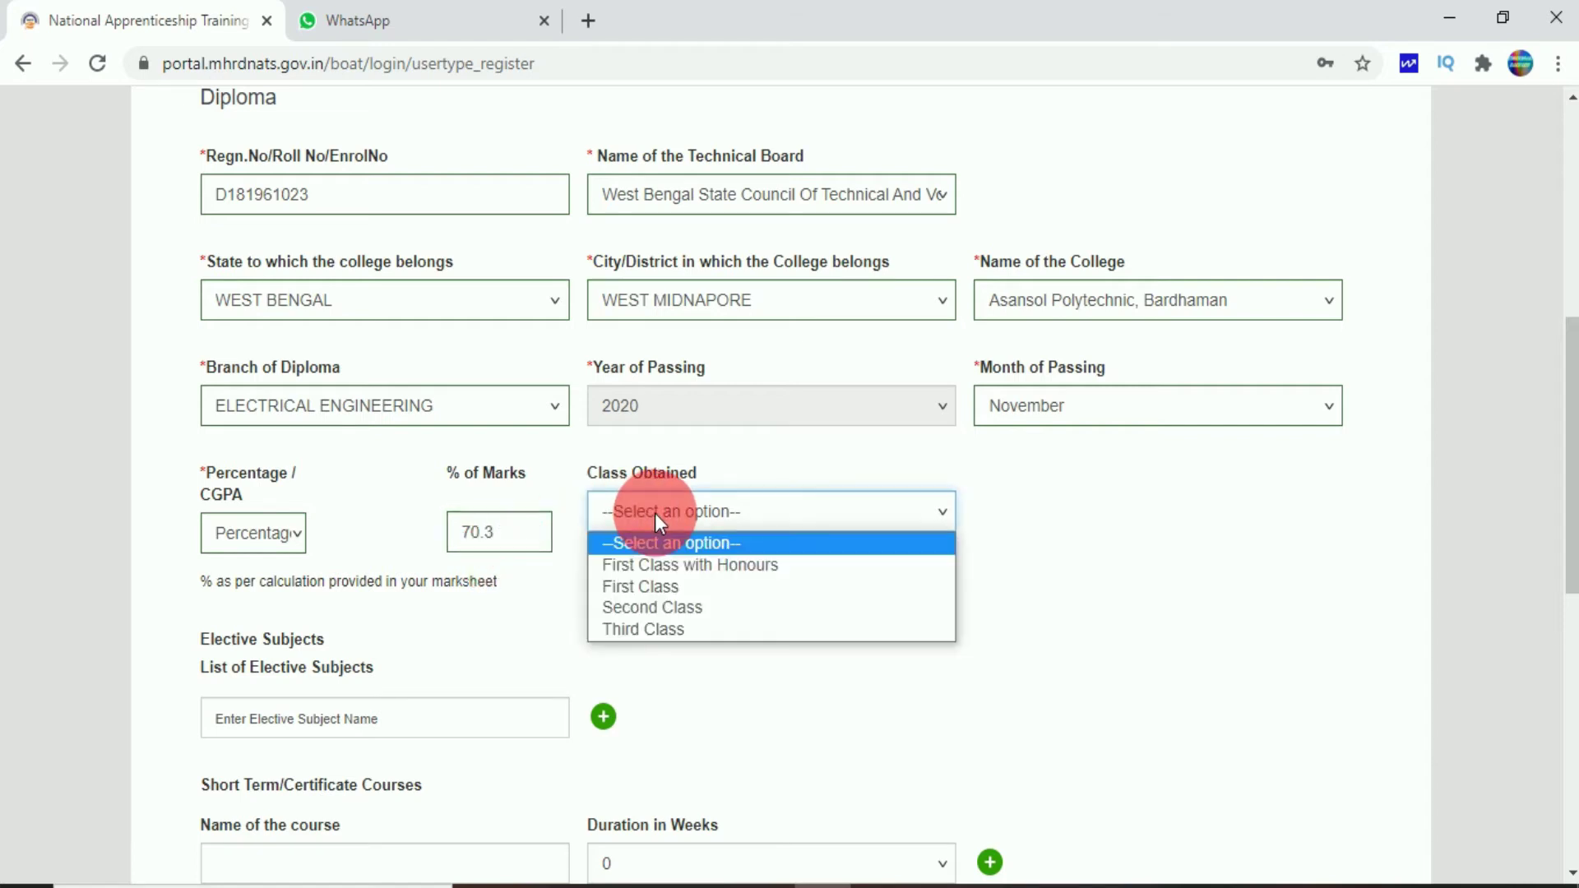
pyautogui.click(803, 588)
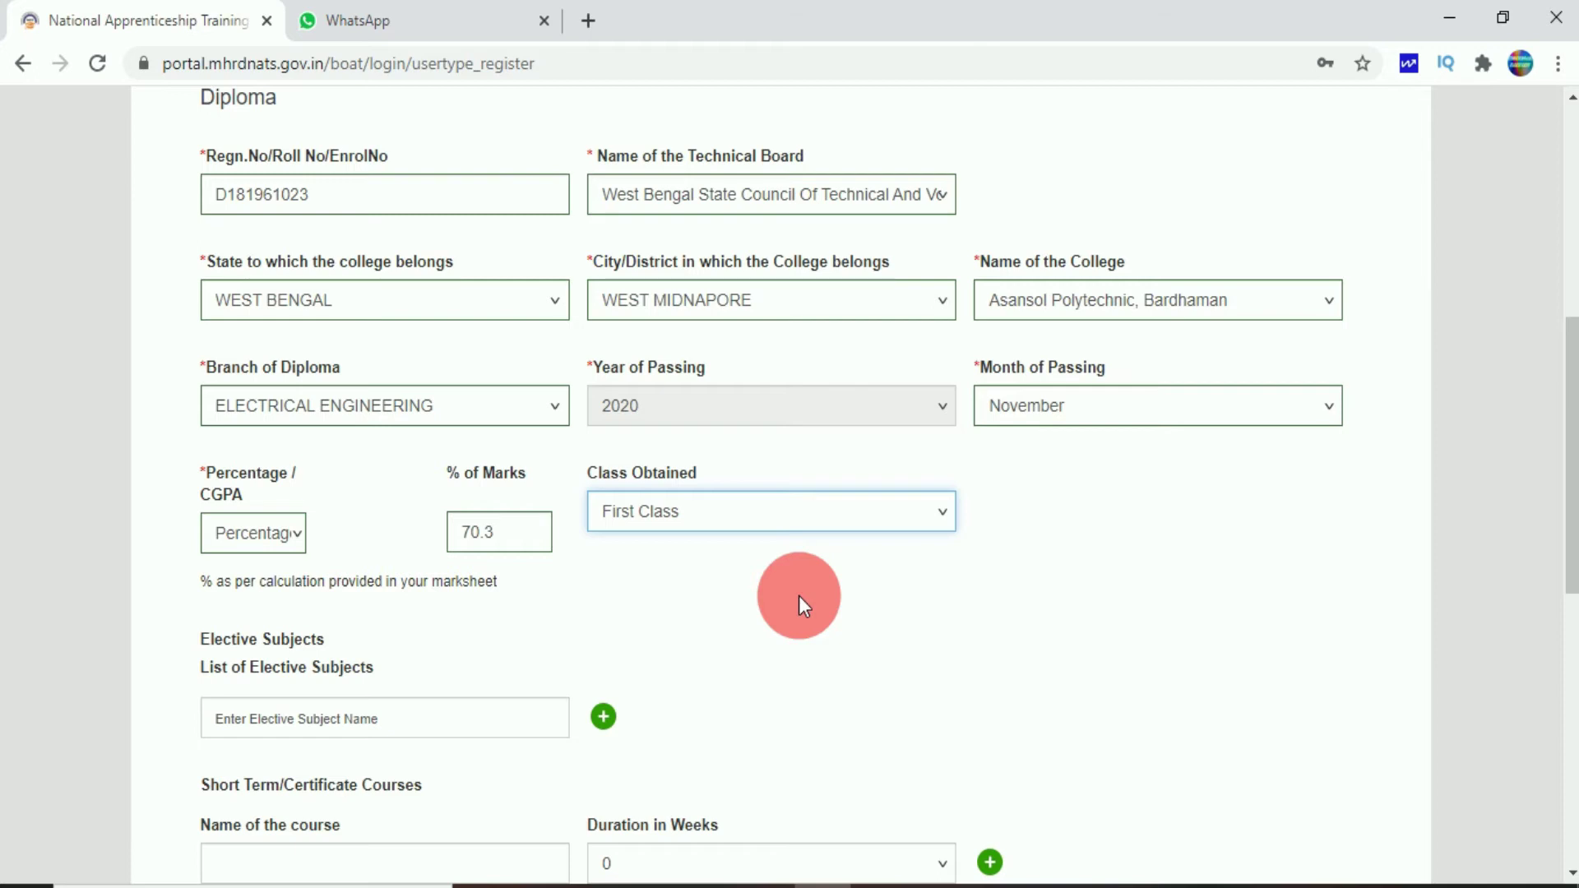
pyautogui.scroll(-3, 330, 482)
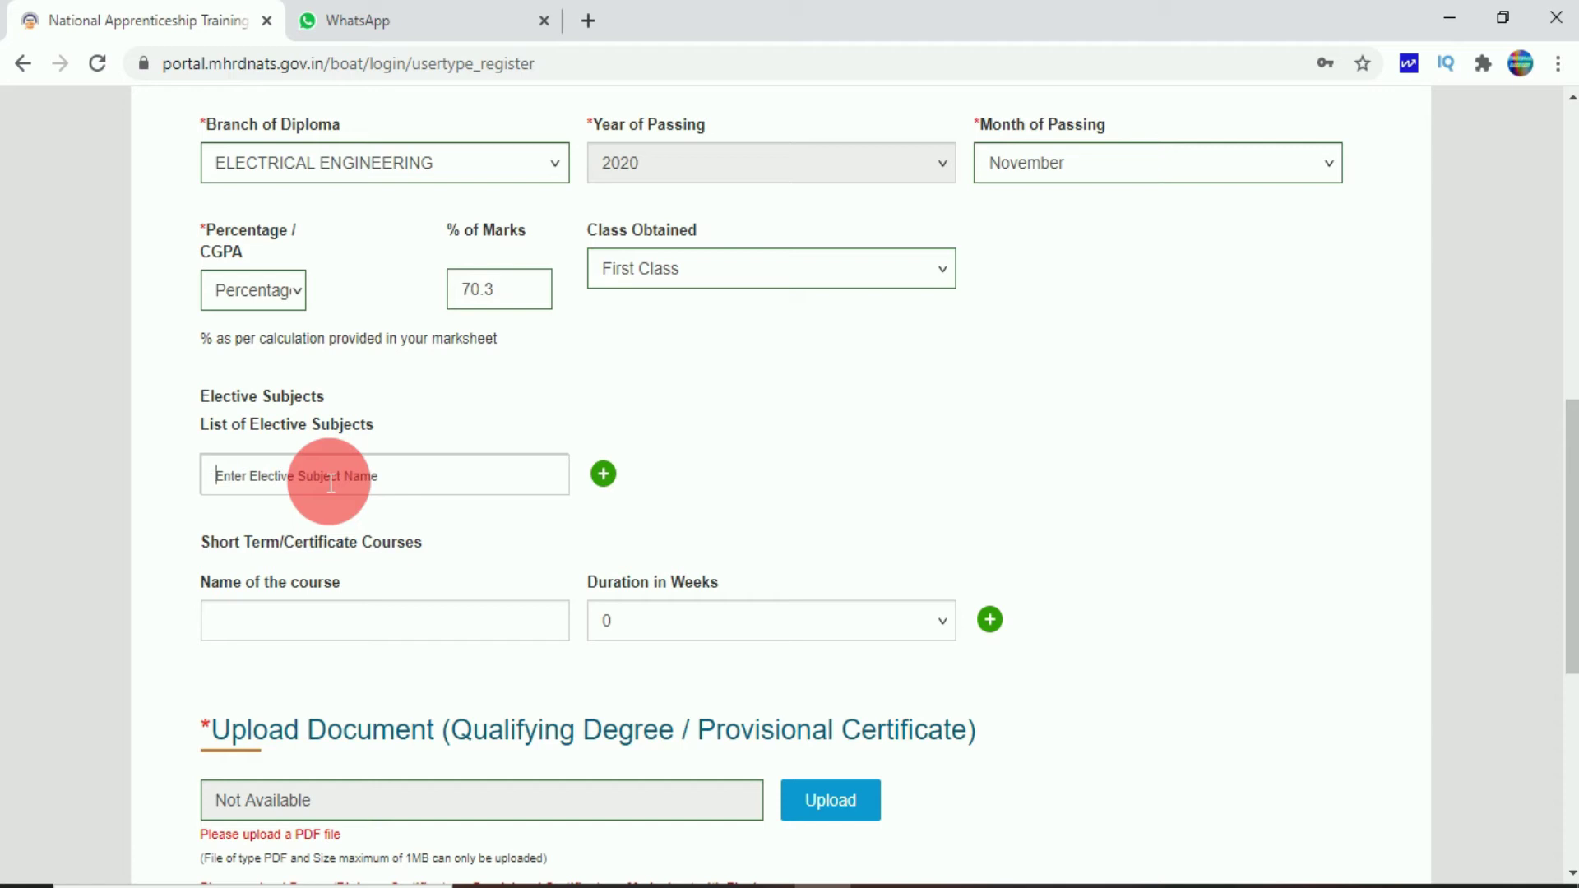
# Step: Enter 'COMPUTUER HARDWARE AND NETWORKING' in the Elective Subject Name field
pyautogui.click(330, 483)
pyautogui.write('COMPUTUER')
pyautogui.click(330, 625)
pyautogui.click(382, 479)
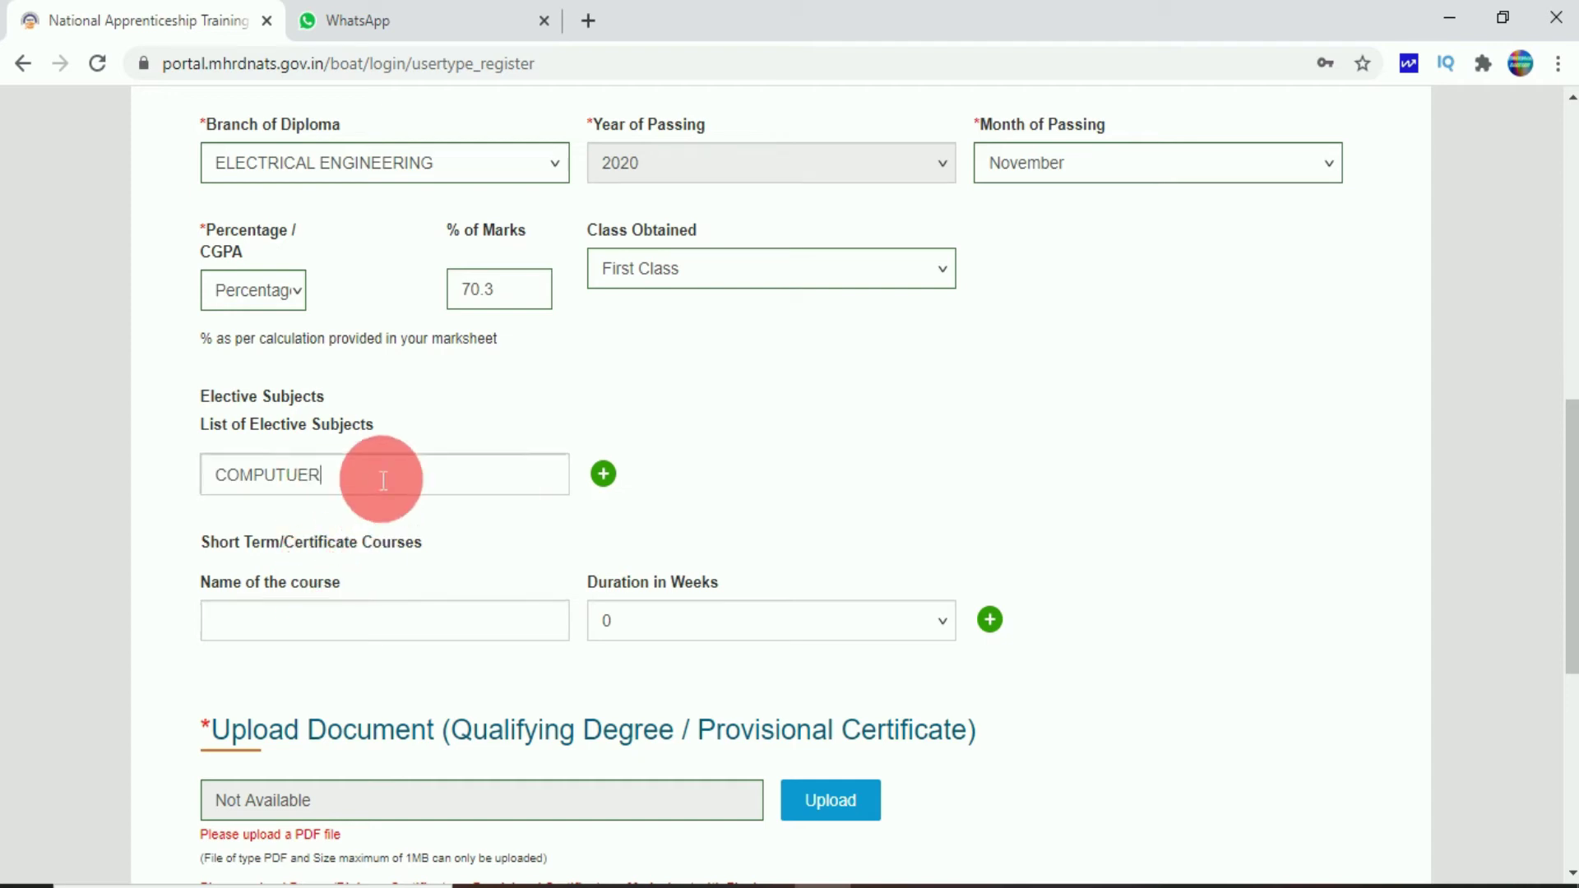
pyautogui.write('H')
pyautogui.write('ARDWARE AND NETWORK')
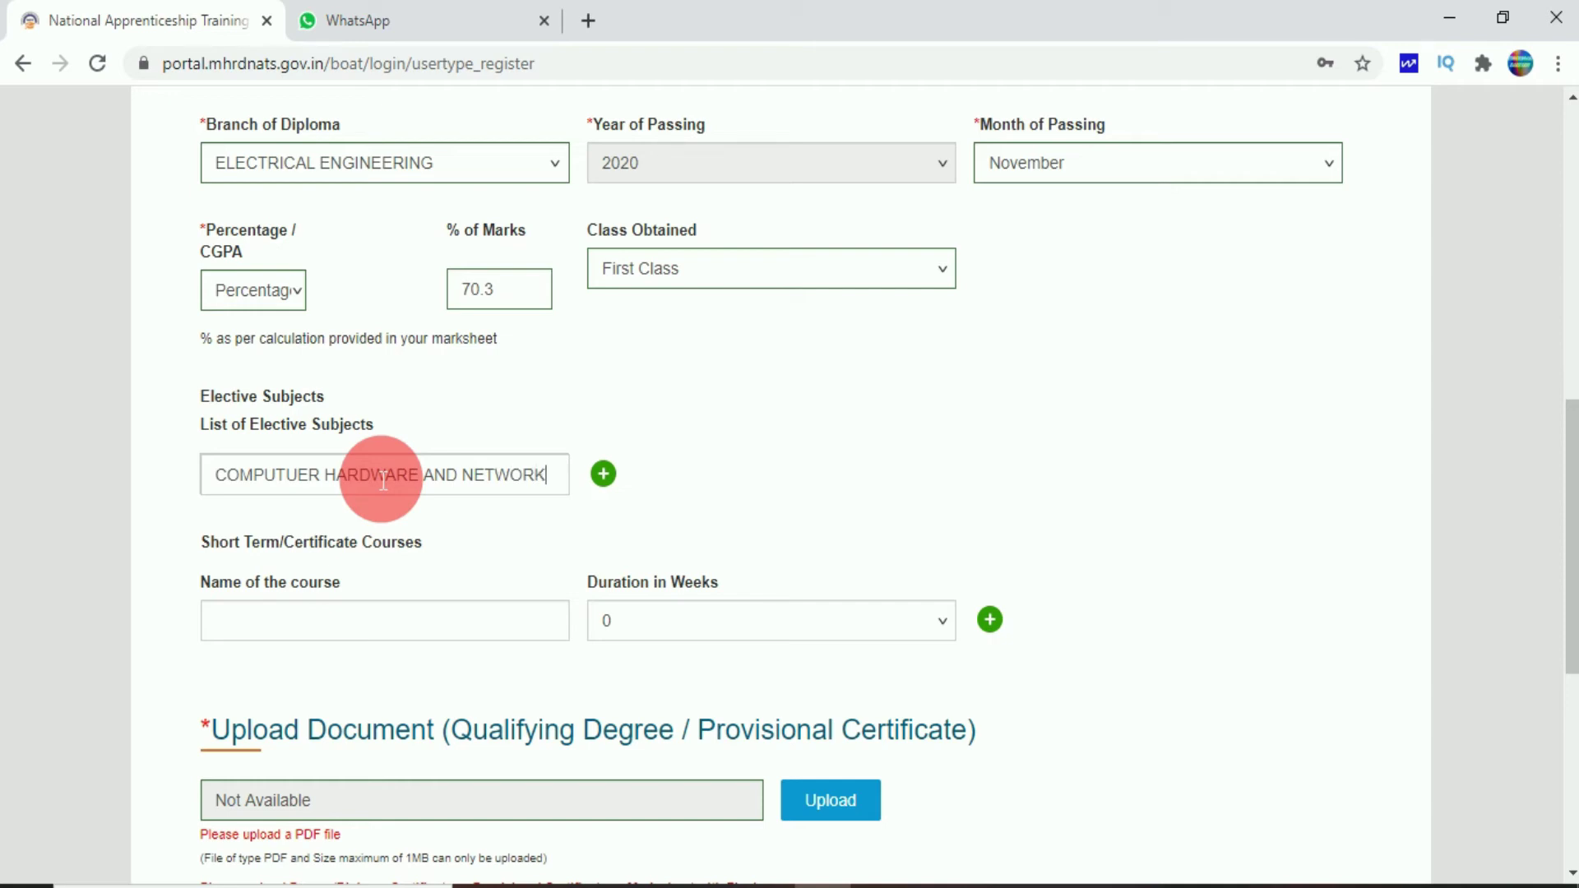
pyautogui.write('ING')
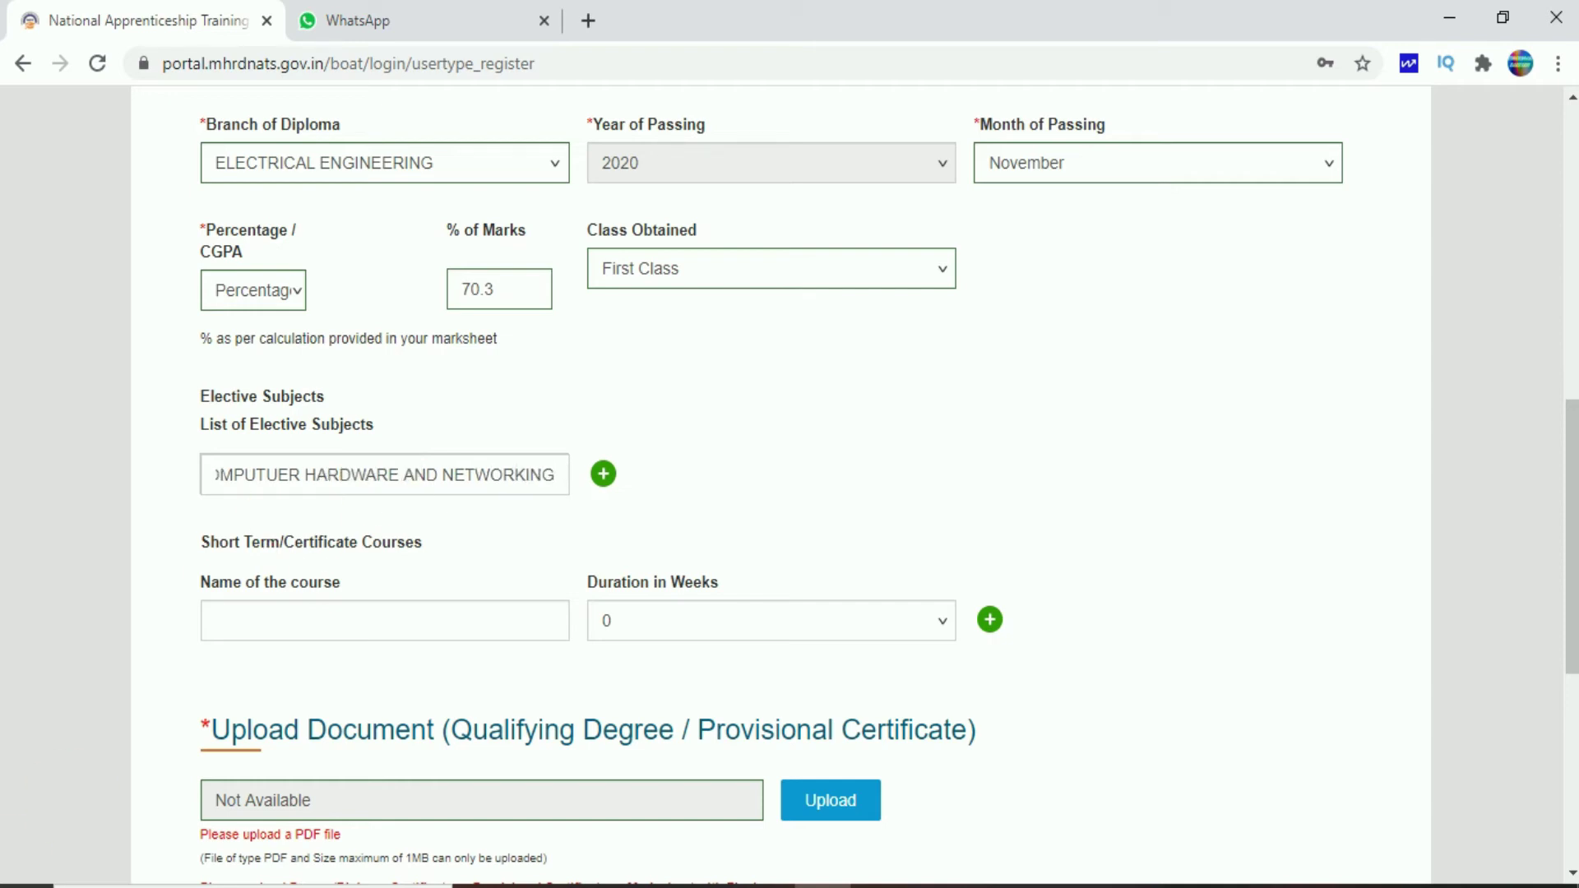
pyautogui.click(936, 491)
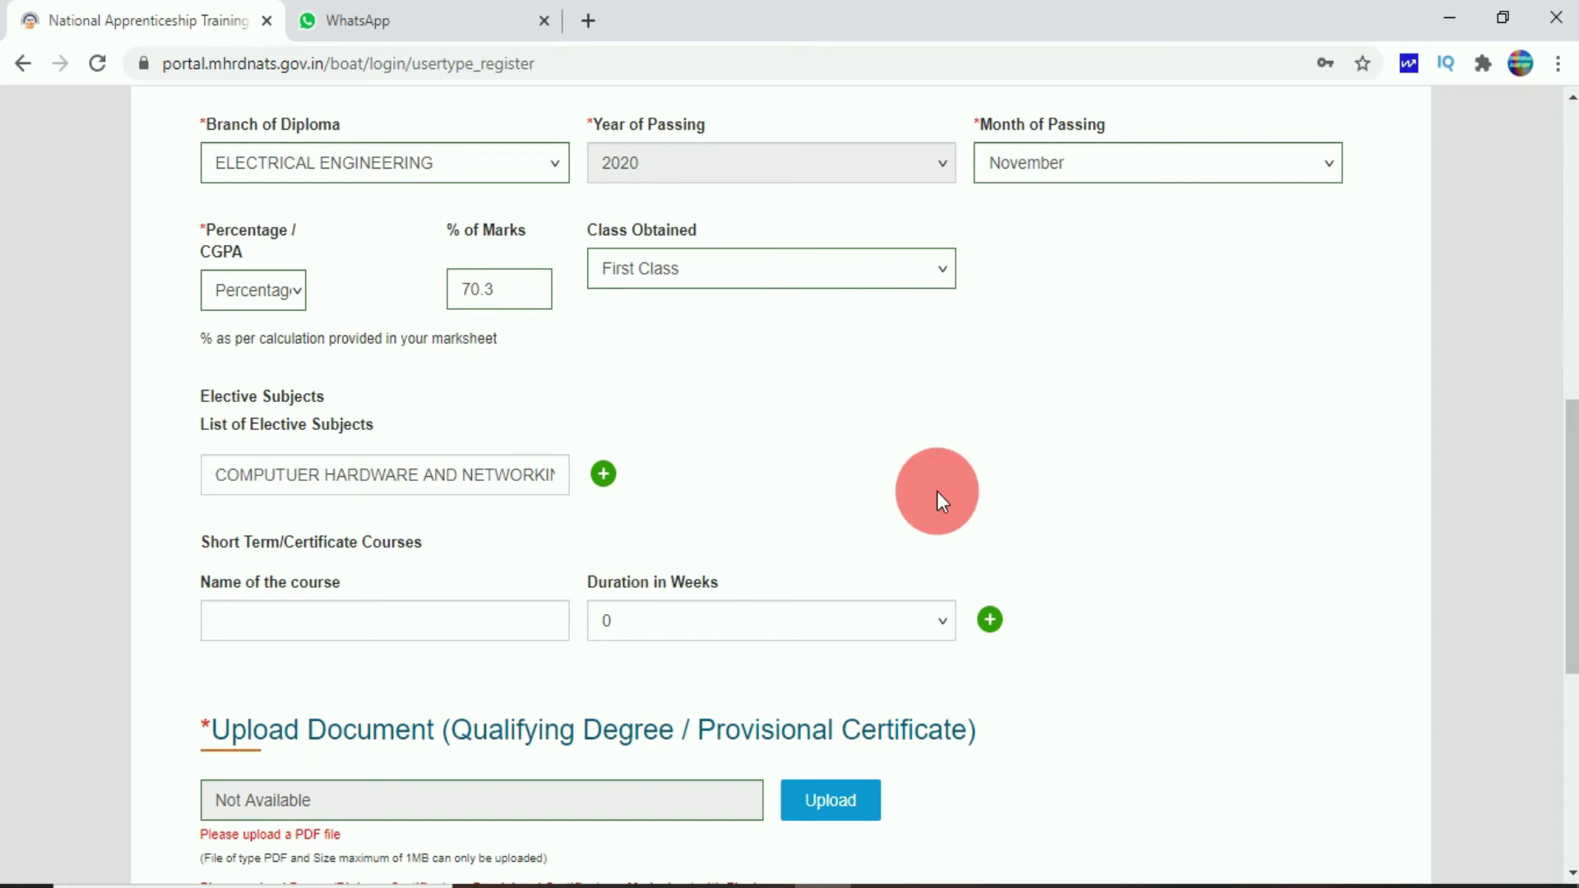
pyautogui.click(335, 625)
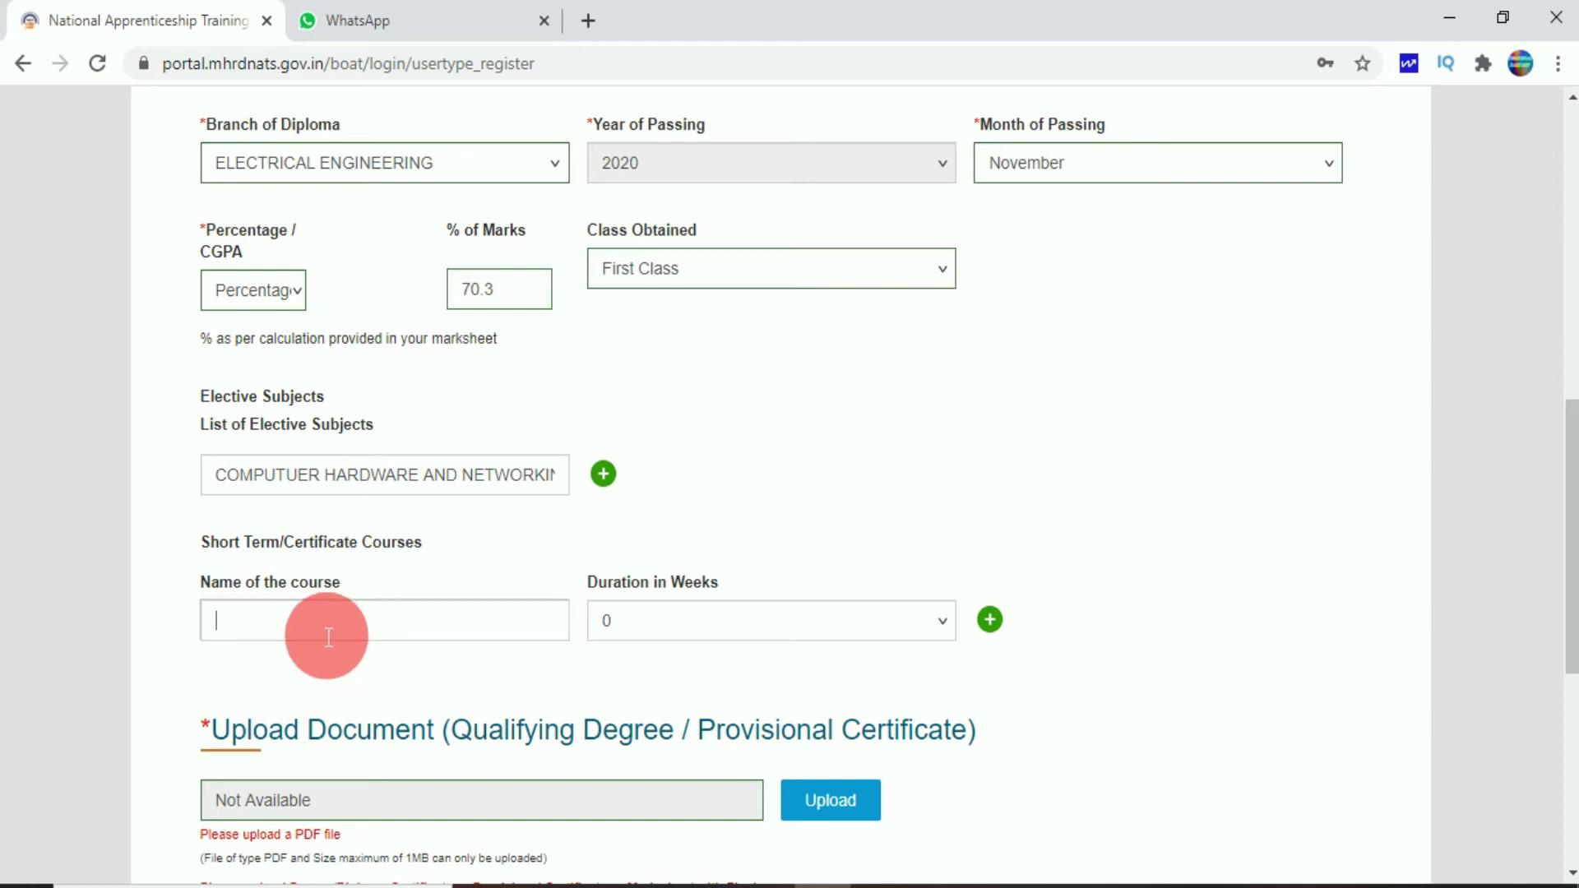
pyautogui.scroll(-3, 585, 644)
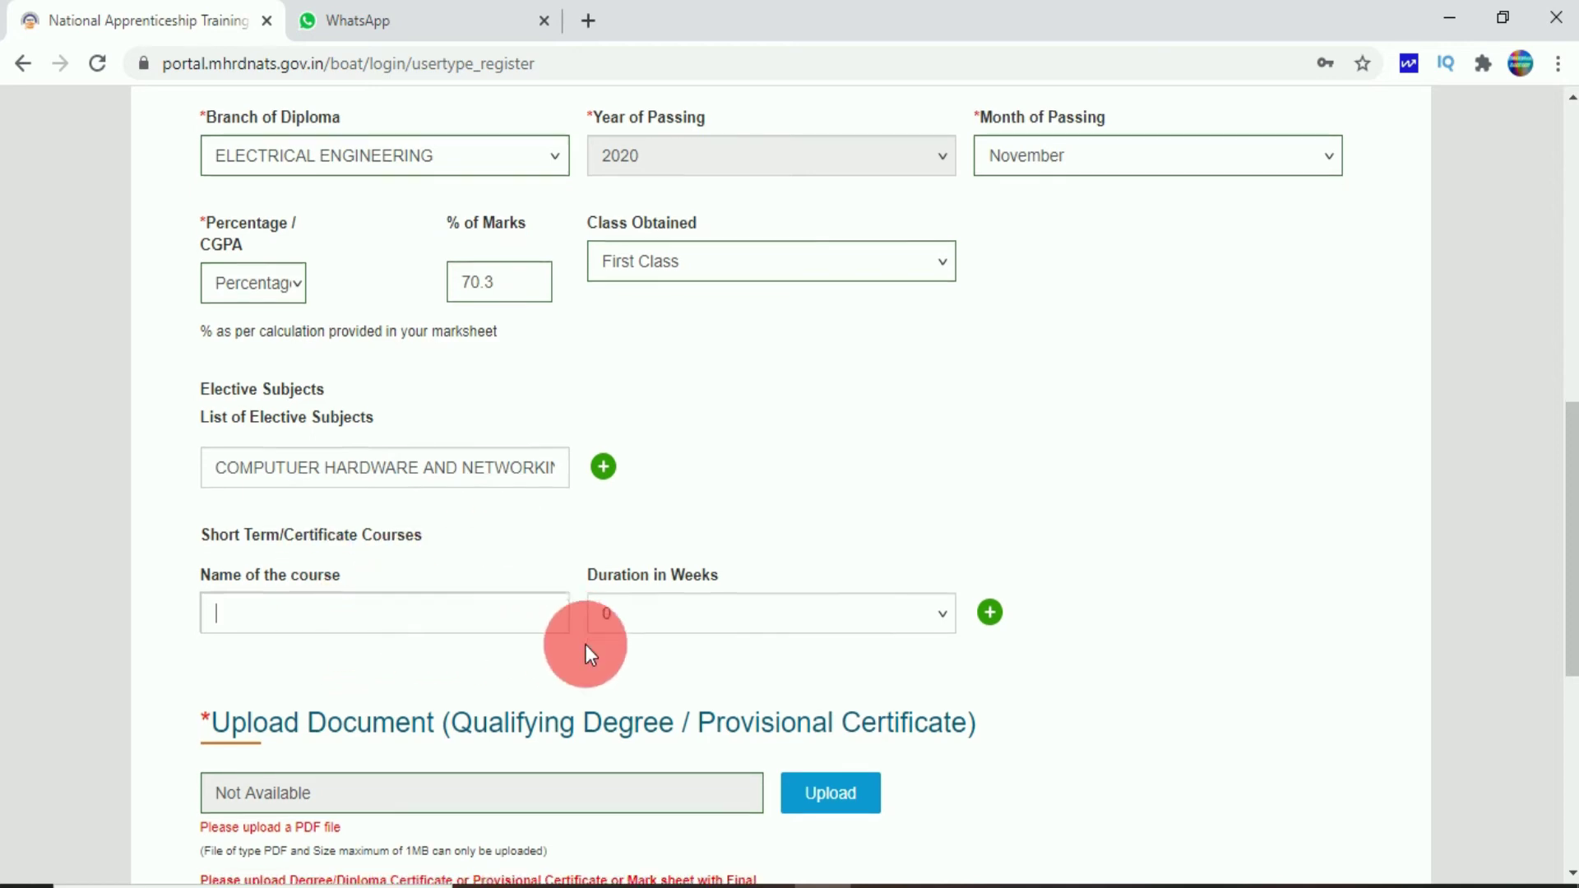
# Step: Start uploading the qualifying degree document but cancel without choosing a file
pyautogui.click(381, 556)
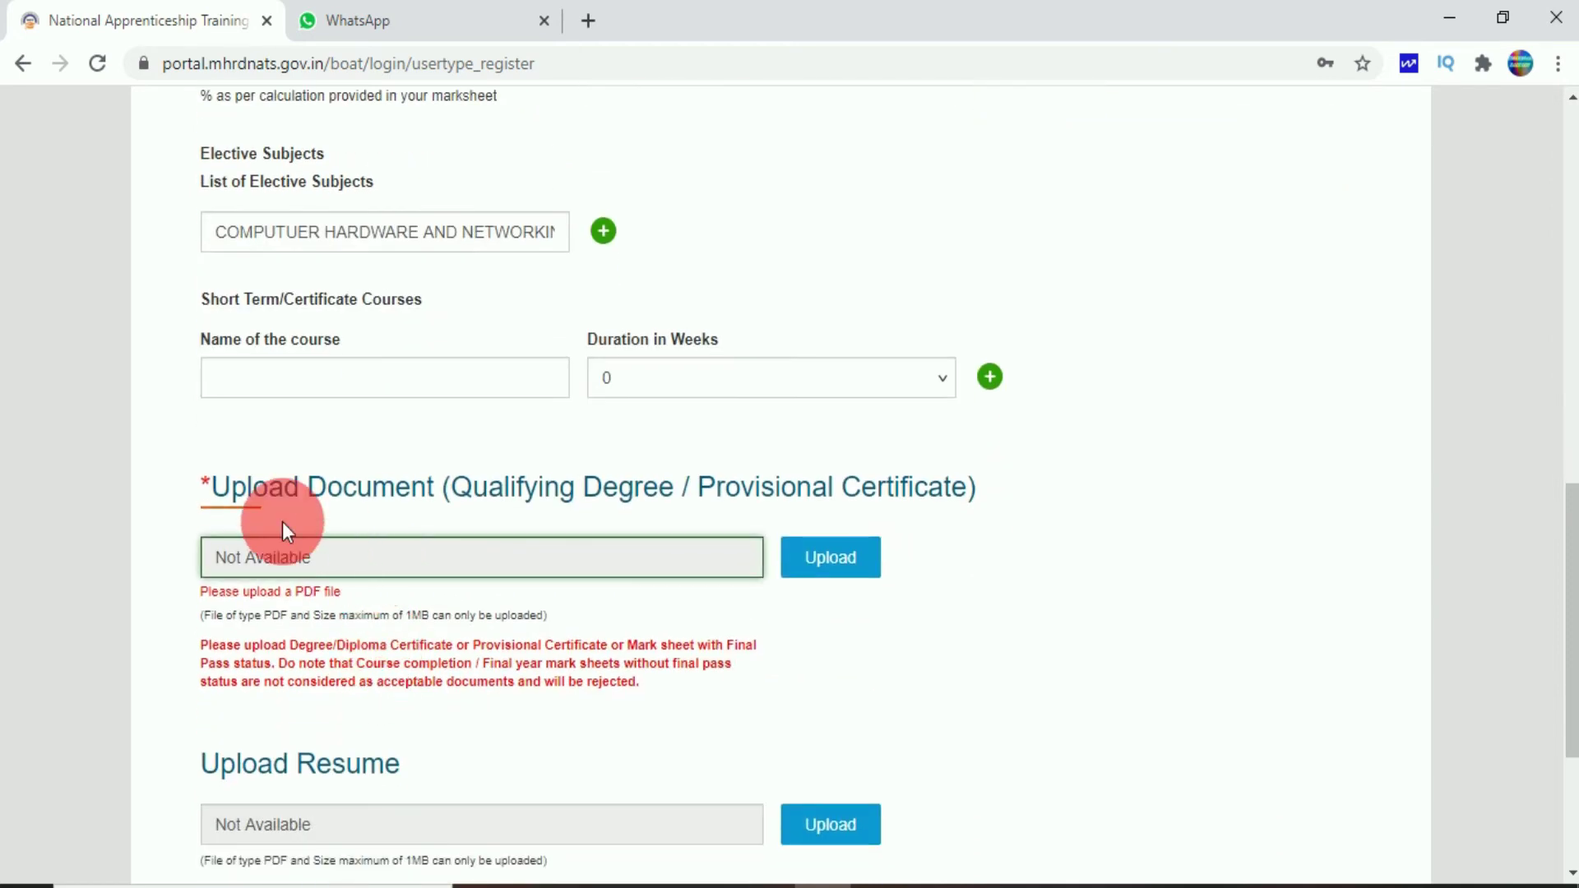
pyautogui.click(835, 563)
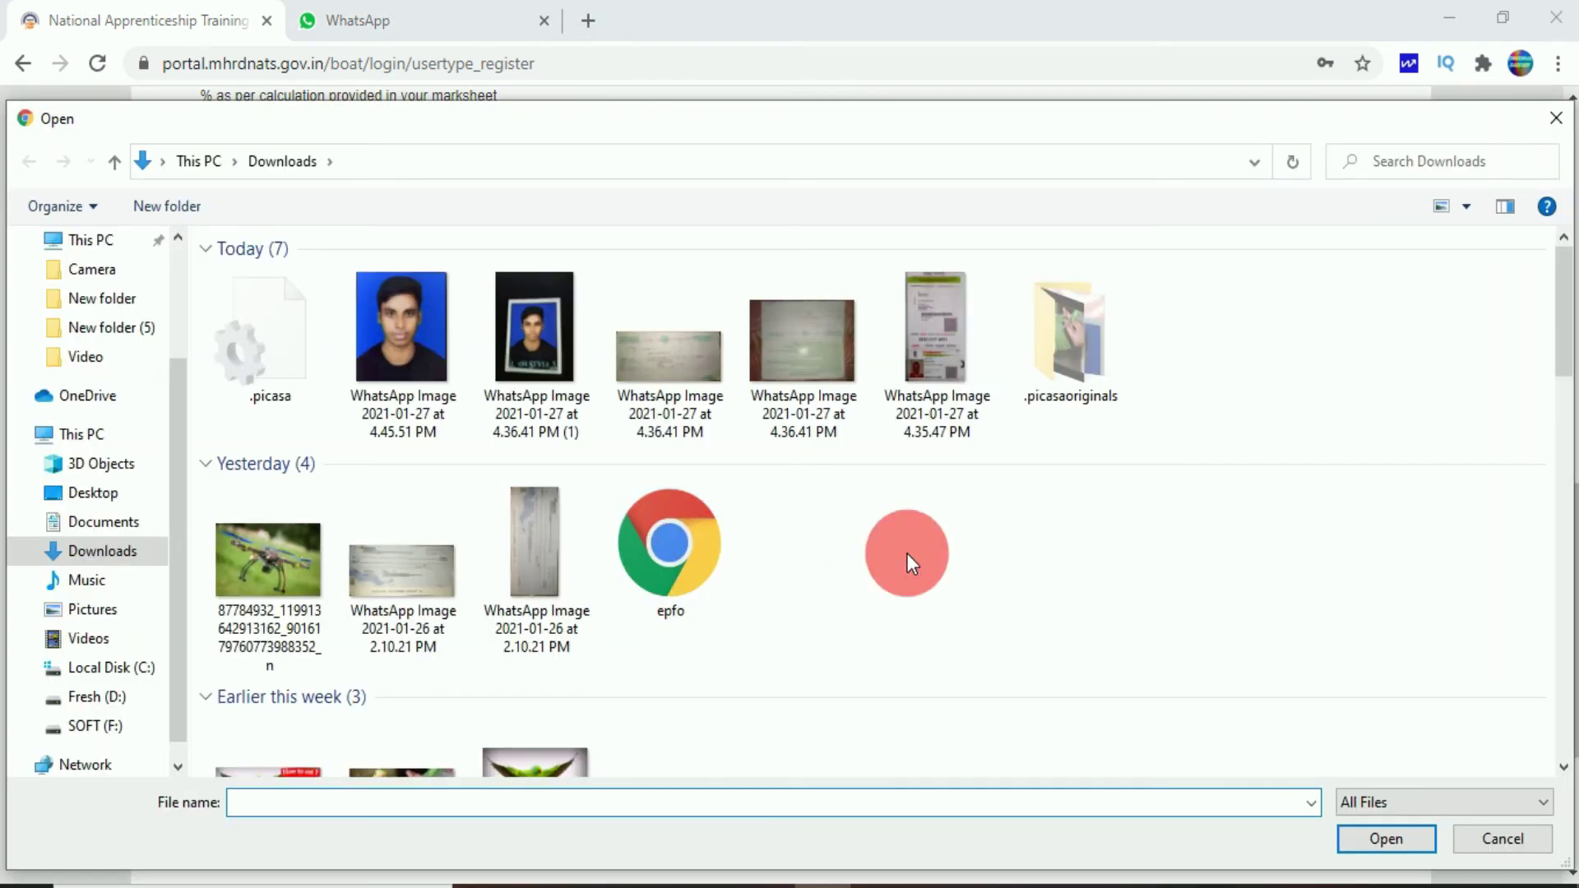
pyautogui.click(1504, 841)
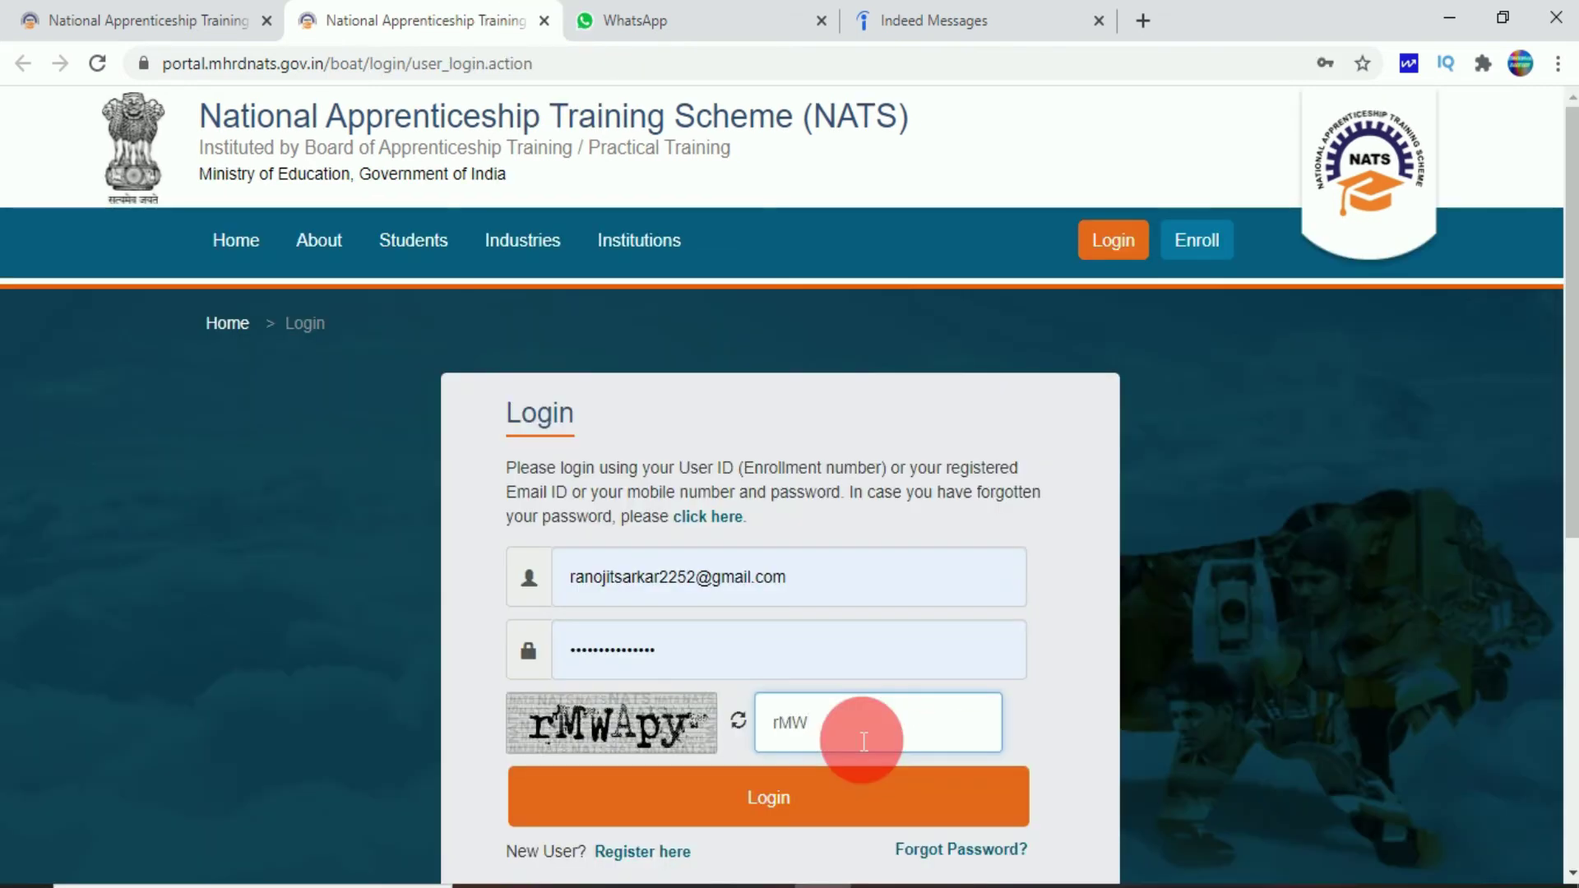
# Step: Log back in with the captcha, then save the educational details in the first tab's profile form
pyautogui.write('Apy')
pyautogui.click(910, 789)
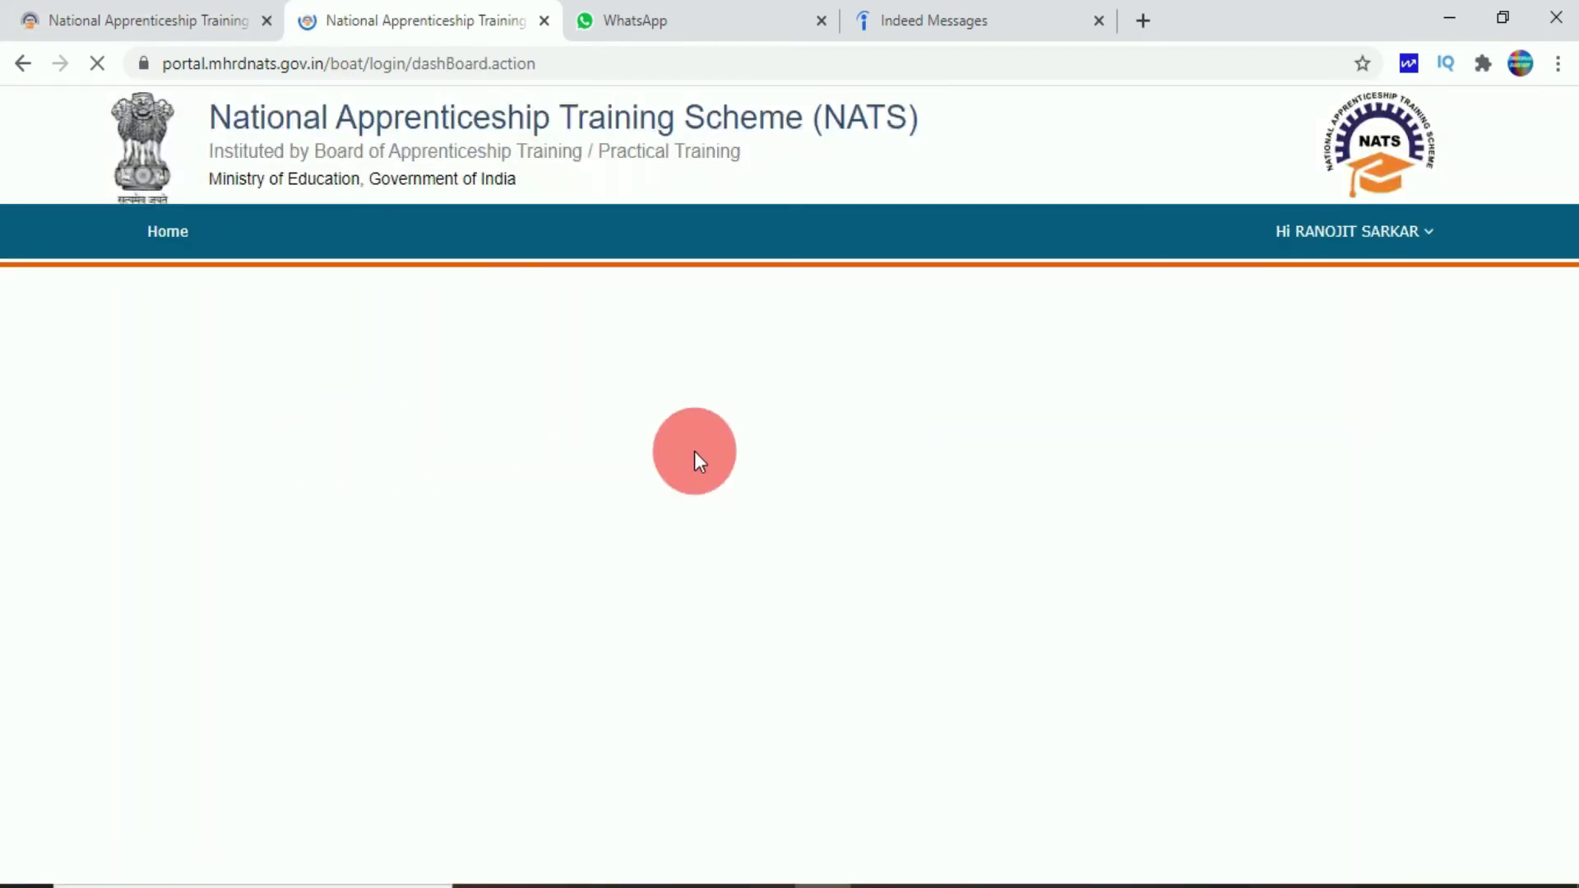
pyautogui.click(219, 20)
pyautogui.scroll(8, 504, 546)
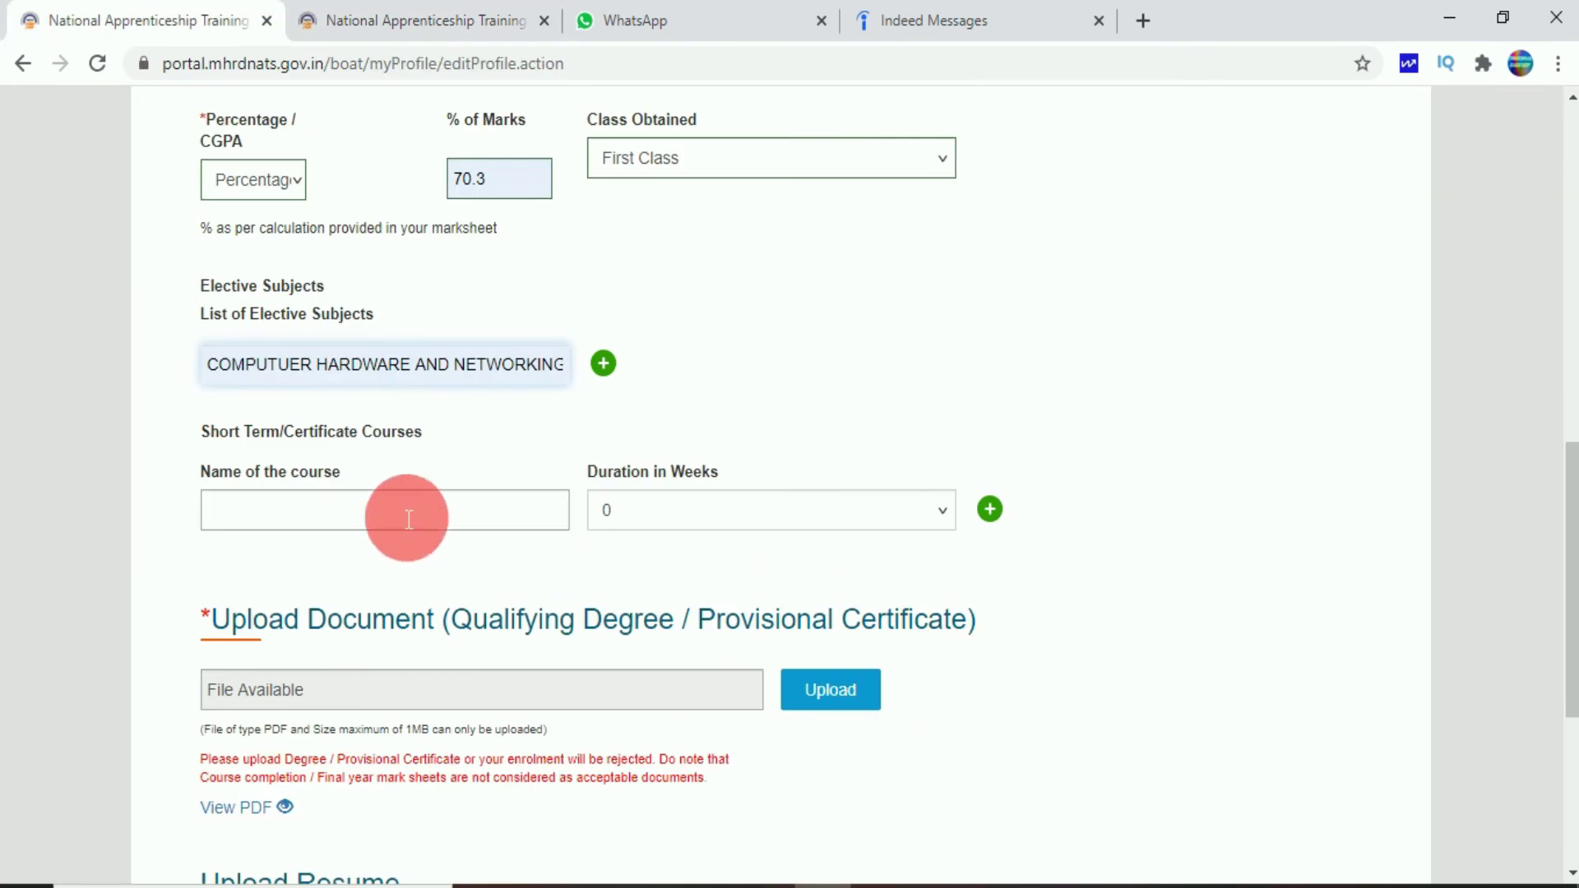
pyautogui.scroll(-2, 400, 527)
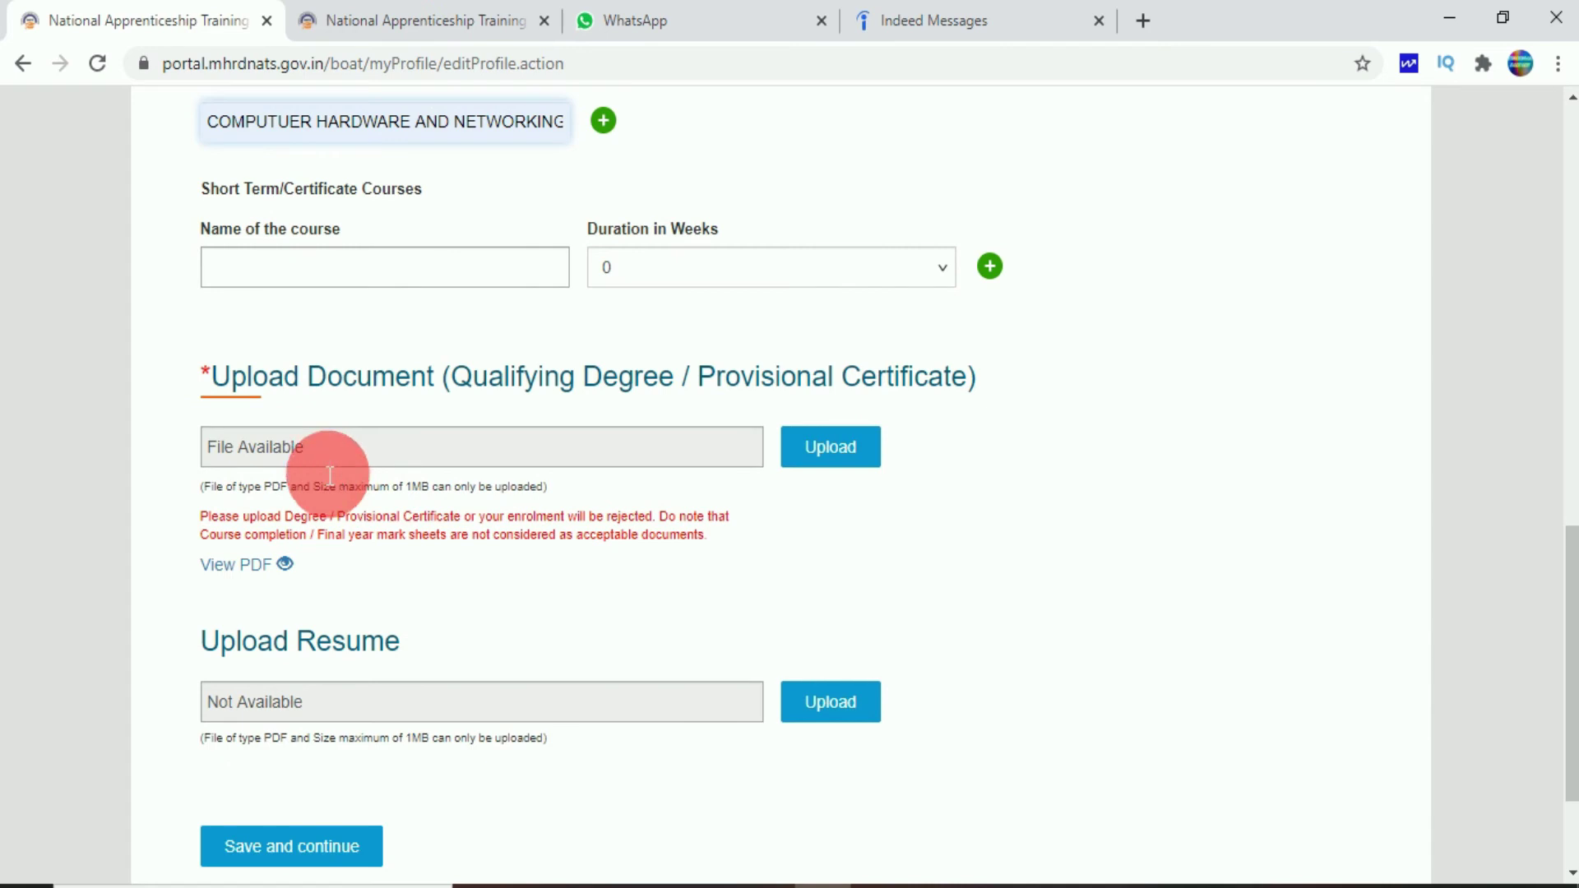
pyautogui.scroll(-3, 337, 502)
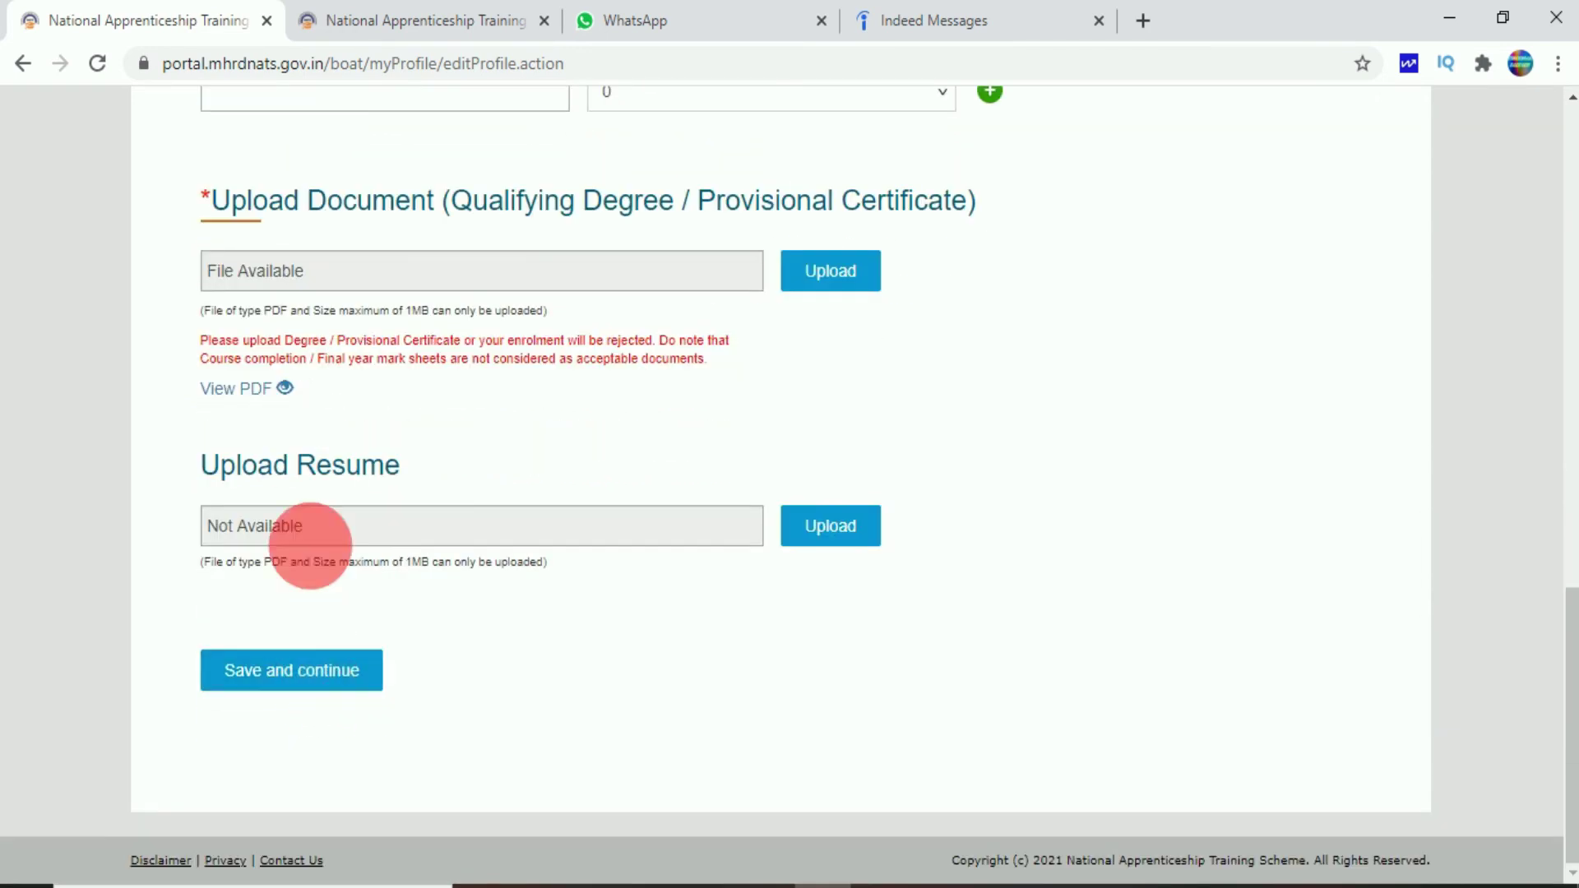
pyautogui.click(326, 670)
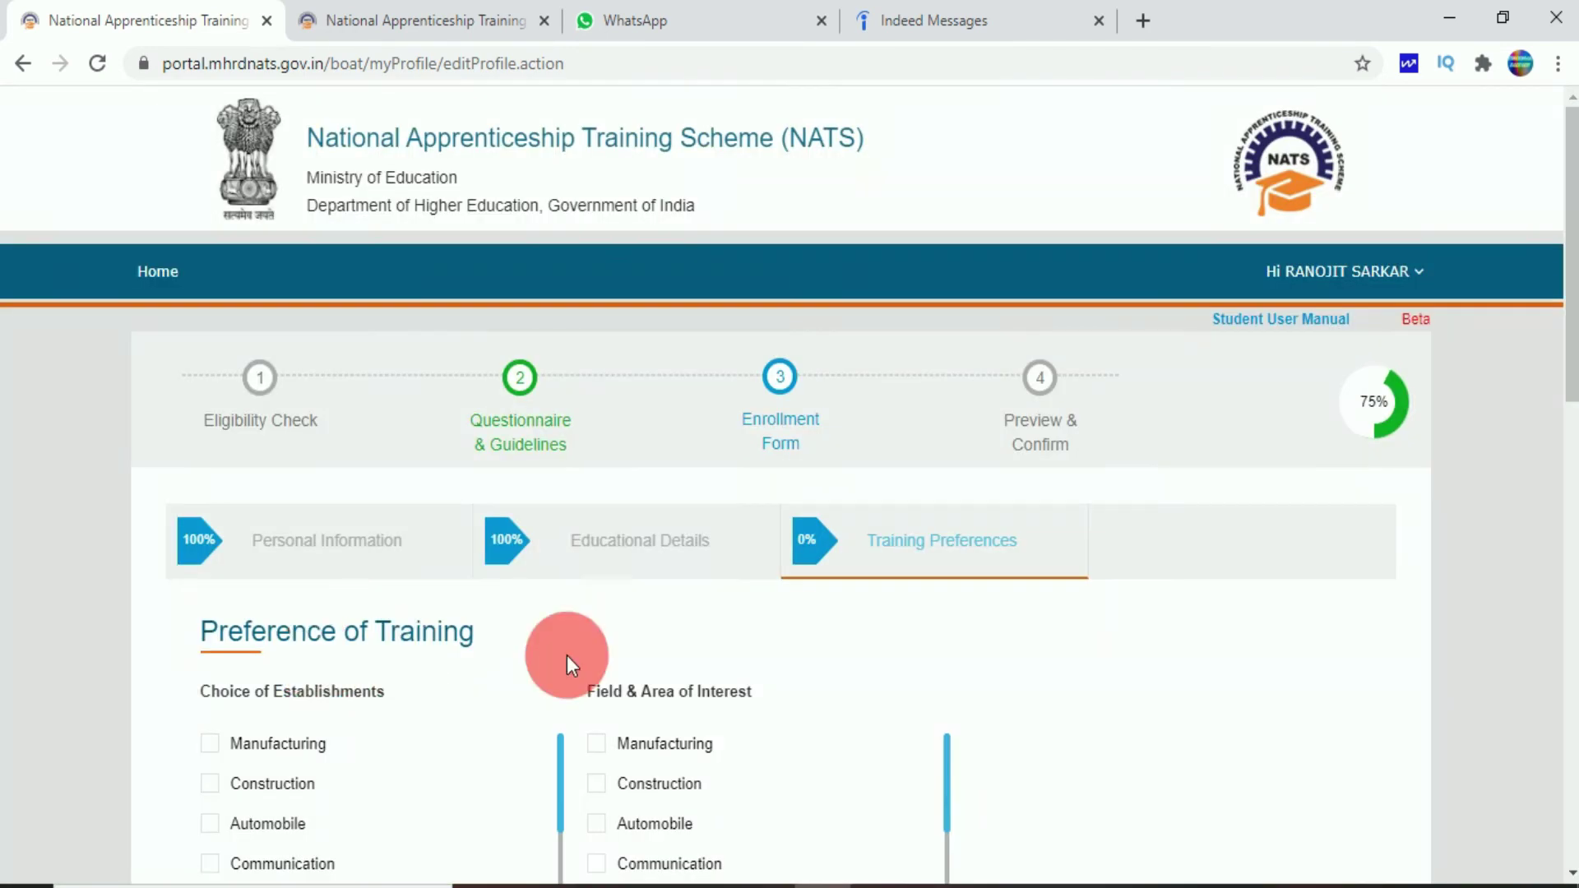
# Step: Tick Manufacturing, Construction and Automobile as both preferred establishments and fields of interest
pyautogui.scroll(-3, 831, 549)
pyautogui.scroll(-3, 831, 550)
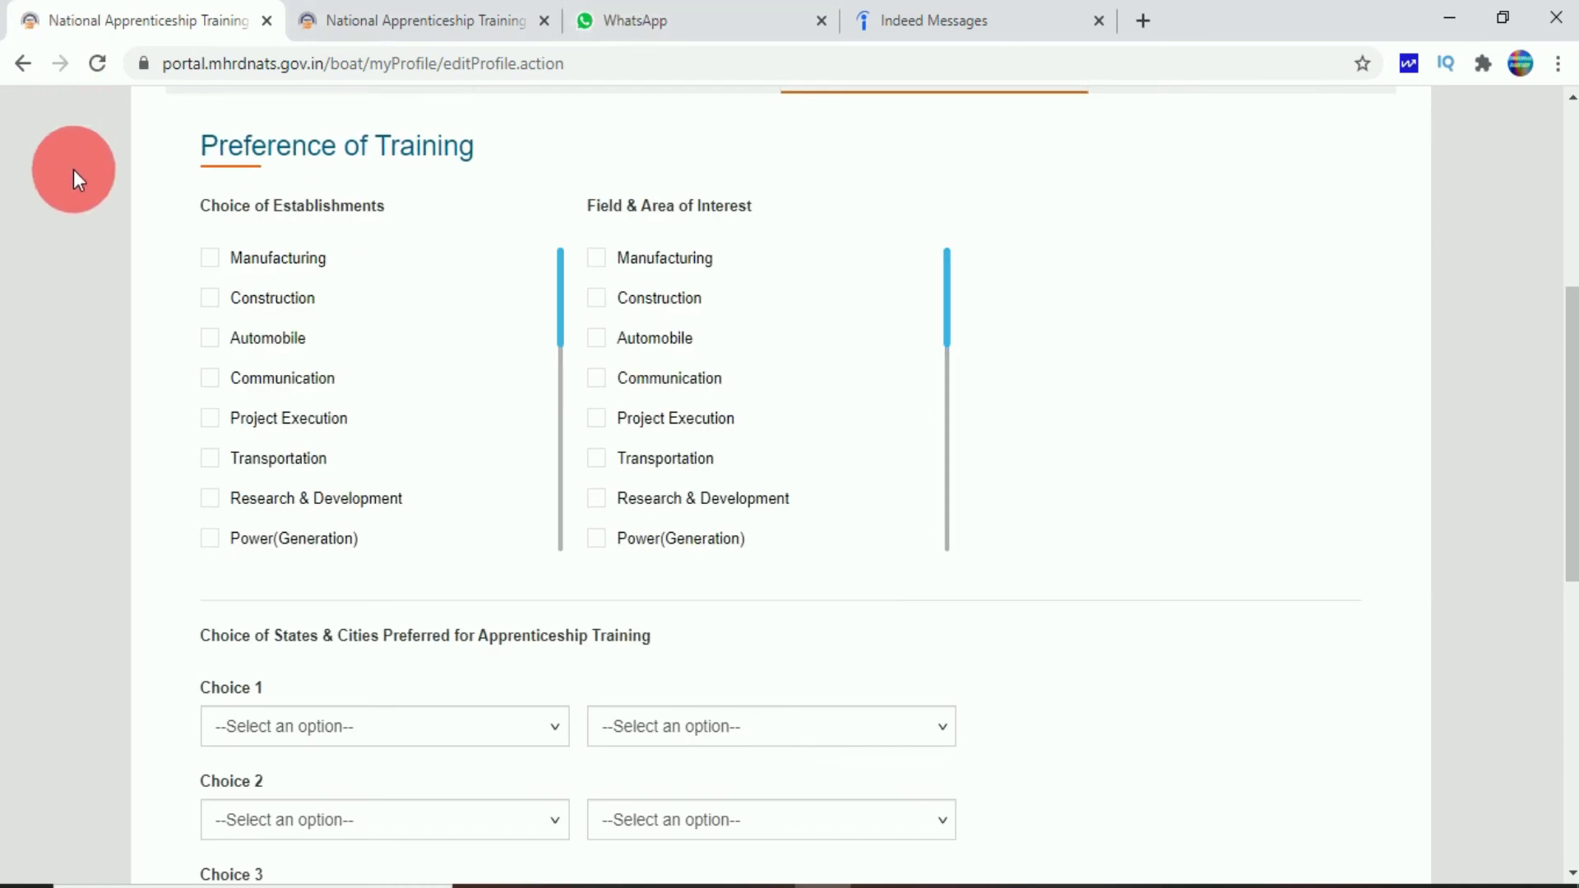
pyautogui.click(258, 258)
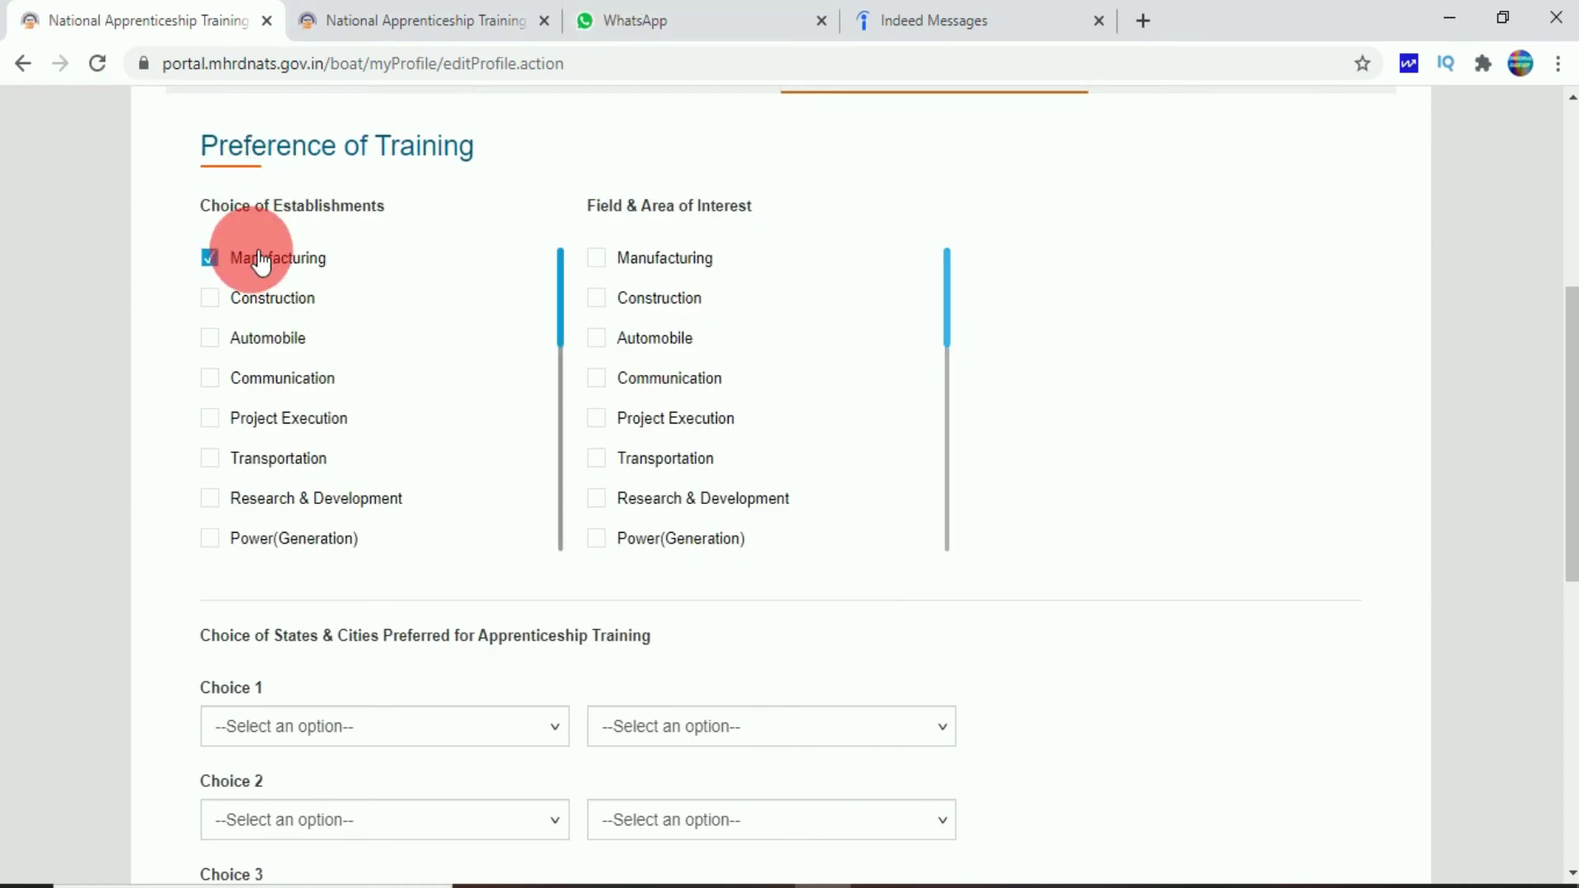
pyautogui.click(646, 259)
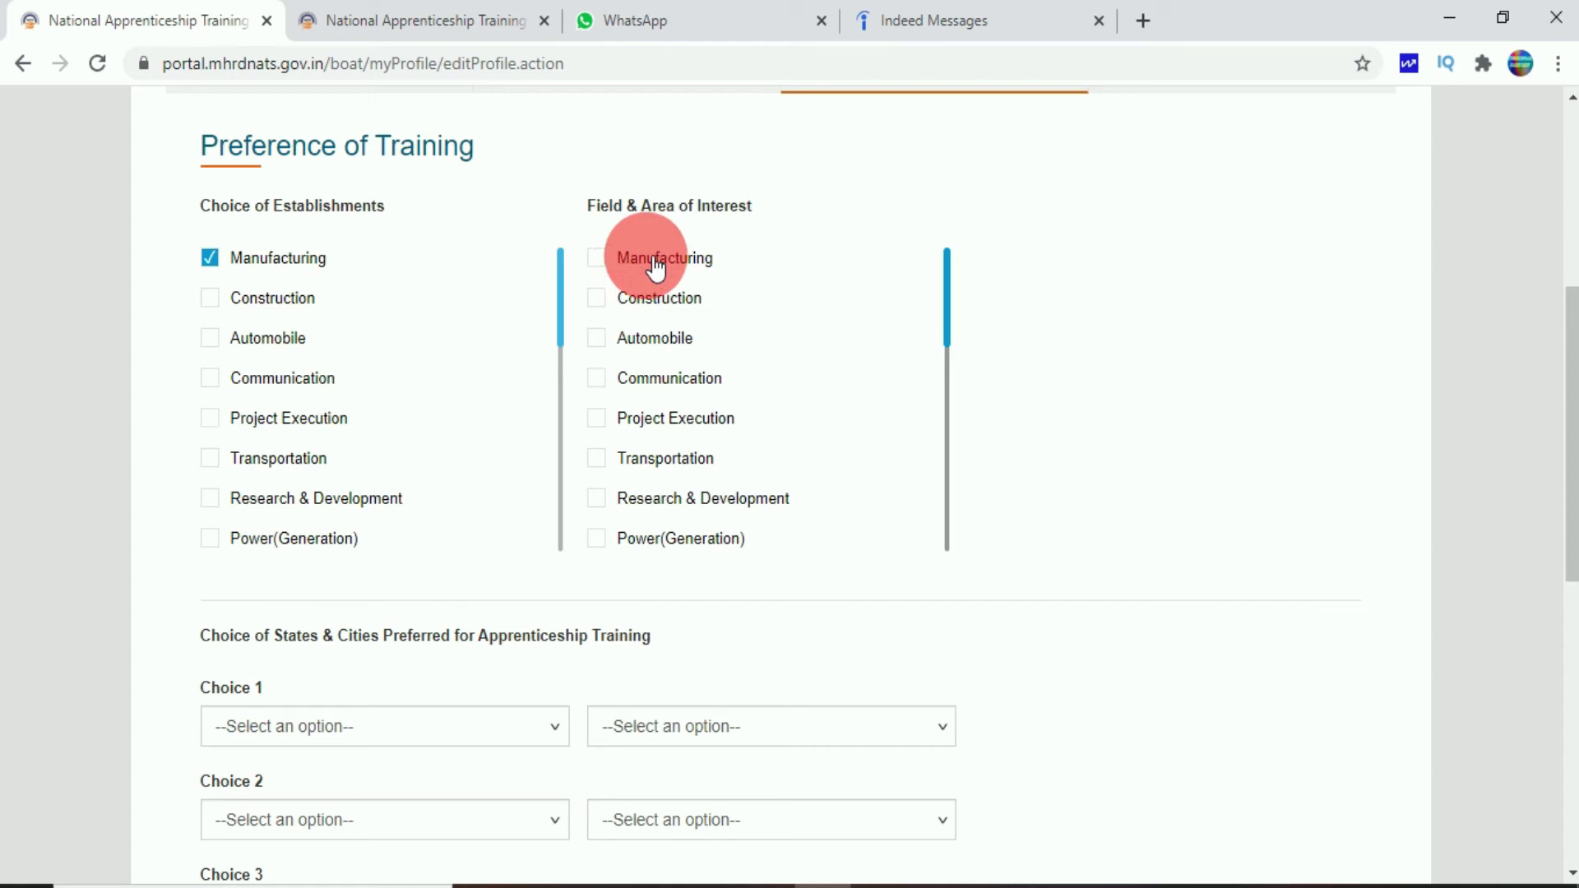
pyautogui.click(278, 296)
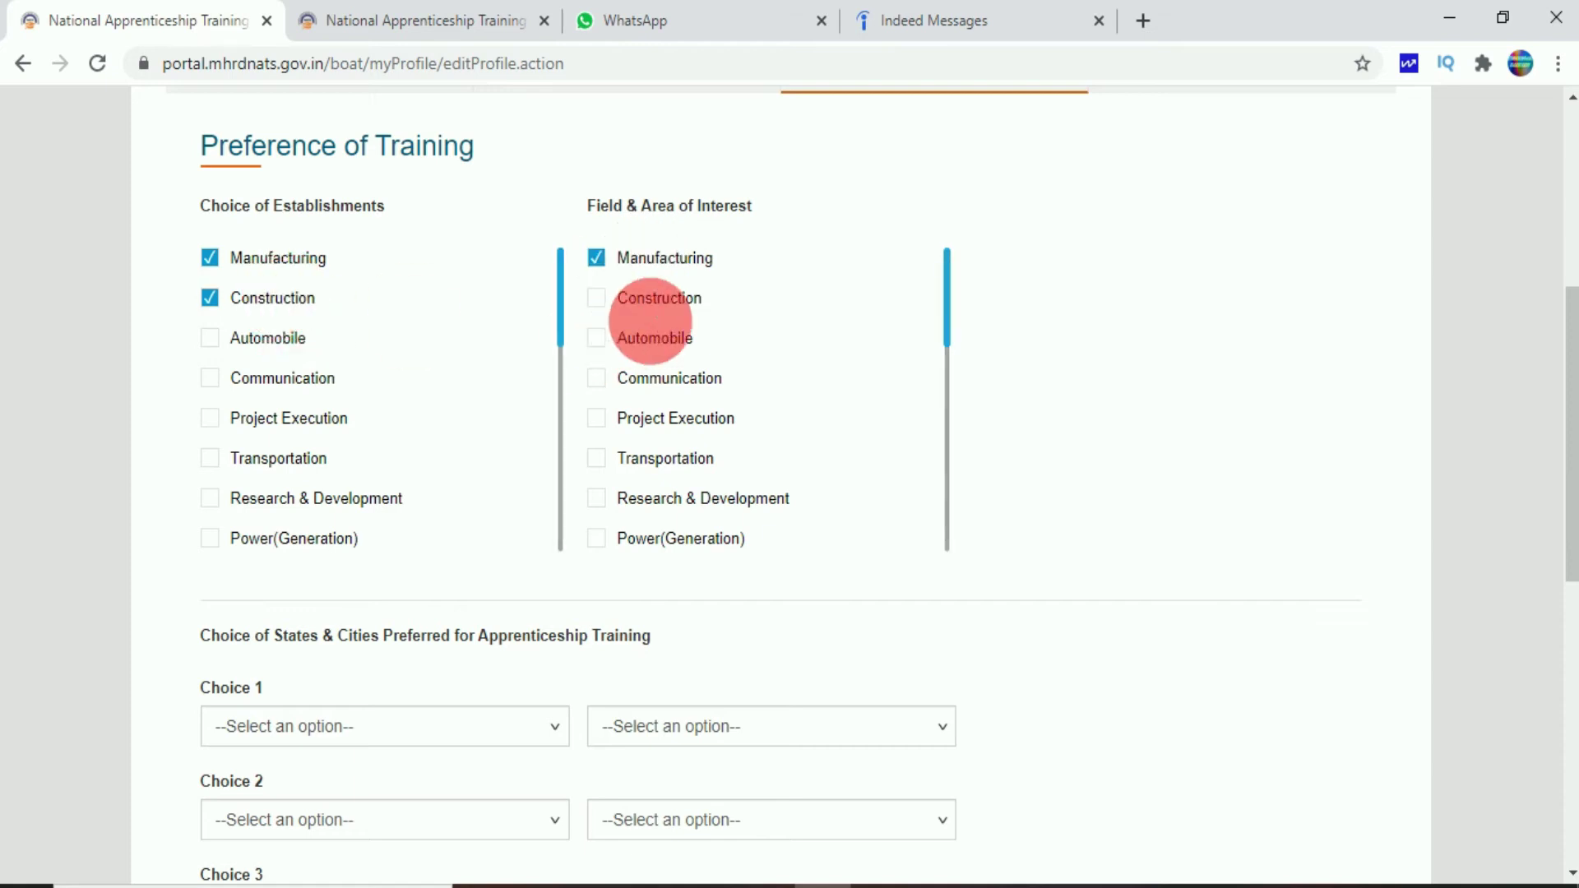
pyautogui.click(647, 298)
pyautogui.click(270, 340)
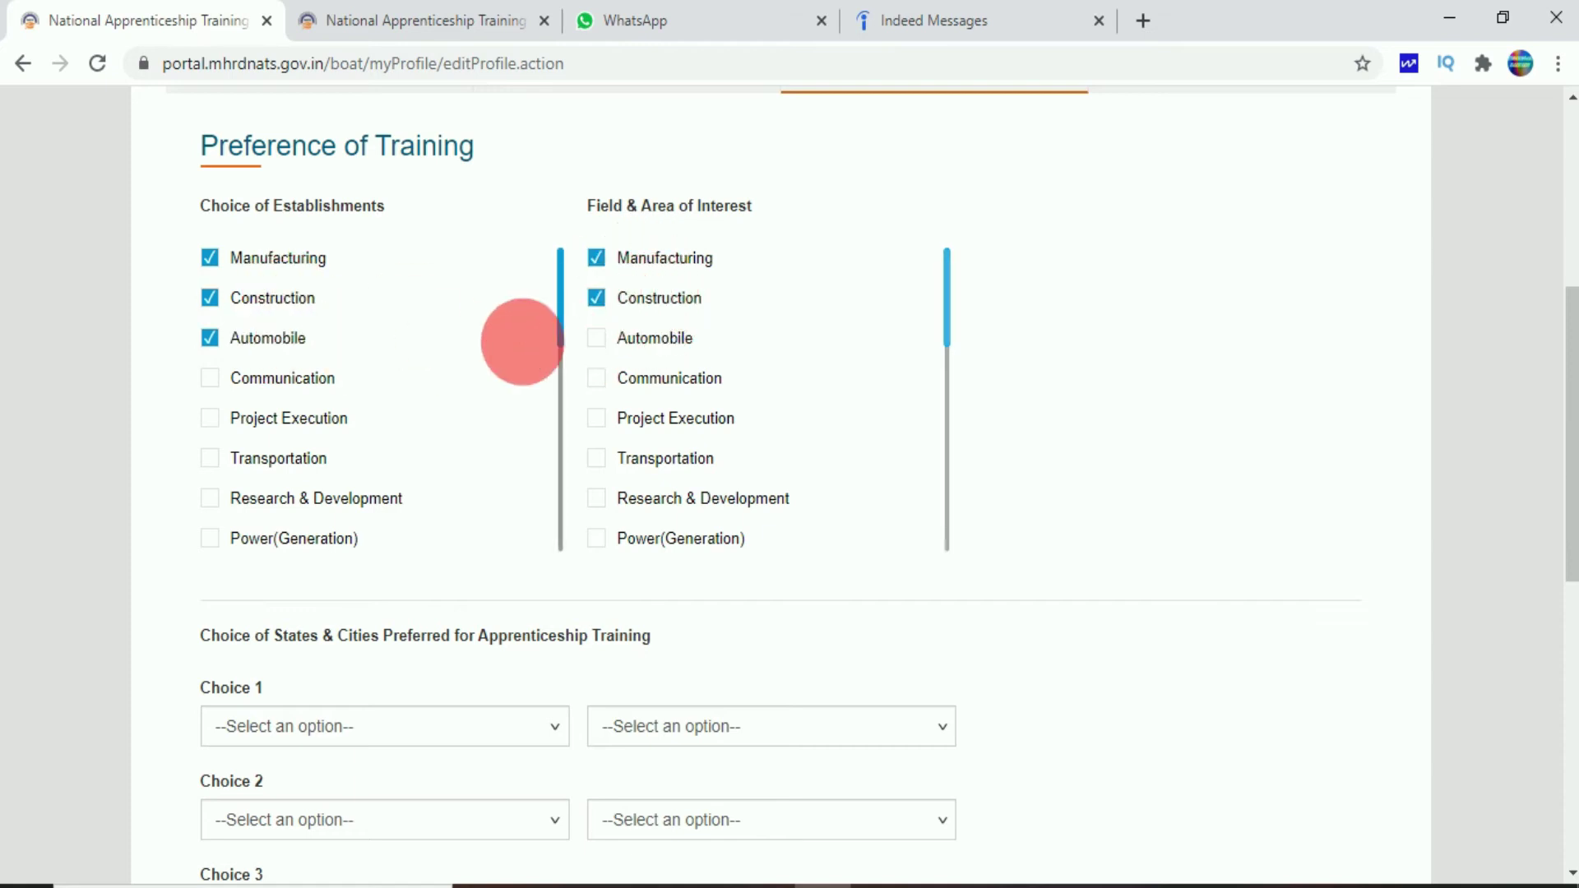
pyautogui.click(665, 340)
# Step: Add Project Execution, Research & Development and Power Generation, Transmission and Distribution as preferred establishments
pyautogui.click(371, 418)
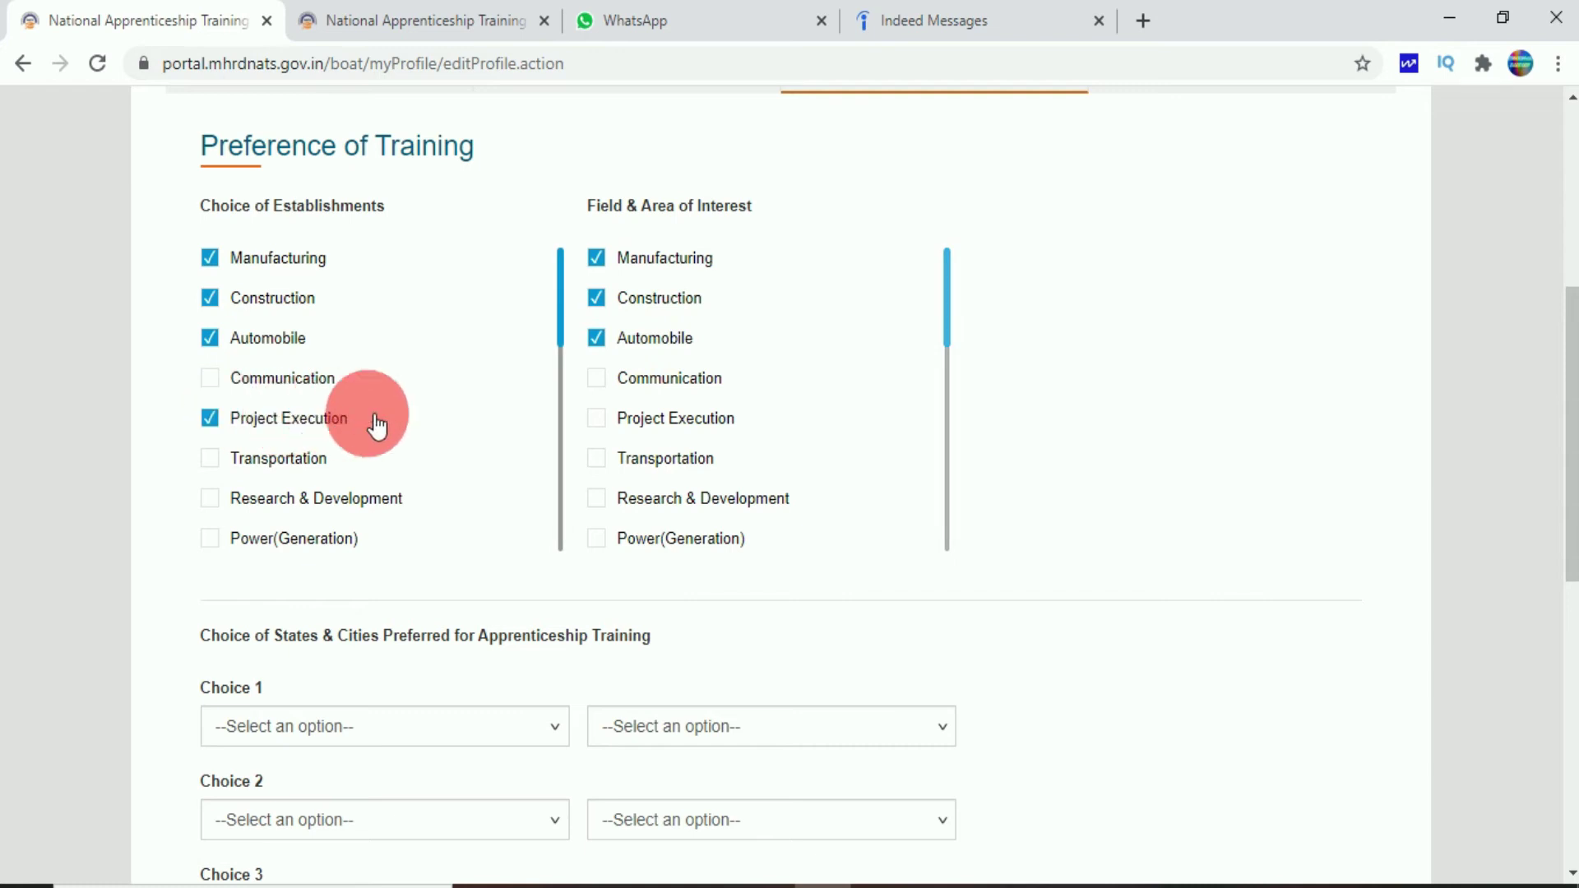
pyautogui.click(333, 495)
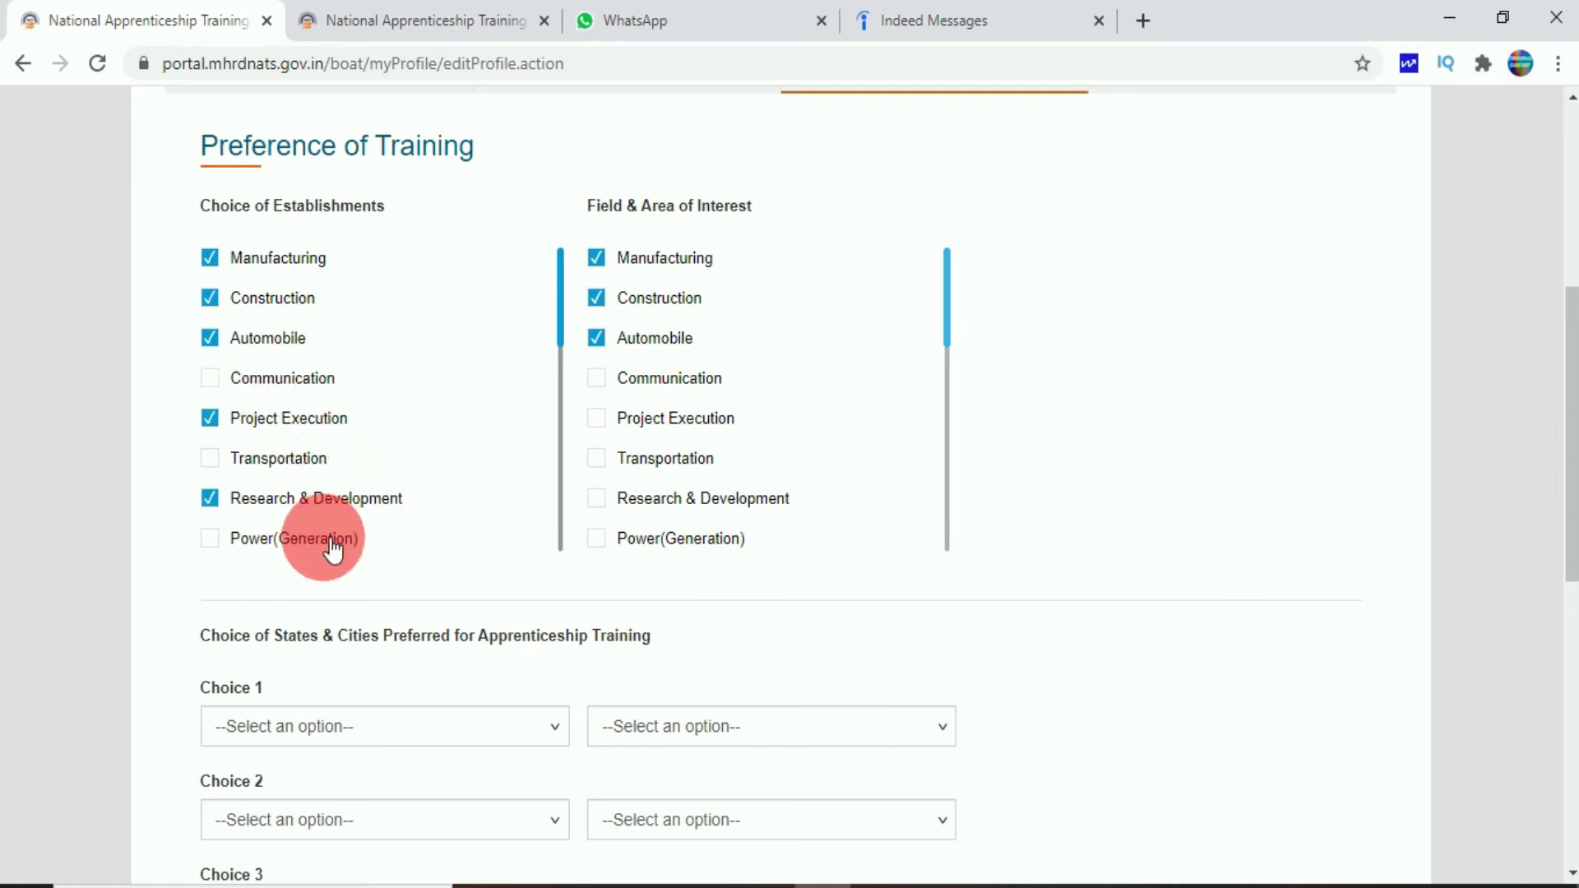
pyautogui.click(333, 541)
pyautogui.scroll(-3, 329, 456)
pyautogui.click(333, 312)
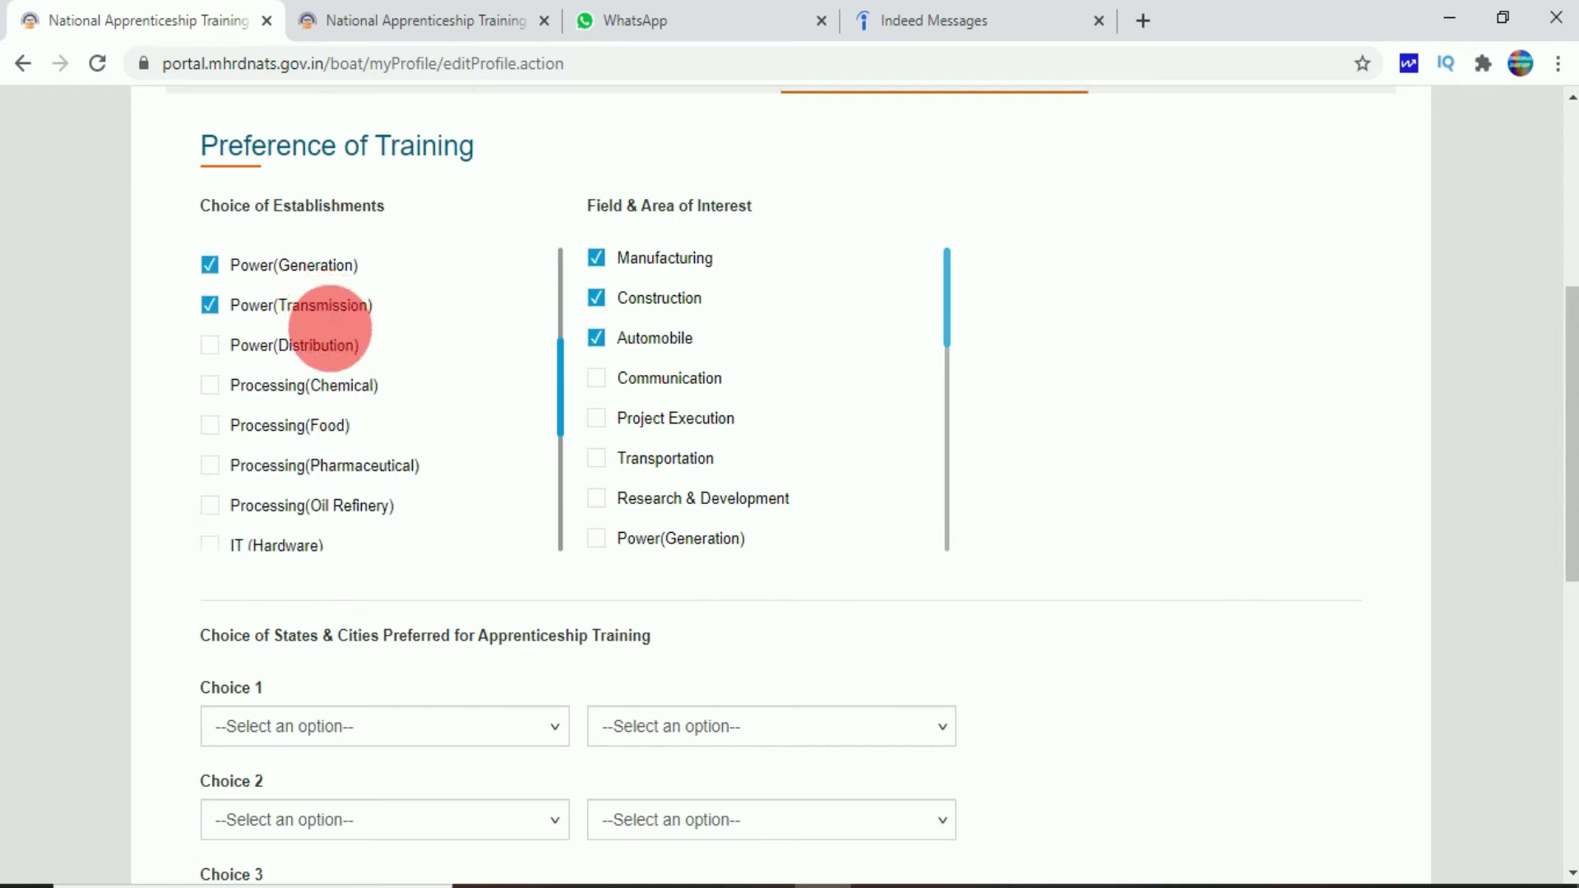
pyautogui.click(301, 354)
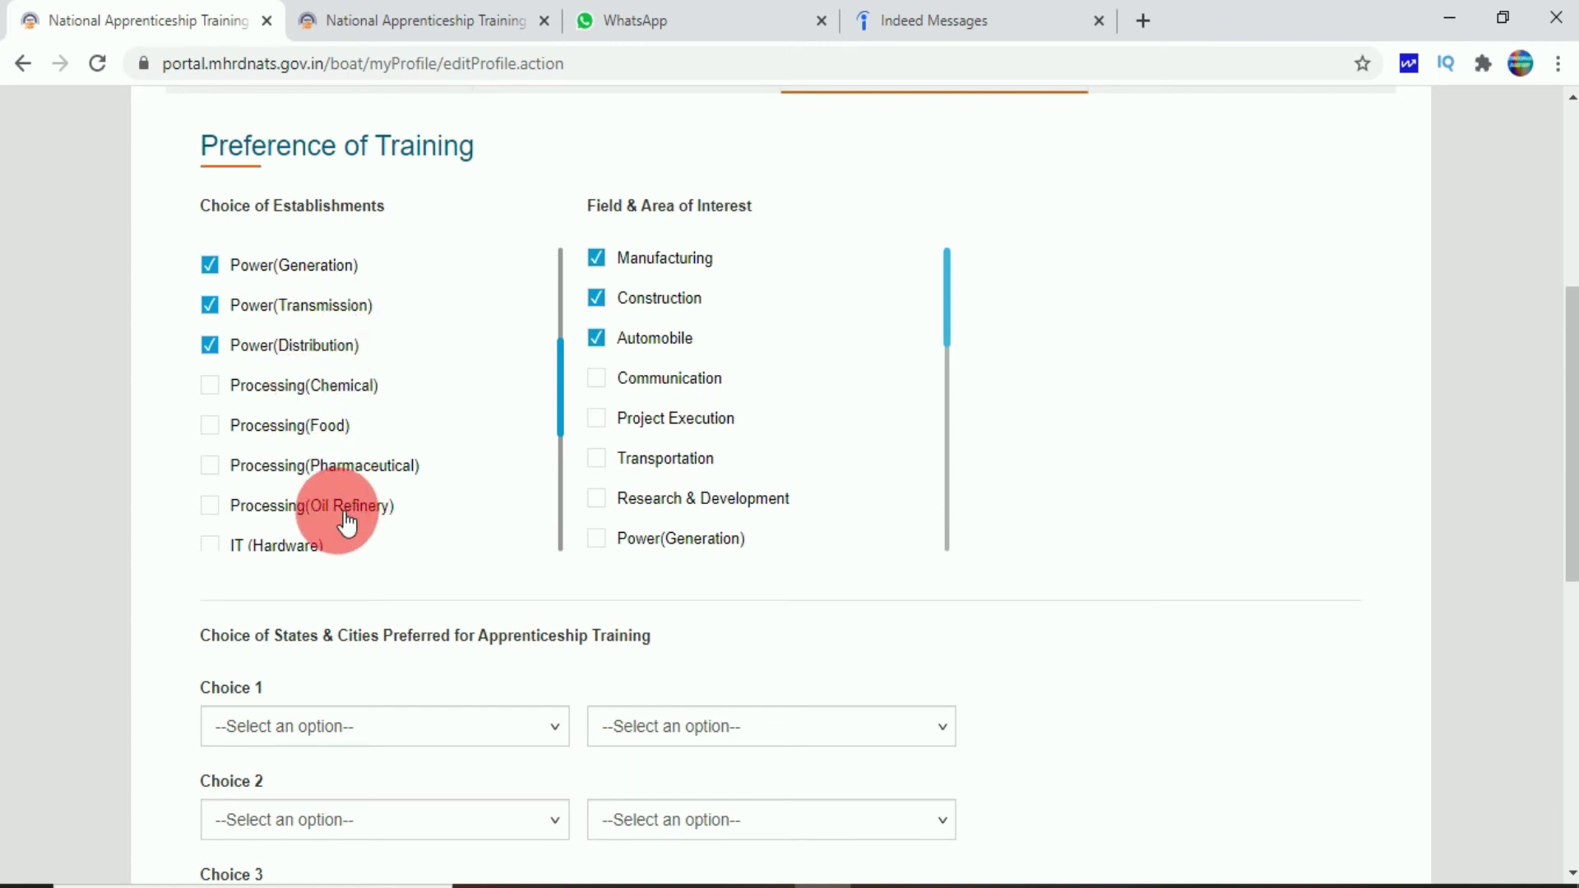
# Step: Add Project Execution, Research & Development and the three Power sectors as fields of interest, leaving Transportation unticked
pyautogui.click(697, 419)
pyautogui.click(704, 465)
pyautogui.click(707, 472)
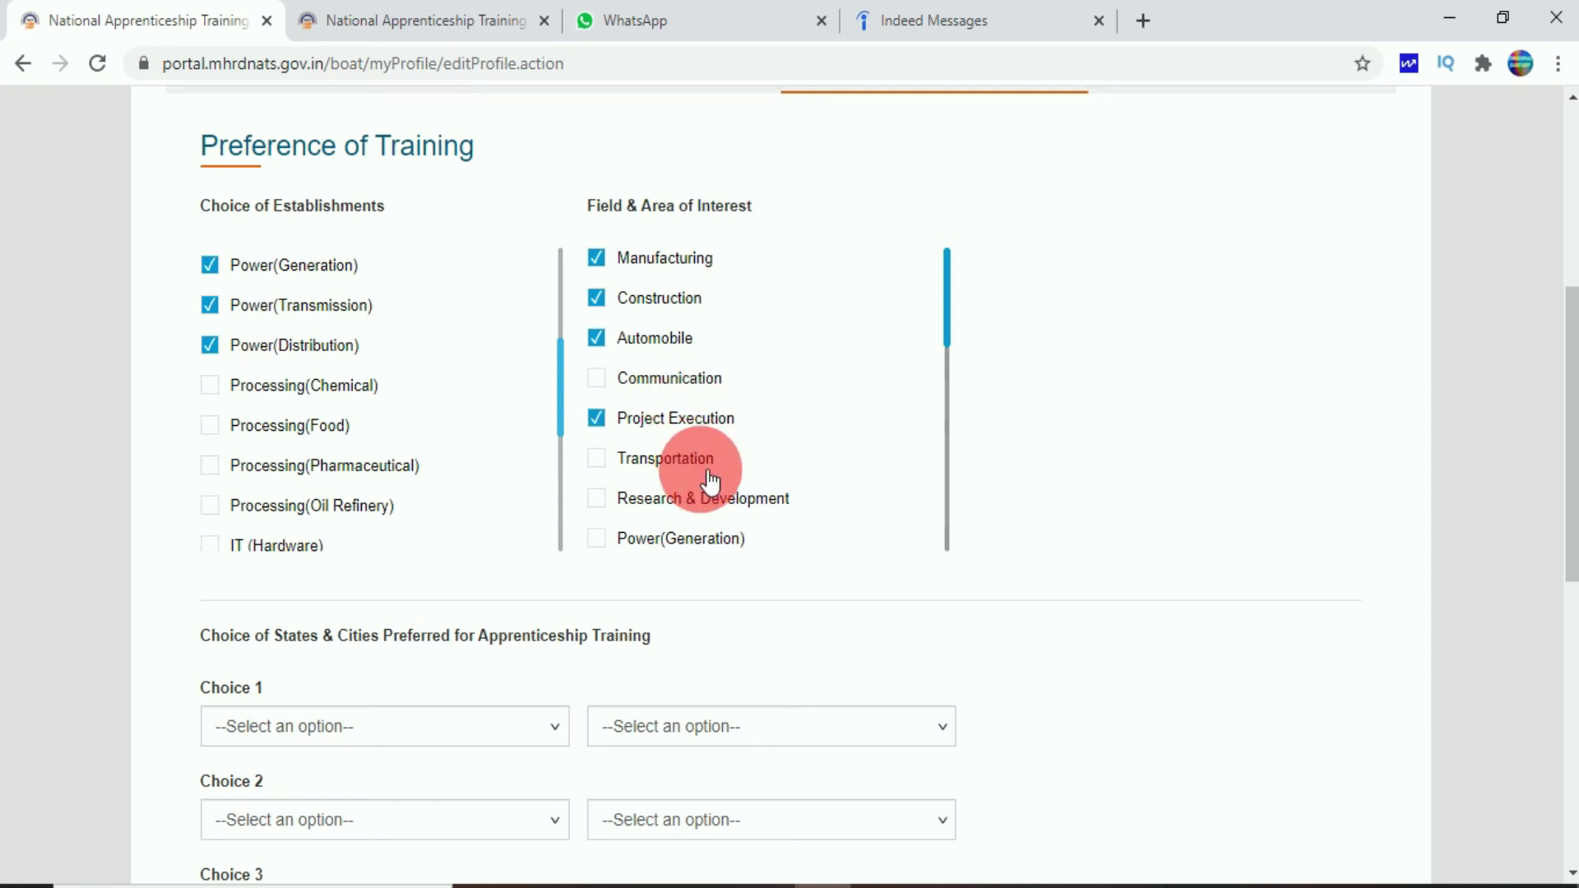
pyautogui.click(708, 502)
pyautogui.scroll(-2, 701, 504)
pyautogui.scroll(-2, 698, 502)
pyautogui.click(705, 267)
pyautogui.click(710, 306)
pyautogui.click(715, 348)
# Step: Tick Services(Engineering) as both a preferred establishment and a field of interest
pyautogui.scroll(-4, 271, 448)
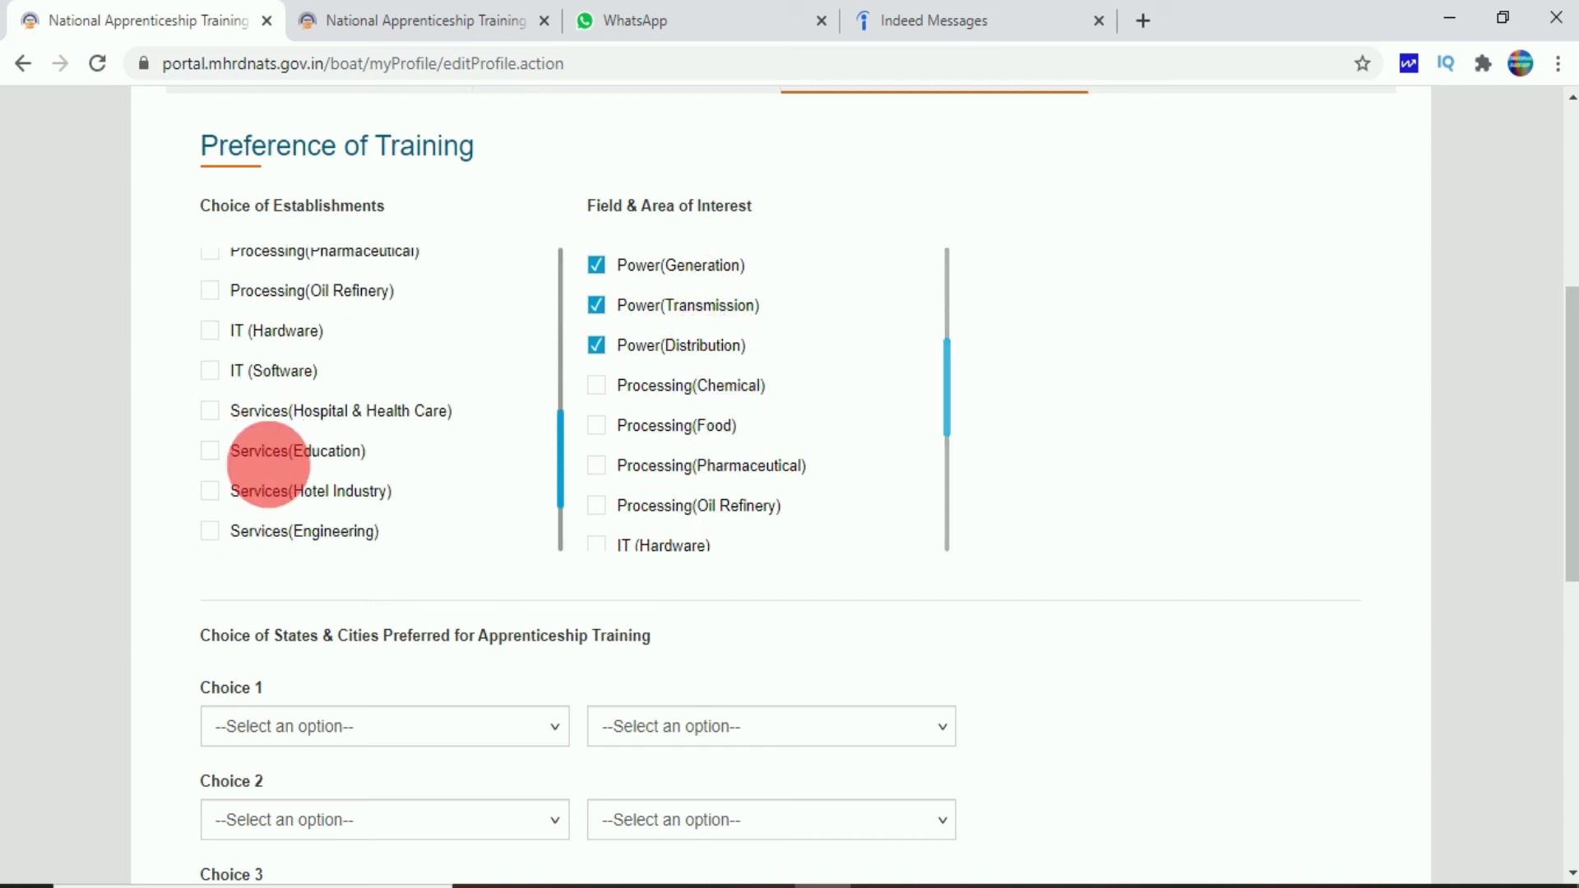
pyautogui.scroll(-1, 391, 411)
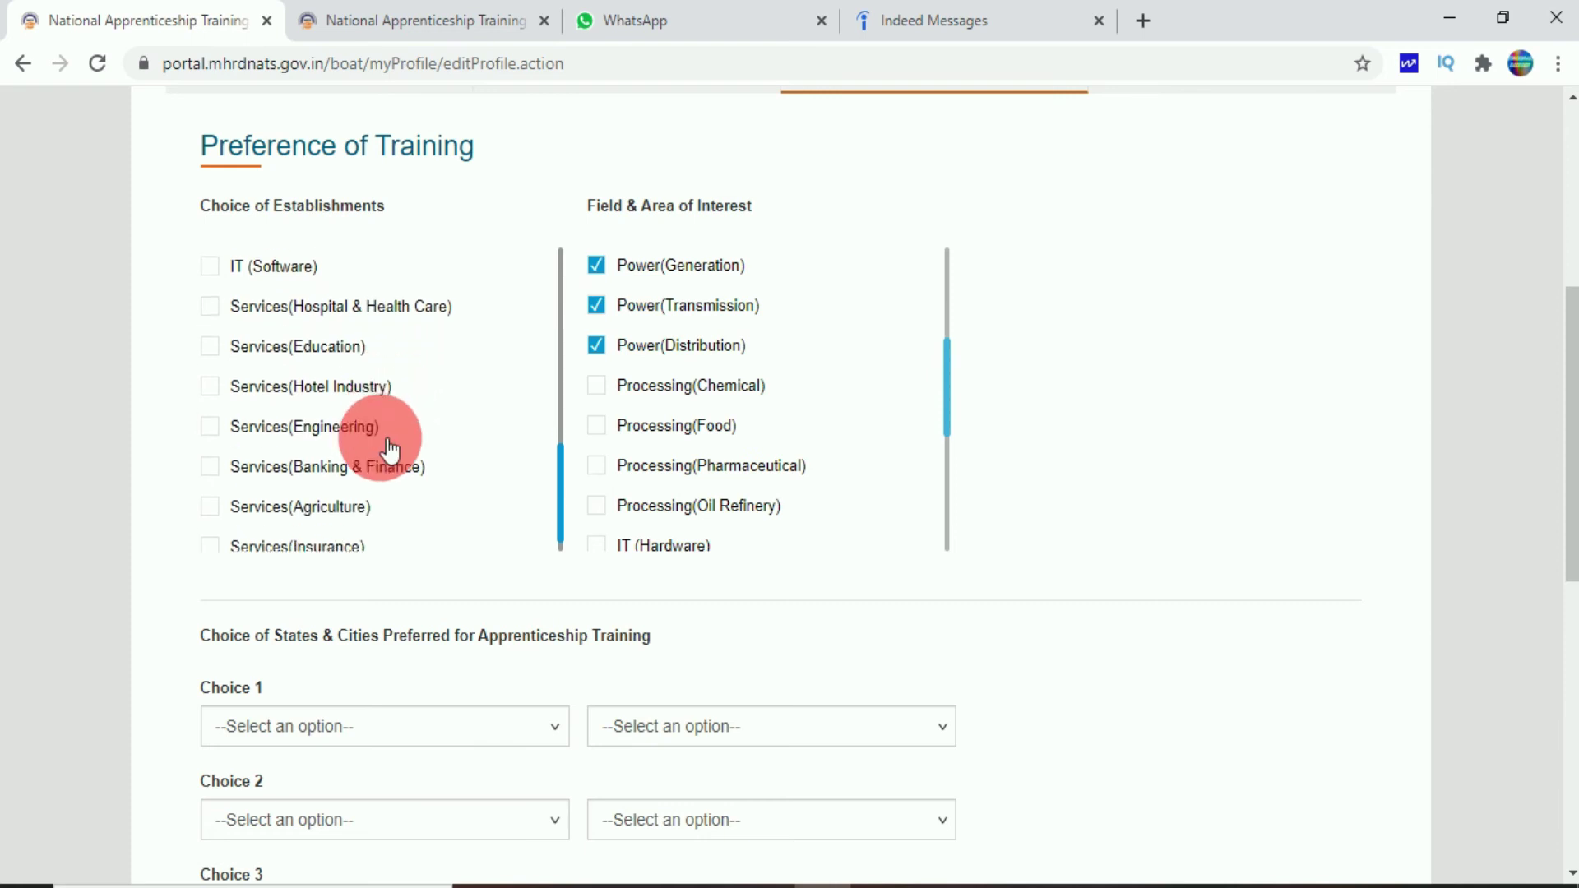
pyautogui.click(343, 411)
pyautogui.scroll(-4, 658, 403)
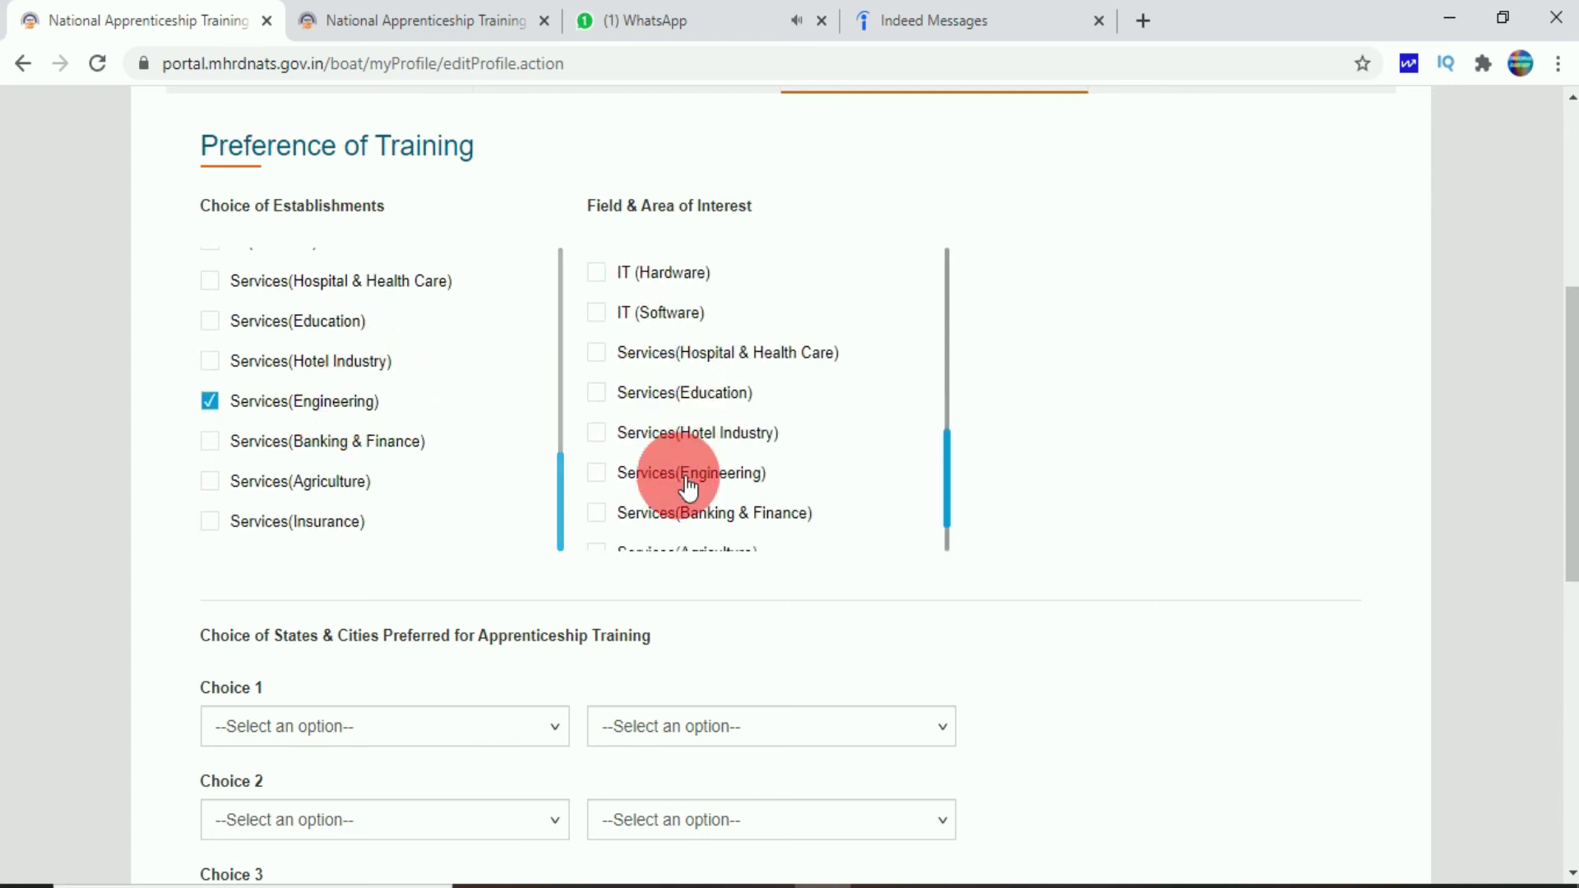
pyautogui.click(697, 479)
pyautogui.scroll(-2, 416, 444)
pyautogui.scroll(-2, 413, 412)
pyautogui.scroll(-2, 749, 287)
pyautogui.scroll(-2, 748, 259)
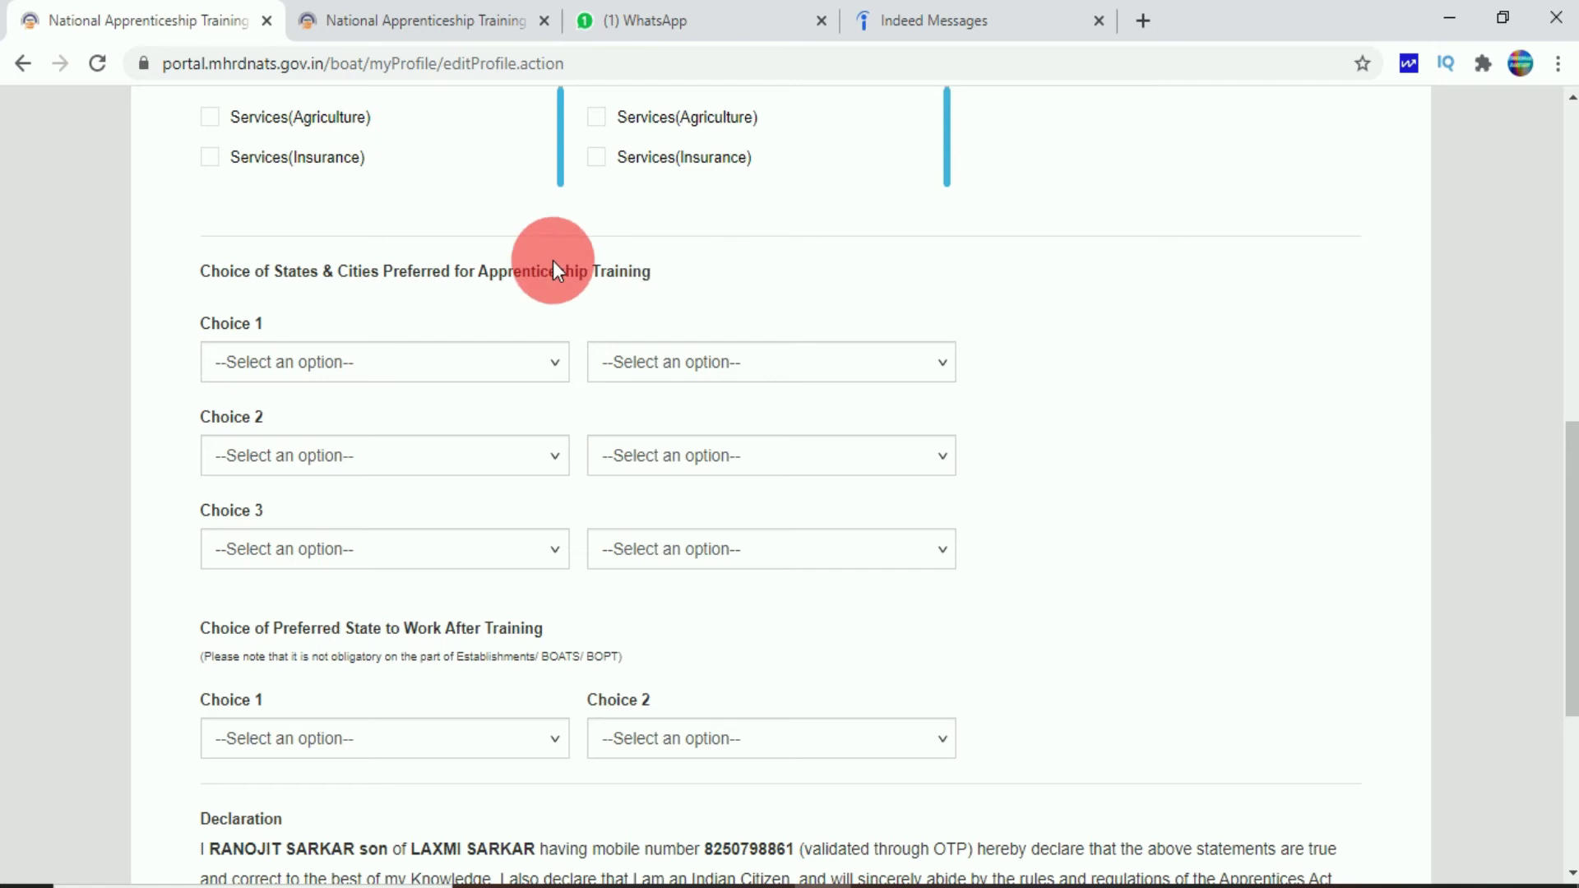
# Step: Set training Choice 1 to WEST BENGAL with district KOLKATA, replacing the initial HOWRAH pick
pyautogui.click(467, 355)
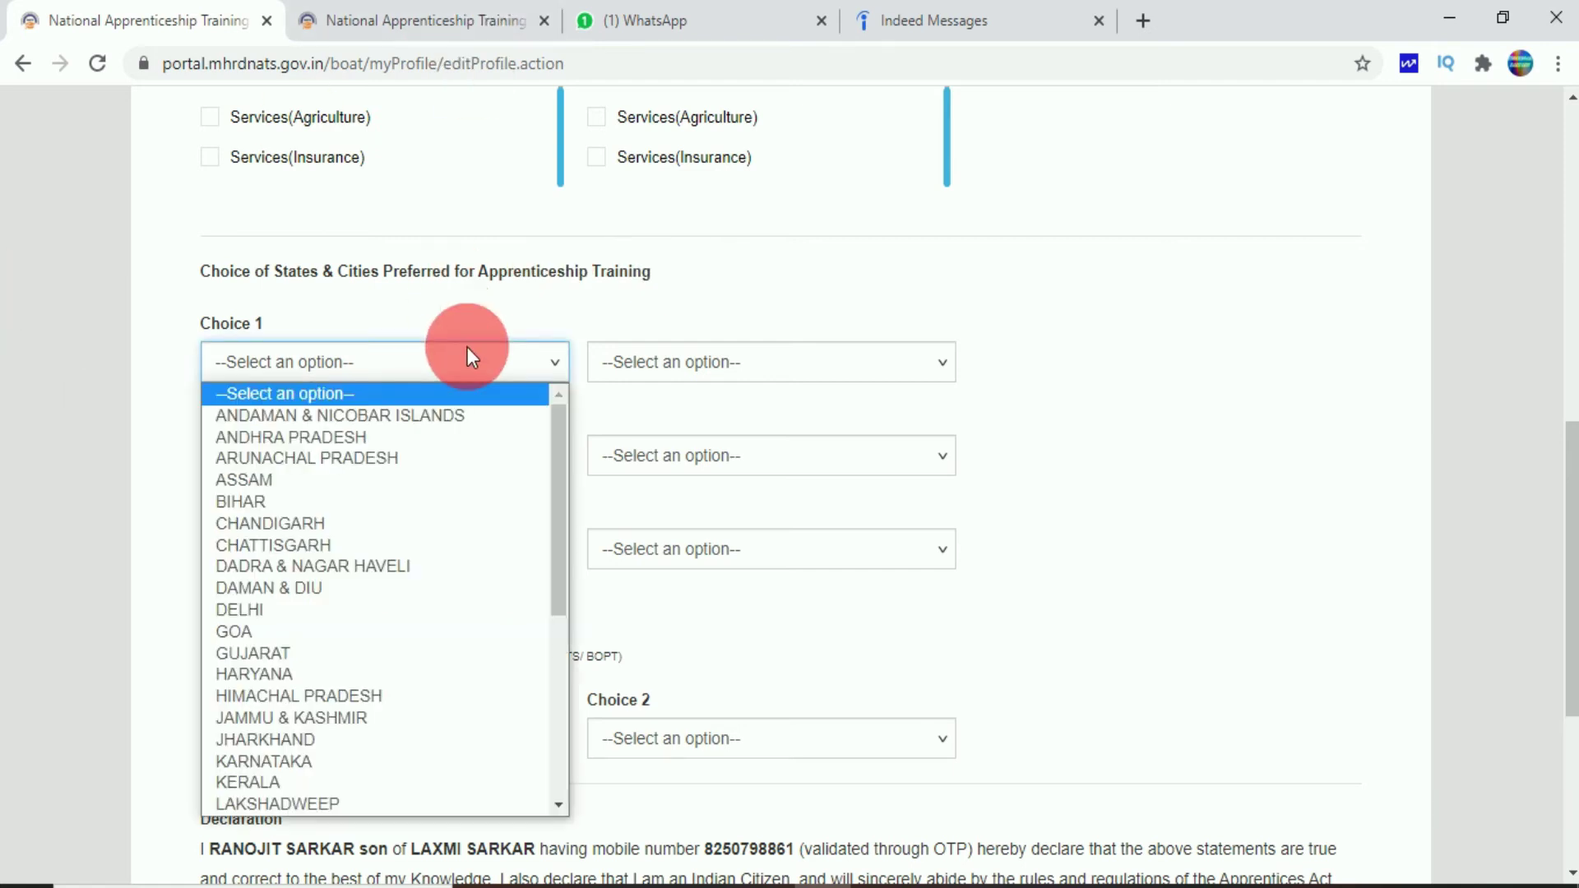
pyautogui.scroll(-5, 461, 514)
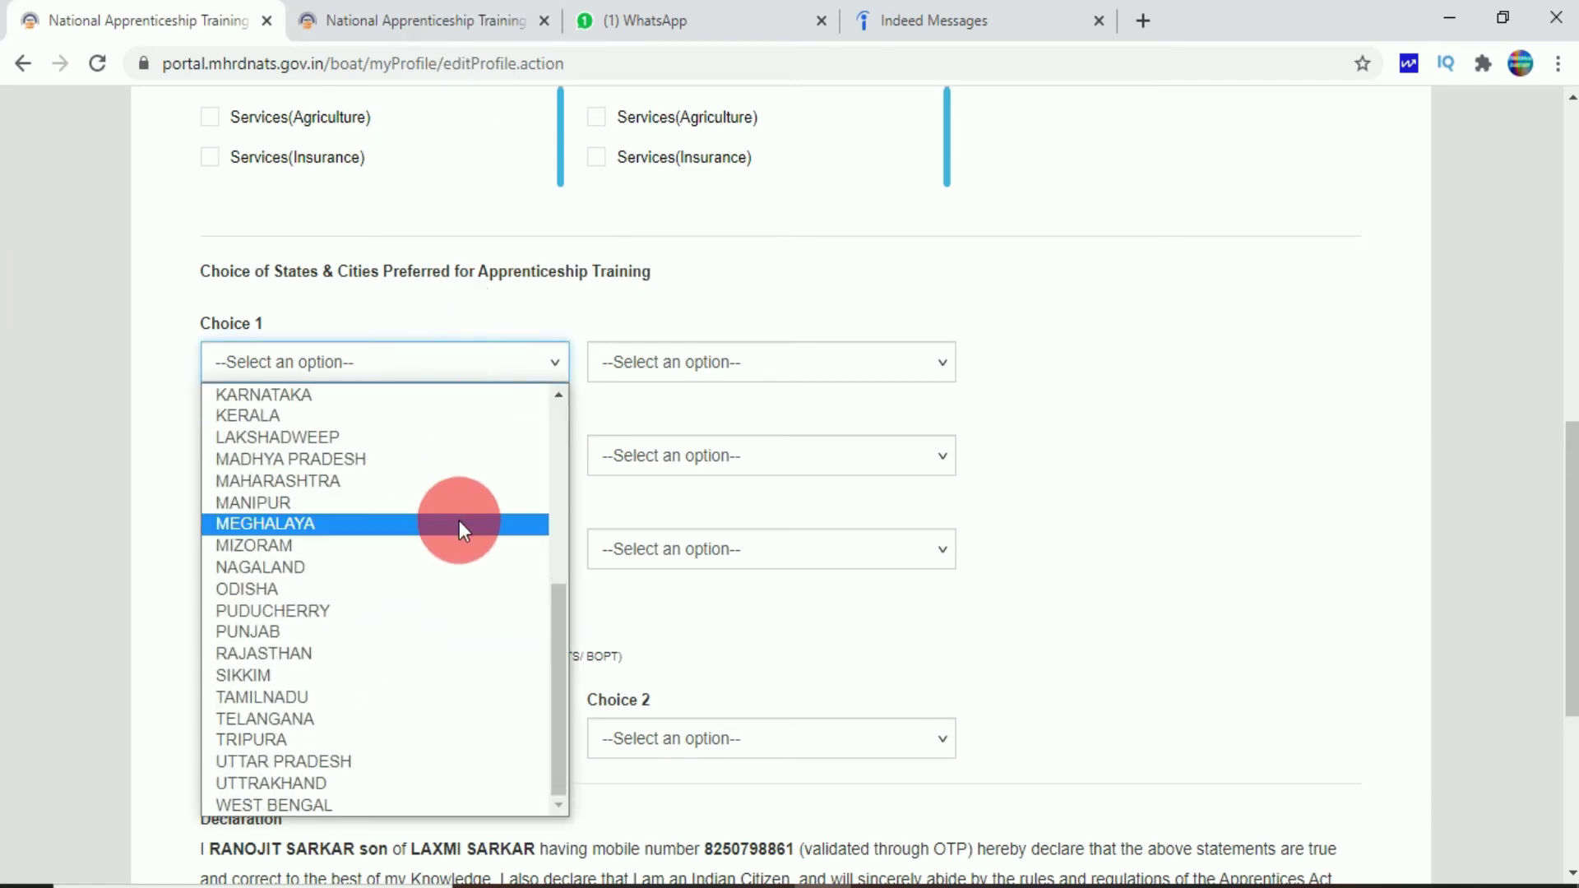
pyautogui.click(403, 802)
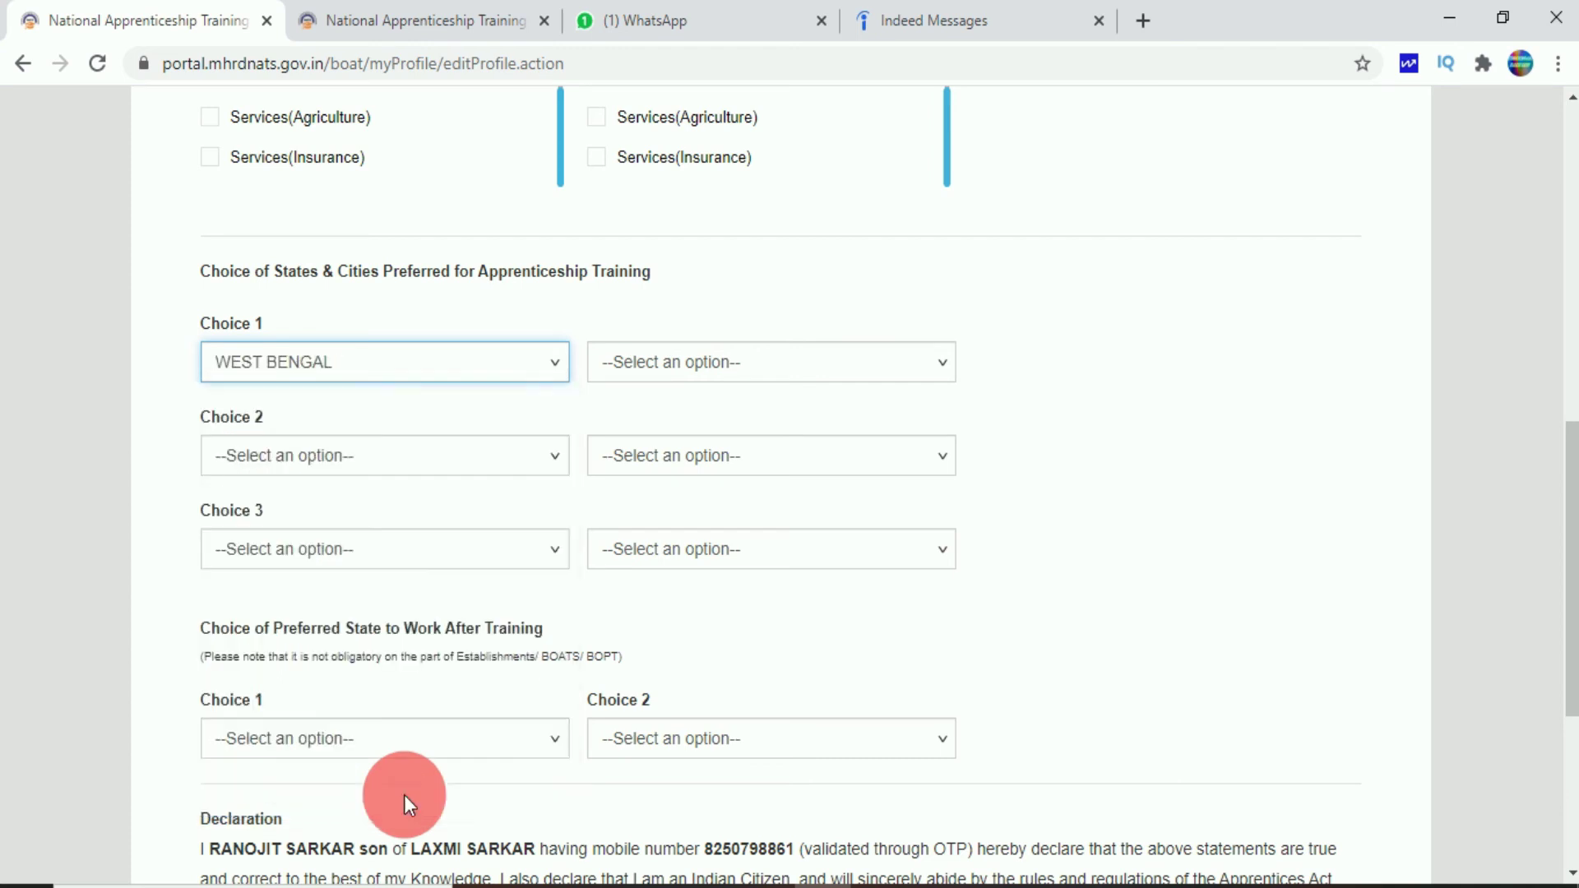
pyautogui.click(850, 362)
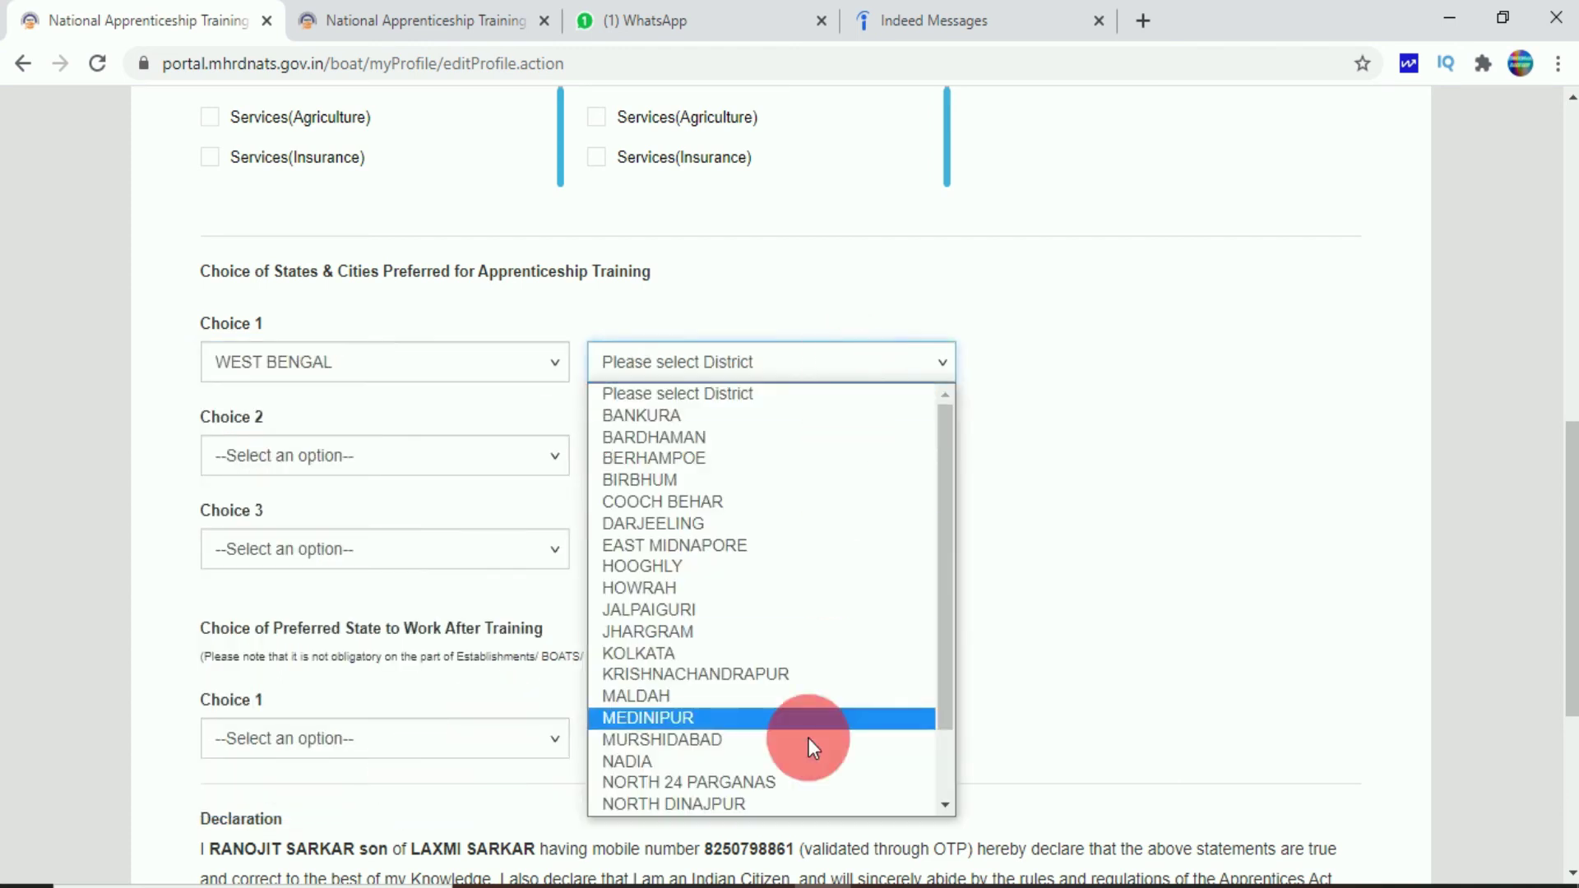
pyautogui.scroll(-3, 737, 441)
pyautogui.scroll(2, 713, 135)
pyautogui.scroll(2, 713, 136)
pyautogui.click(752, 358)
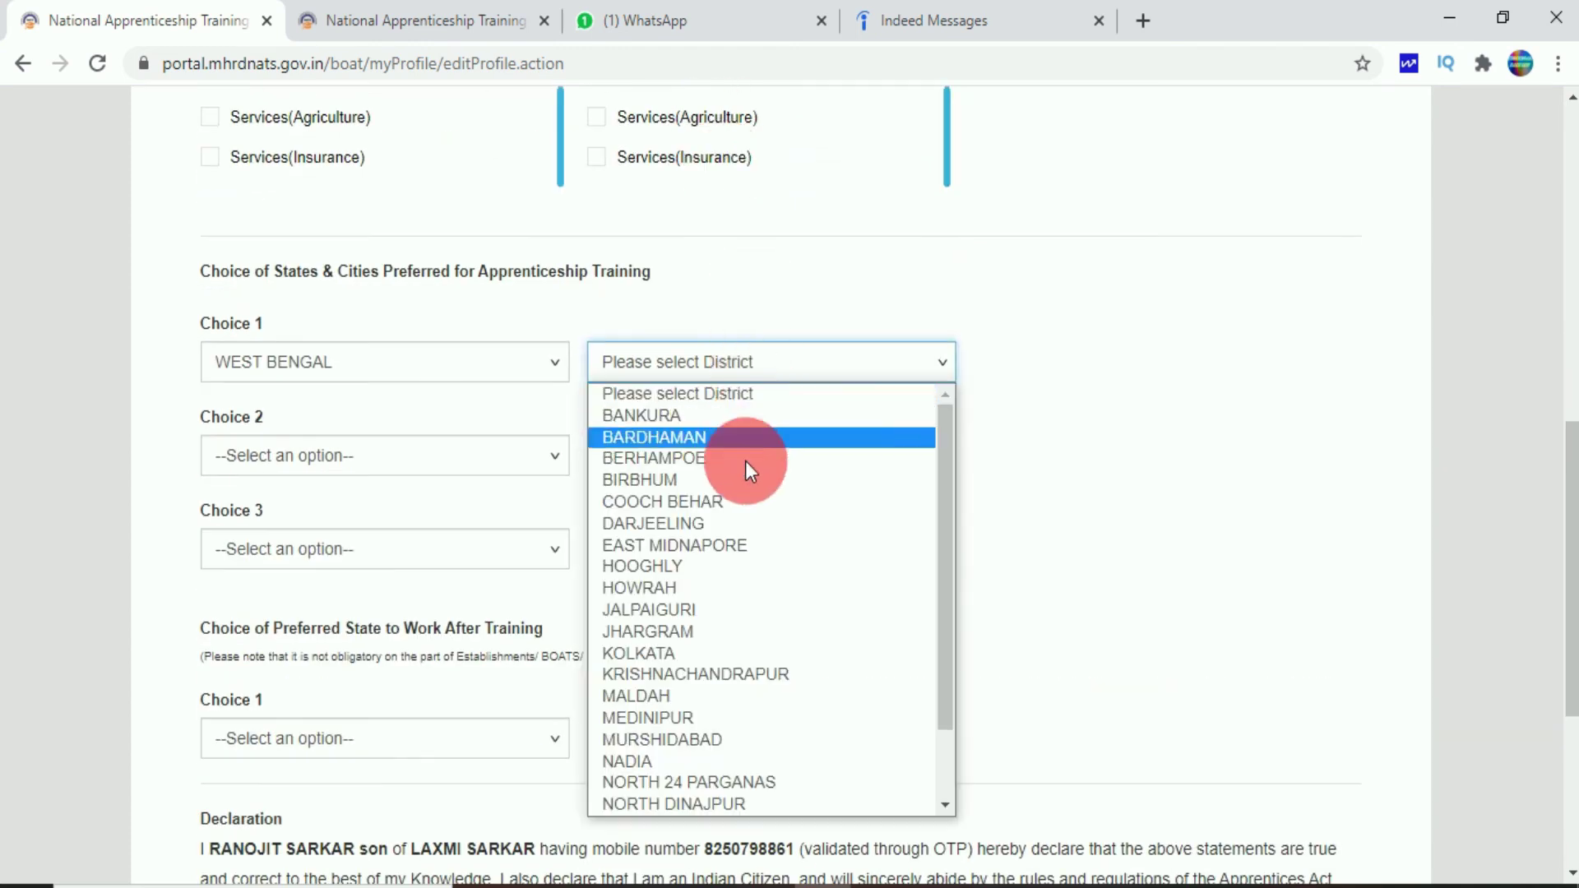
pyautogui.scroll(-1, 732, 576)
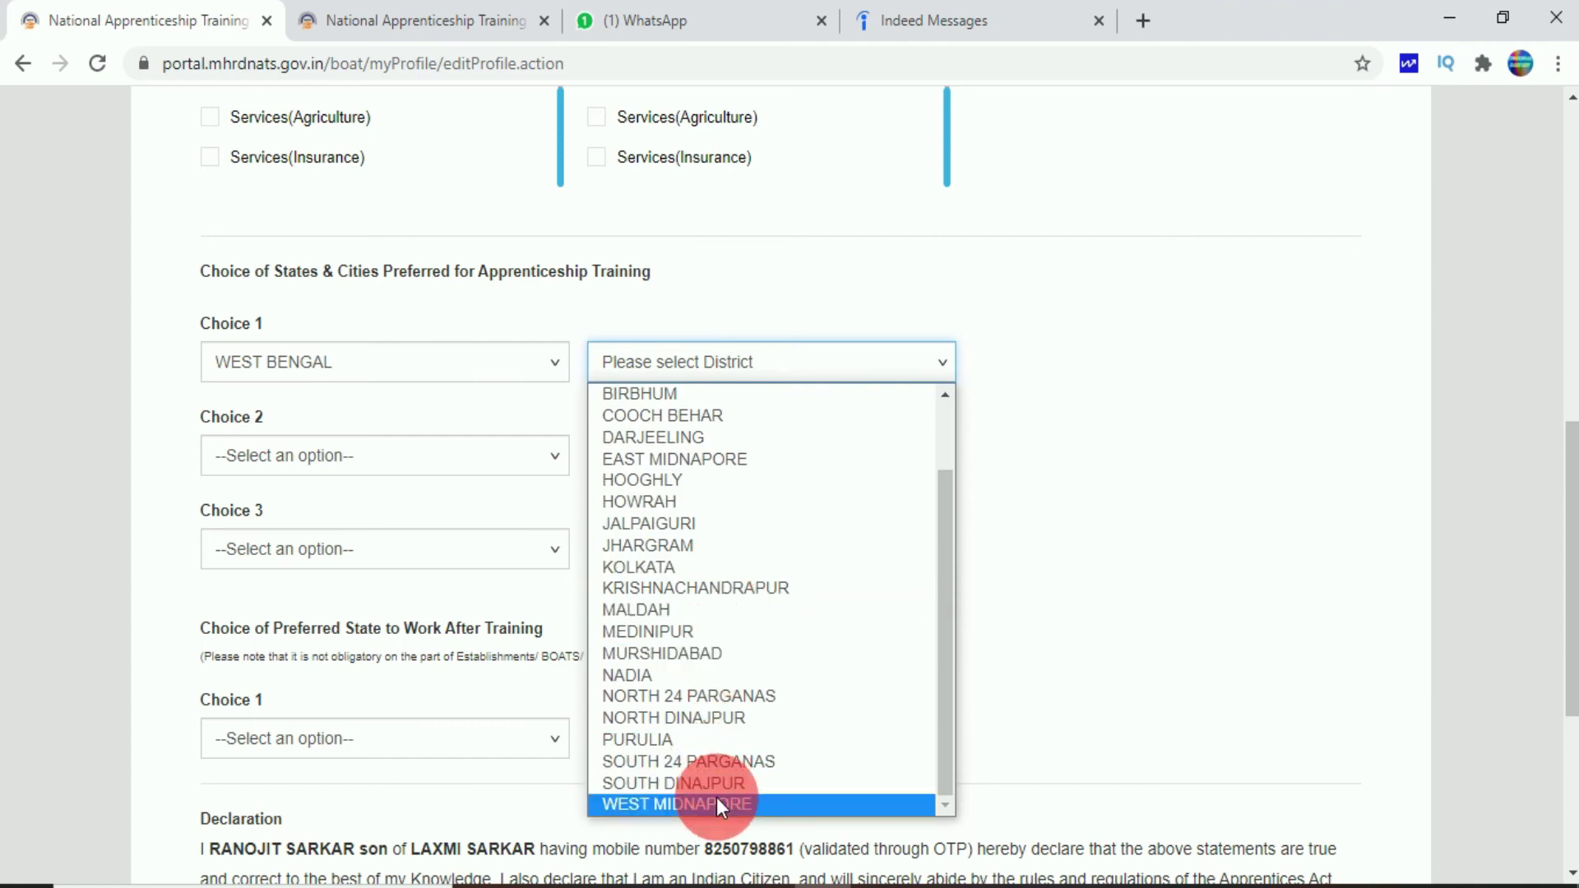
pyautogui.scroll(1, 744, 534)
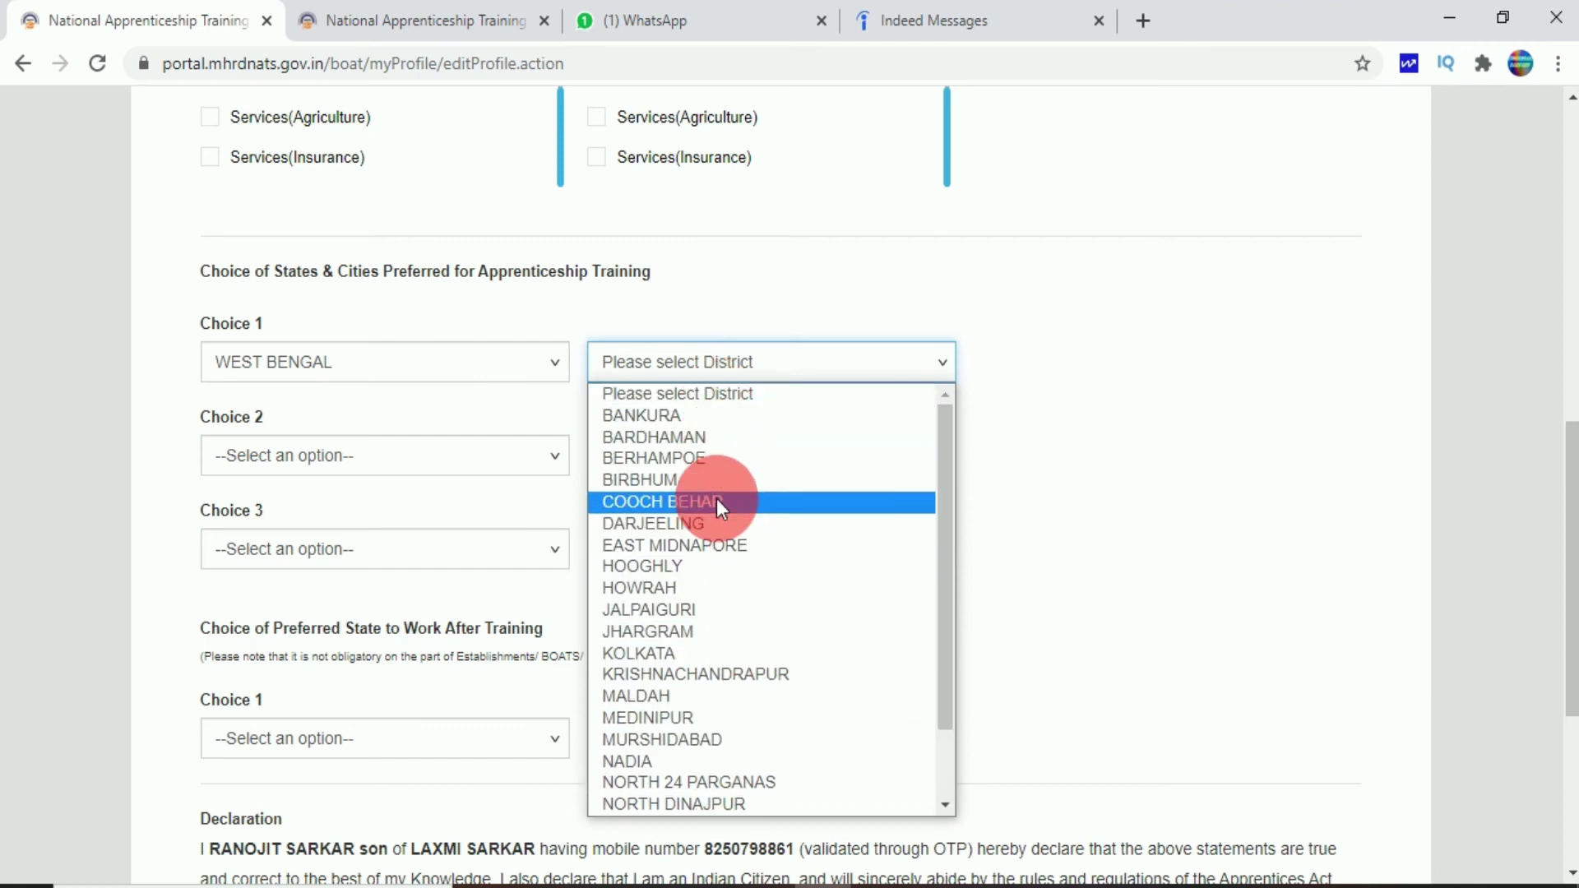
pyautogui.click(717, 585)
pyautogui.click(692, 347)
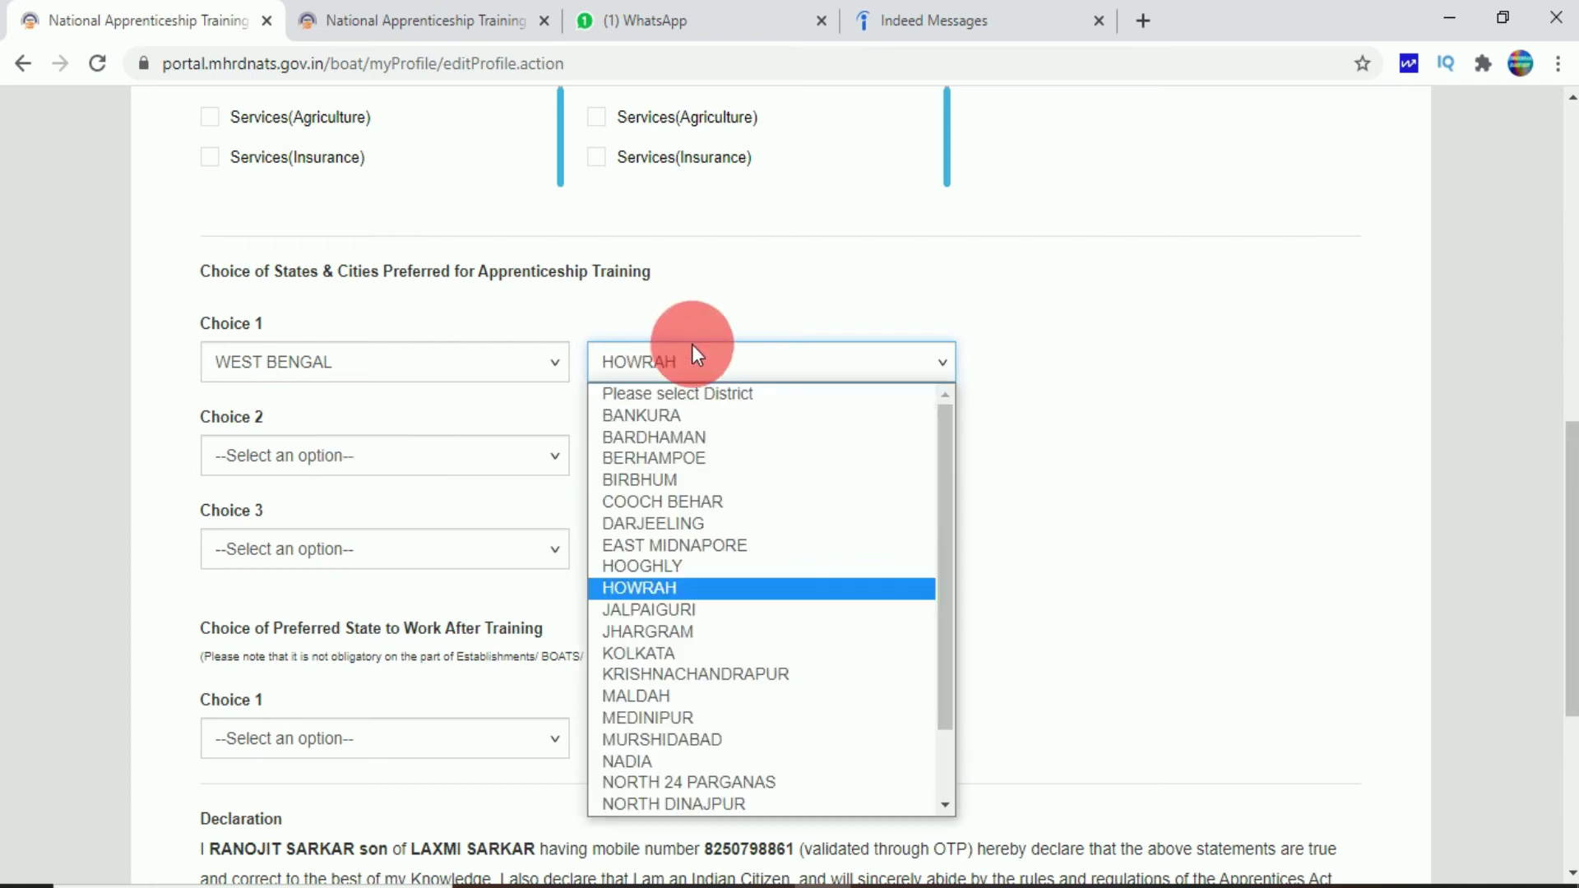
pyautogui.click(741, 651)
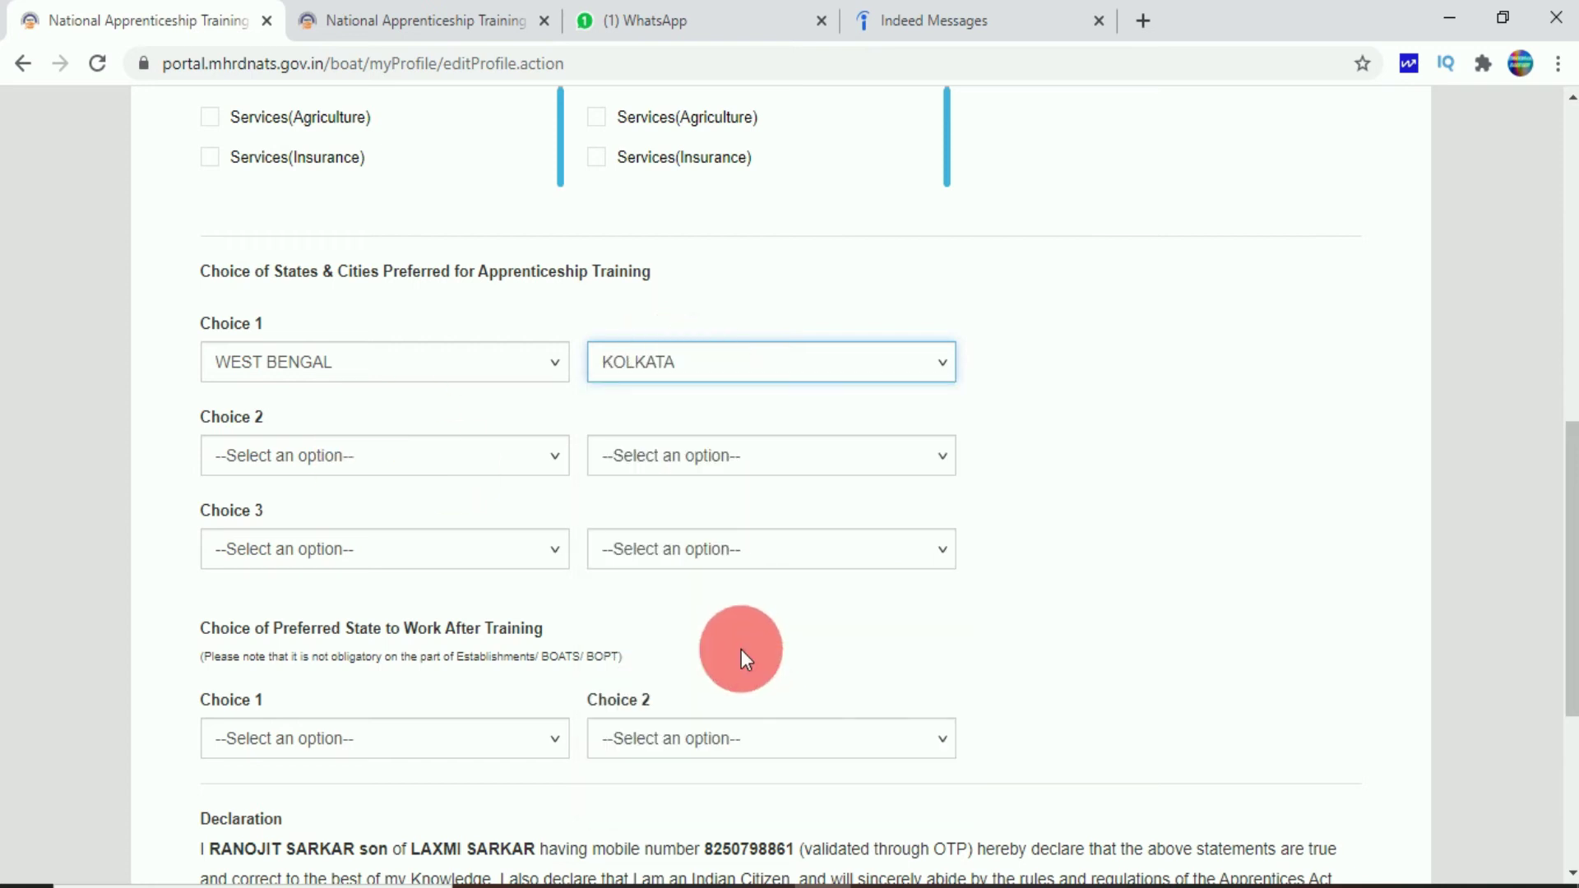
# Step: Set Choice 2 to WEST BENGAL / BARDHAMAN and Choice 3 to WEST BENGAL / HOOGHLY
pyautogui.click(383, 466)
pyautogui.scroll(-5, 382, 362)
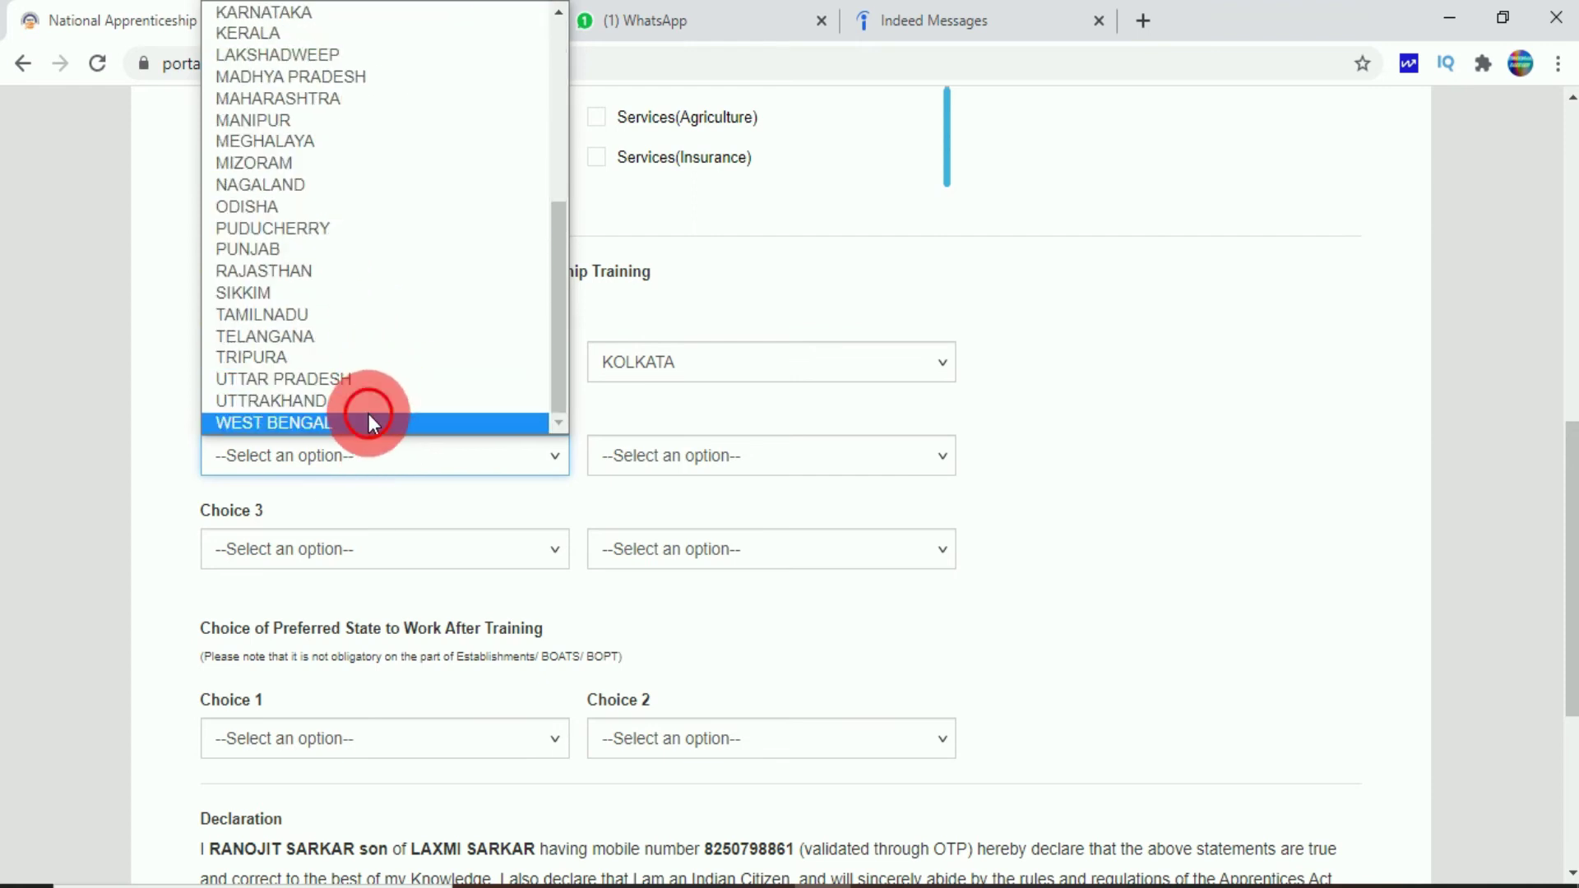
pyautogui.click(369, 422)
pyautogui.click(642, 457)
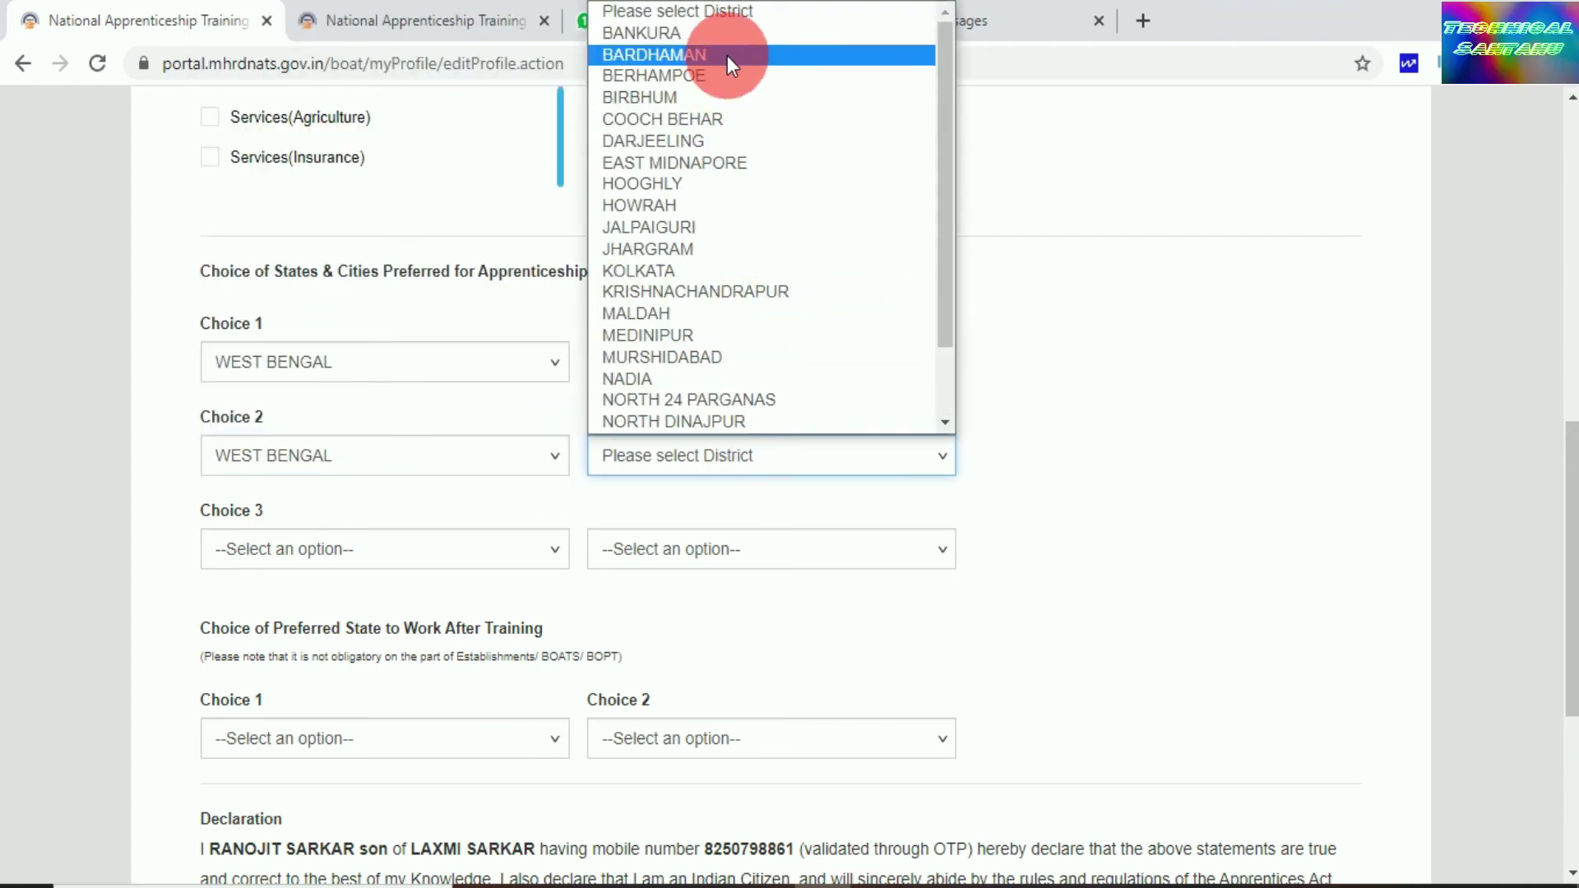
pyautogui.click(727, 54)
pyautogui.click(329, 550)
pyautogui.scroll(-5, 329, 329)
pyautogui.click(339, 508)
pyautogui.click(674, 549)
pyautogui.scroll(2, 725, 368)
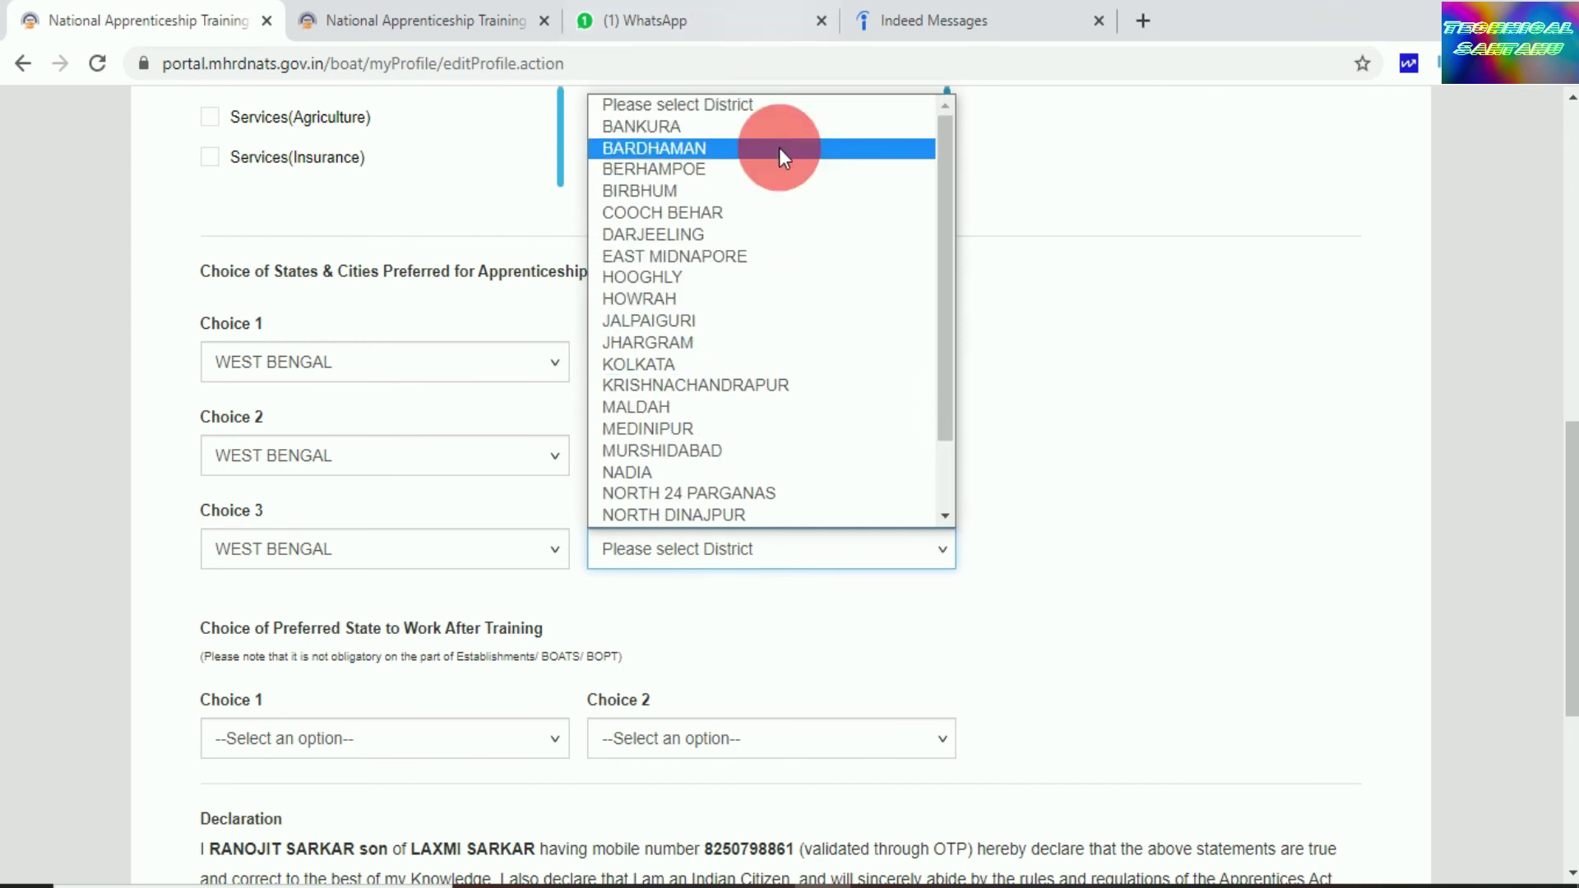
pyautogui.click(791, 281)
pyautogui.scroll(-2, 236, 648)
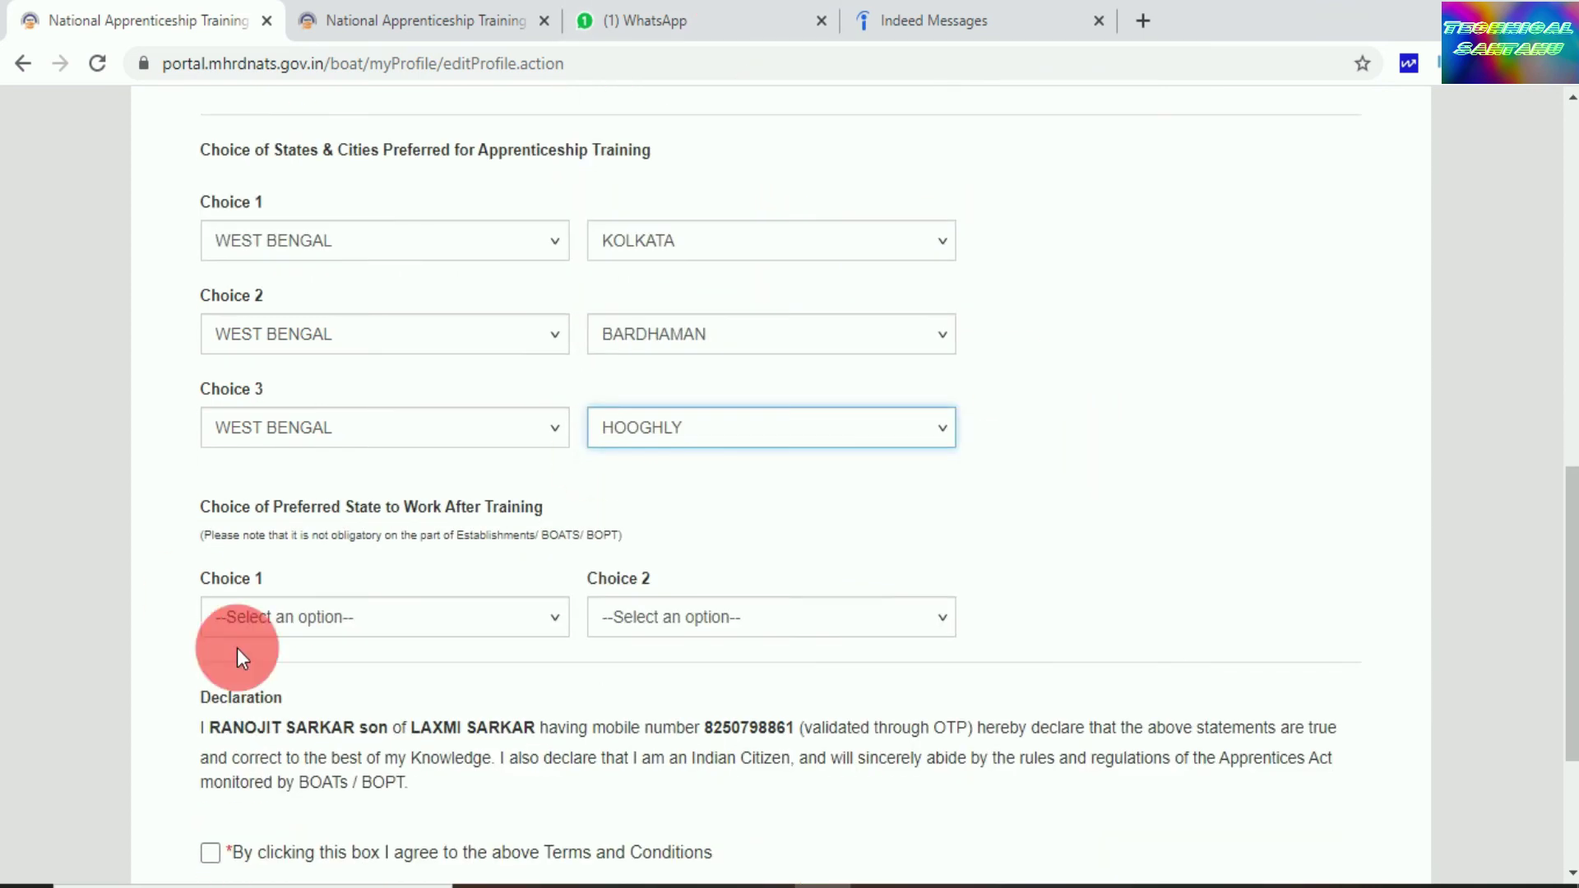
# Step: Set the post-training work states to WEST BENGAL (Choice 1) and UTTAR PRADESH (Choice 2)
pyautogui.click(299, 617)
pyautogui.scroll(-1, 343, 462)
pyautogui.press('Escape')
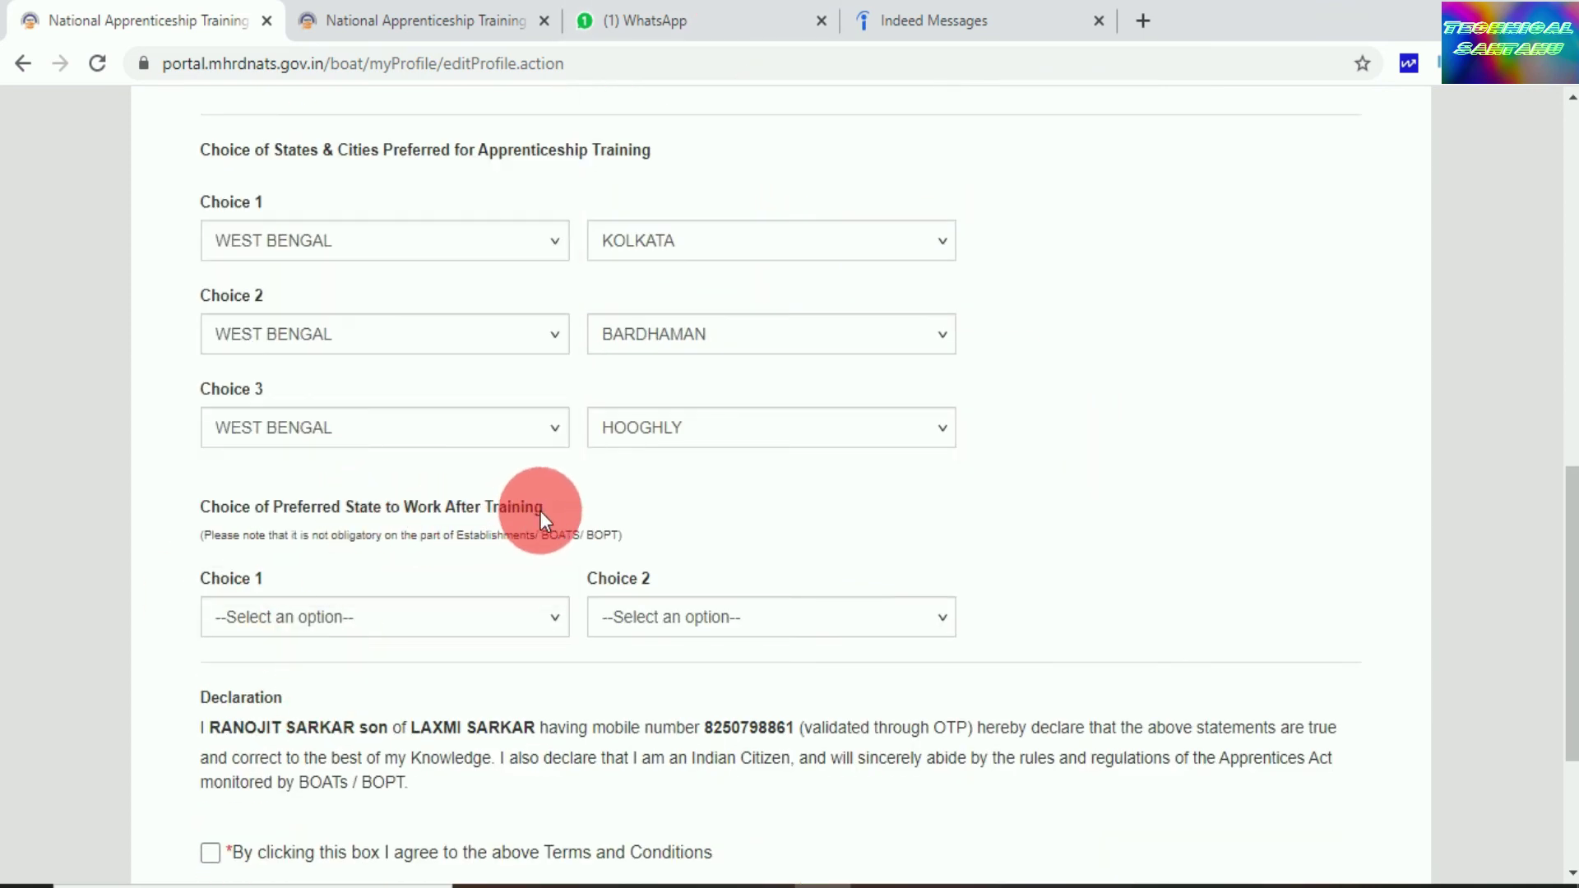
pyautogui.scroll(-1, 301, 546)
pyautogui.click(367, 462)
pyautogui.click(725, 494)
pyautogui.scroll(-5, 728, 452)
pyautogui.scroll(3, 726, 411)
pyautogui.scroll(3, 707, 288)
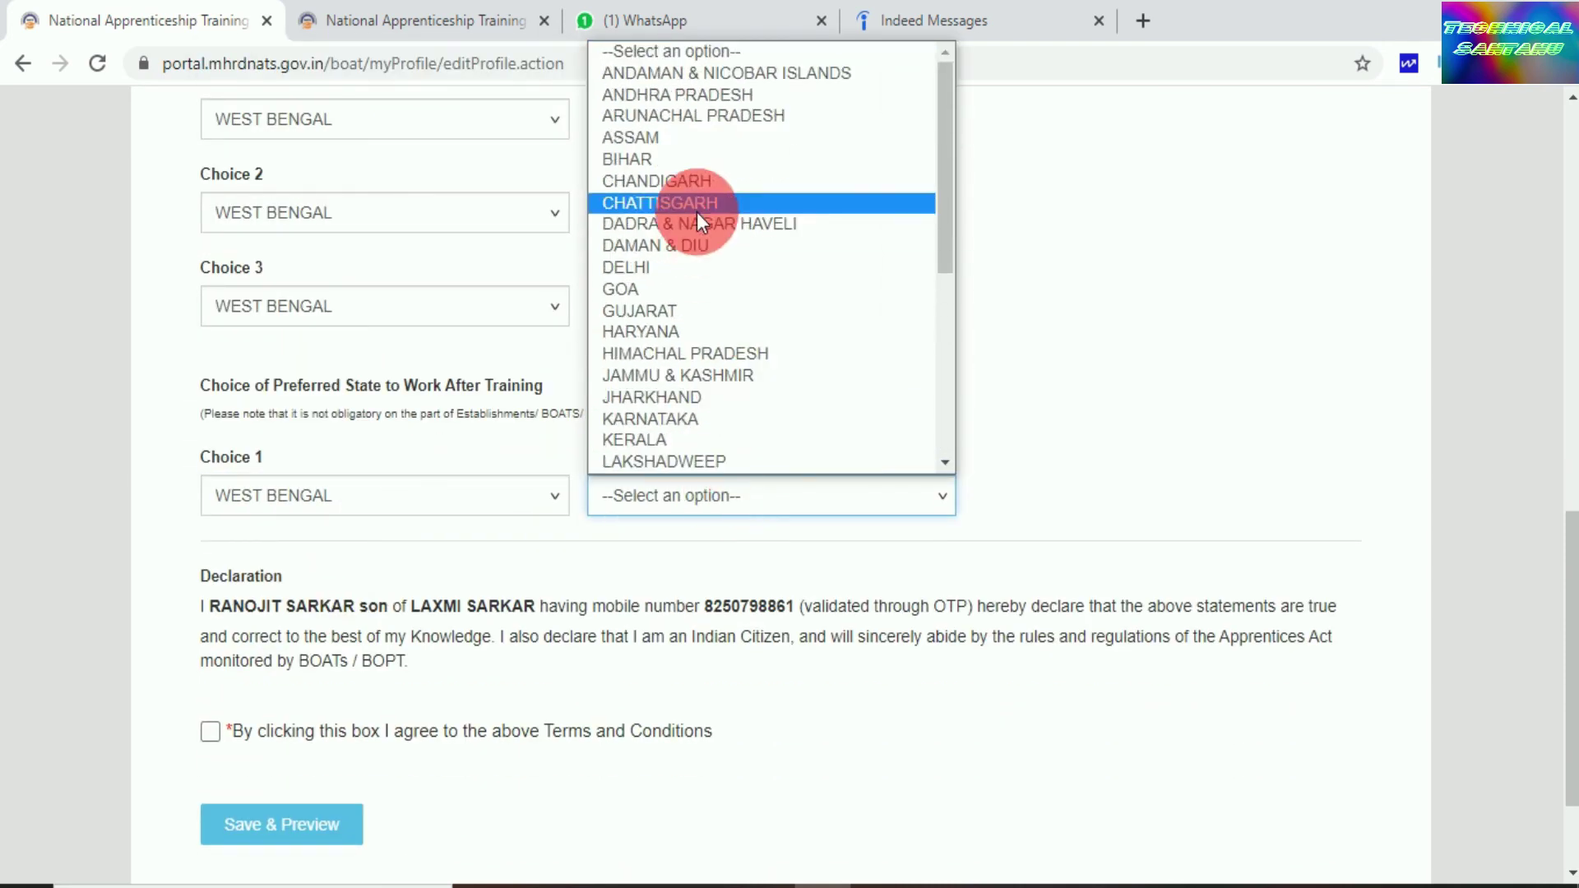
pyautogui.scroll(-6, 711, 345)
pyautogui.scroll(4, 759, 329)
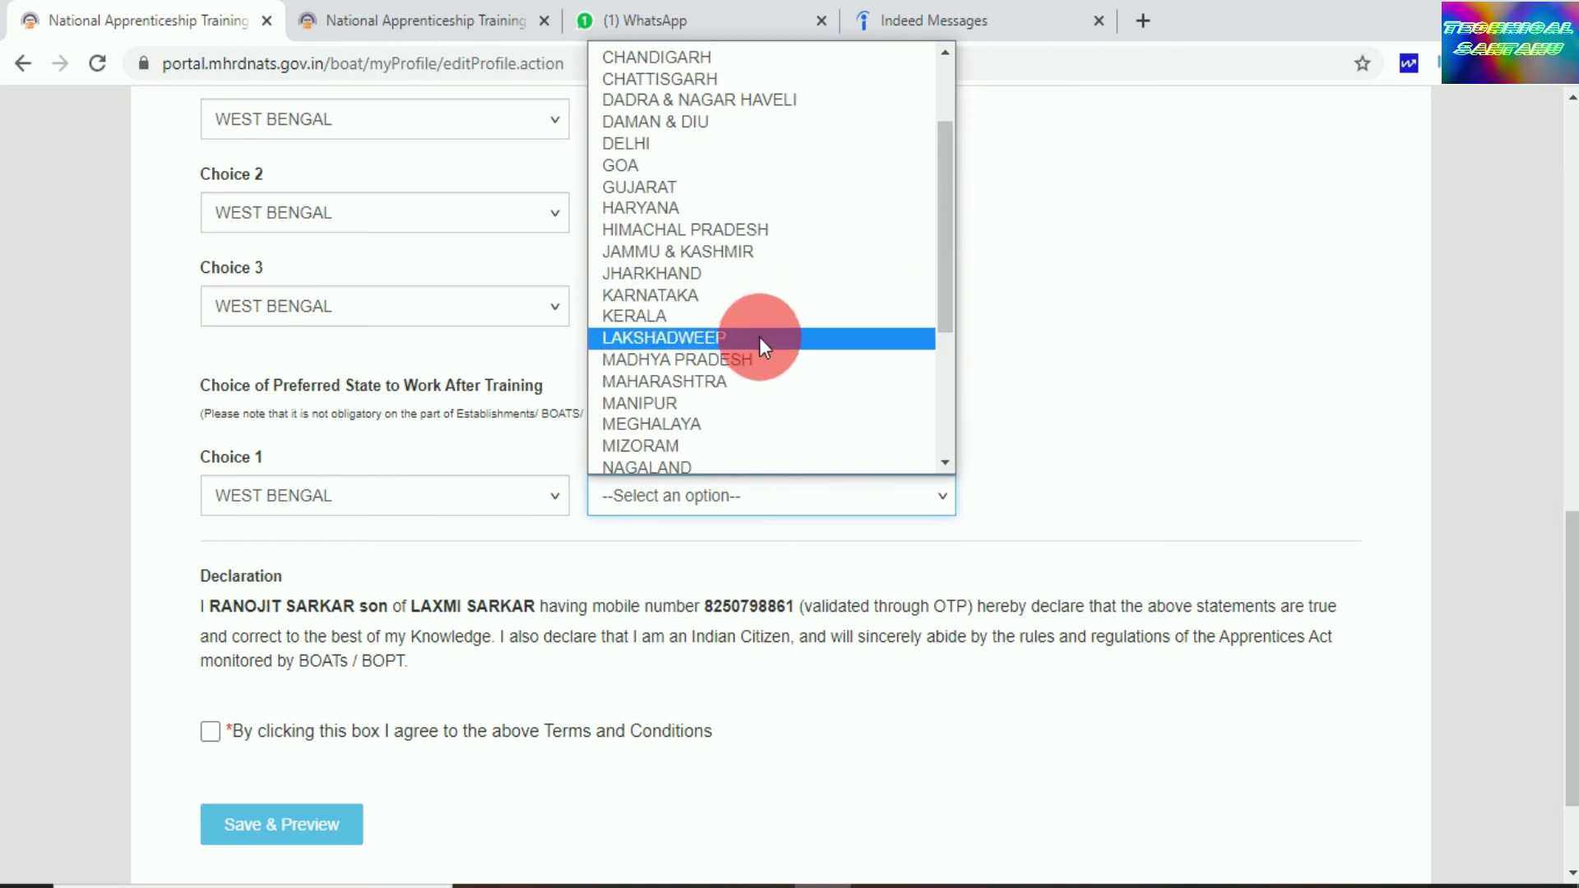
pyautogui.scroll(2, 761, 255)
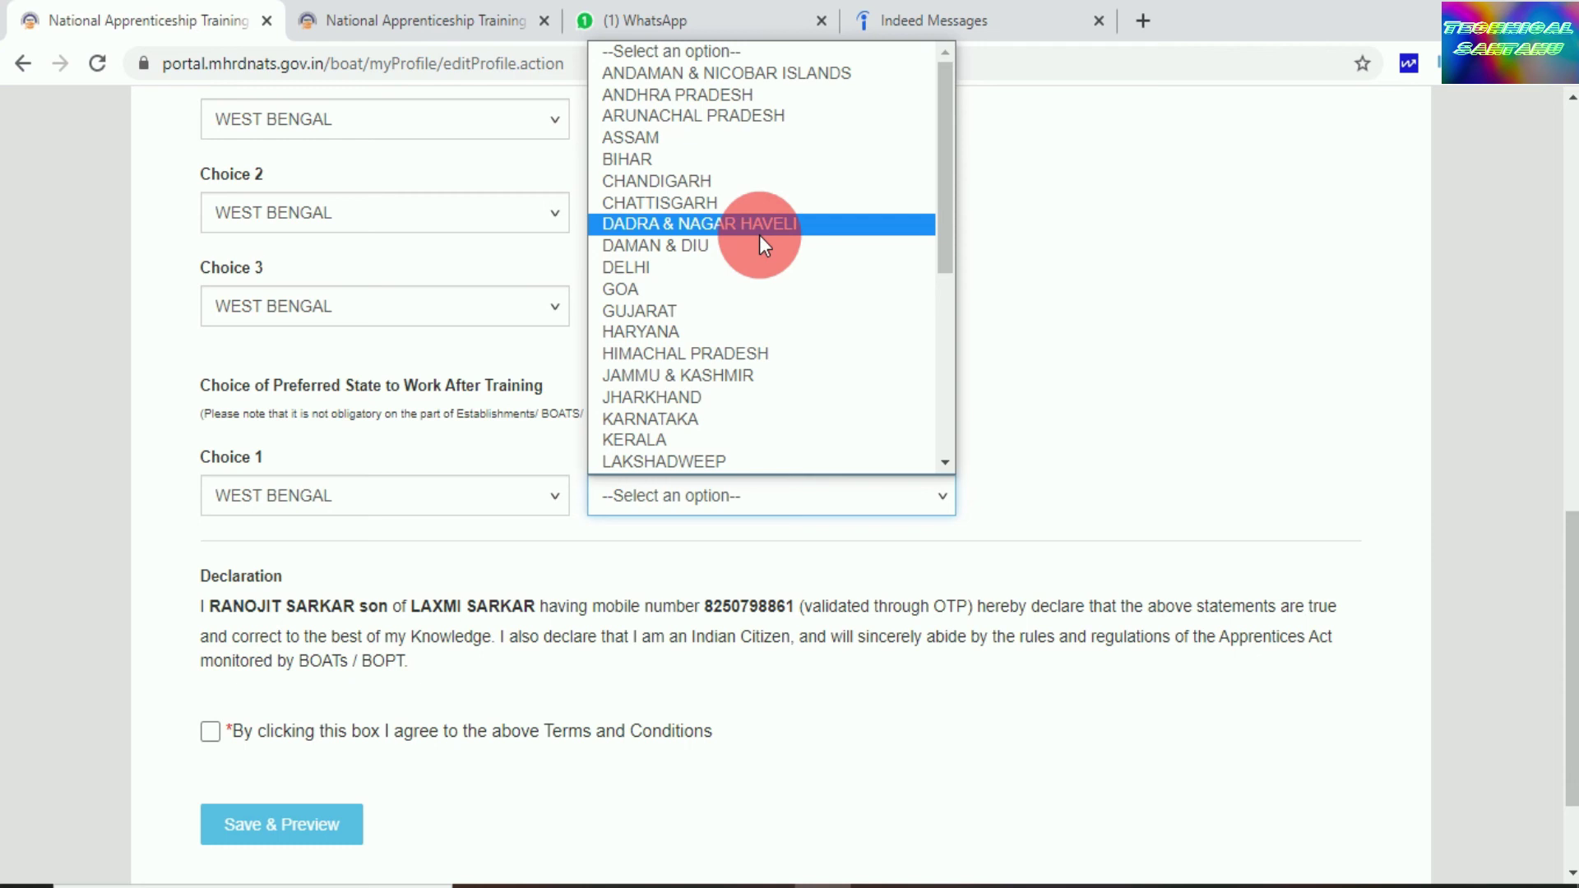
pyautogui.scroll(-5, 765, 436)
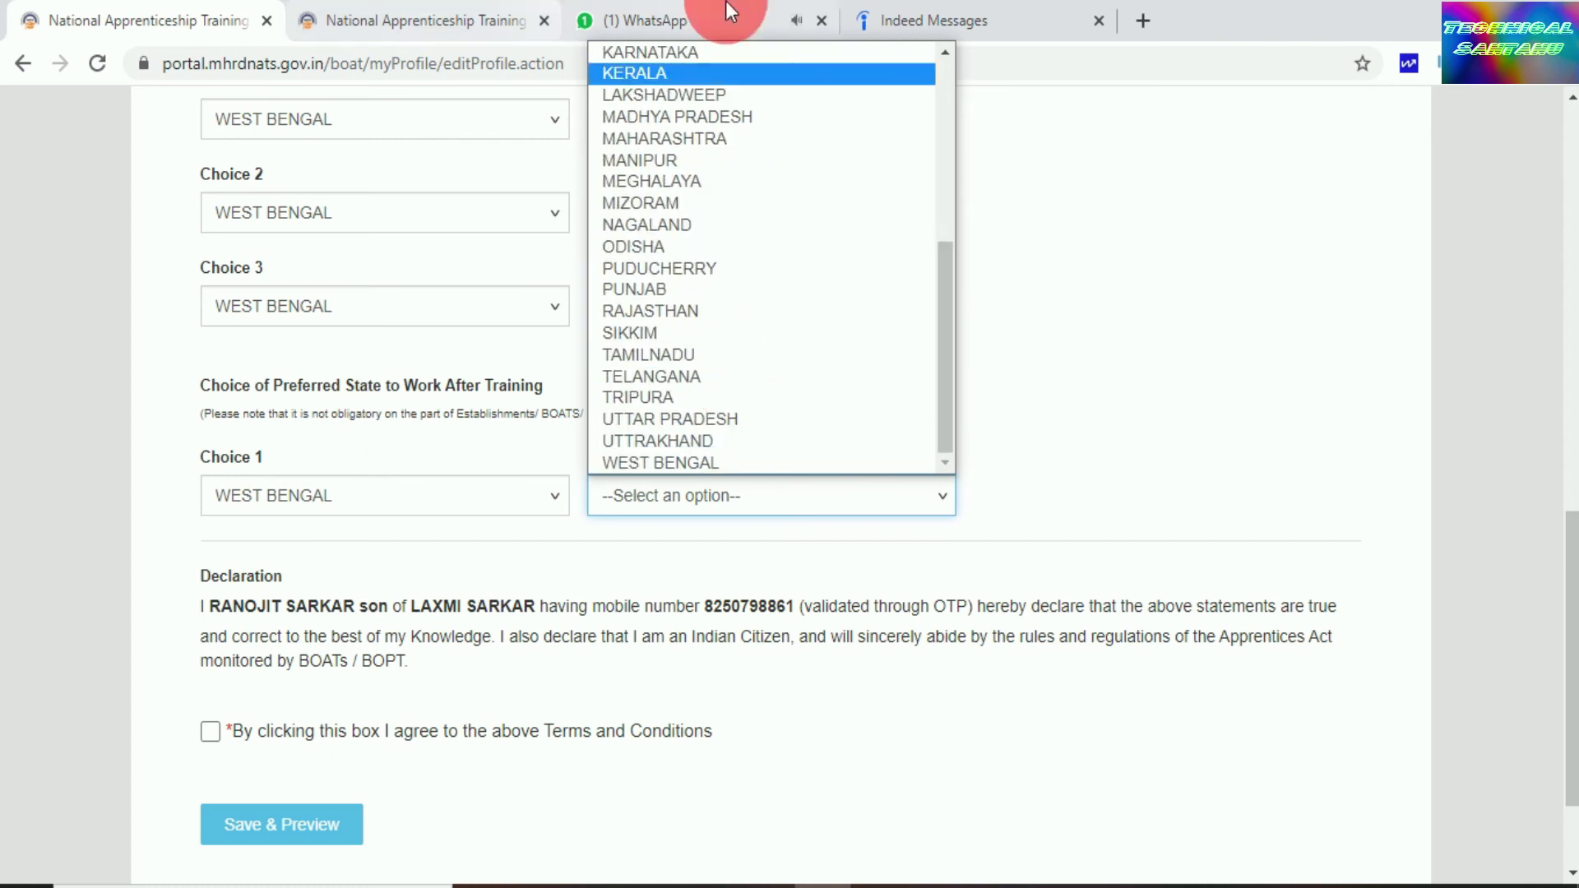
pyautogui.click(788, 416)
# Step: Accept the declaration's terms and conditions and Save & Preview the form
pyautogui.scroll(-2, 913, 440)
pyautogui.click(239, 580)
pyautogui.click(210, 577)
pyautogui.click(279, 670)
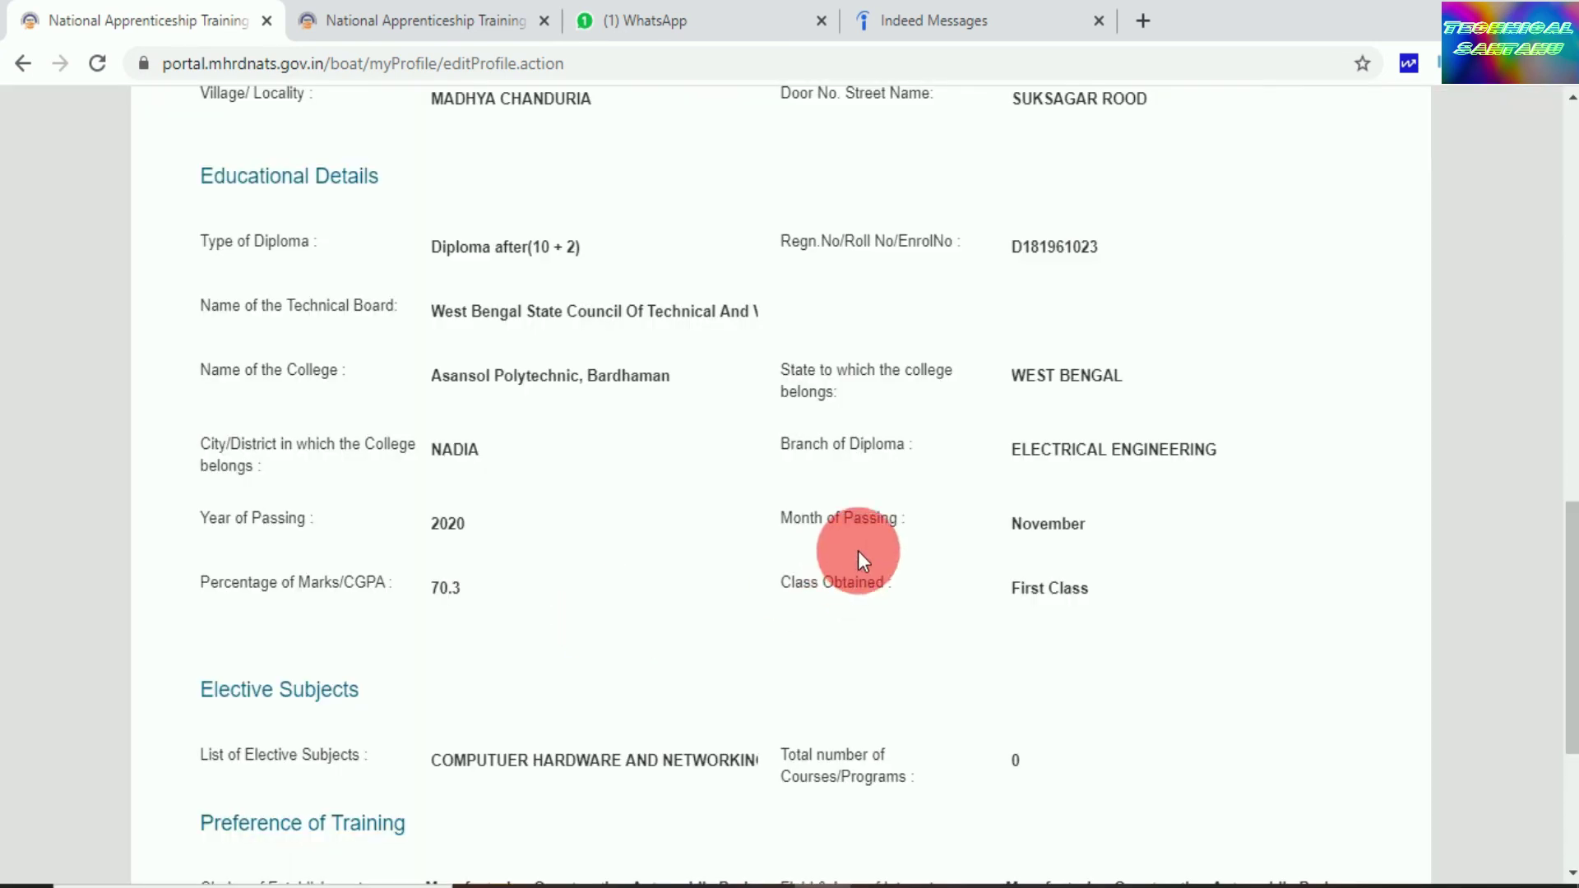
# Step: Submit the completed enrollment form and dismiss the feedback rating prompt
pyautogui.scroll(3, 857, 551)
pyautogui.scroll(-6, 860, 558)
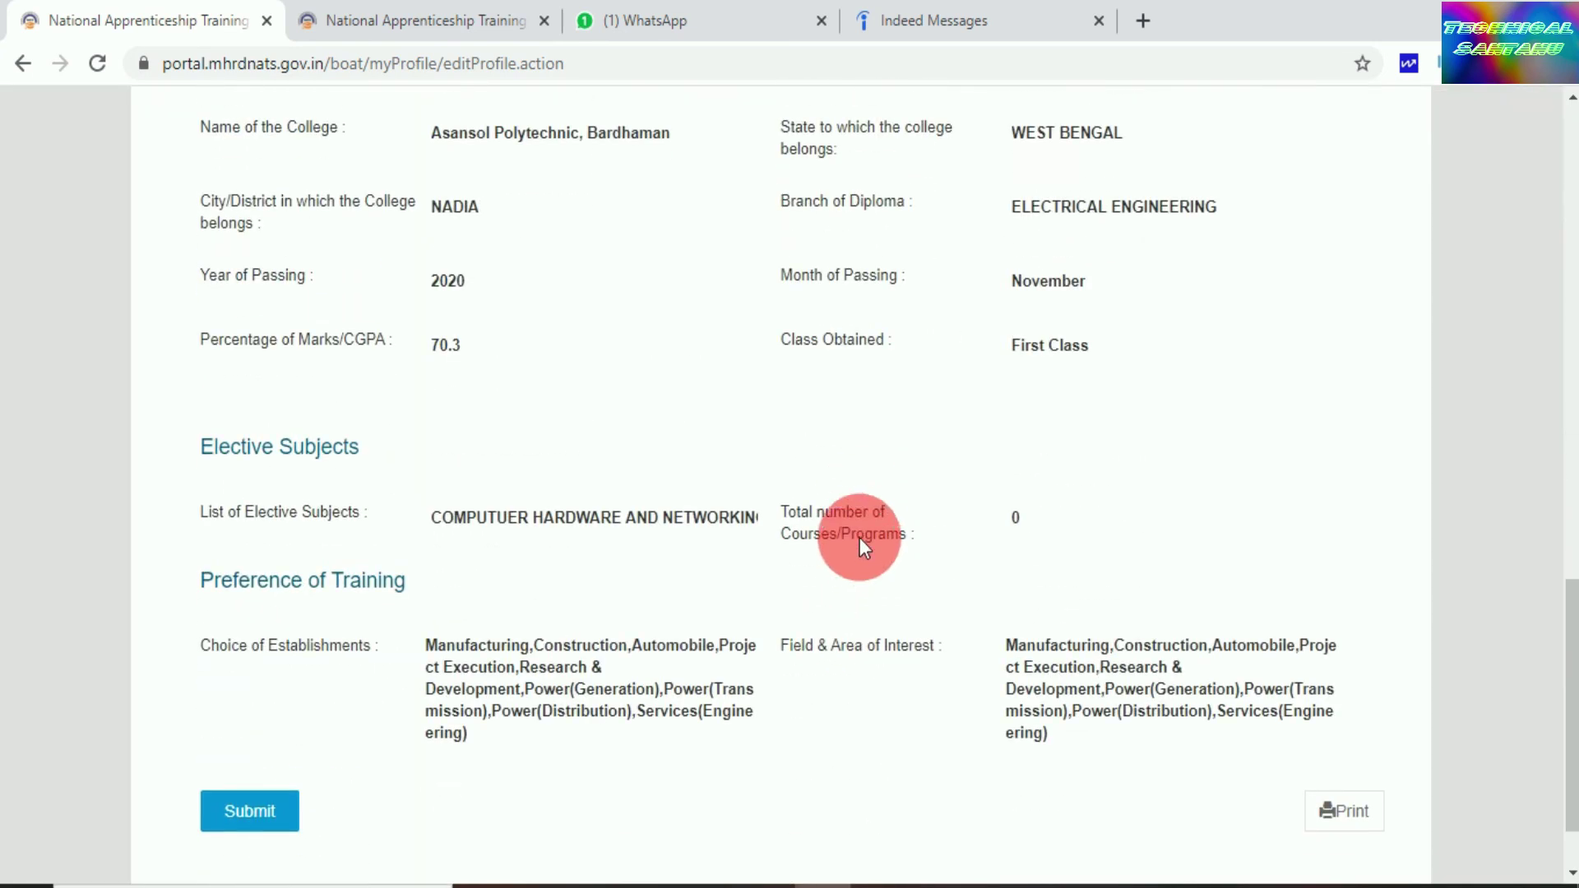
pyautogui.scroll(-2, 1028, 539)
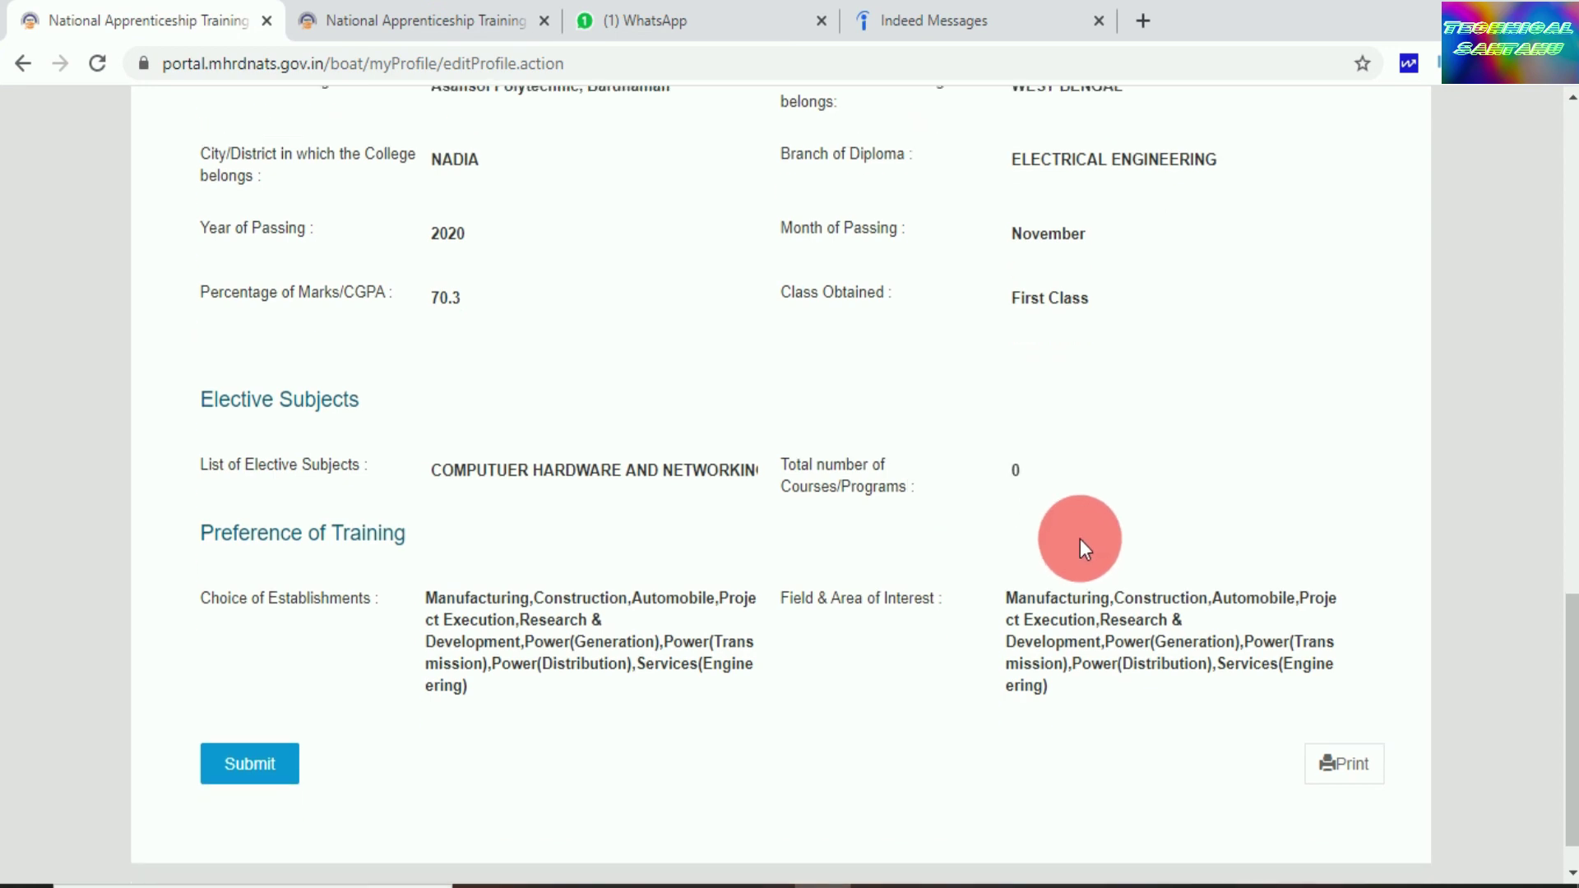
pyautogui.click(278, 719)
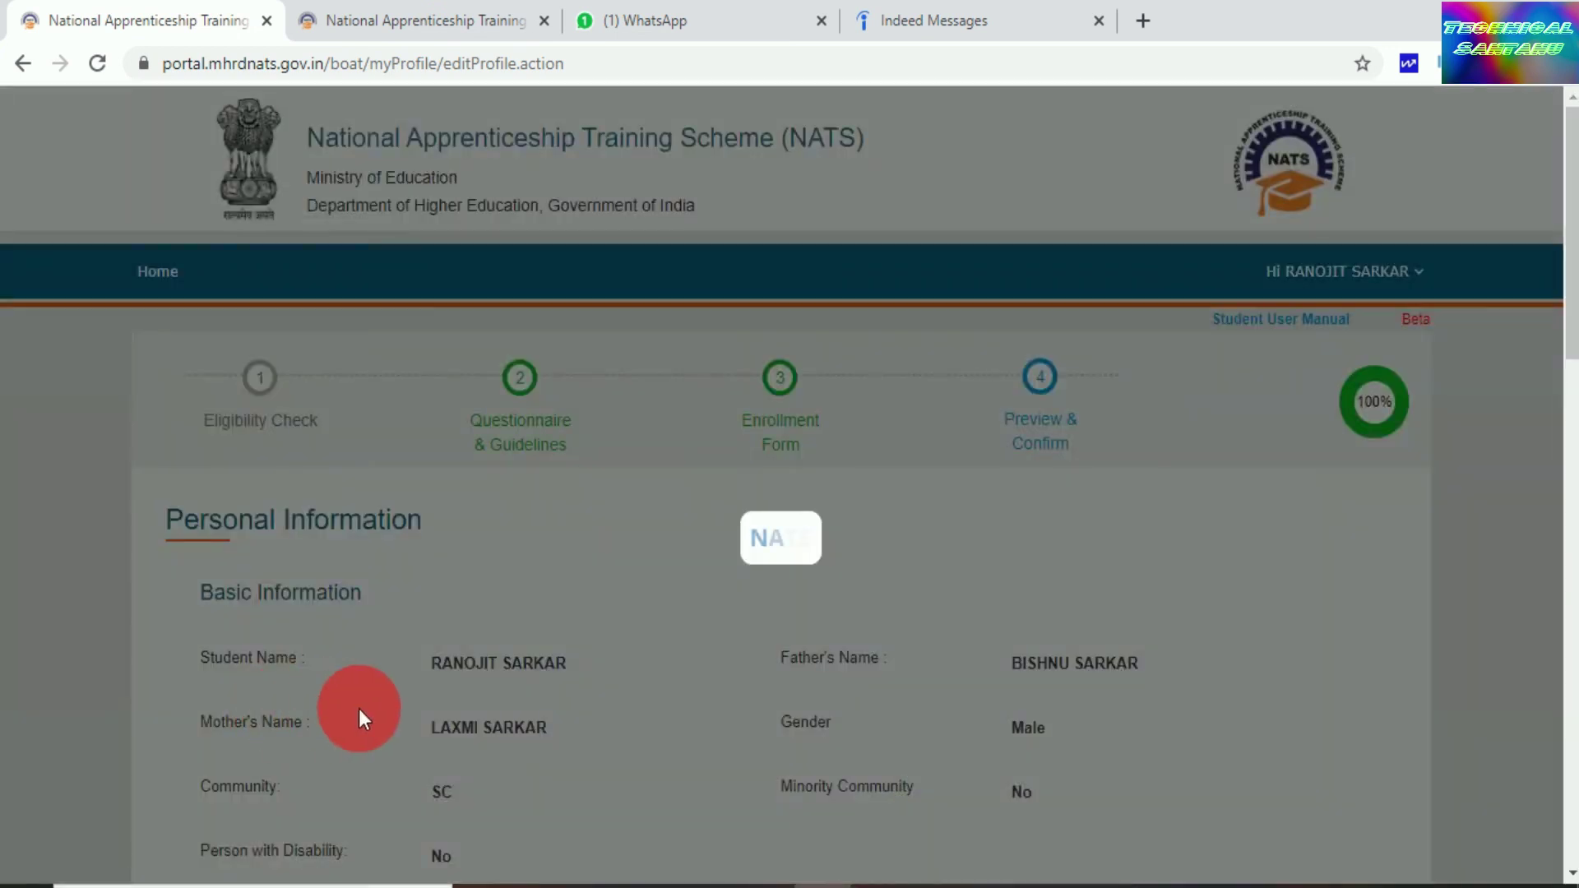
pyautogui.scroll(-1, 757, 578)
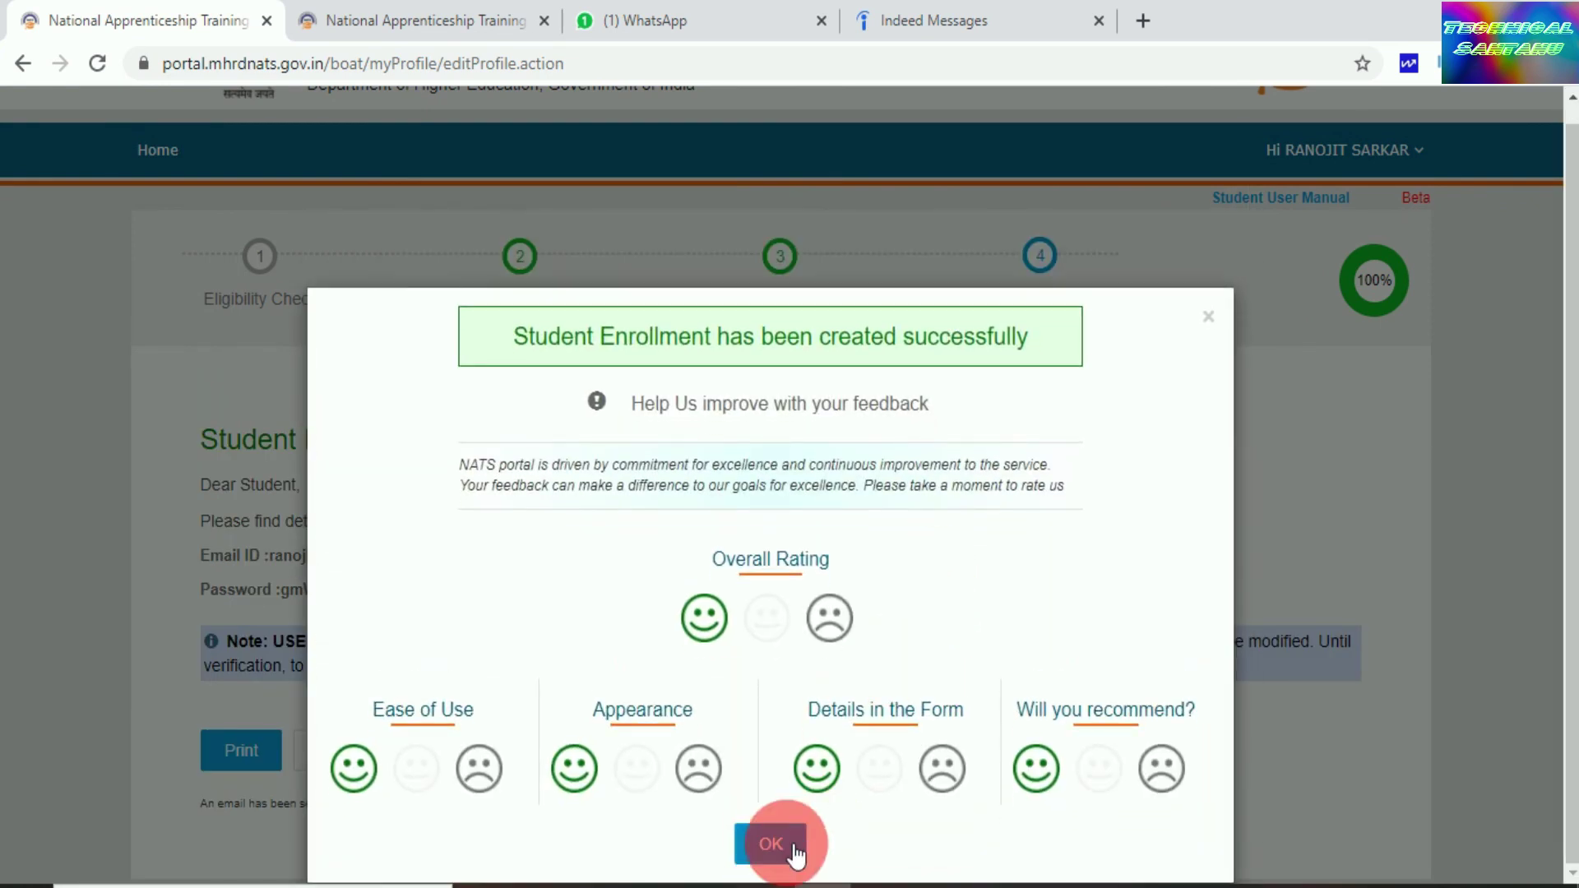
pyautogui.click(773, 860)
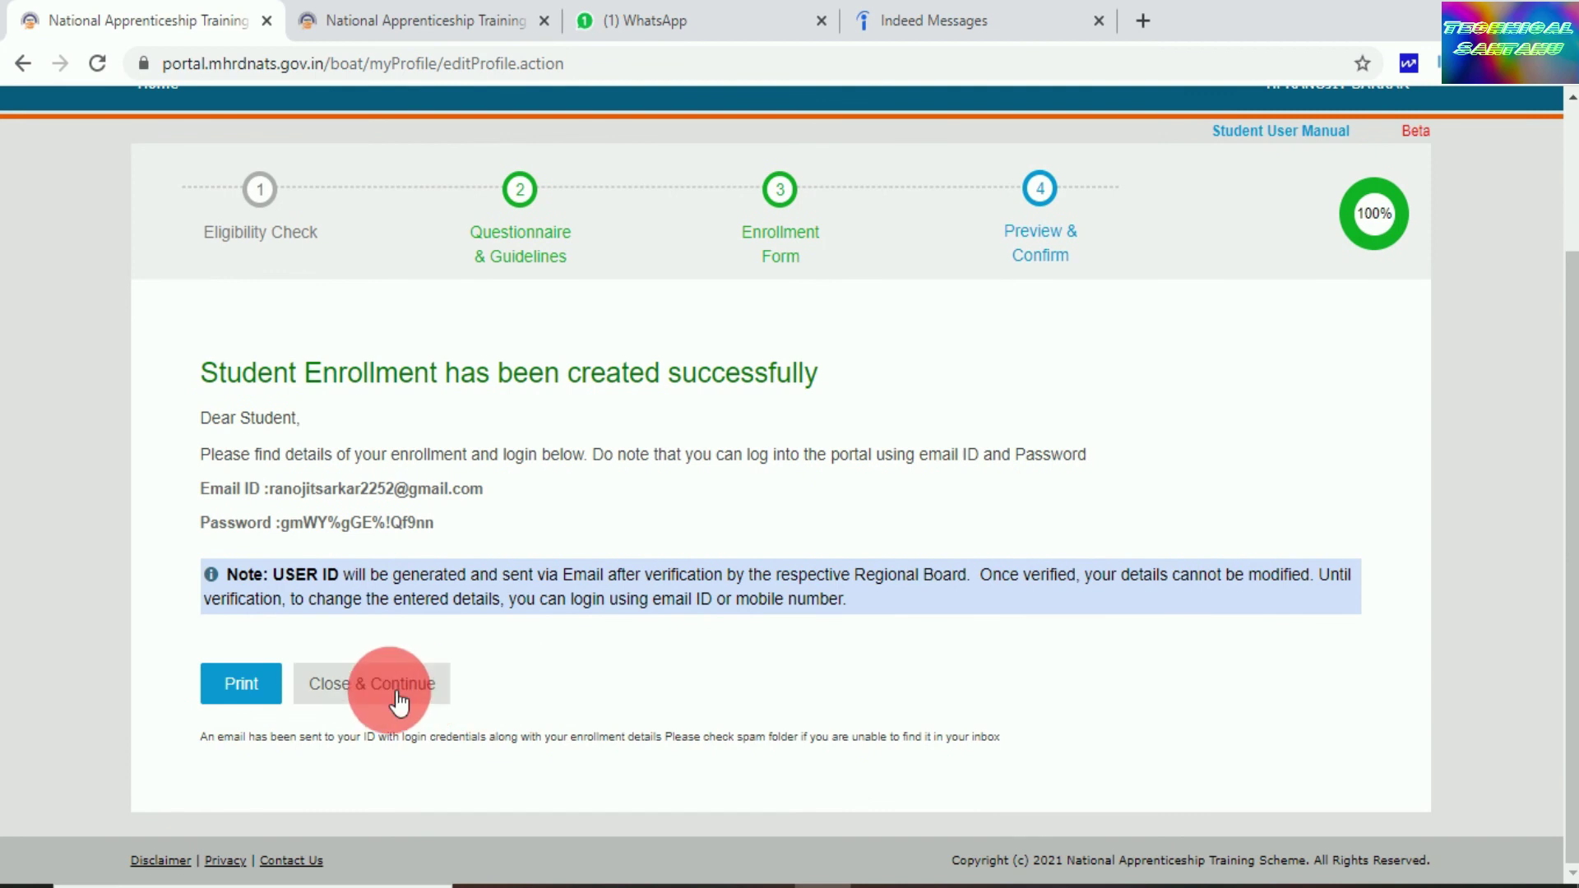
# Step: Save the enrollment confirmation page as a PDF in Downloads, then Close & Continue
pyautogui.click(240, 684)
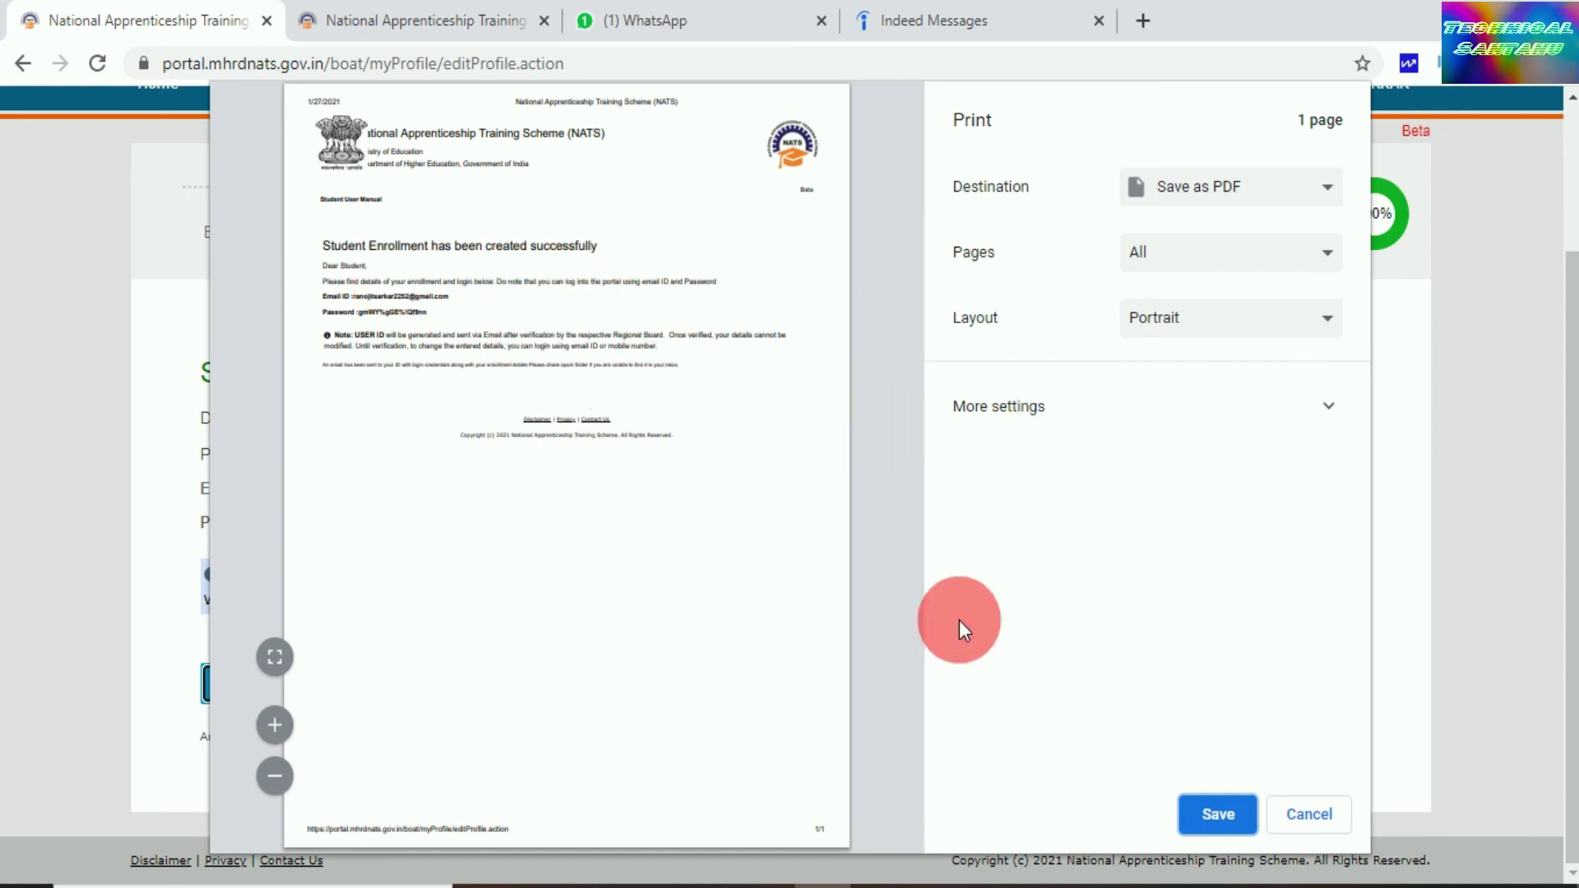
pyautogui.click(1216, 810)
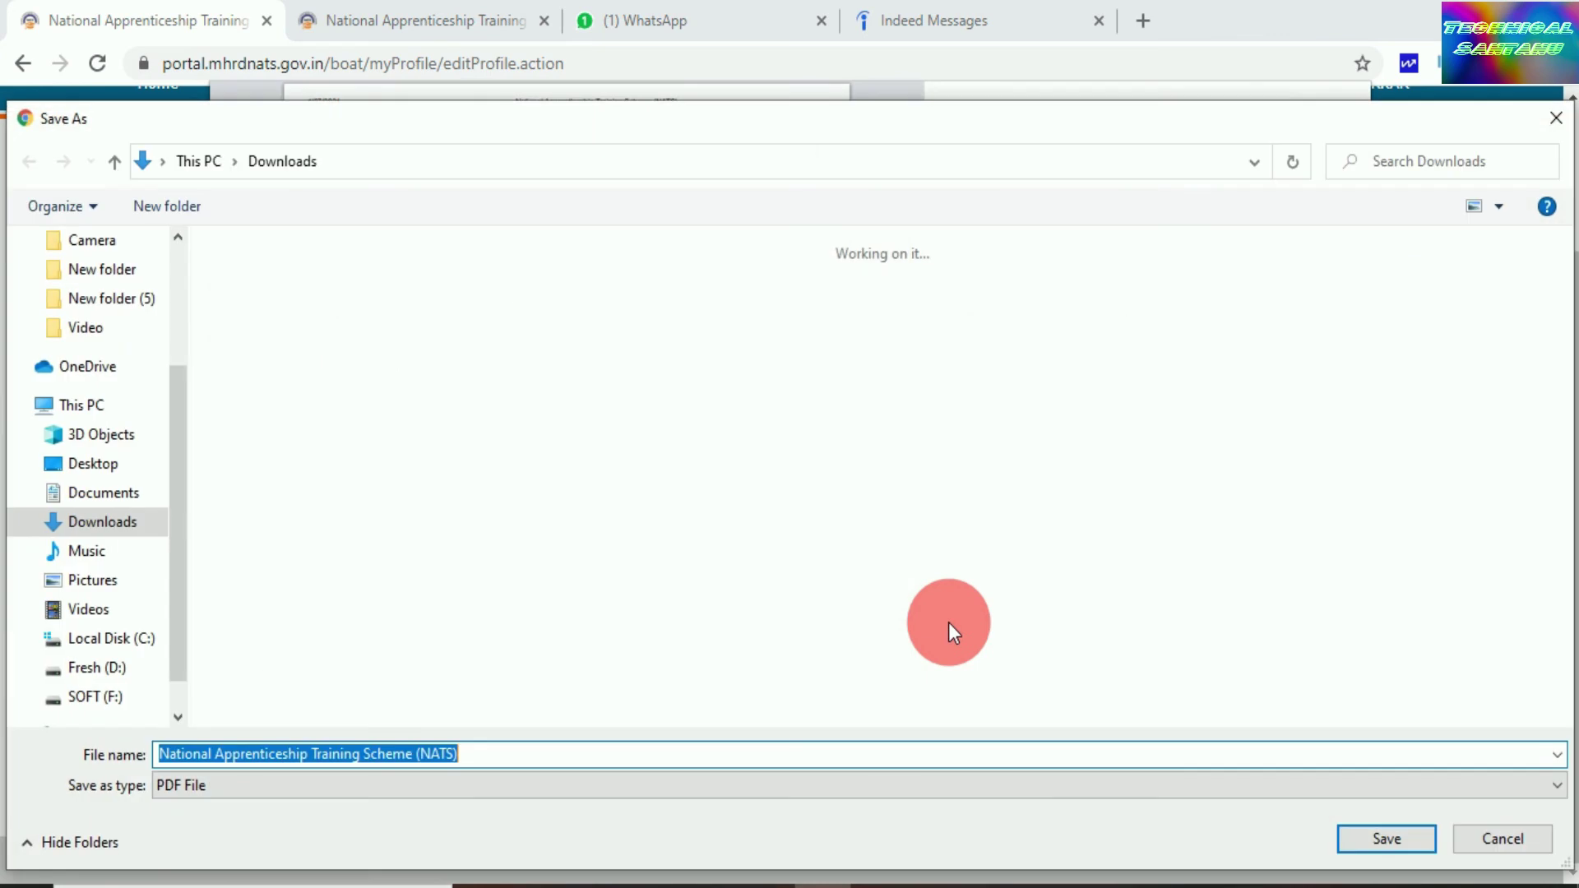
pyautogui.click(1353, 840)
pyautogui.scroll(-2, 674, 639)
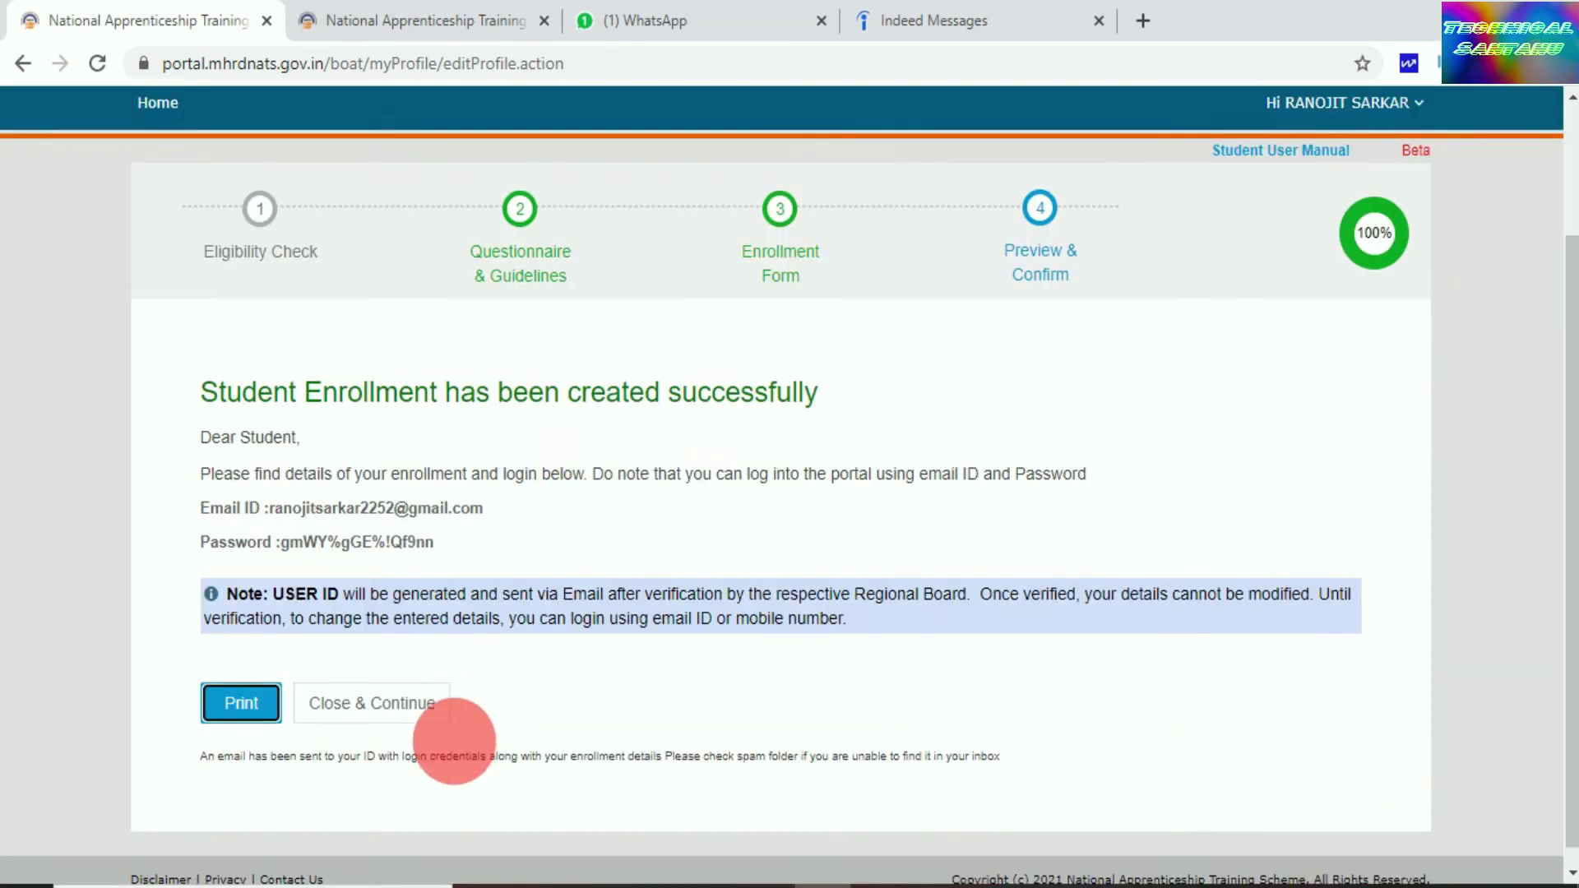
pyautogui.click(393, 697)
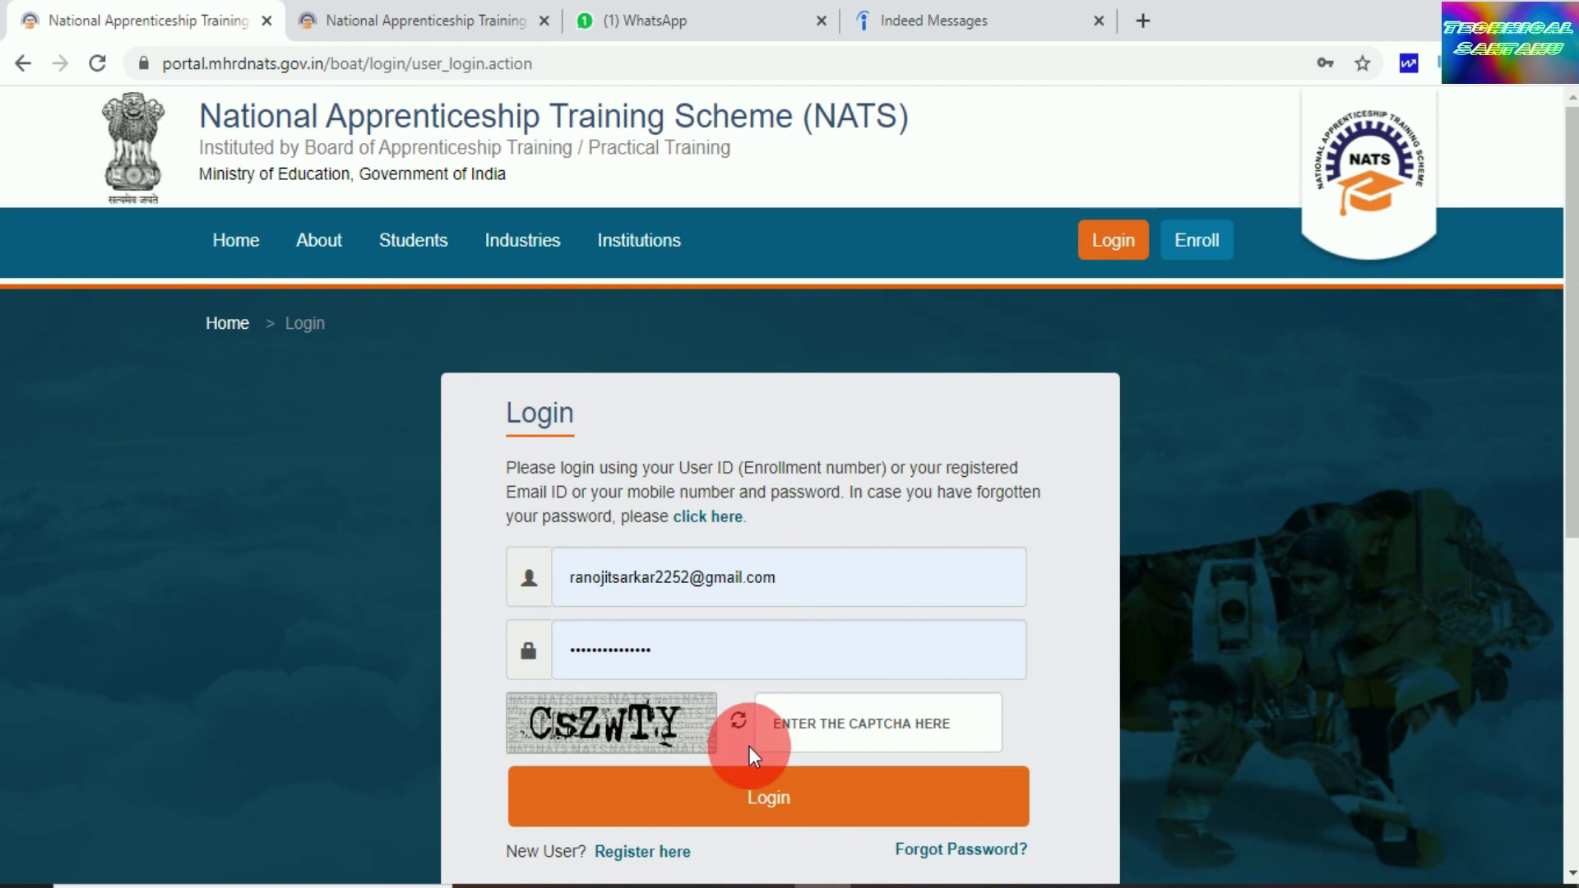
# Step: Enter the captcha characters shown on the login page
pyautogui.click(853, 727)
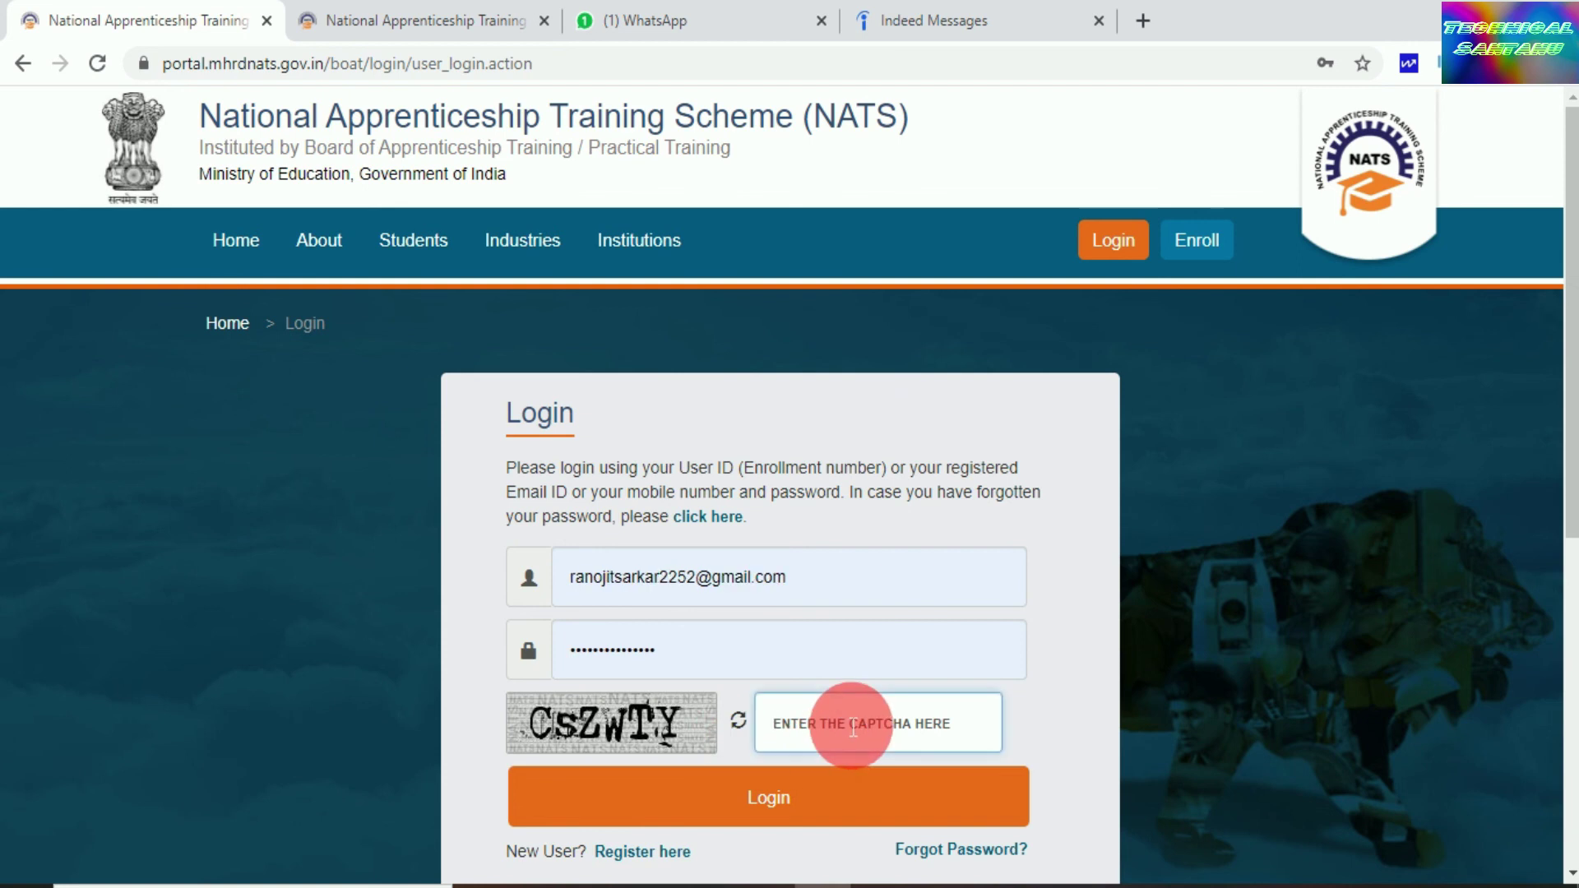
pyautogui.write('CsZWTY')
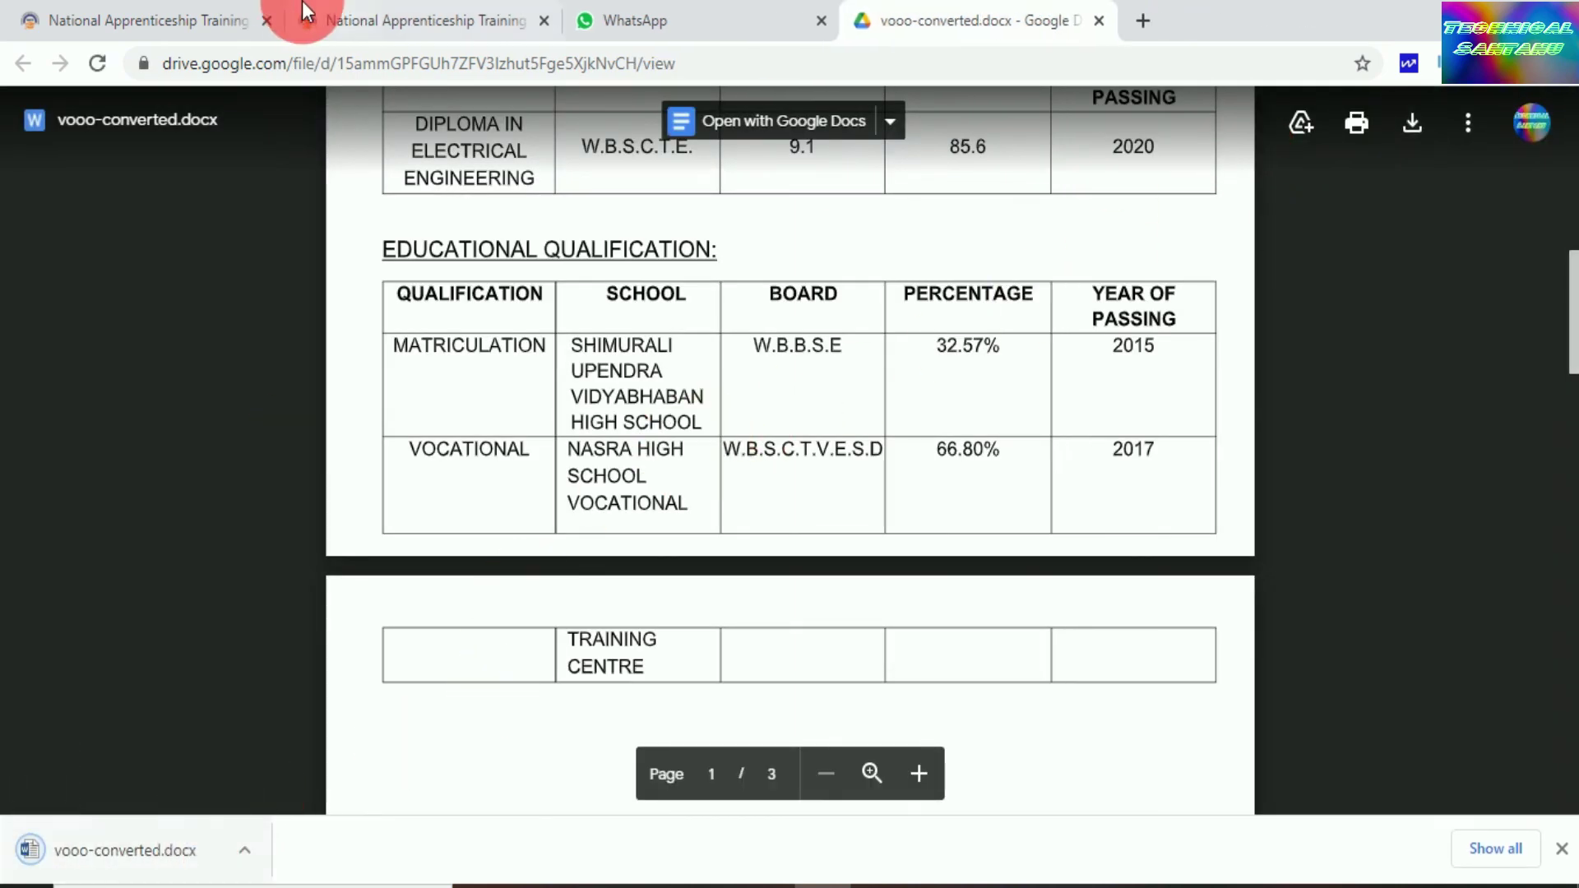
# Step: Close the duplicate NATS portal tab and return to the first one
pyautogui.click(159, 18)
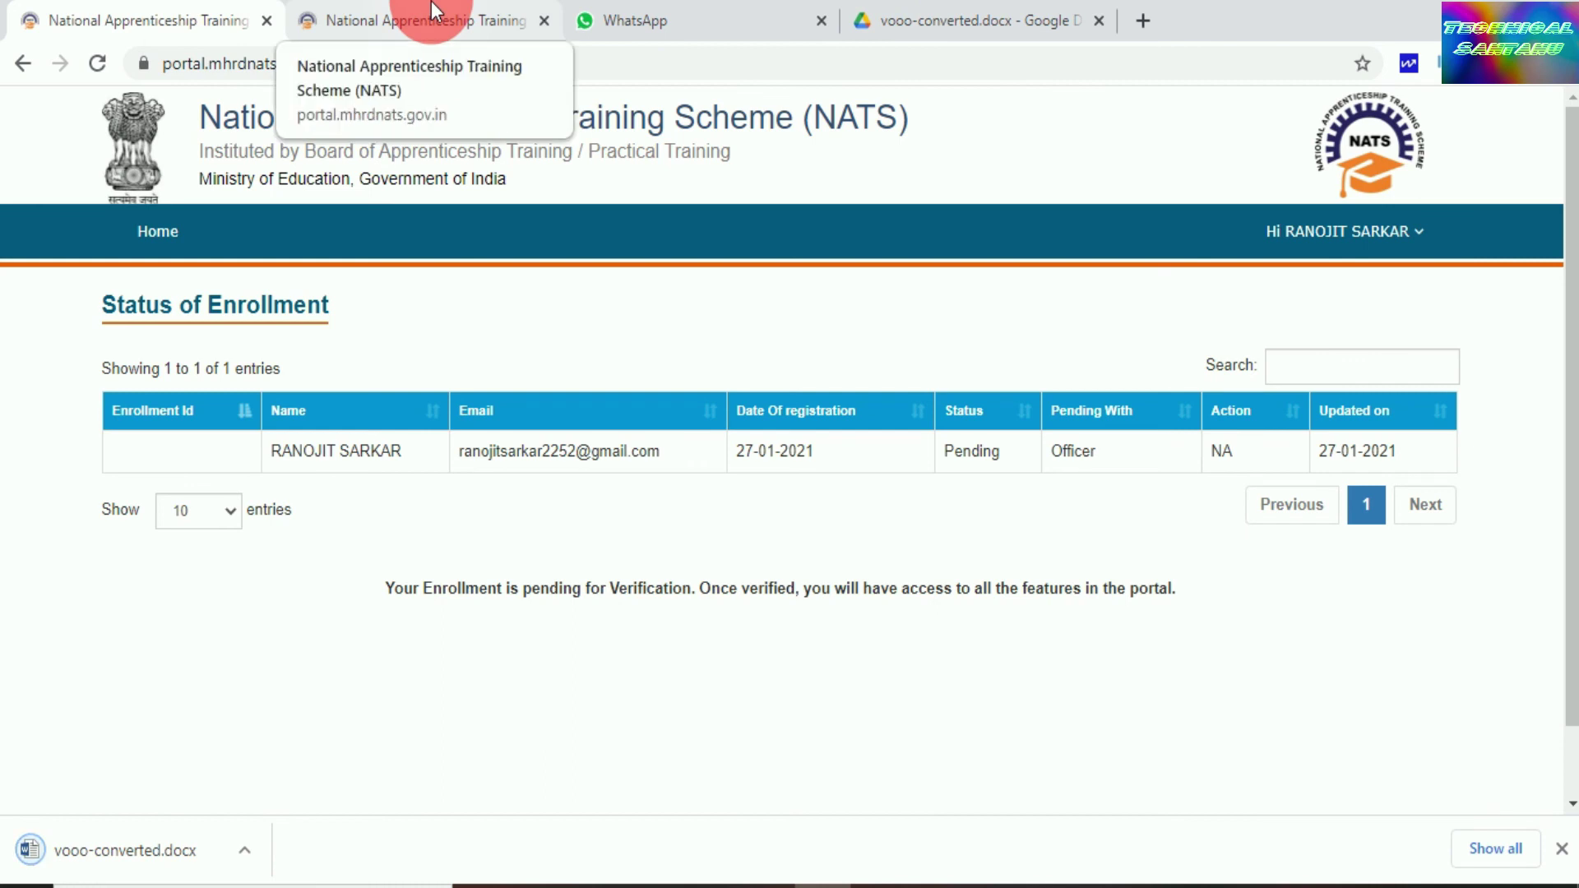
pyautogui.click(433, 8)
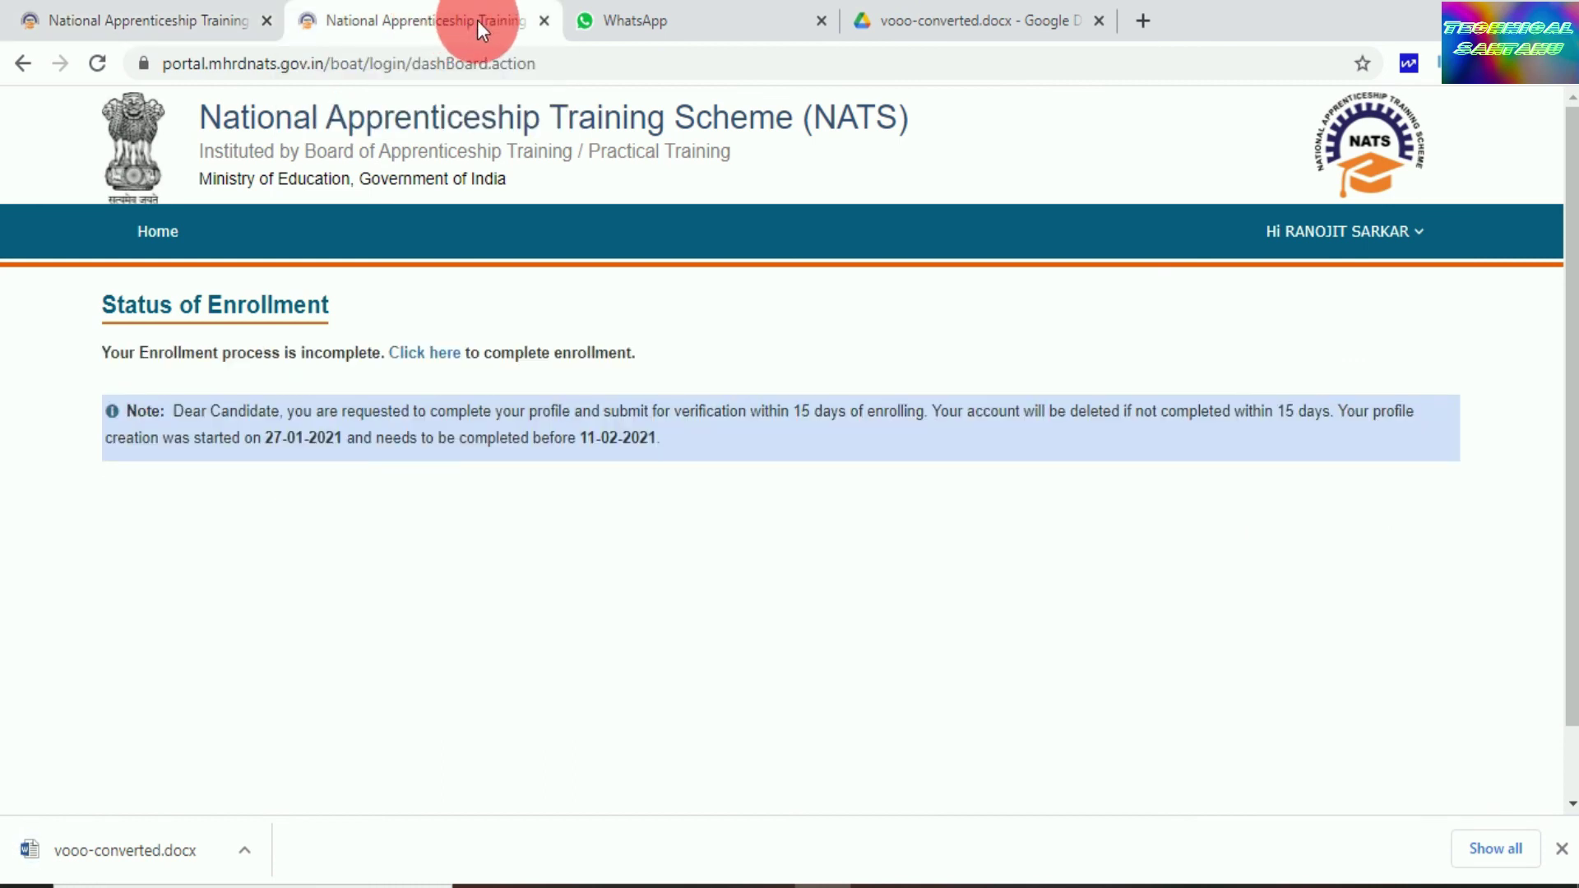
pyautogui.click(543, 21)
pyautogui.click(165, 18)
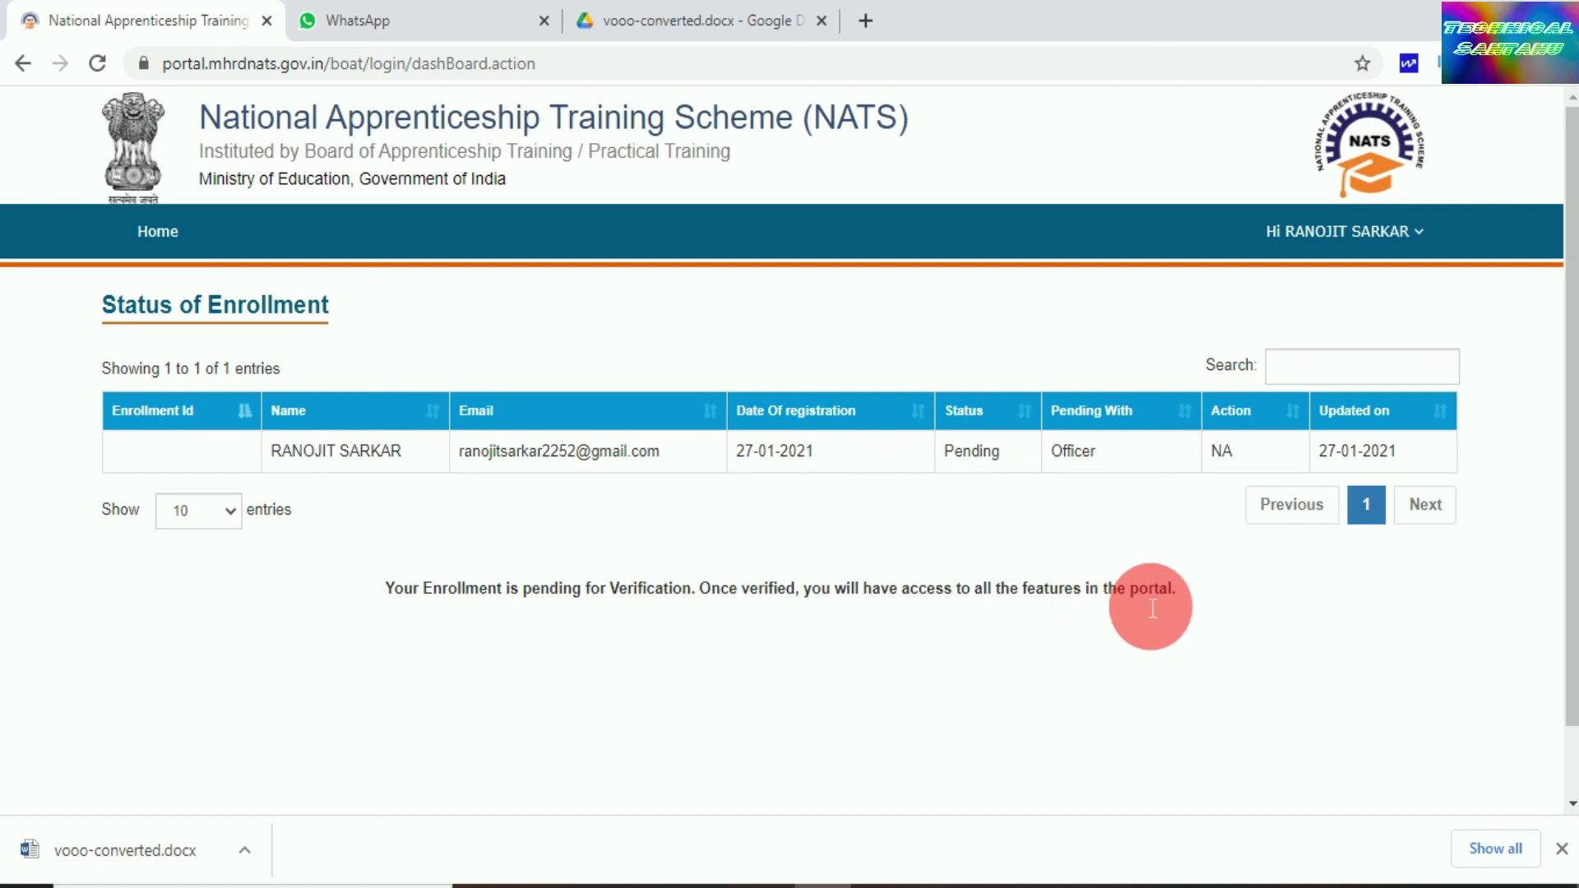
# Step: Dismiss the downloads bar and open My Profile from the account menu
pyautogui.click(1564, 850)
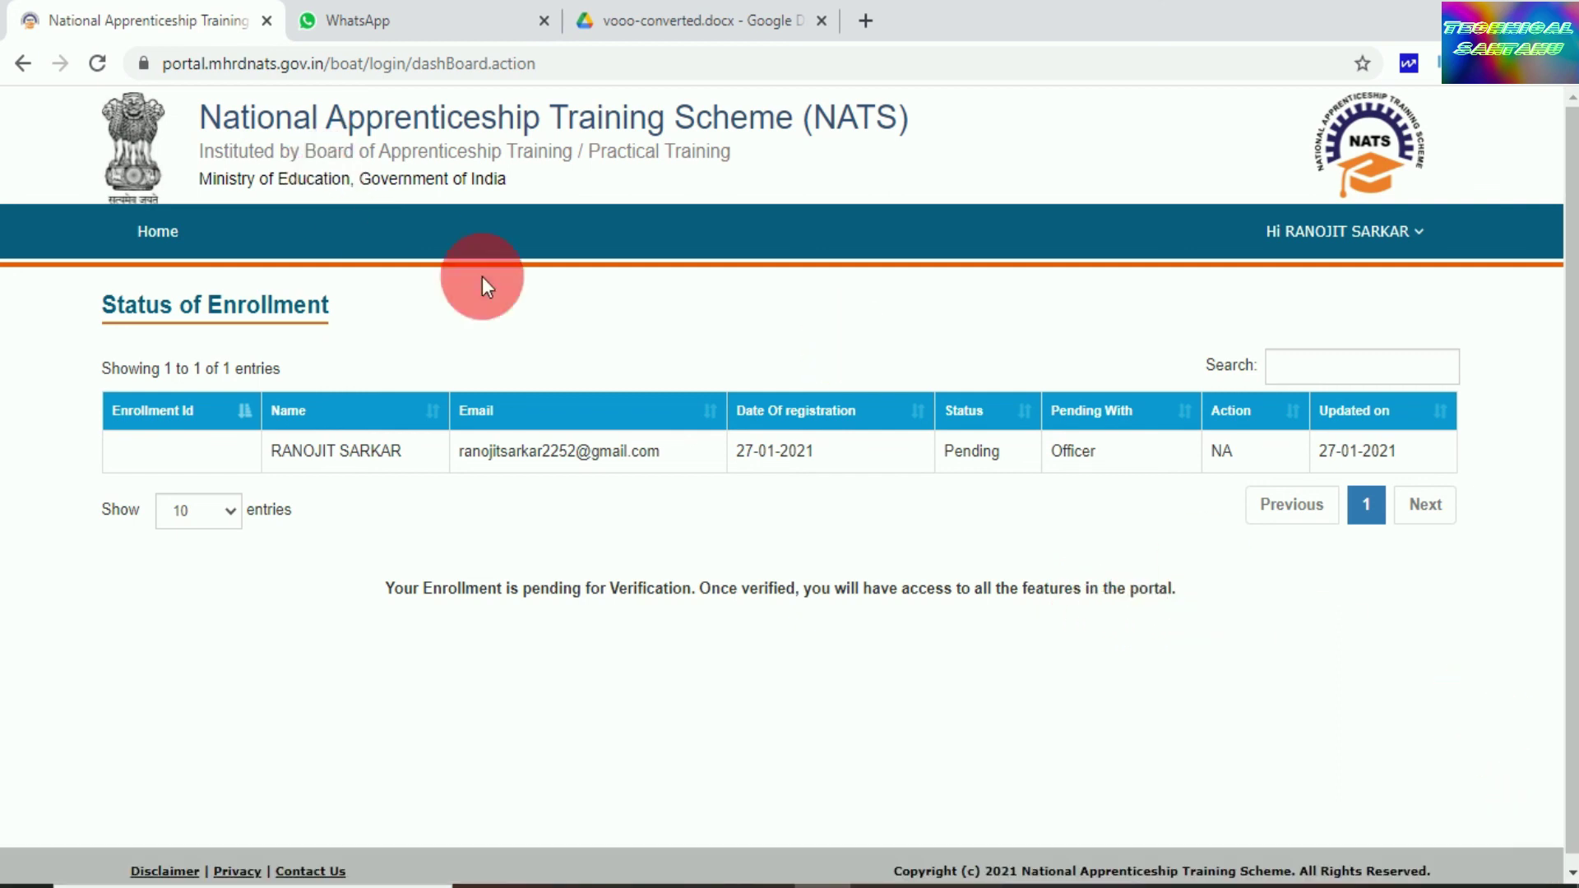
pyautogui.click(1371, 234)
pyautogui.click(1365, 280)
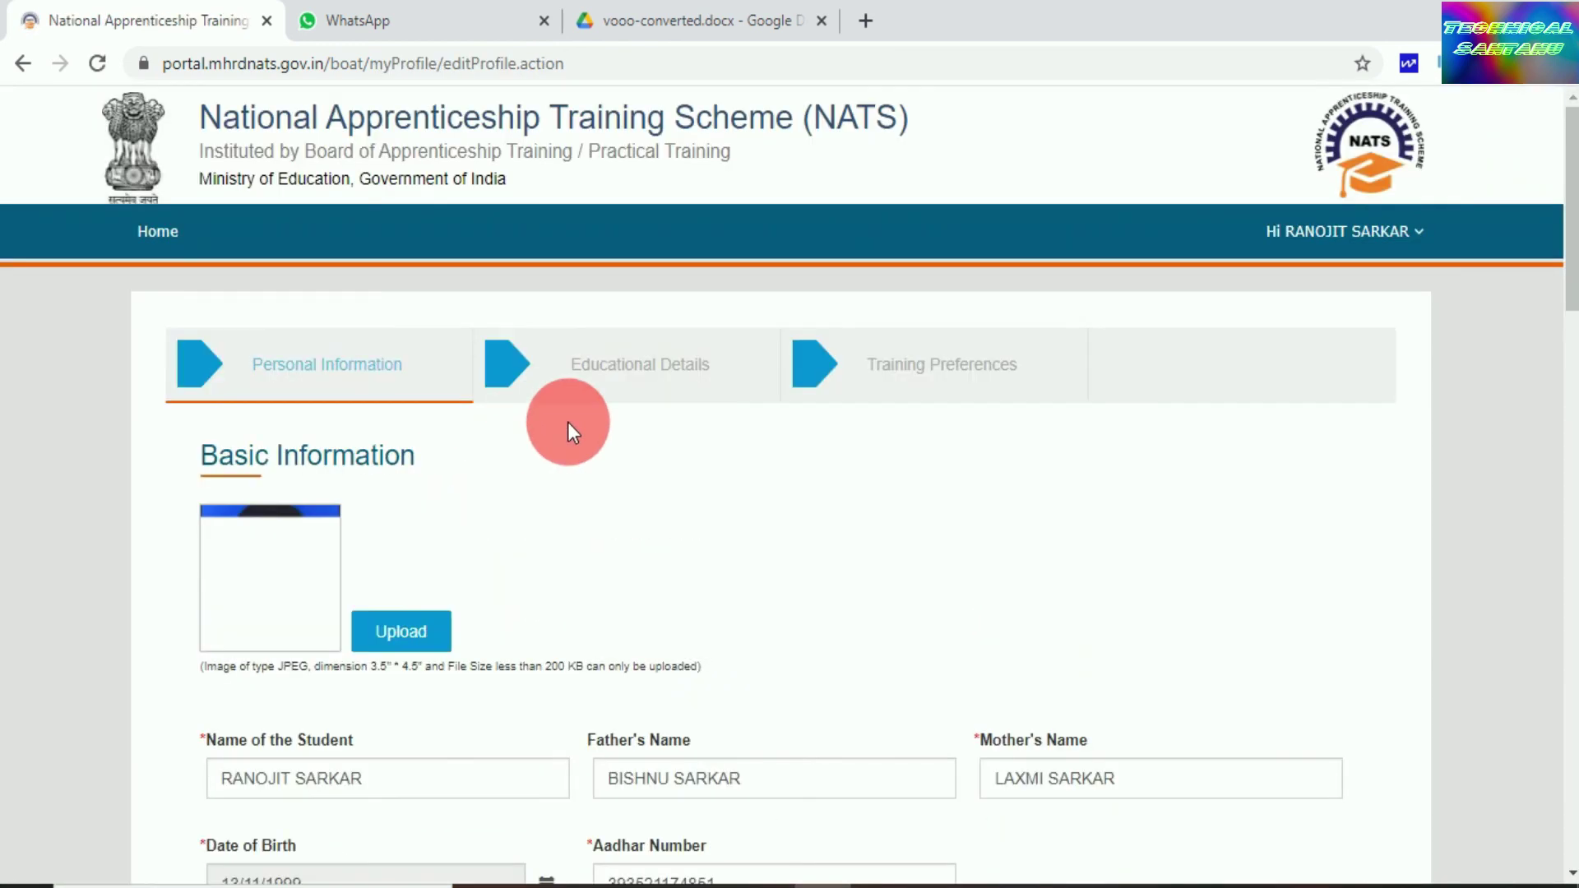
# Step: Check the uploaded bank proof PDF, then save the personal details and acknowledge the confirmation
pyautogui.scroll(-5, 567, 422)
pyautogui.scroll(-15, 568, 422)
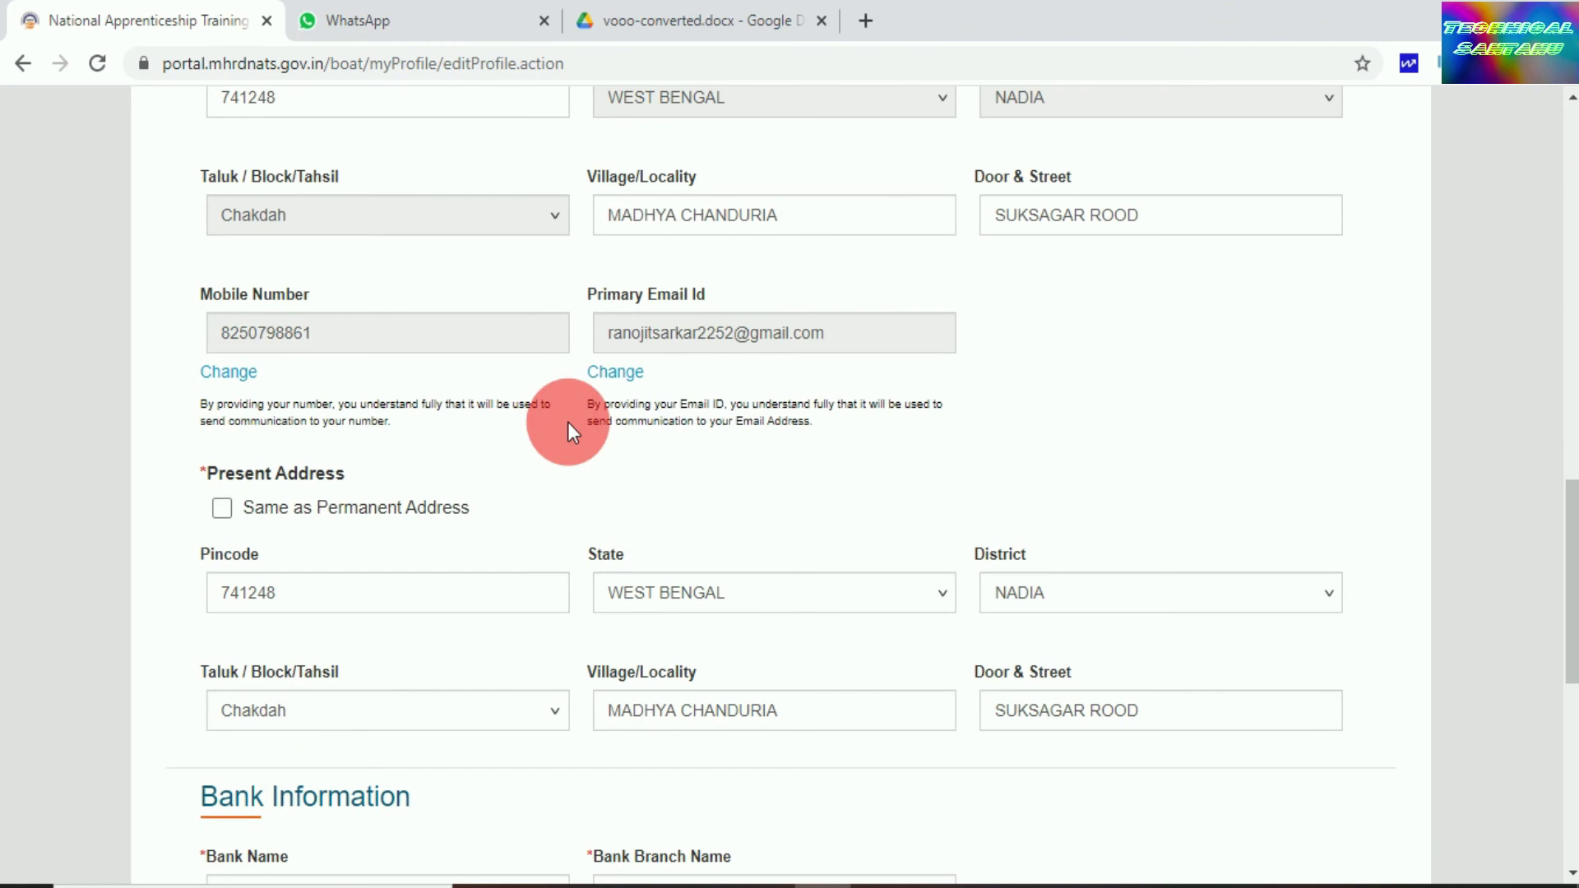
pyautogui.scroll(4, 567, 422)
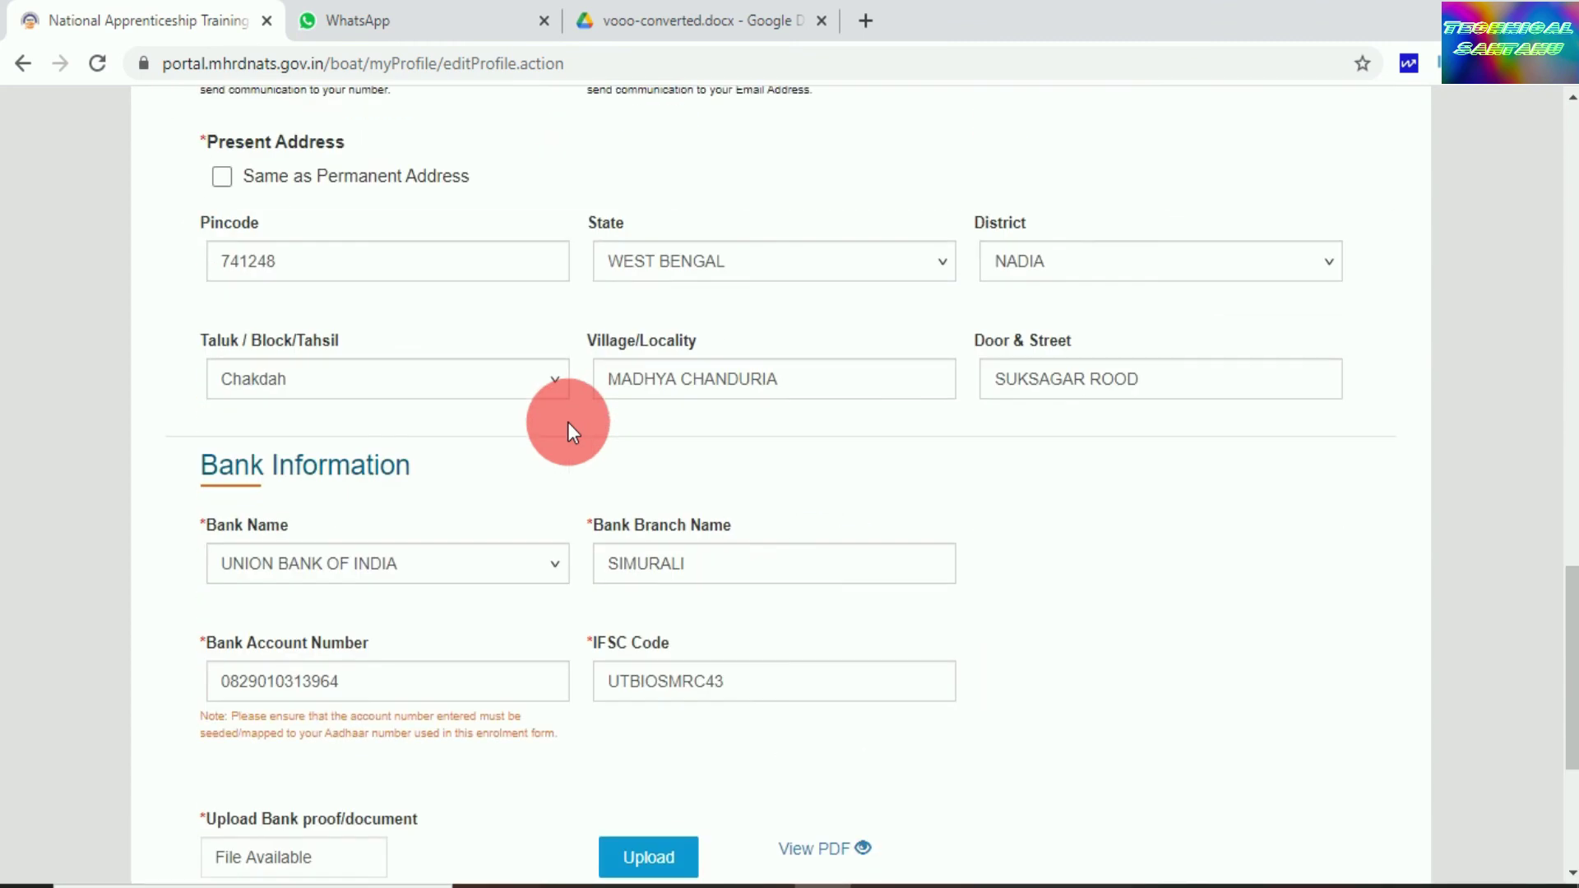
pyautogui.scroll(-3, 568, 421)
pyautogui.scroll(-2, 557, 605)
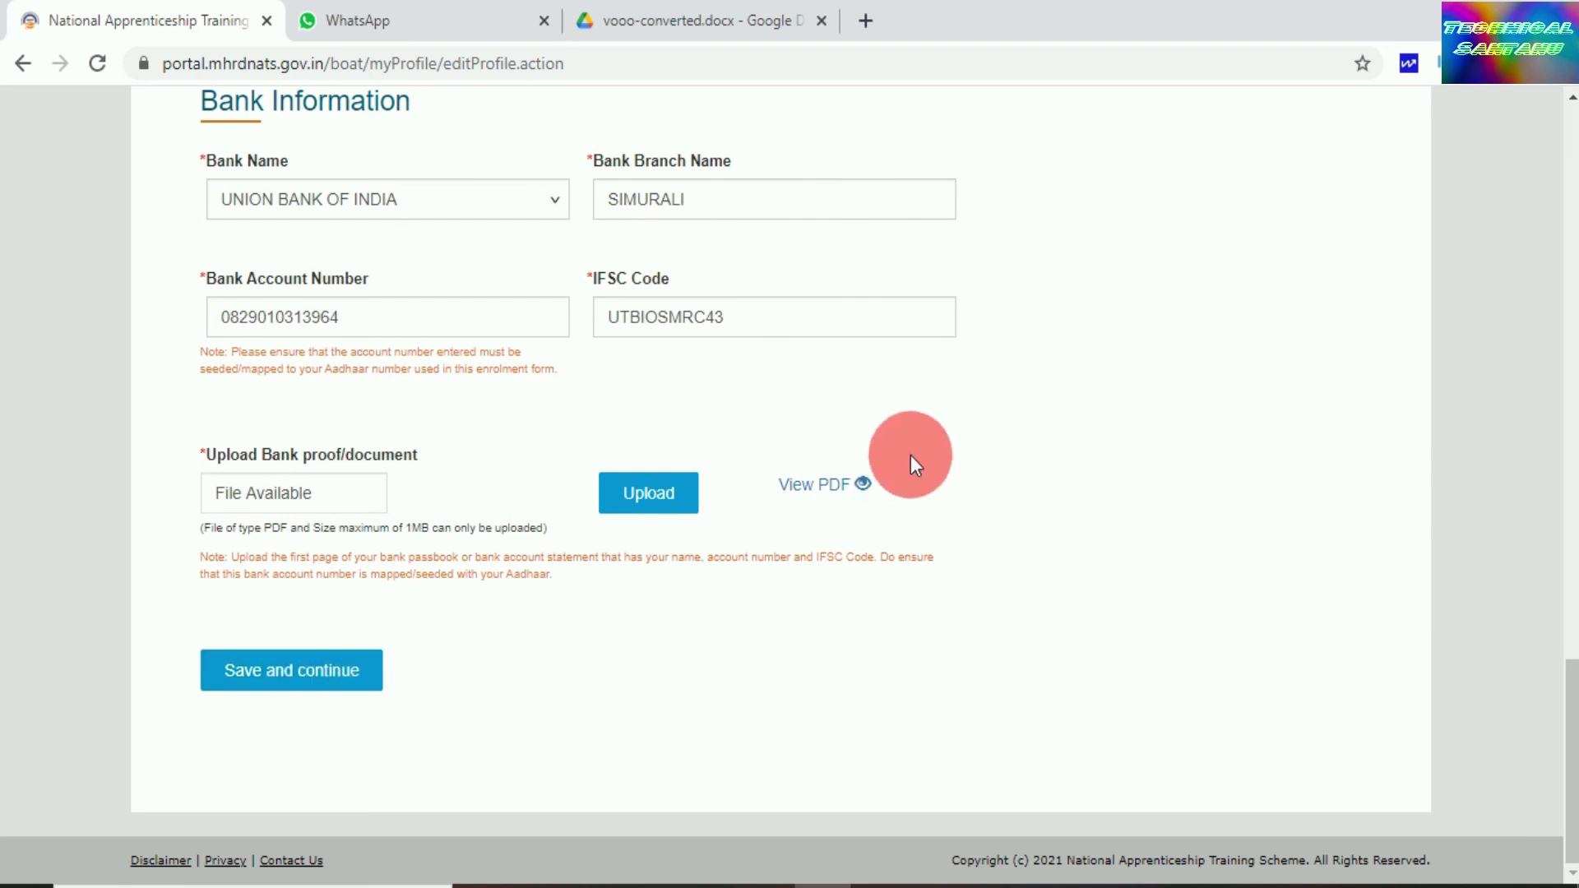
pyautogui.click(823, 483)
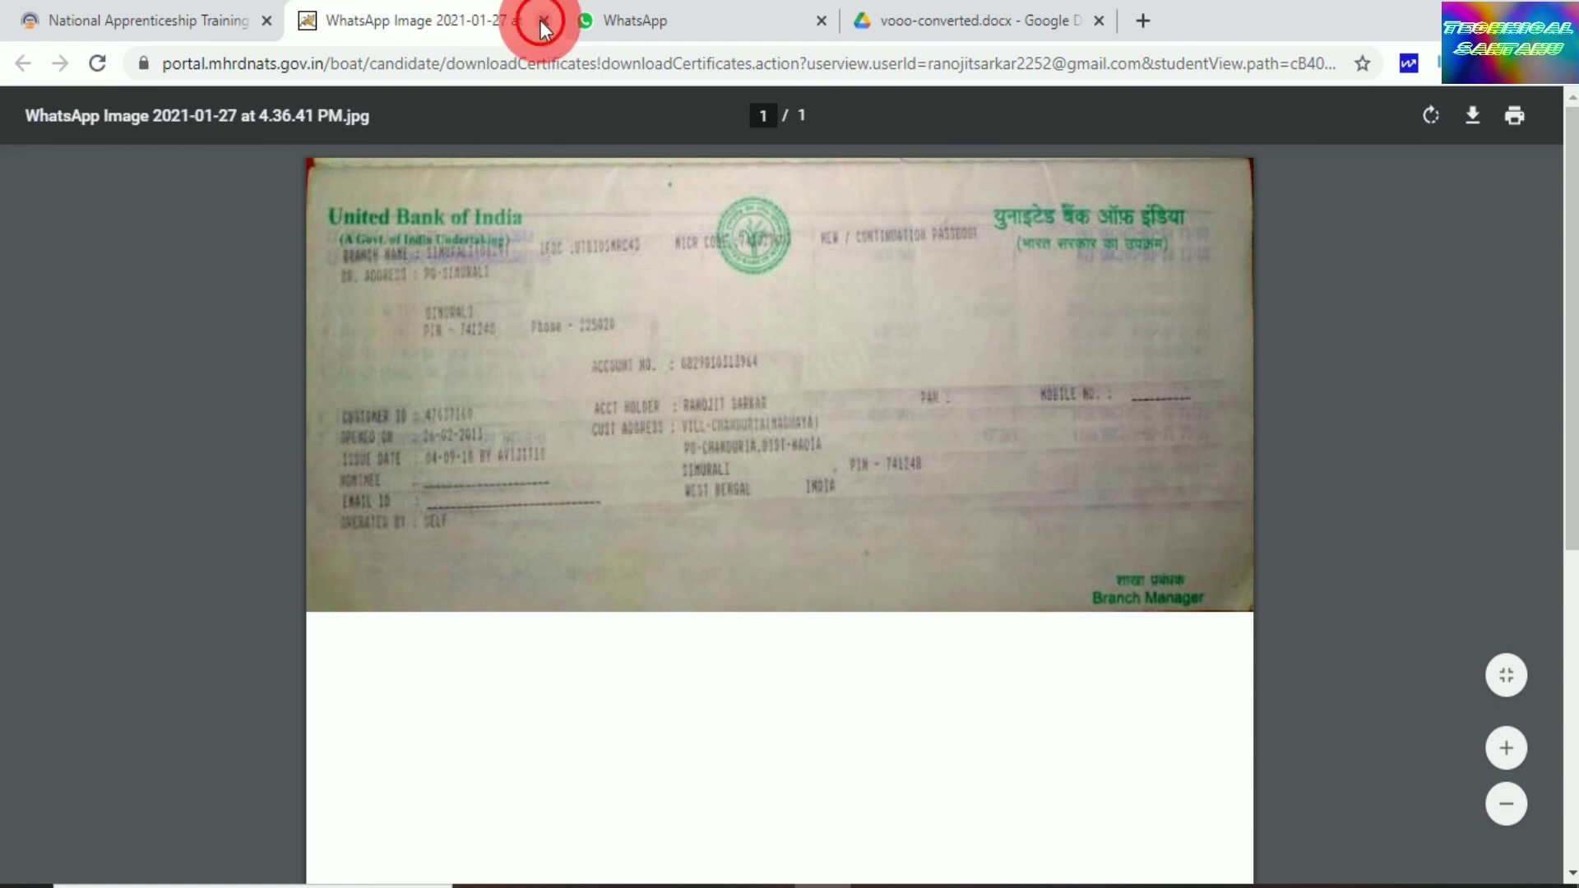
pyautogui.click(544, 20)
pyautogui.click(334, 668)
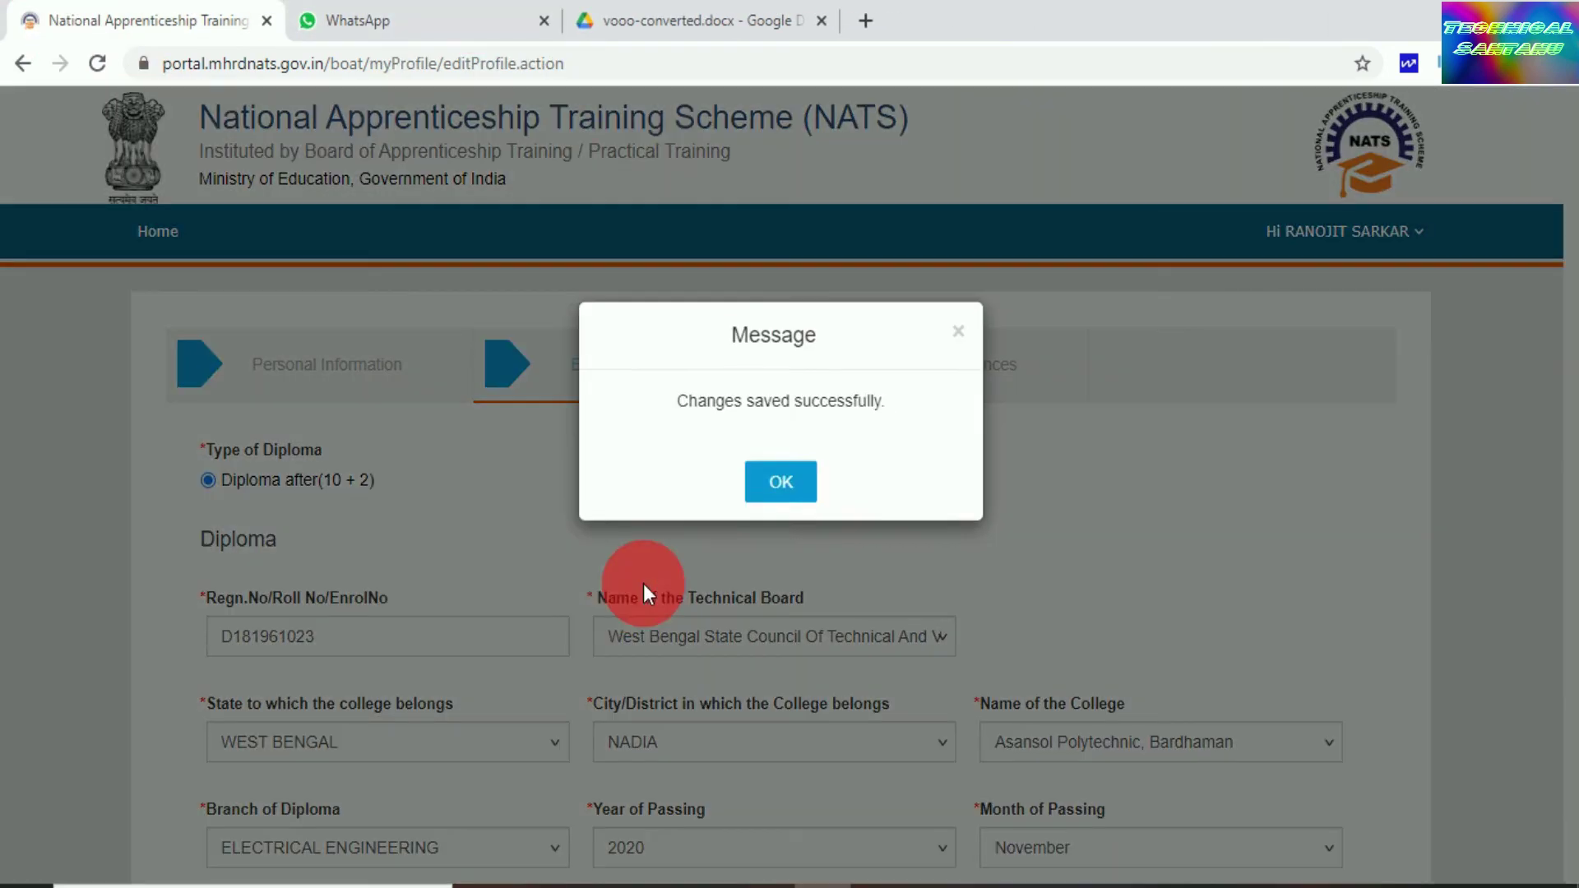
pyautogui.click(788, 483)
# Step: Upload vooo-converted as the resume file
pyautogui.scroll(-1, 796, 480)
pyautogui.scroll(-6, 796, 480)
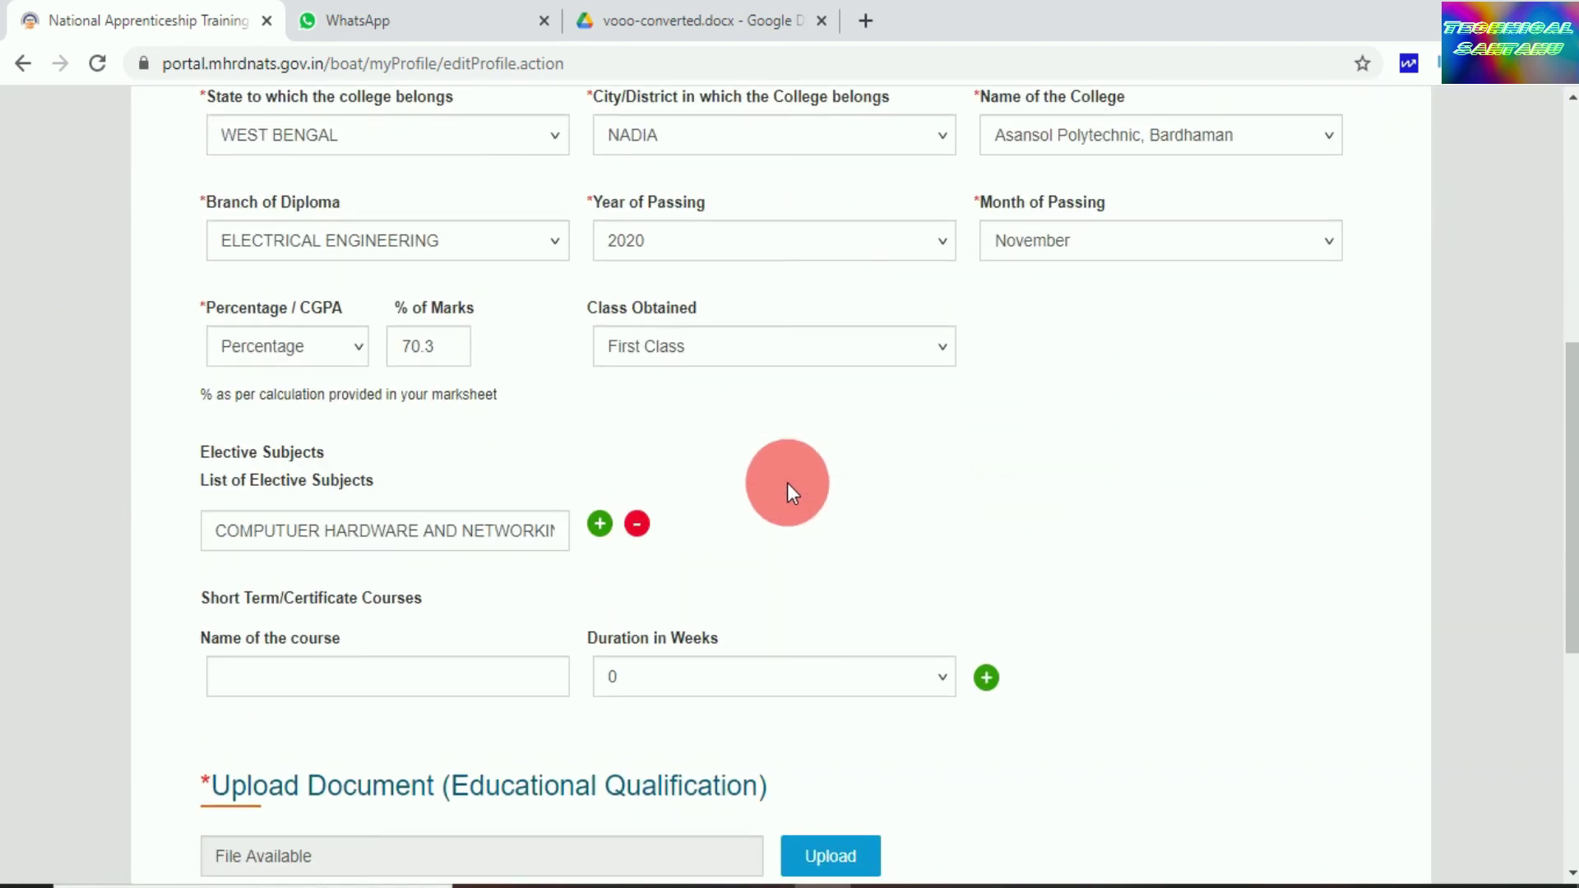
pyautogui.scroll(-4, 713, 530)
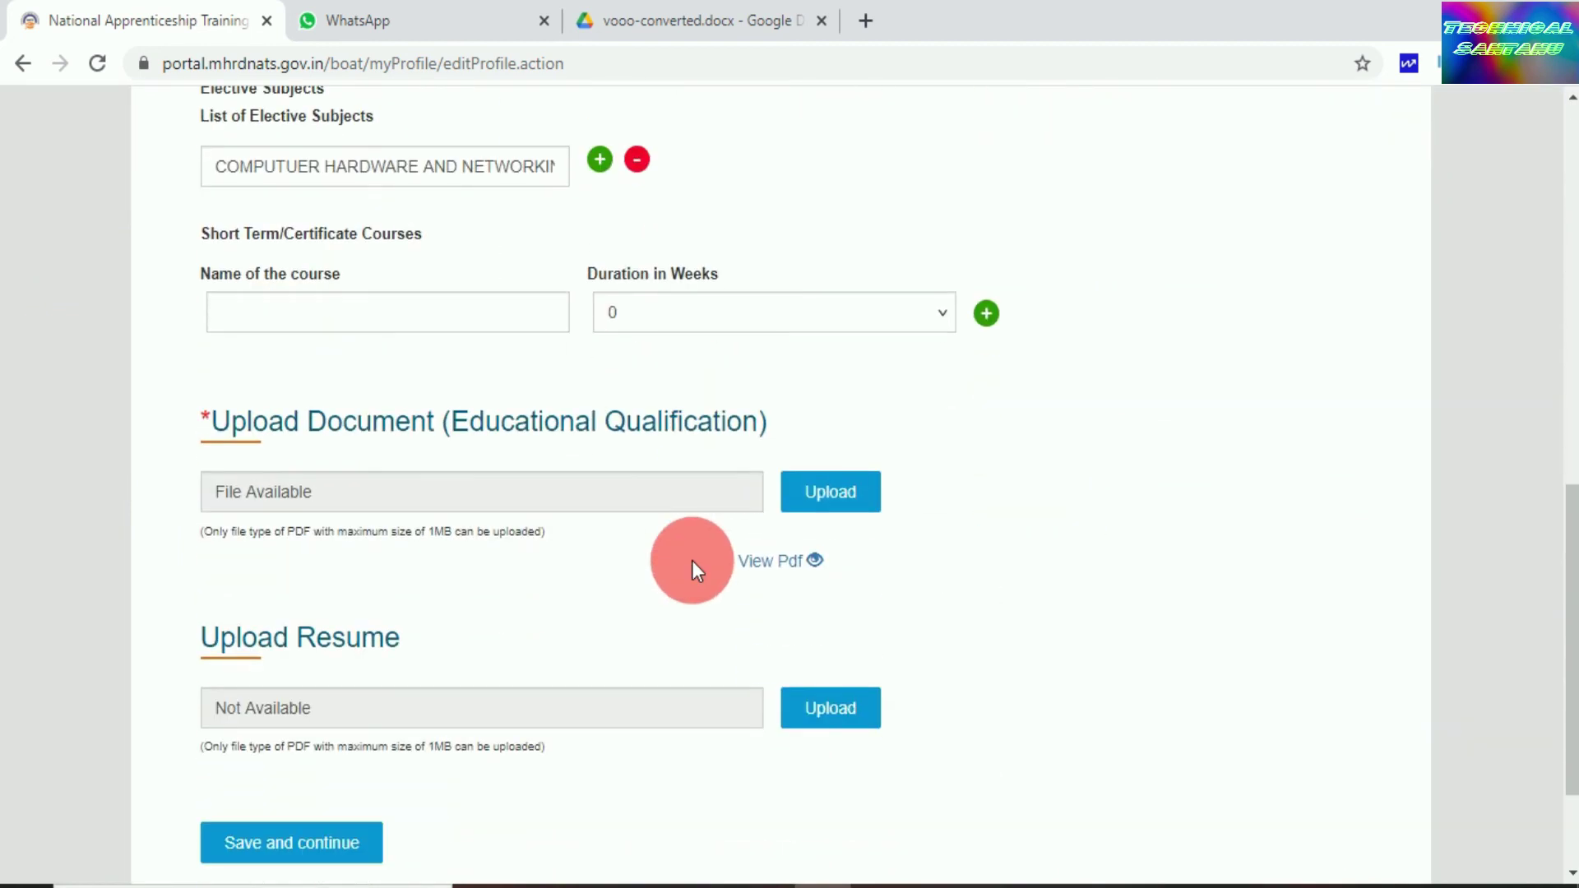
pyautogui.scroll(-3, 693, 562)
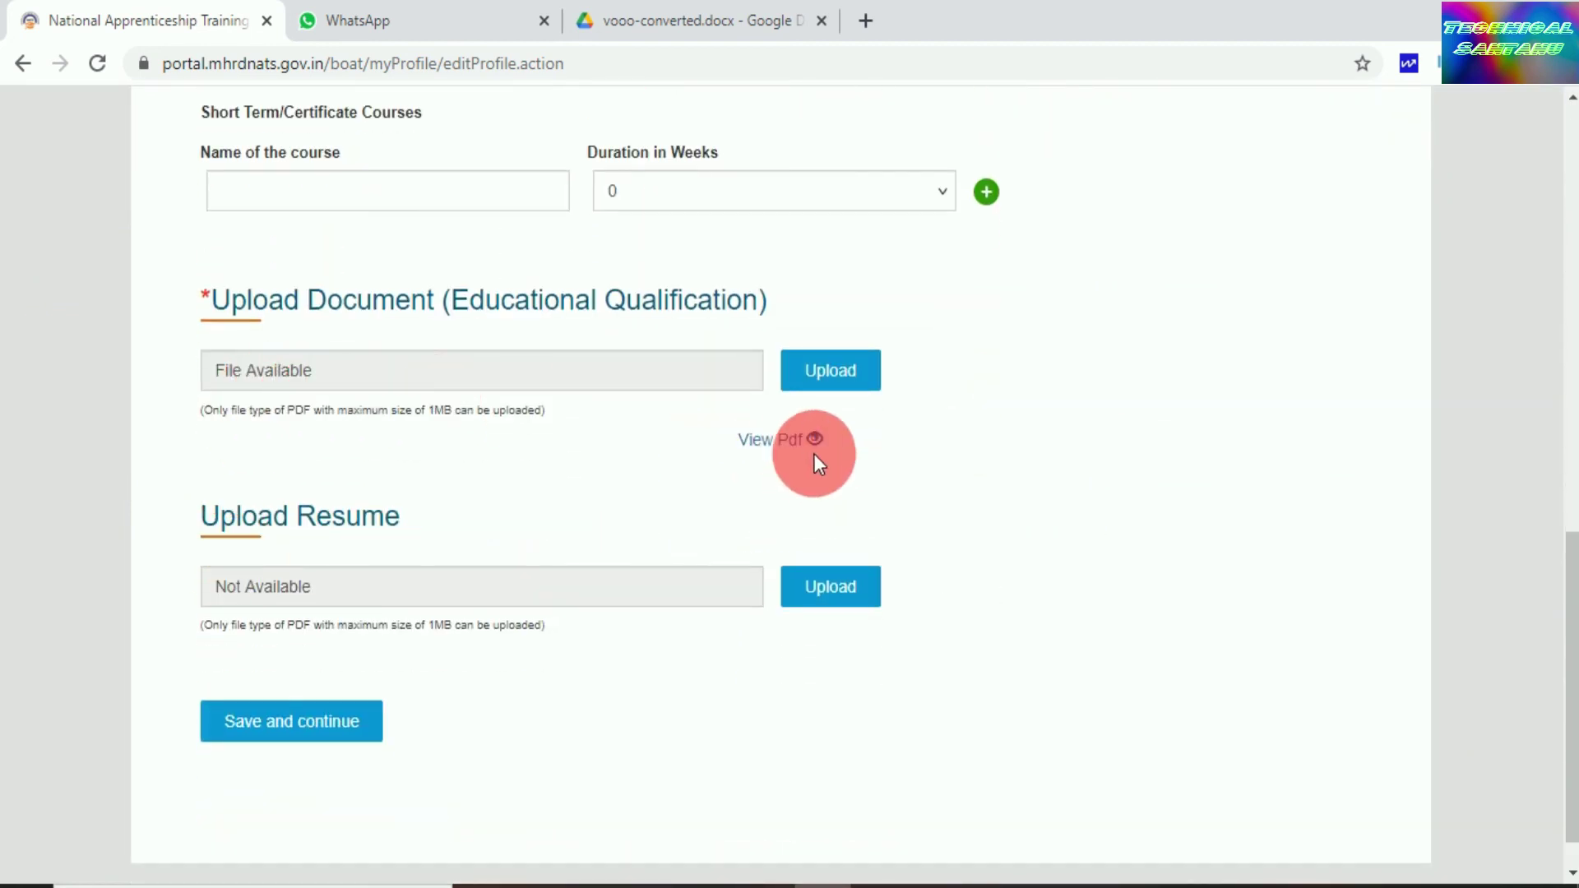
pyautogui.click(819, 587)
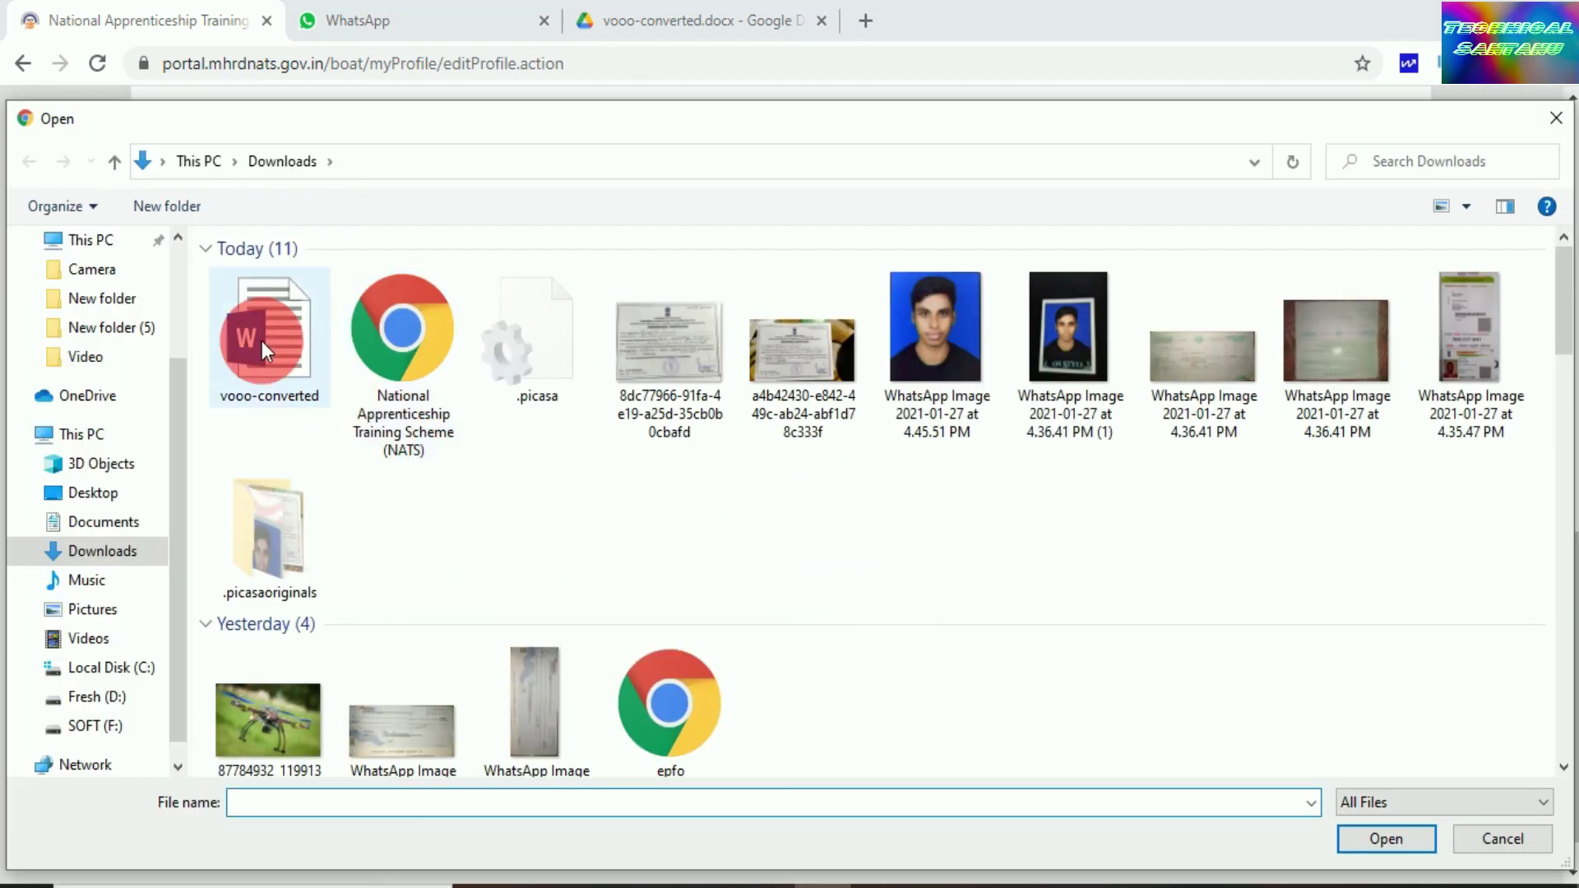
pyautogui.doubleClick(261, 341)
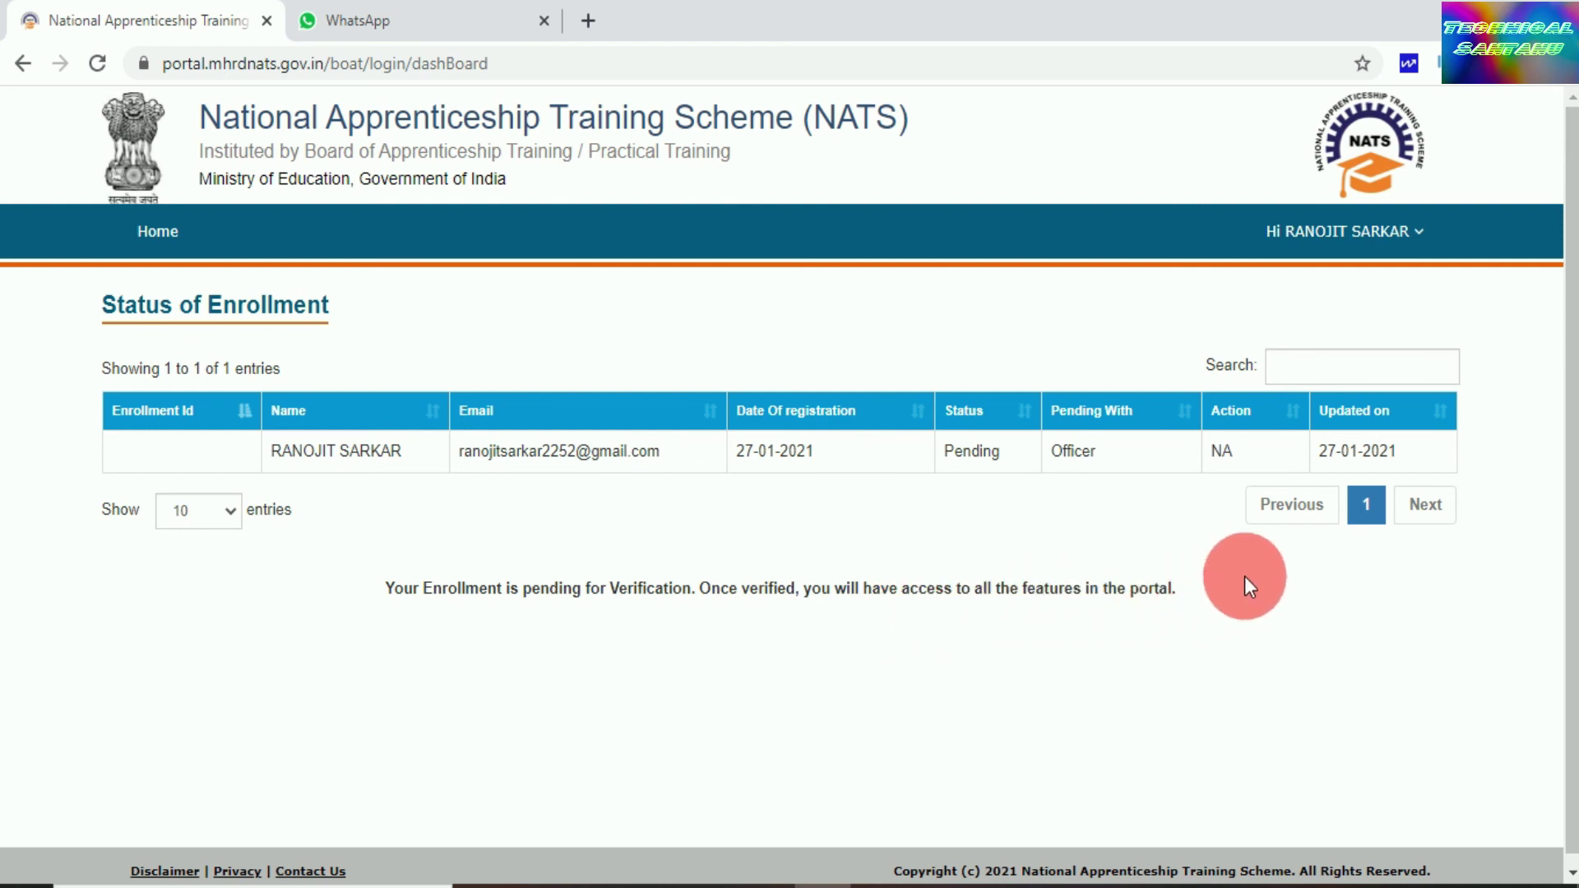
pyautogui.moveTo(1097, 454); pyautogui.dragTo(436, 544)
pyautogui.click(920, 601)
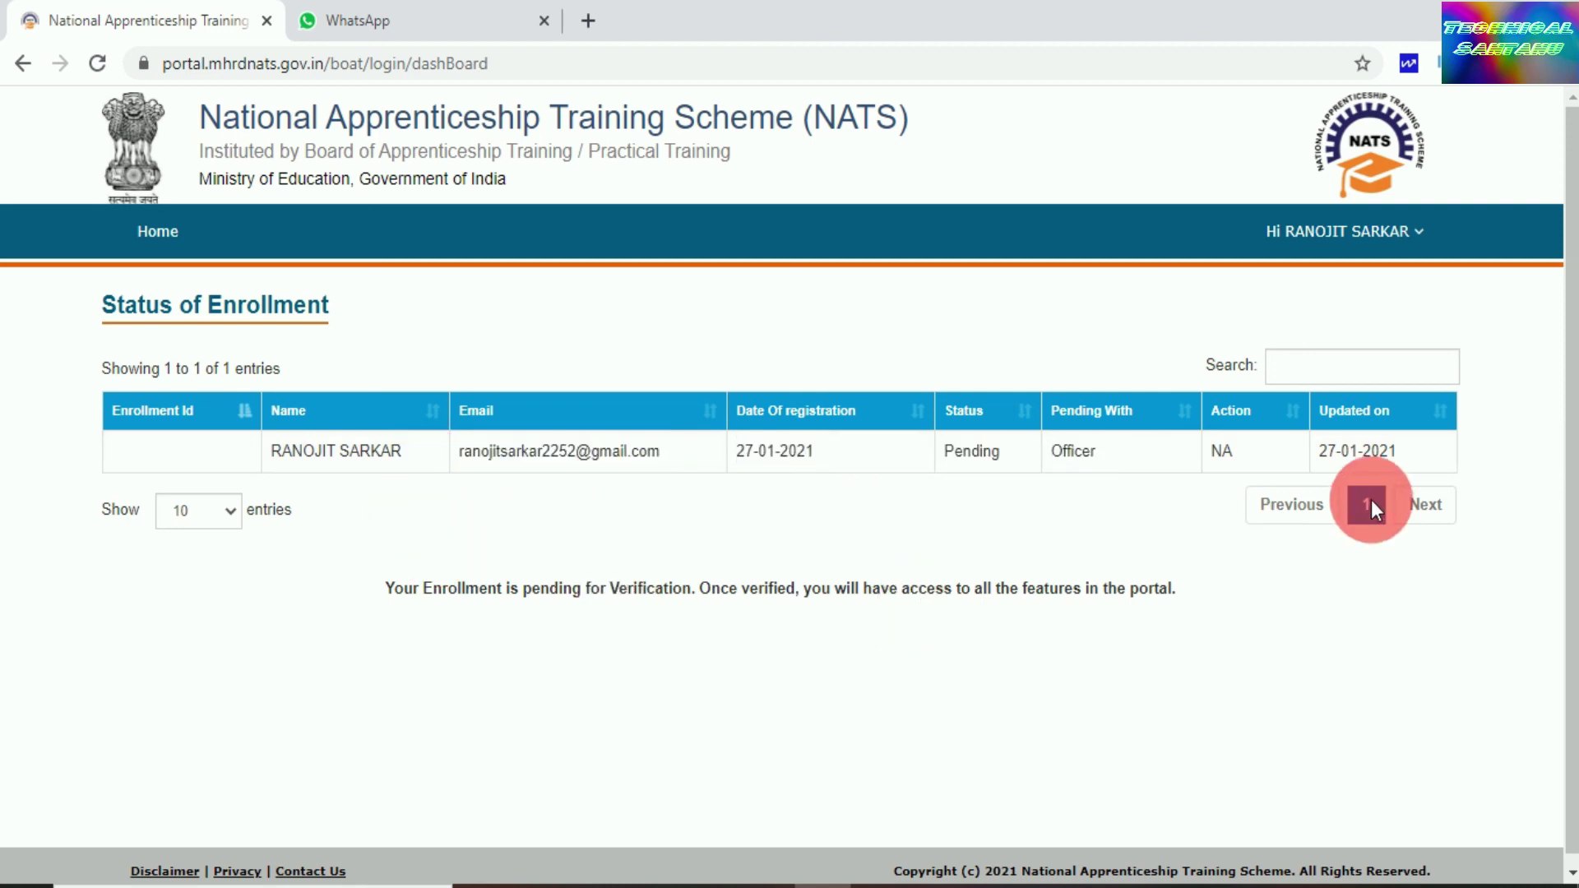
pyautogui.click(1418, 504)
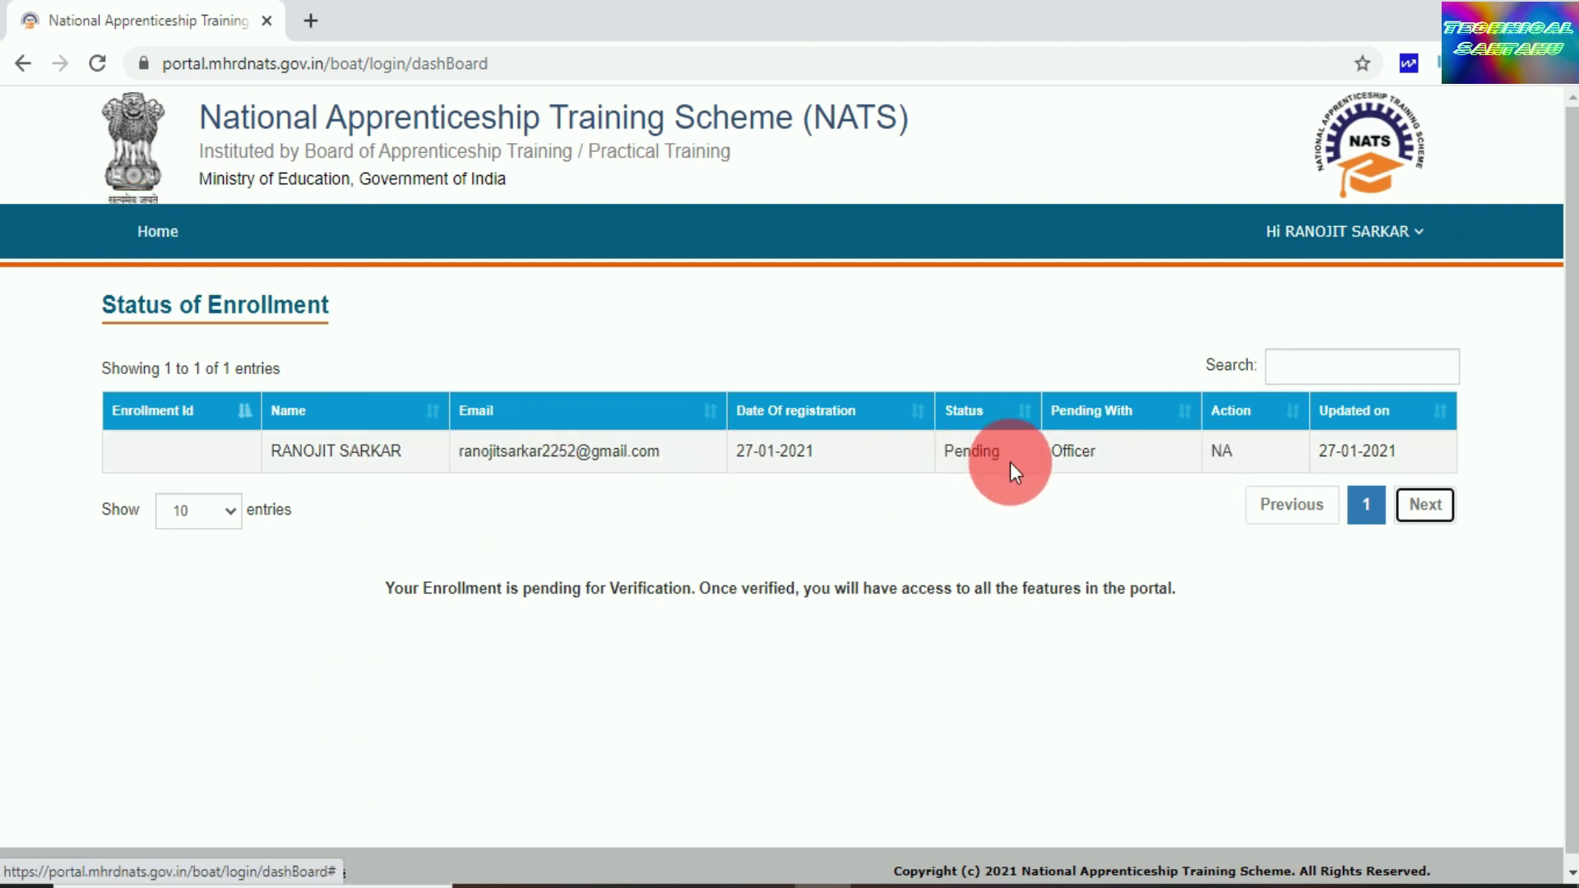
pyautogui.doubleClick(959, 462)
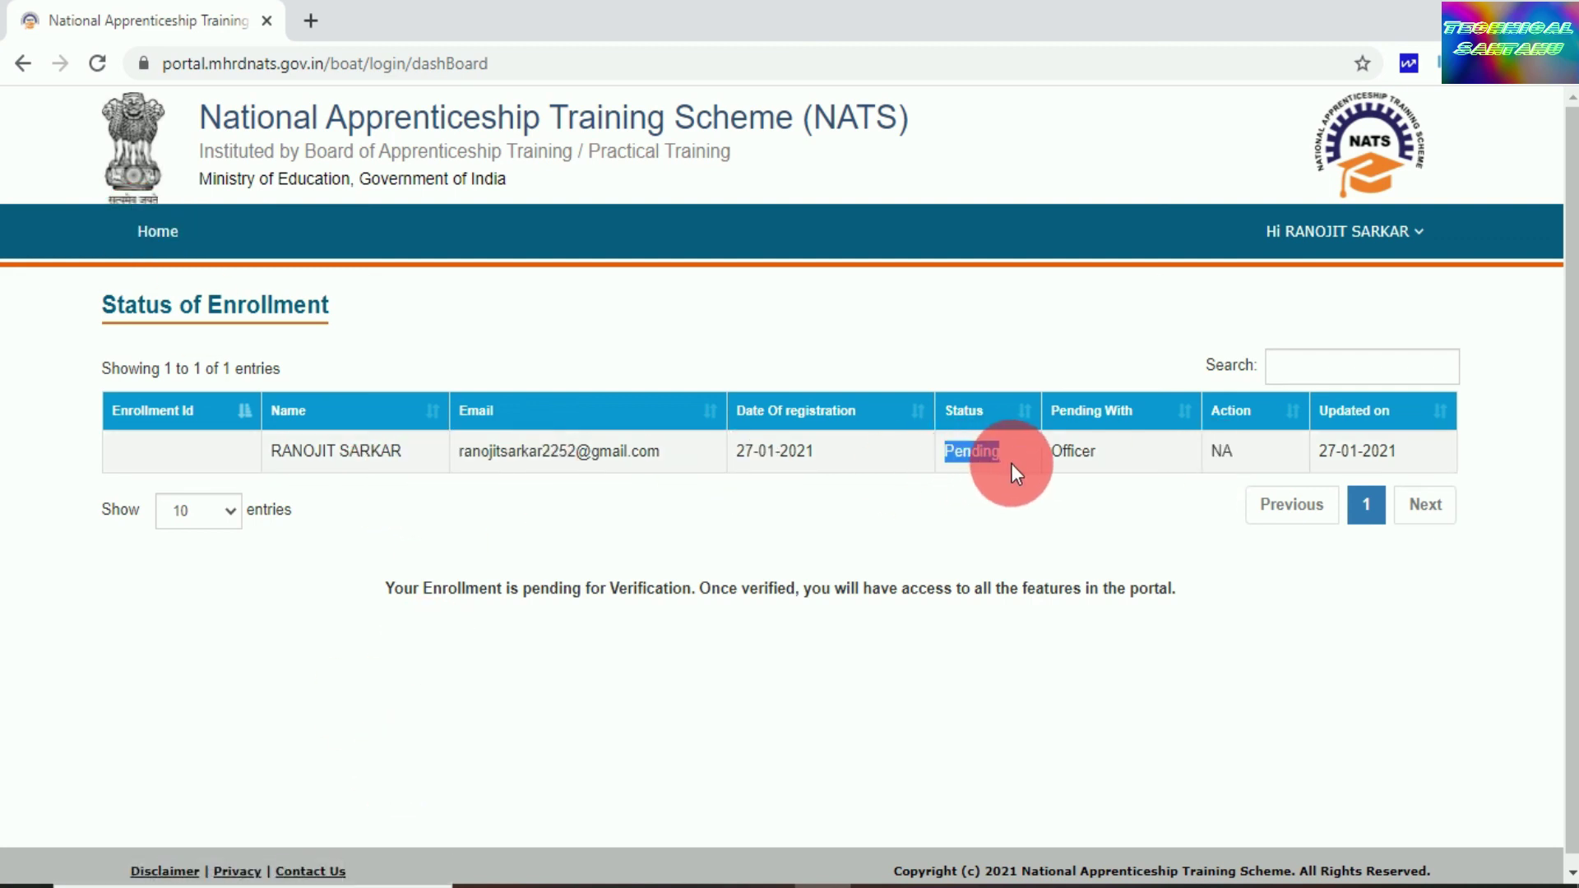